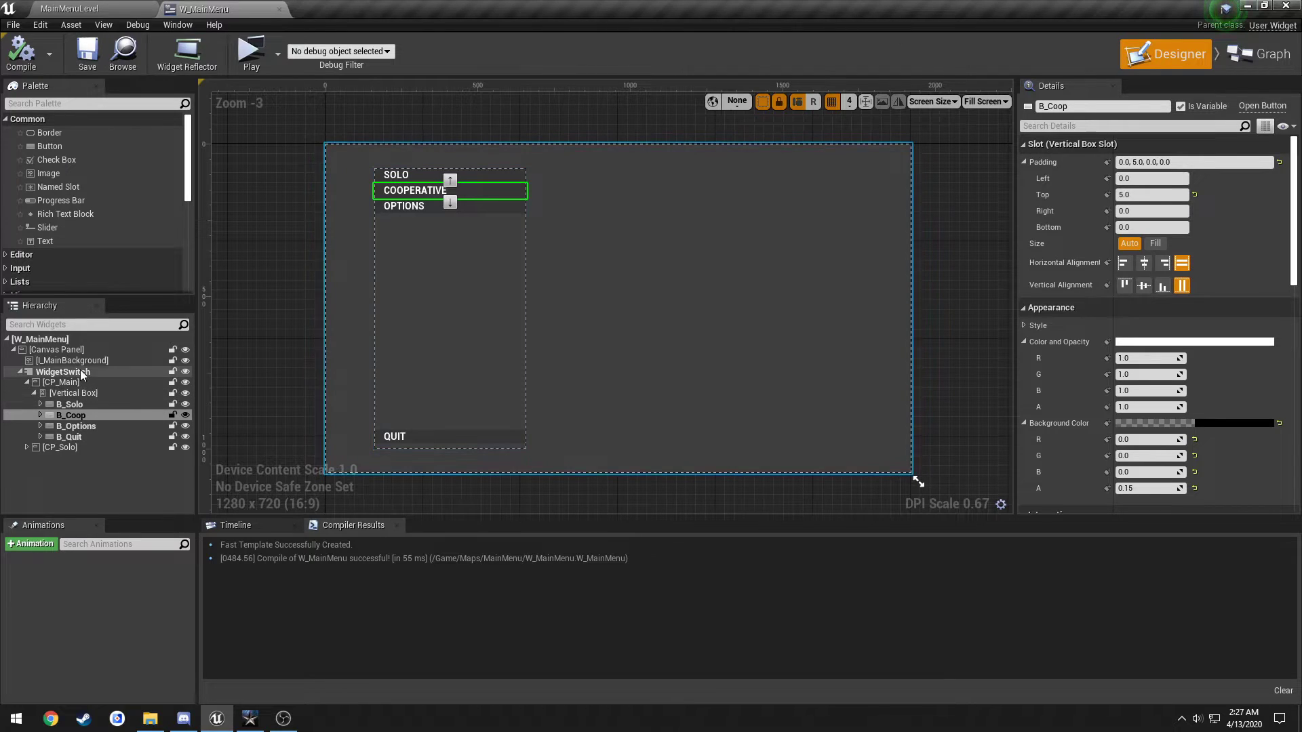
Preview the CP_Solo panel, then bring the CP_Main menu panel back onto the canvas
click(87, 448)
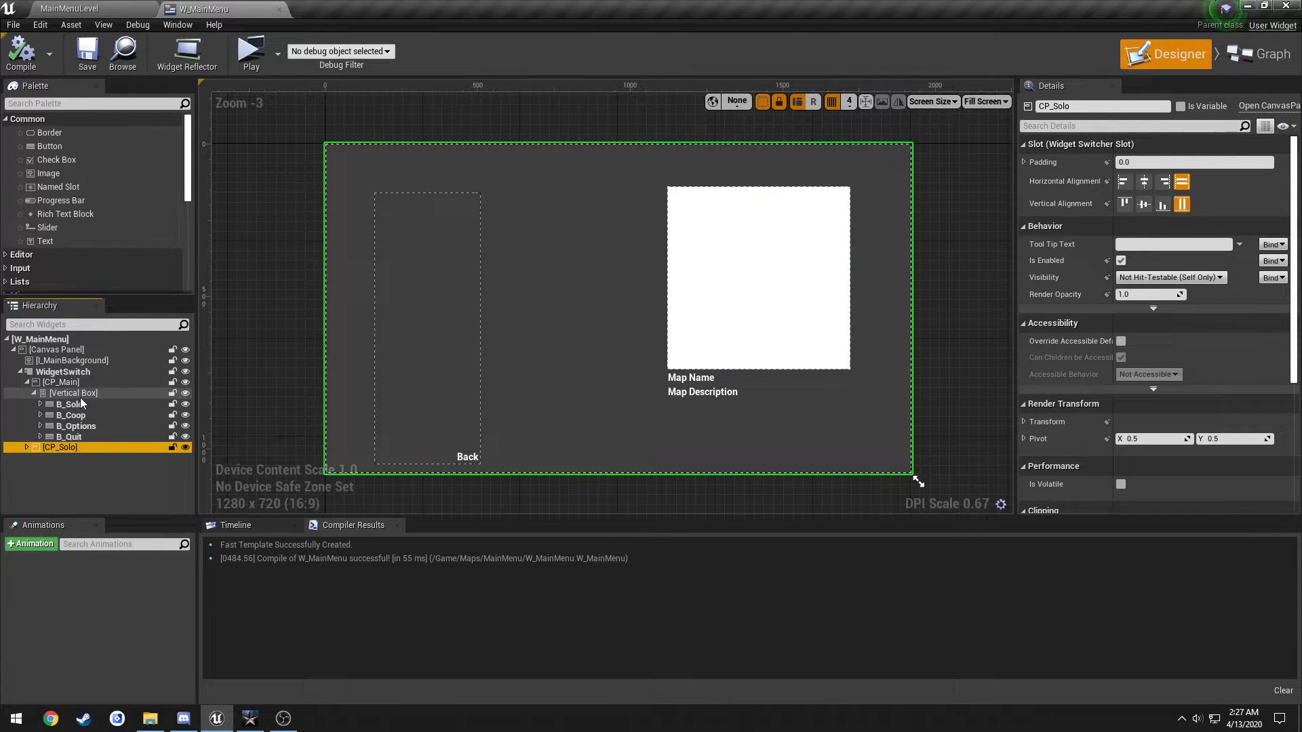
click(34, 393)
click(60, 383)
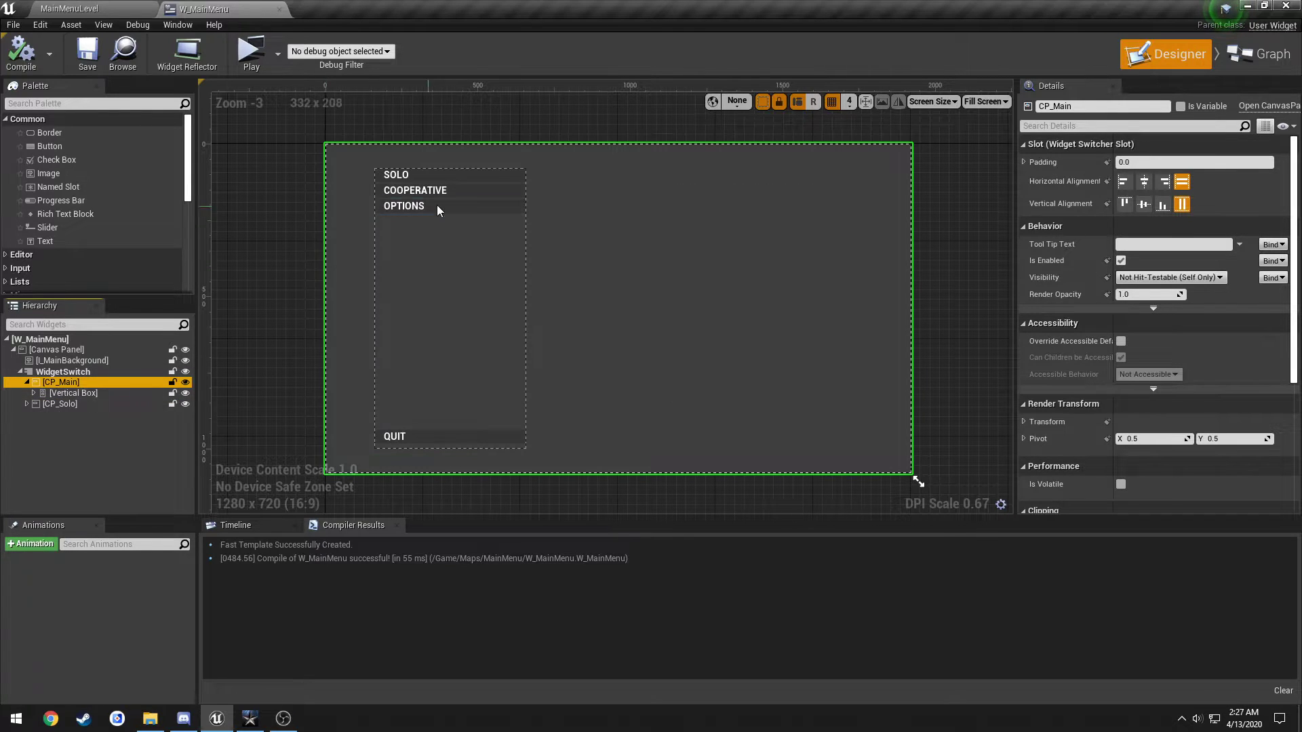
In Call of Duty, view the Cooperative host-online lobby, leave it, and return to Unreal Editor
click(250, 718)
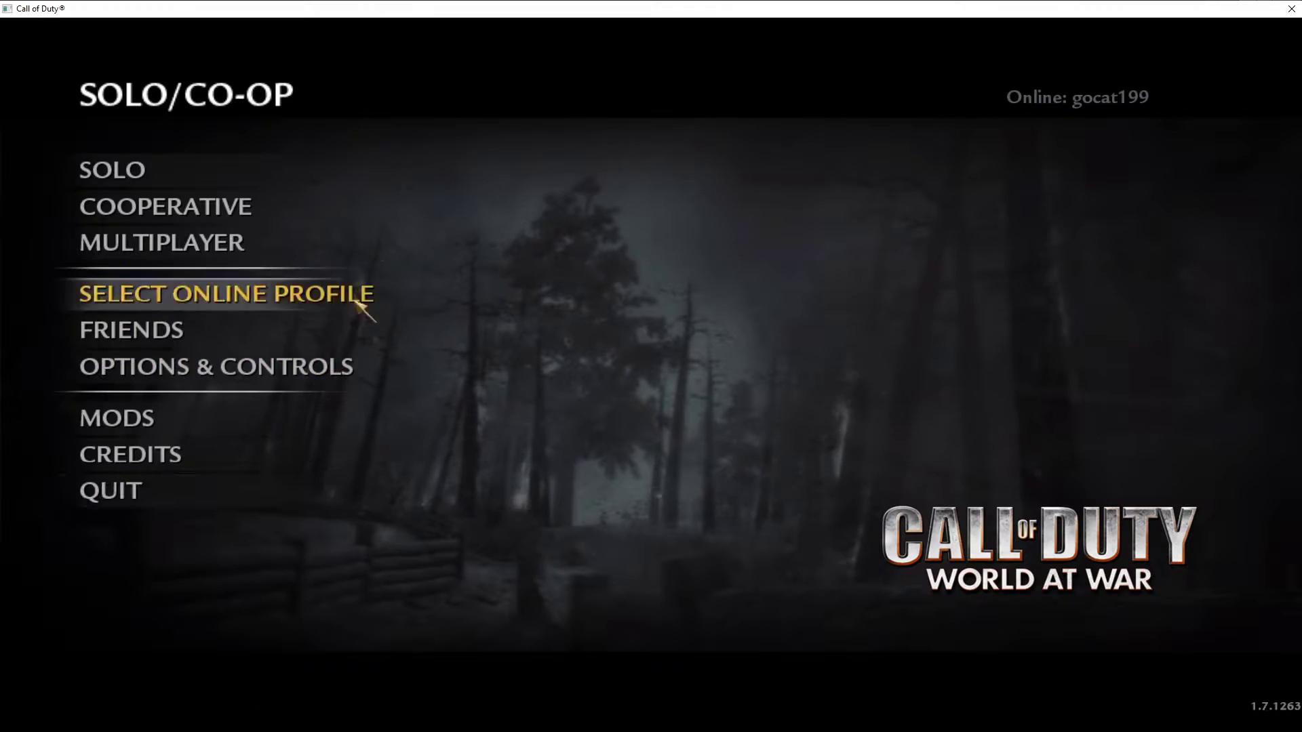
click(285, 206)
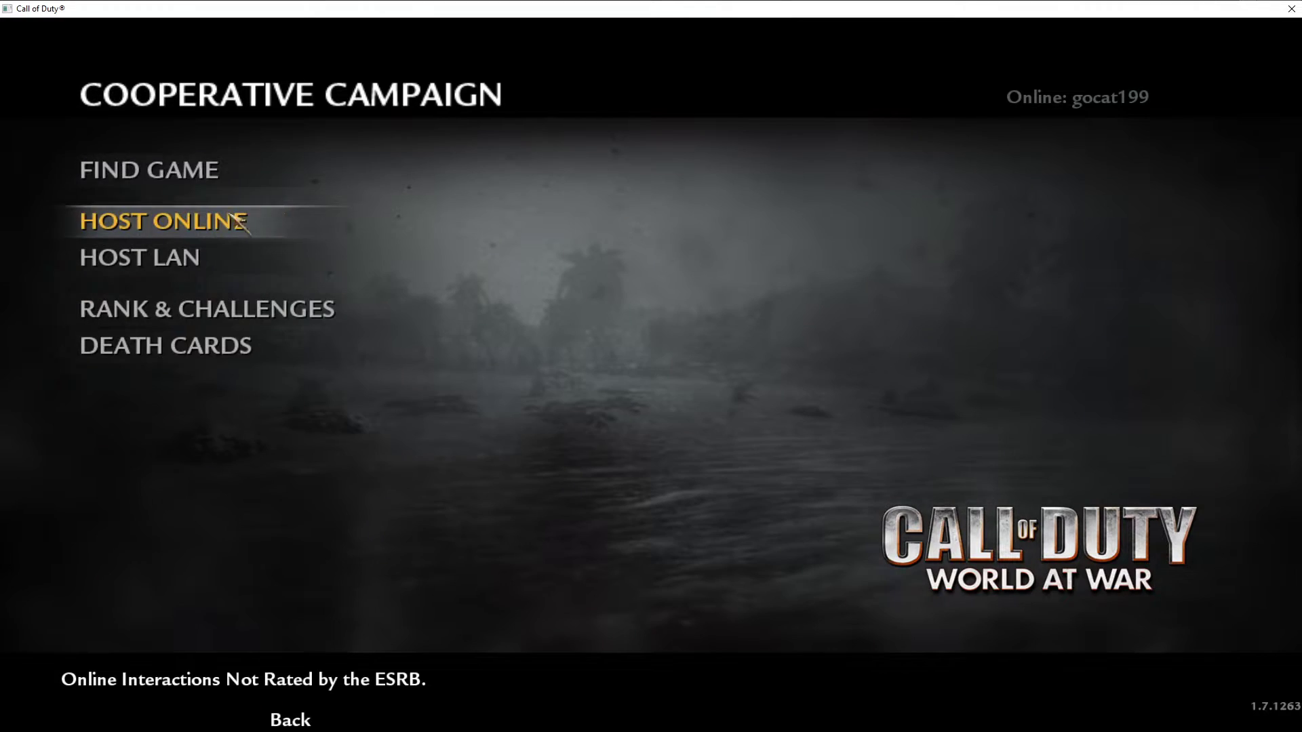
click(189, 225)
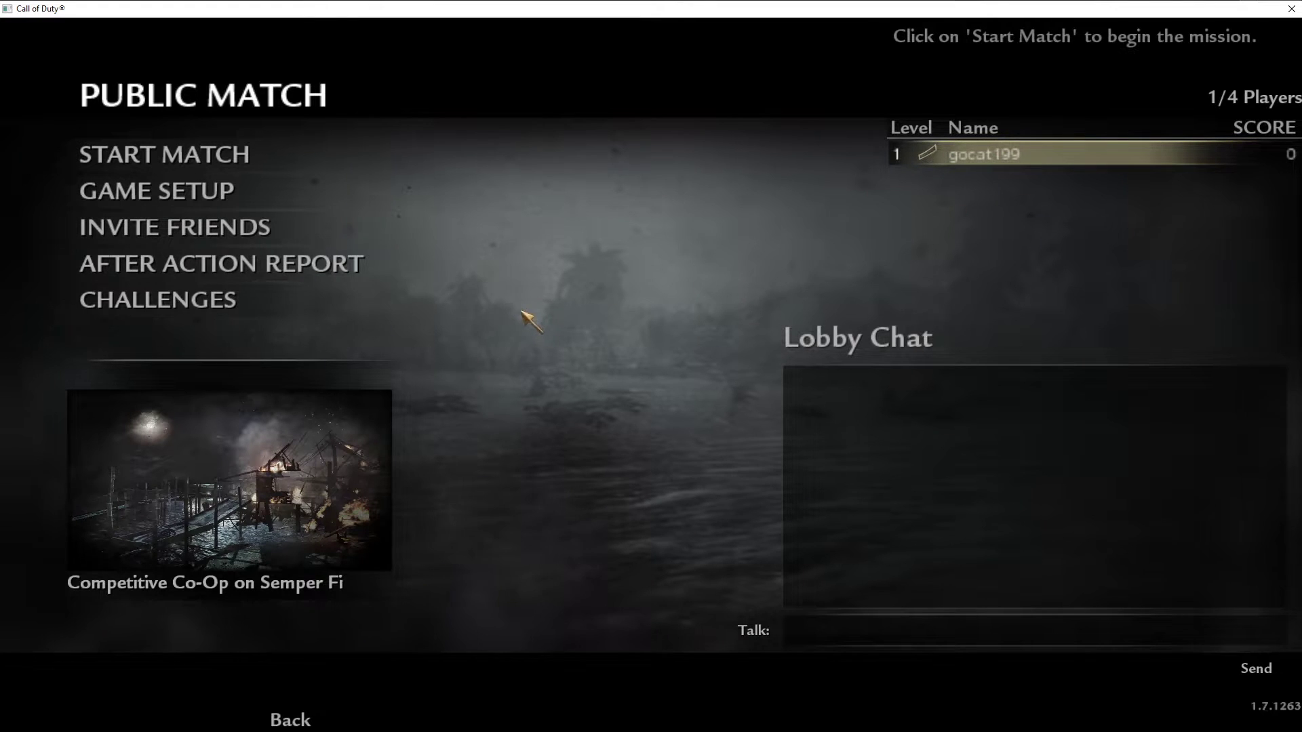
key(Escape)
click(258, 414)
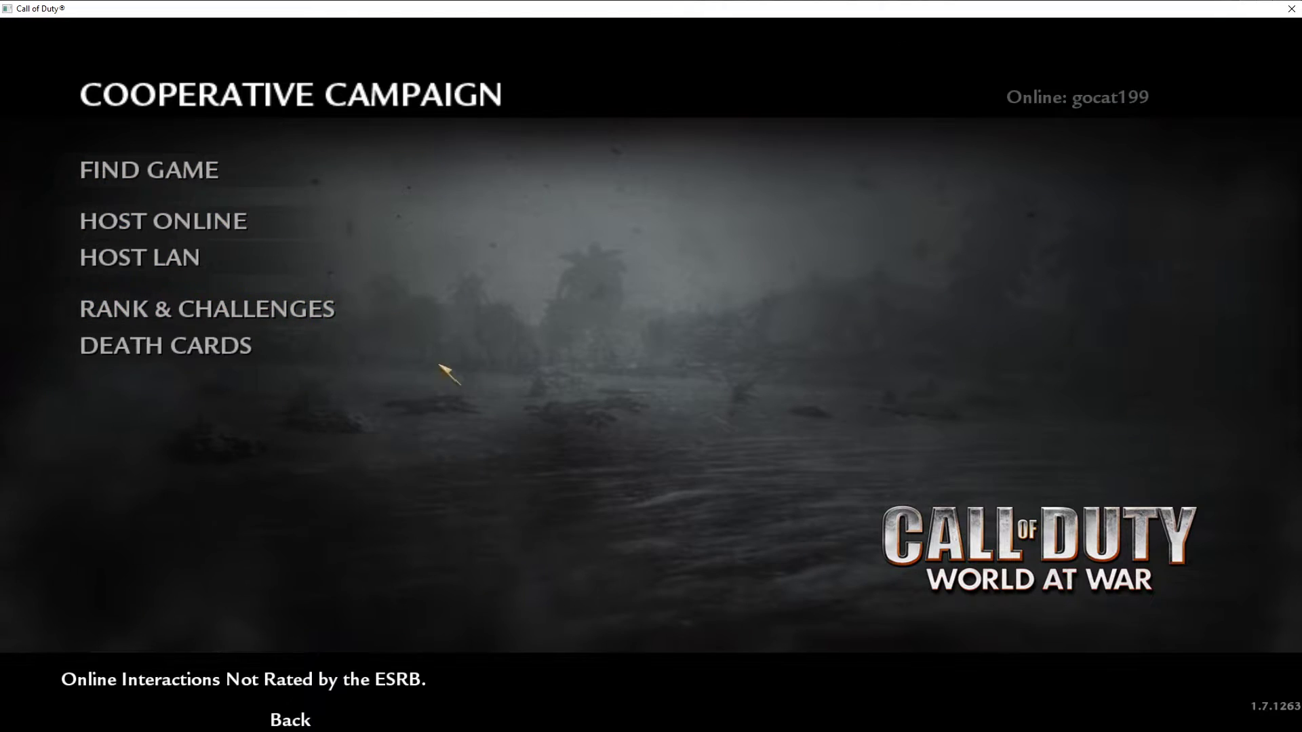
key(alt+Tab)
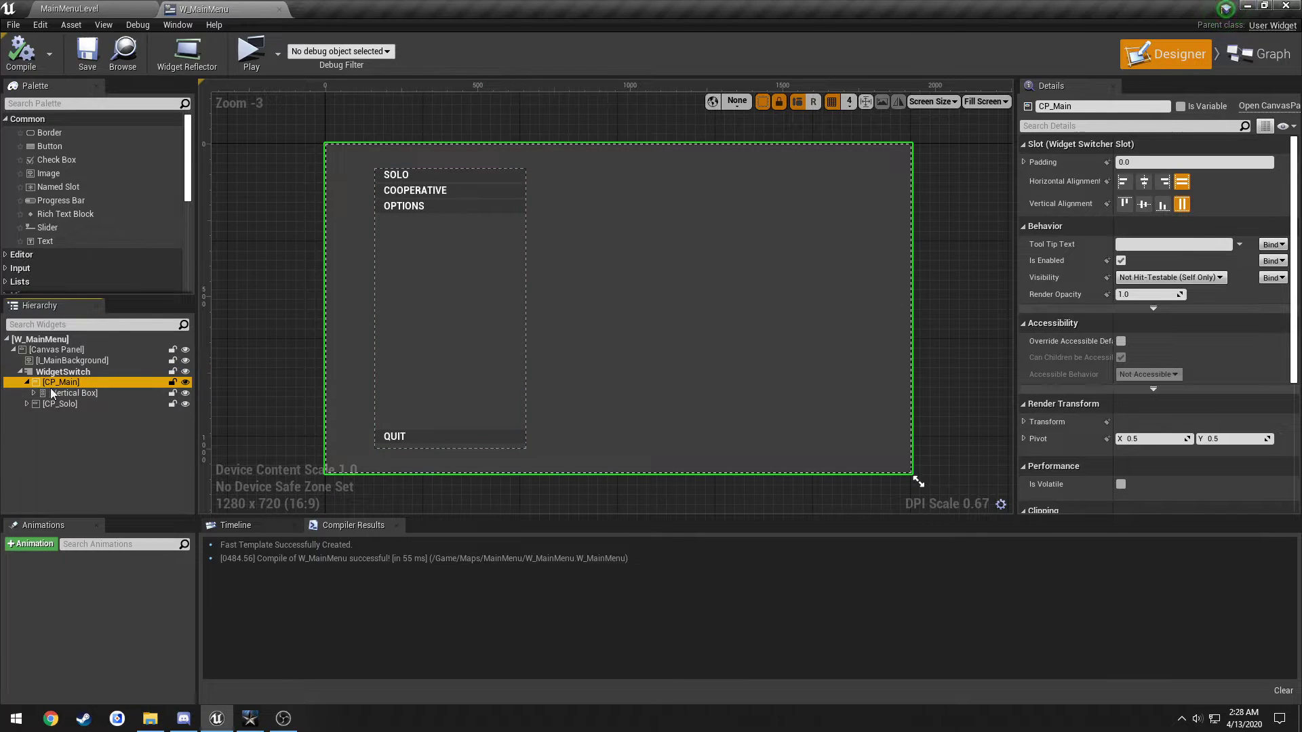
Add a Canvas Panel under WidgetSwitch and name it CP_Coop
click(26, 382)
scroll(78, 190, down, 3)
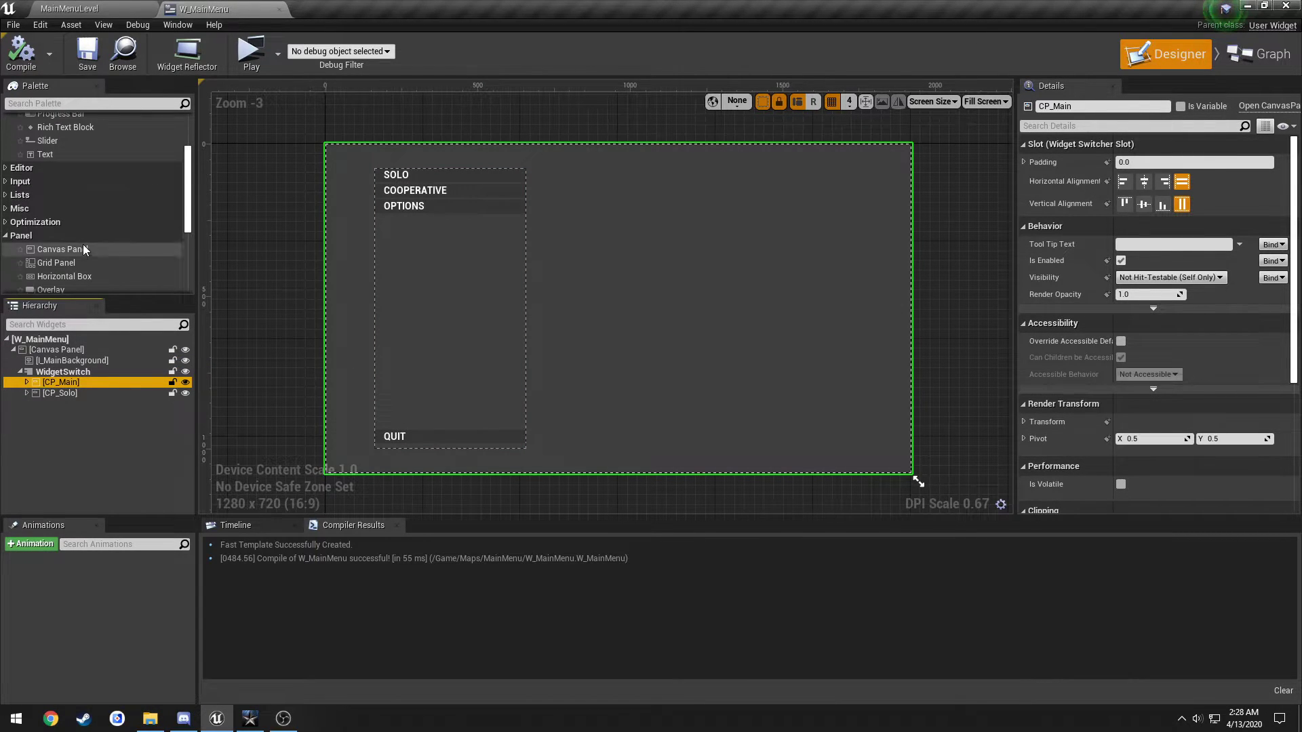
drag(63, 252, 64, 372)
click(1112, 106)
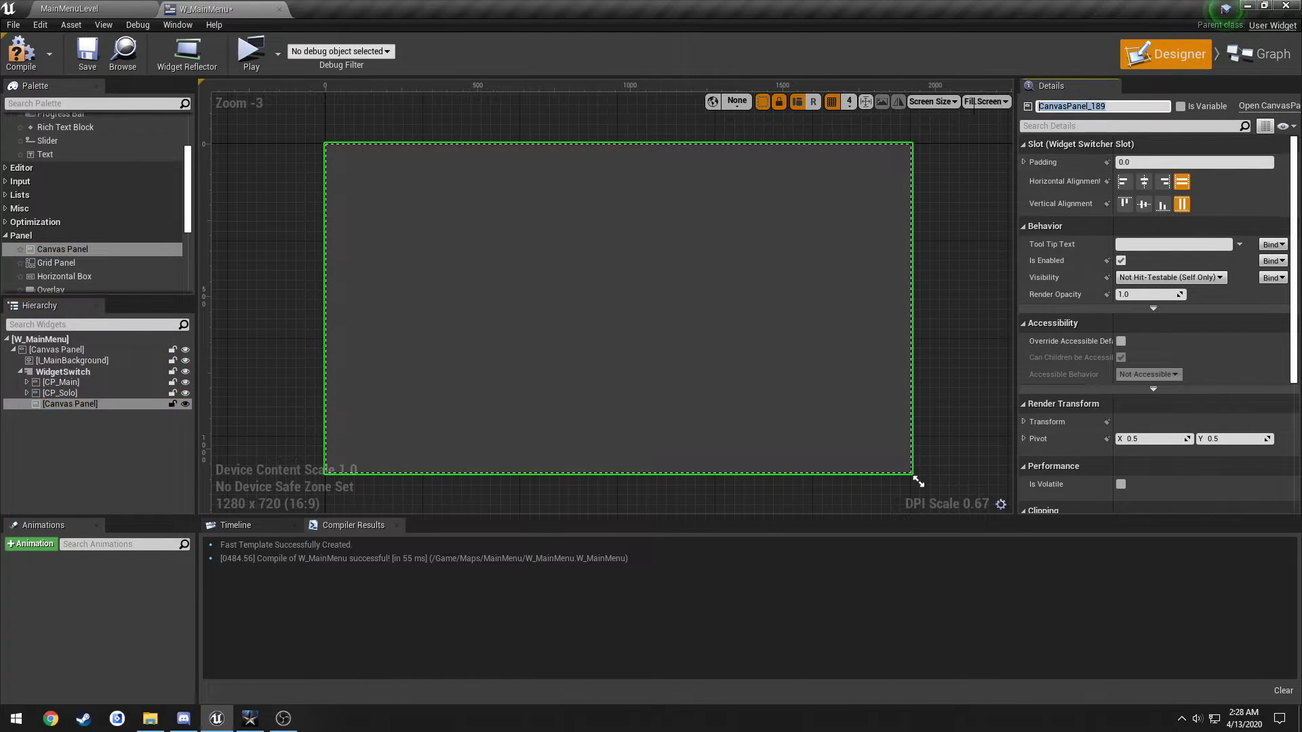
text(CP_)
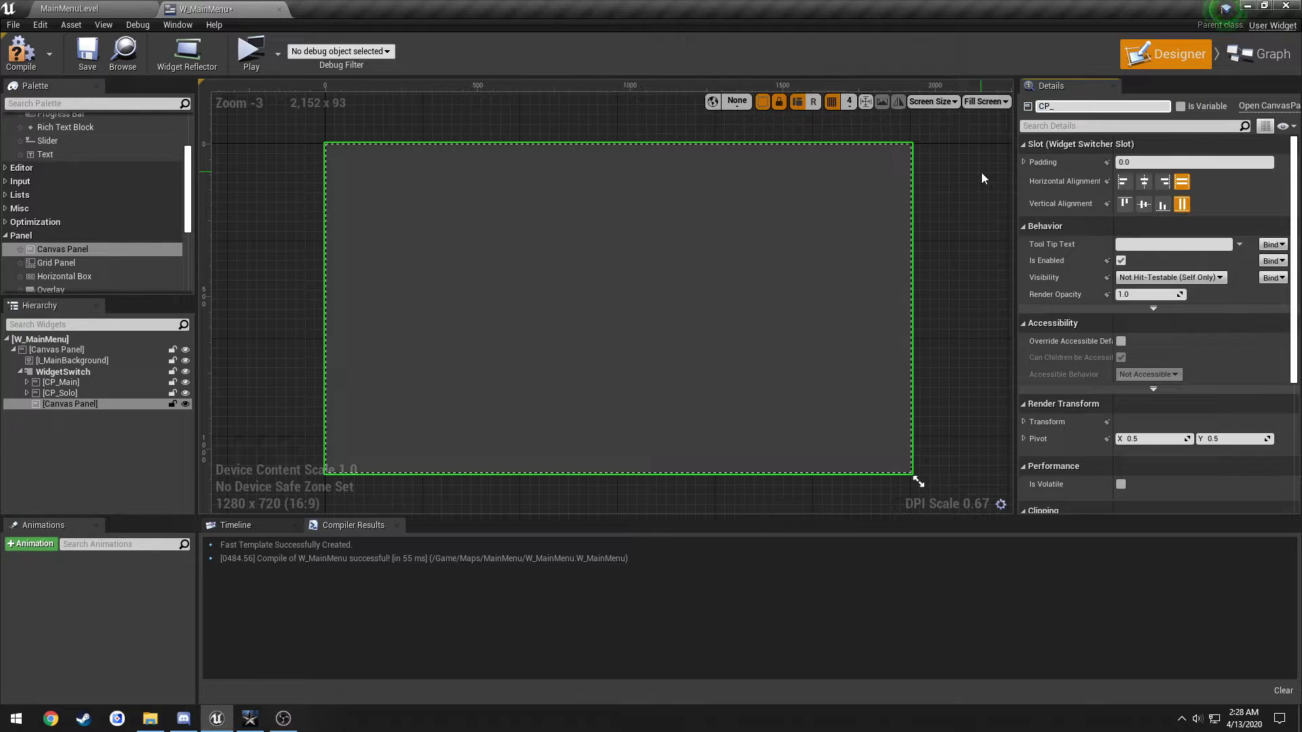
text(Coop)
key(Return)
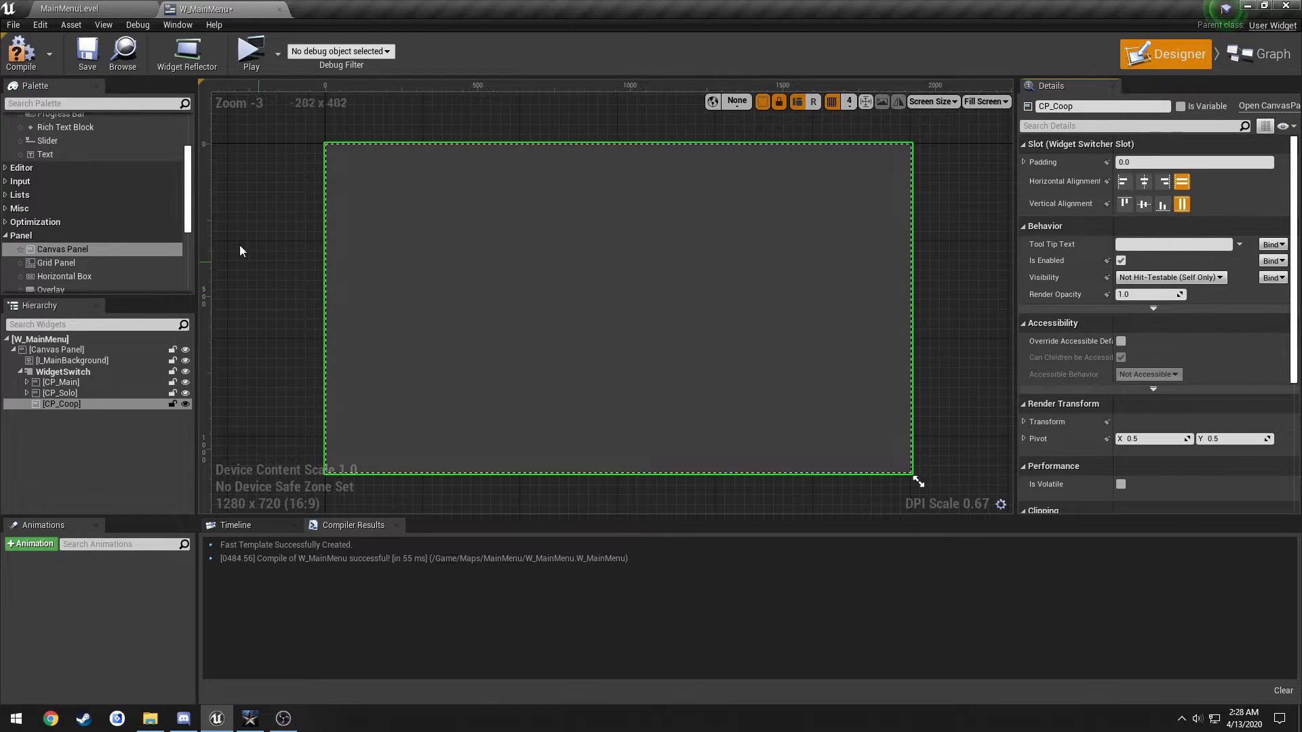
Place a Vertical Box inside CP_Coop anchored to stretch down the left edge
drag(188, 197, 189, 234)
click(82, 262)
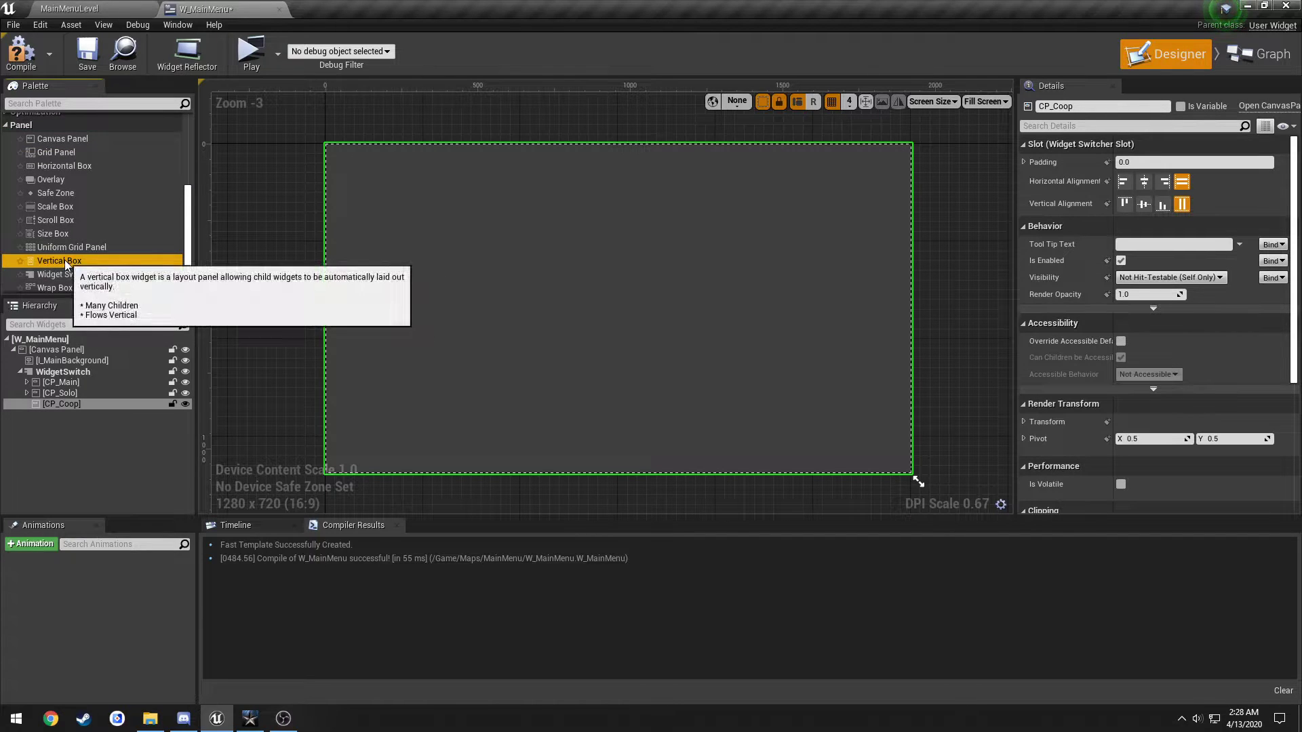
drag(64, 260, 64, 404)
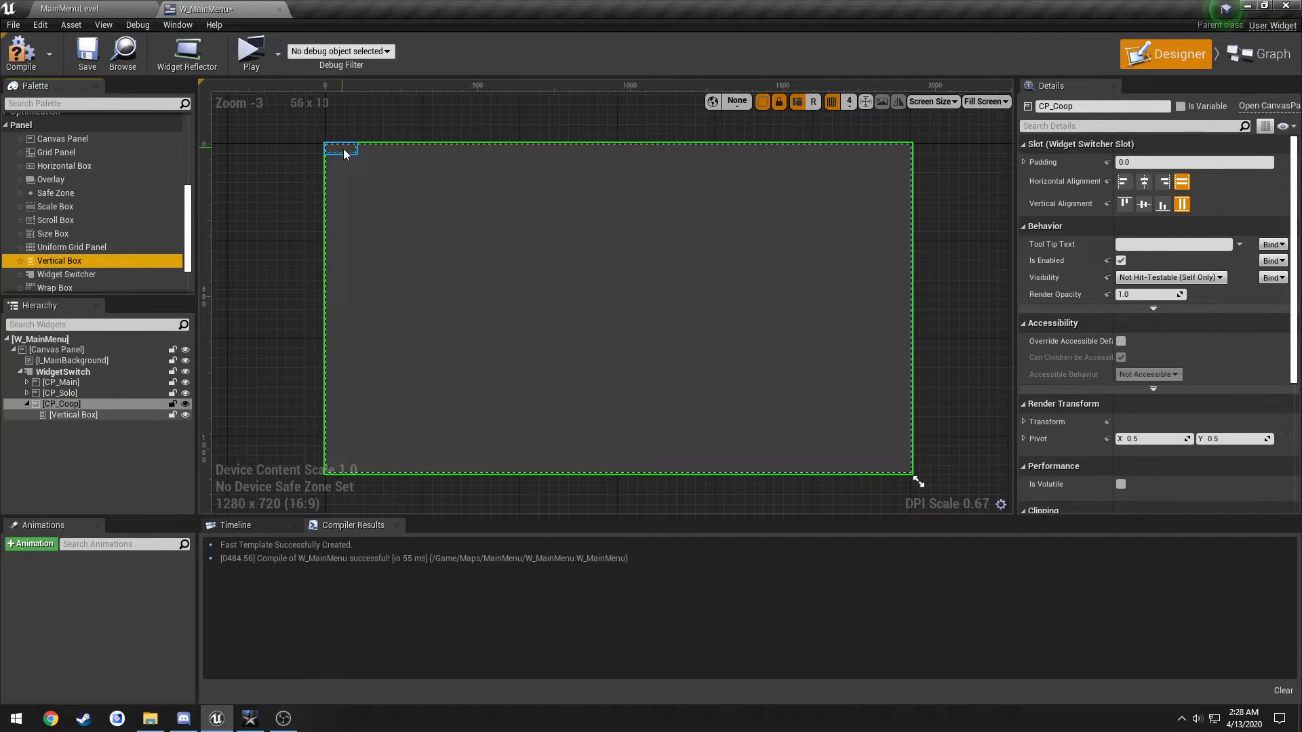
click(1152, 165)
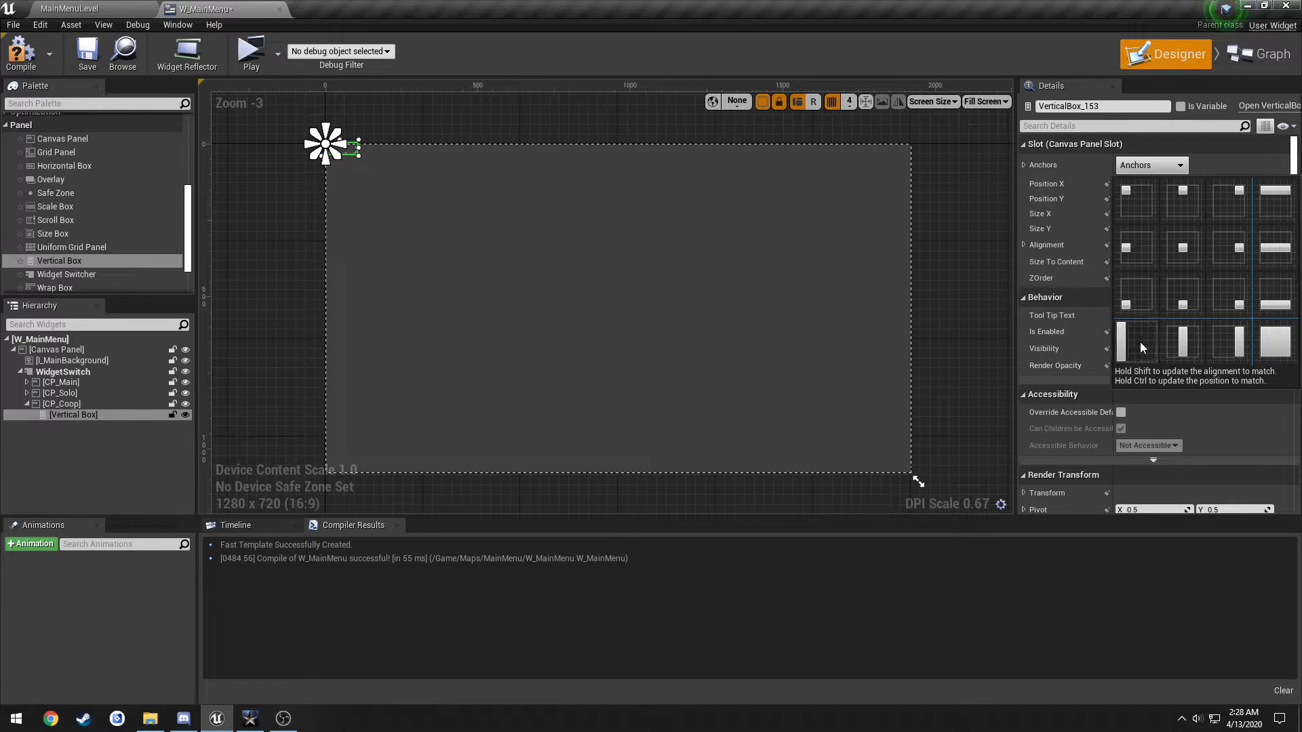
click(1141, 342)
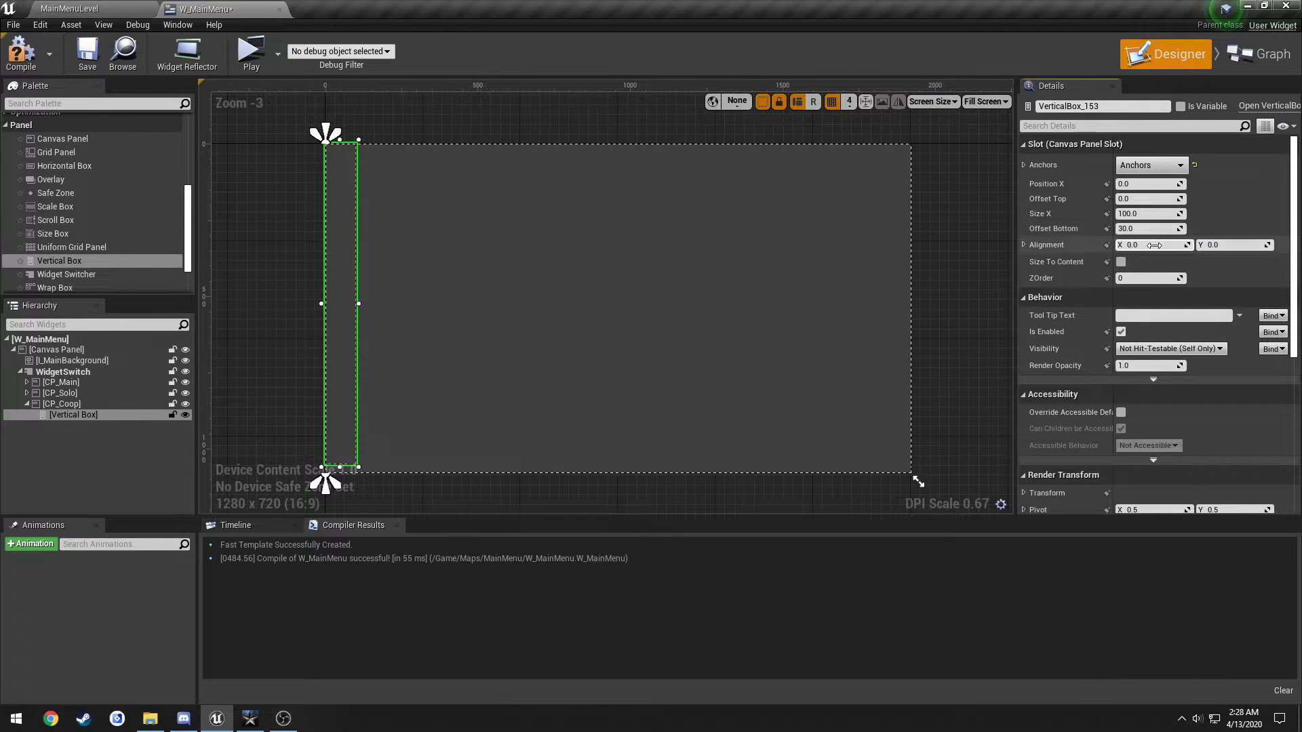
Set the vertical box's Offset Bottom to 0 and Offset Top to 100
click(251, 720)
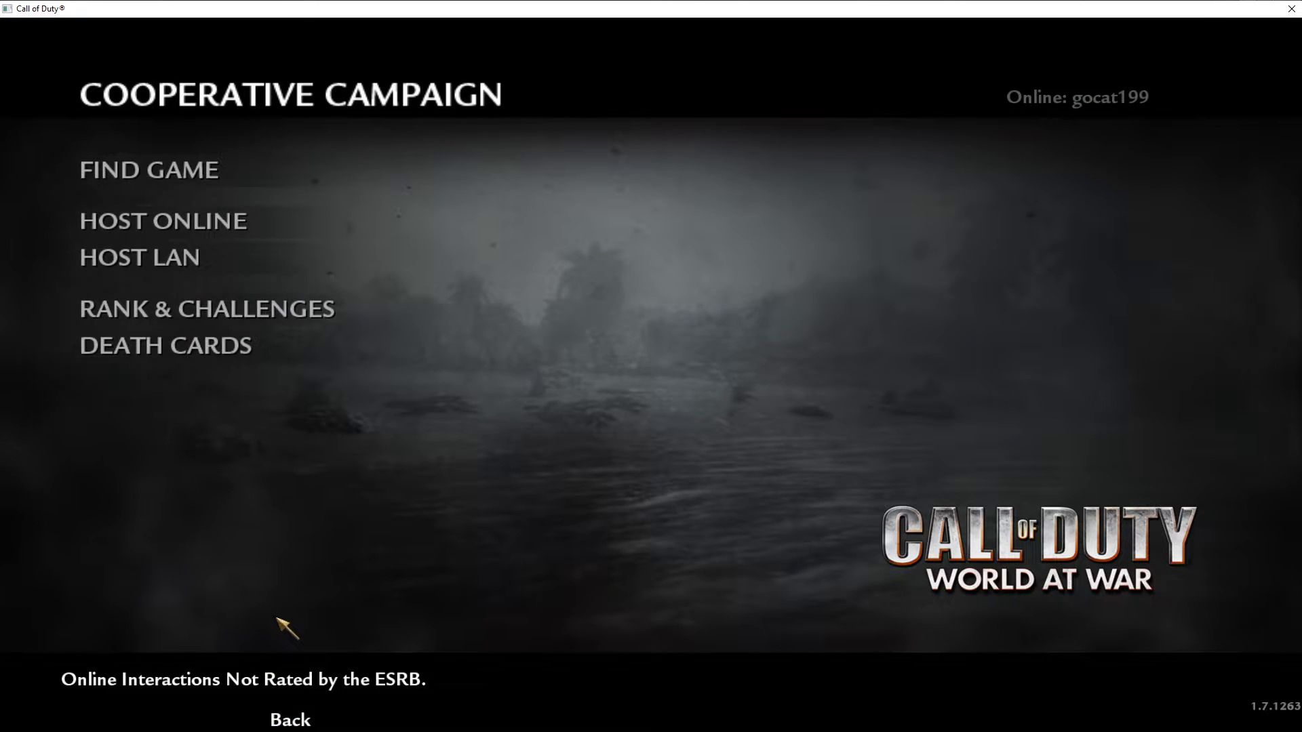
key(alt+Tab)
click(1157, 229)
text(0)
key(Return)
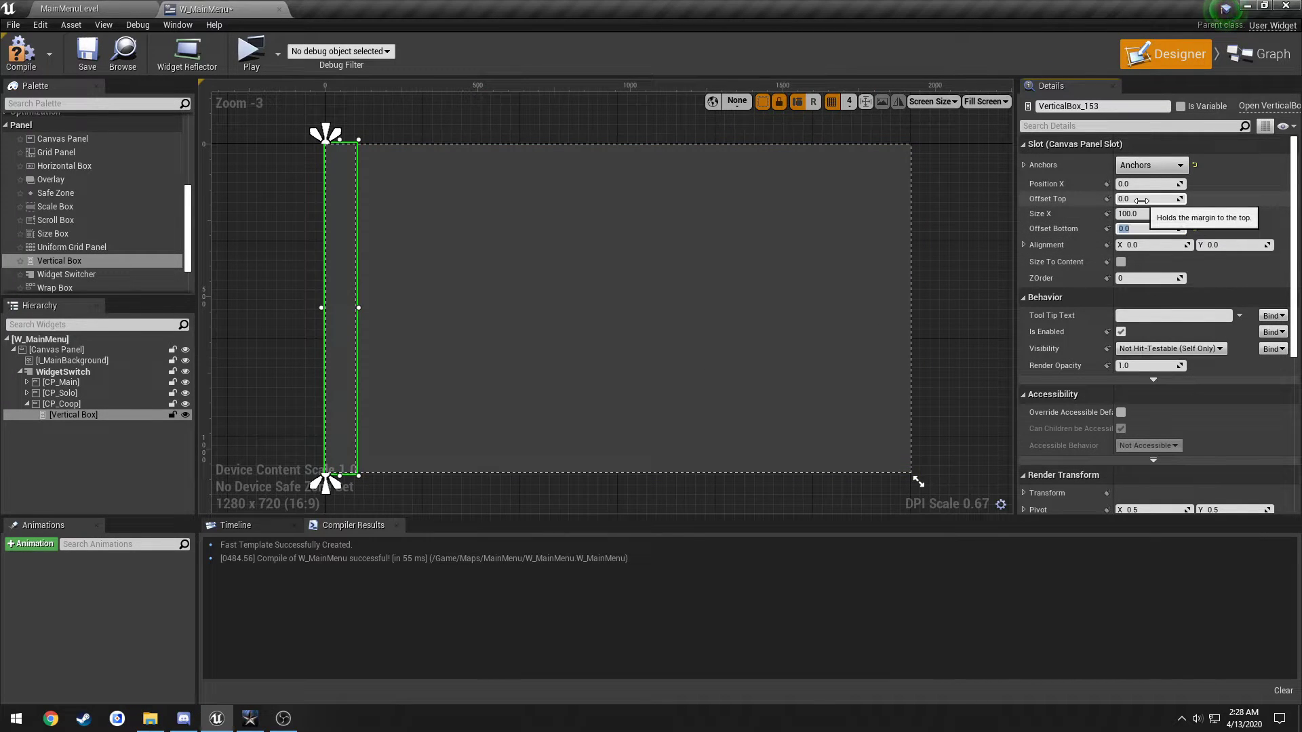
click(1142, 200)
text(50)
key(Return)
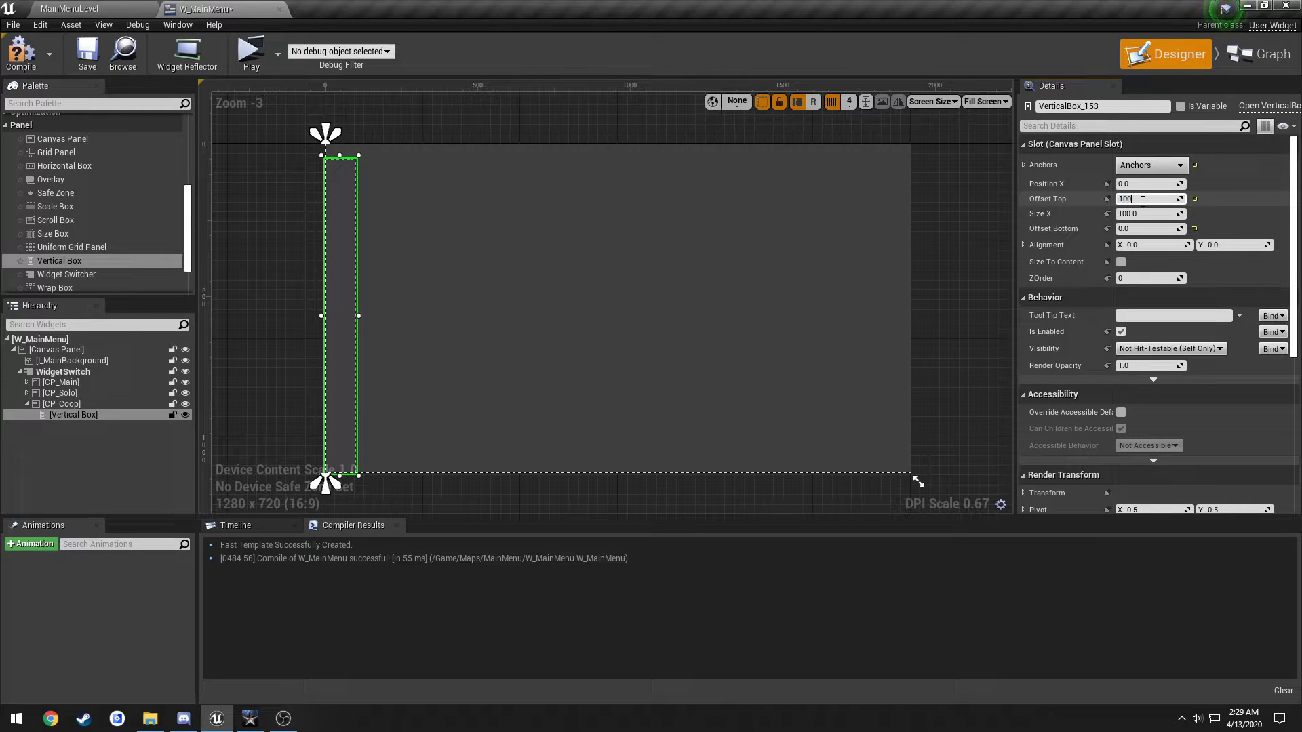
key(Return)
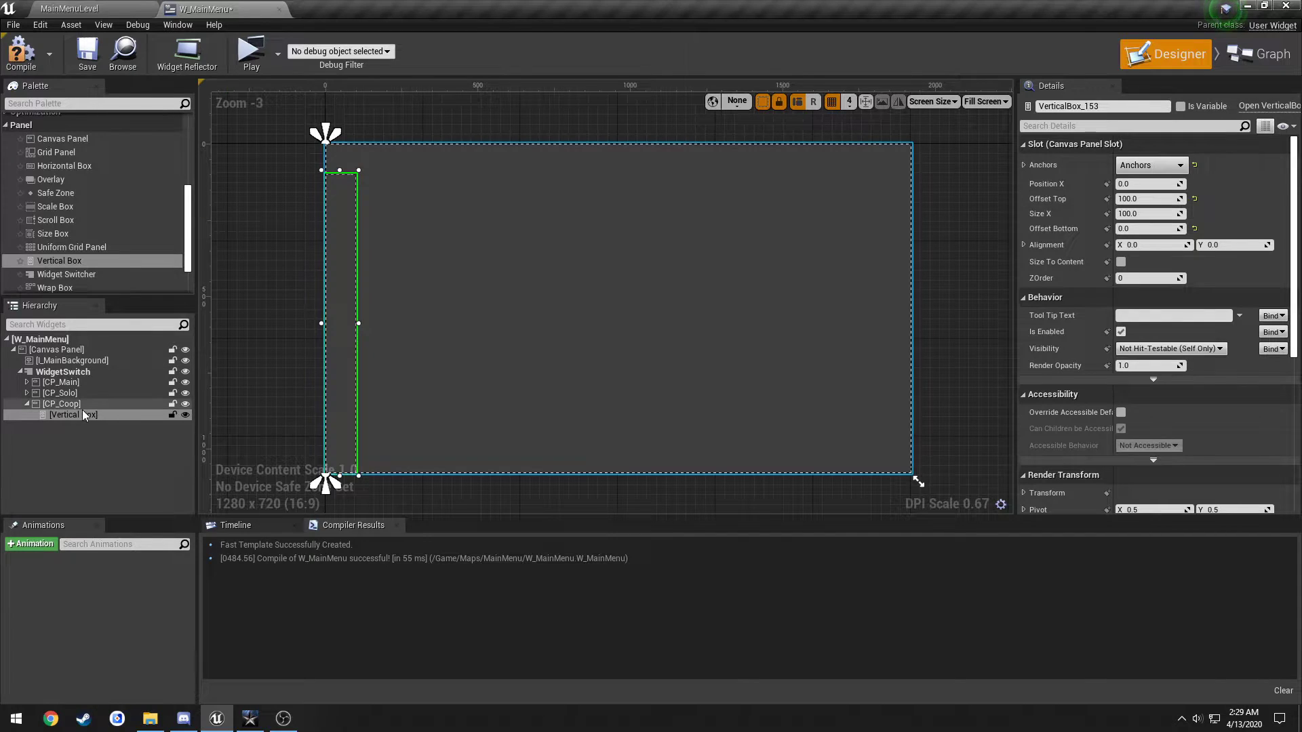
Match the co-op vertical box's Offset Top to the solo map list's 160
click(65, 393)
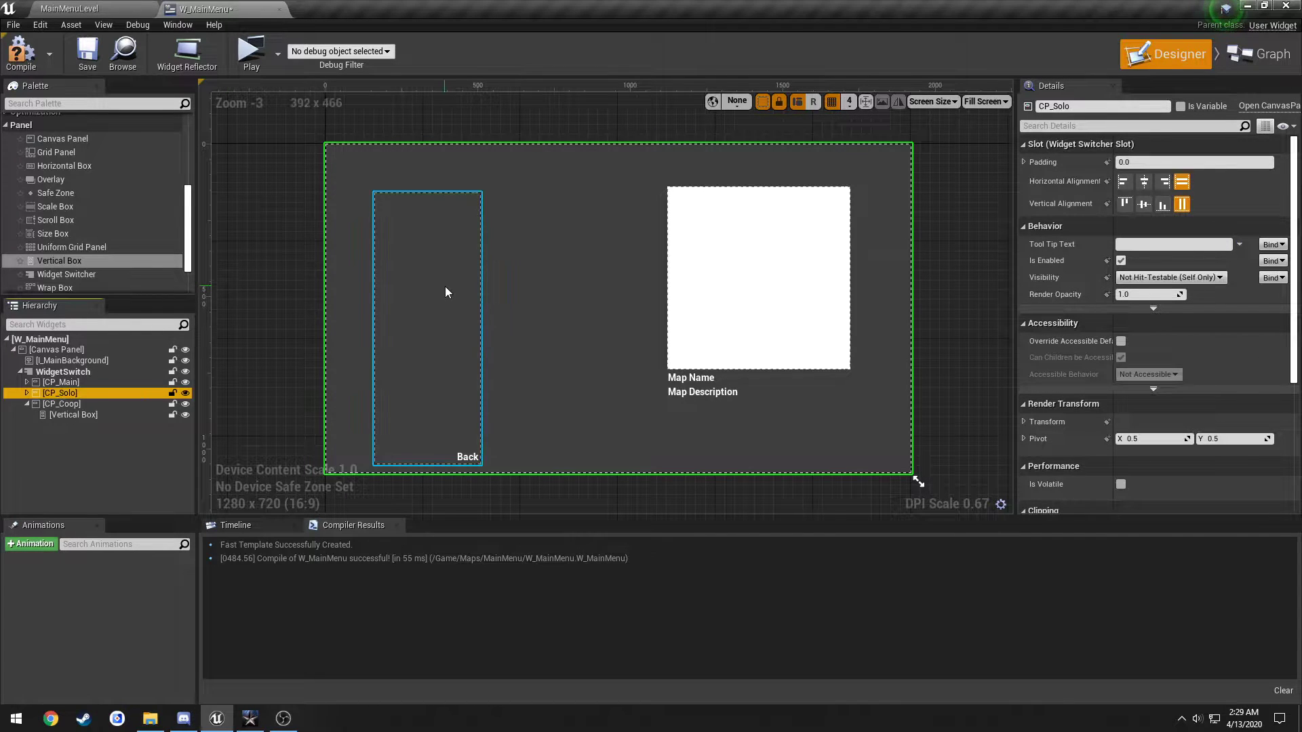
click(446, 288)
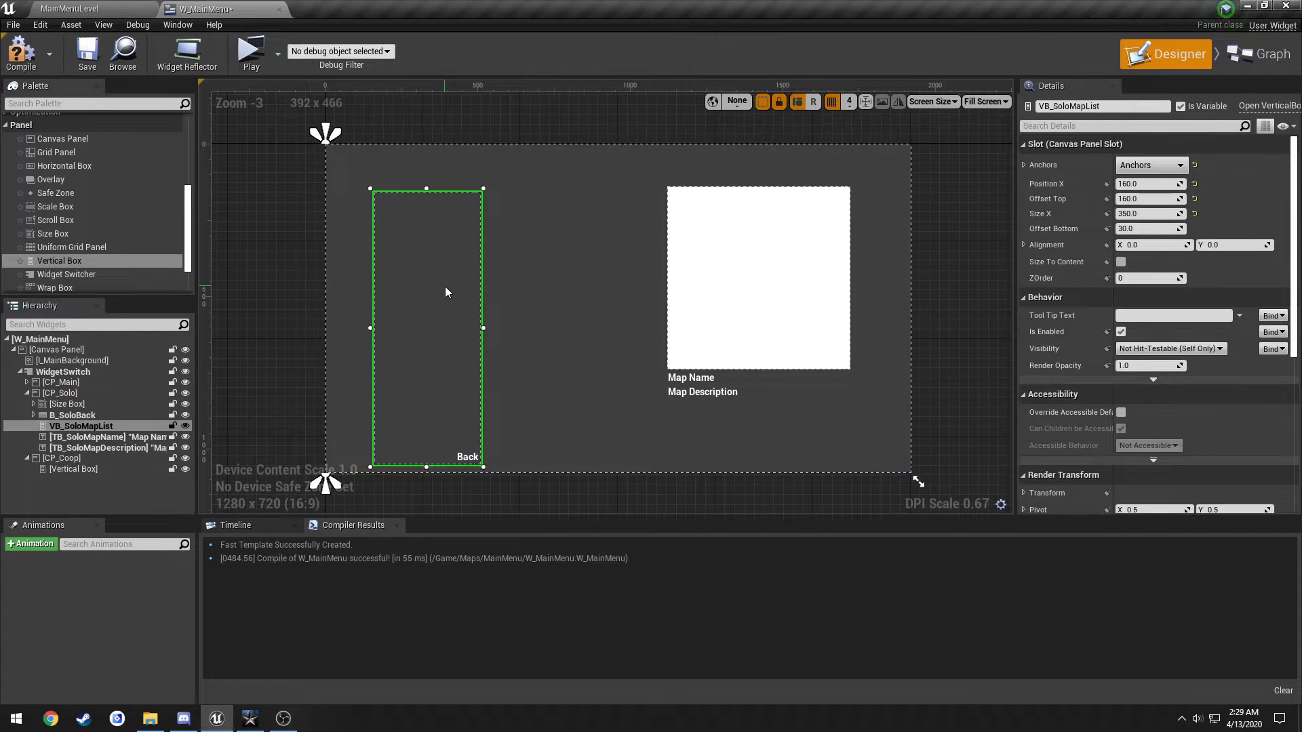
click(1146, 199)
click(88, 469)
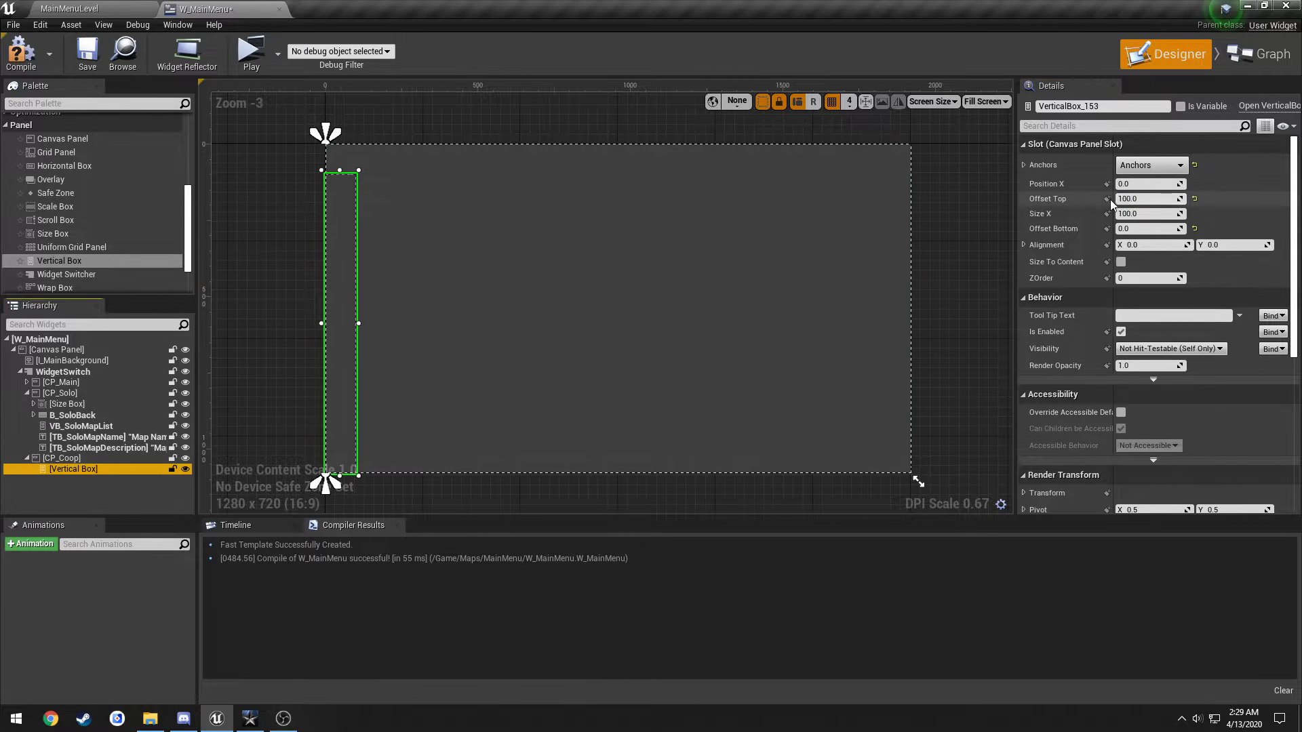
click(1151, 198)
key(Return)
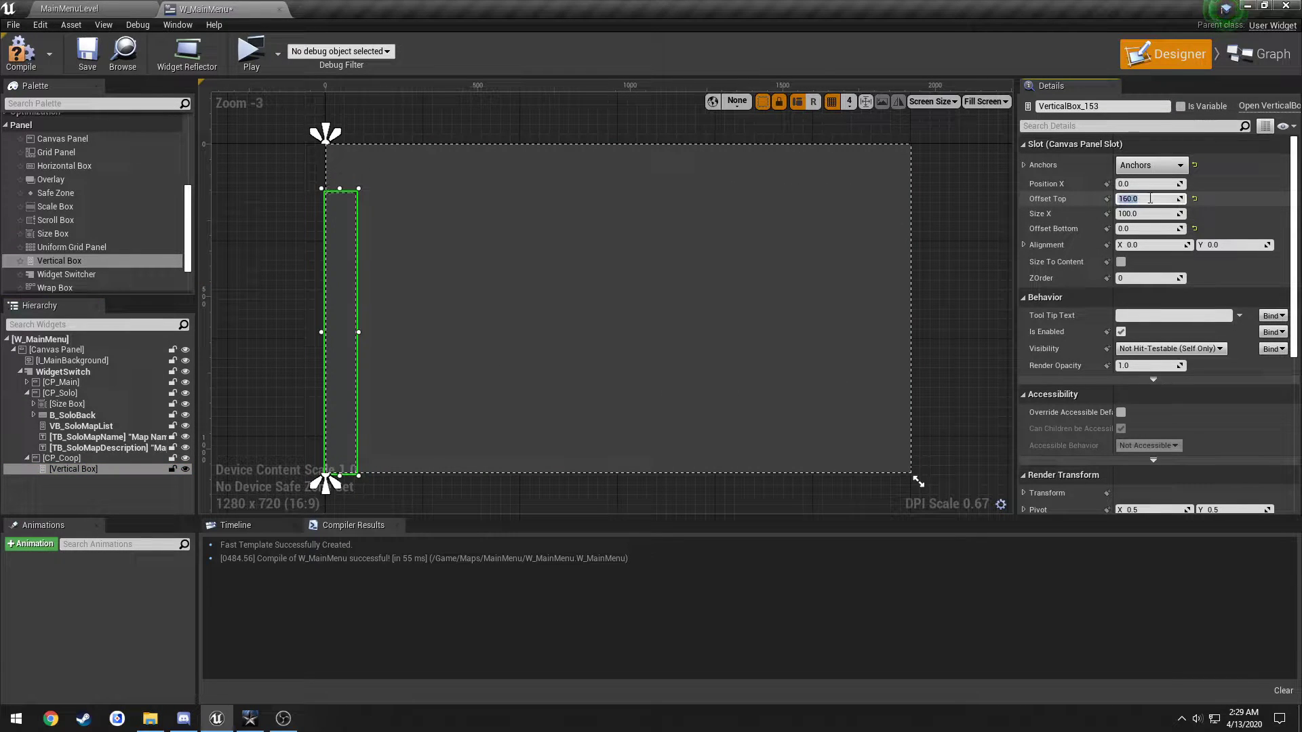
Give the co-op vertical box Position X 160 and Size X 350
click(80, 425)
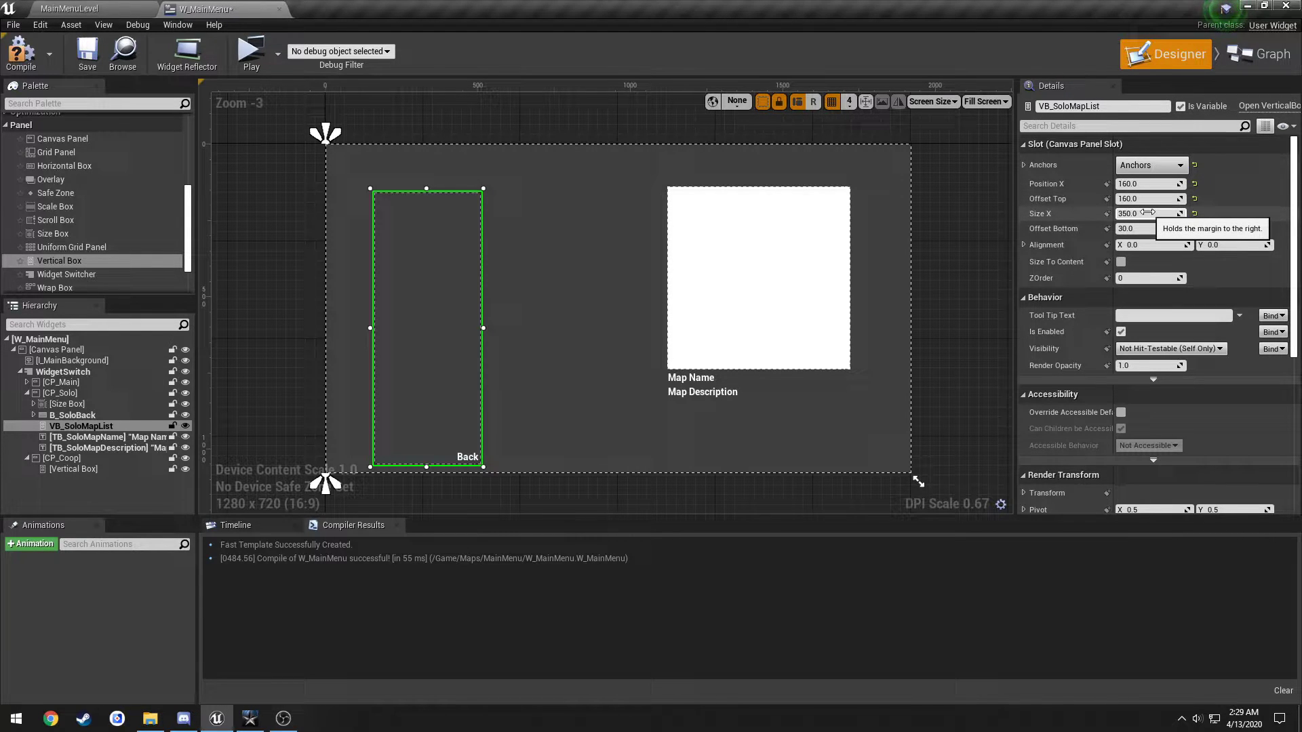
click(73, 468)
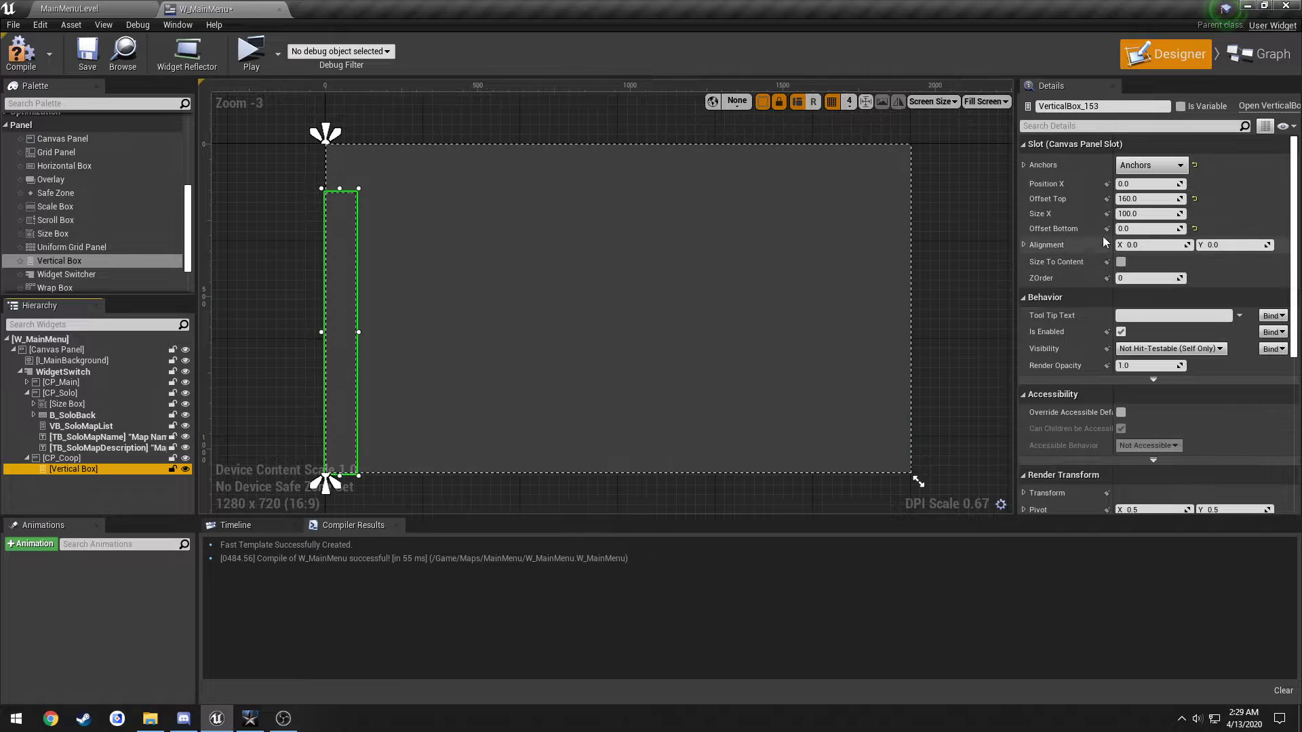
click(1146, 184)
text(160)
key(Tab)
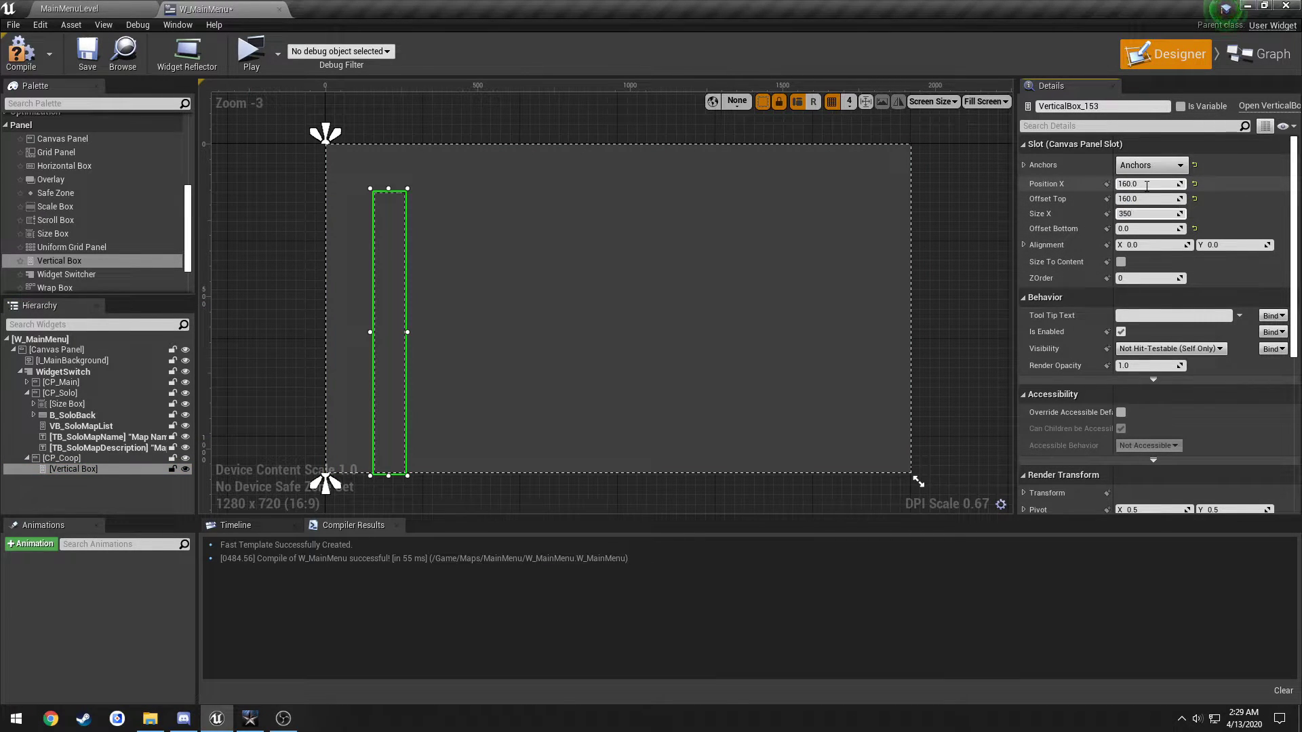
text(350)
key(Return)
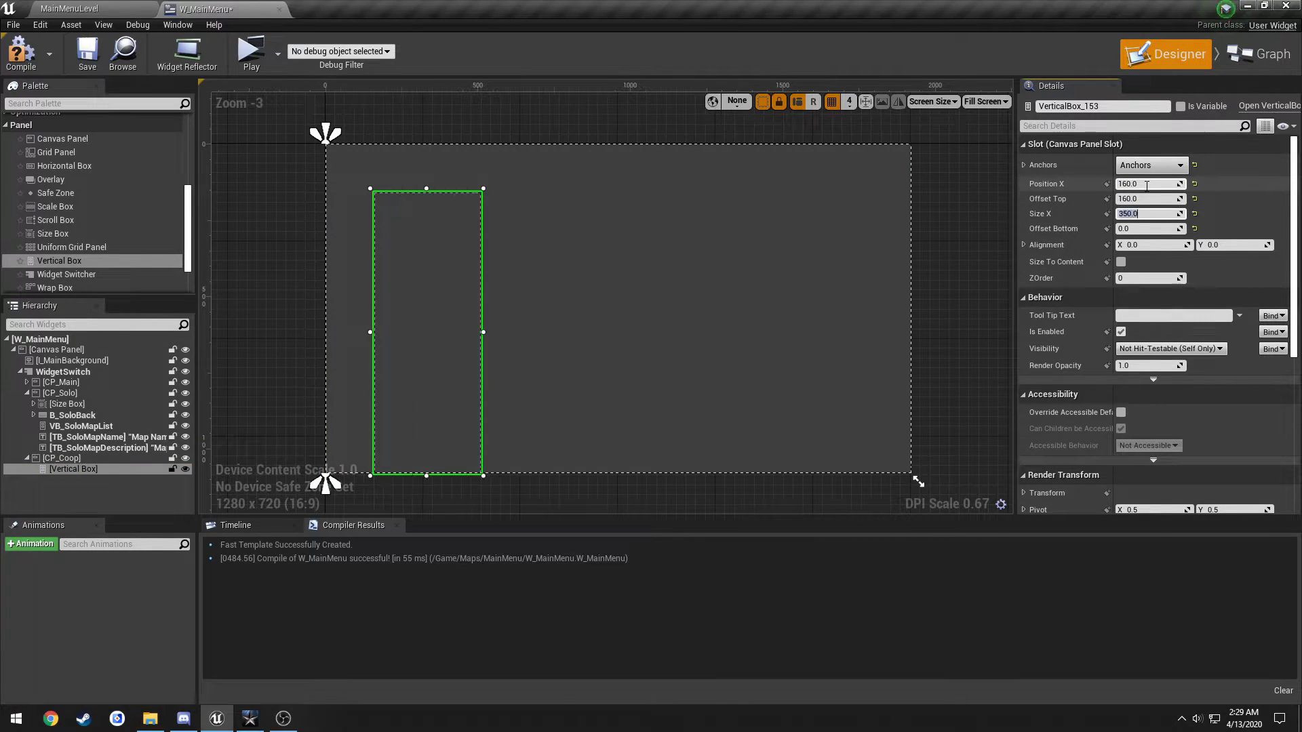
Recheck against the solo map list, frame the co-op box, and compile and save W_MainMenu
click(77, 426)
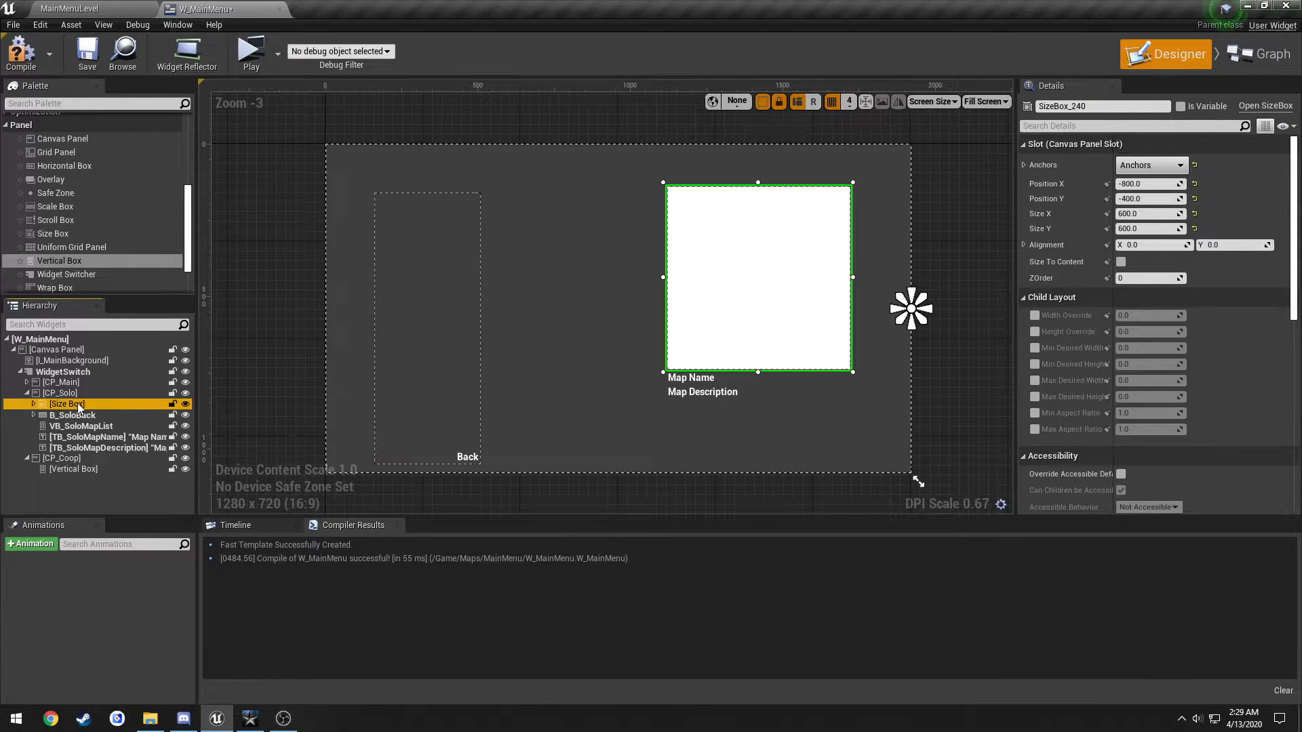
click(101, 469)
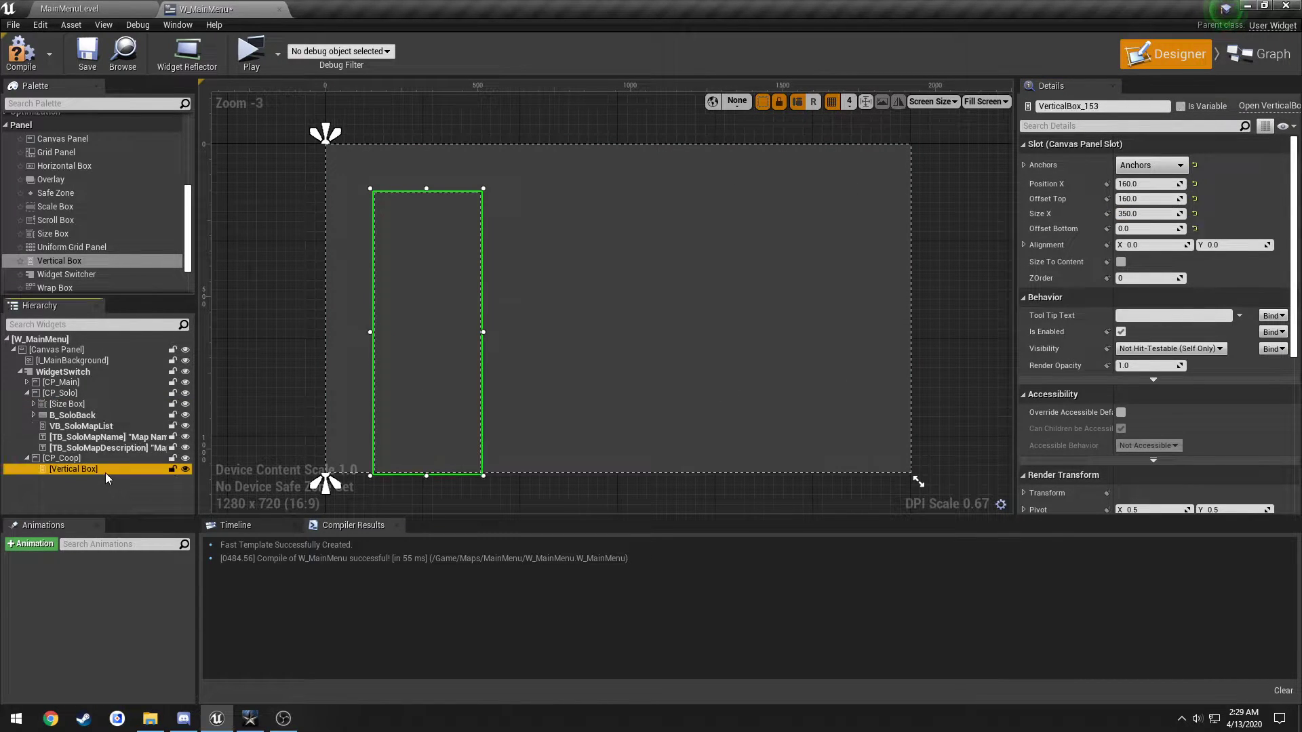
click(27, 393)
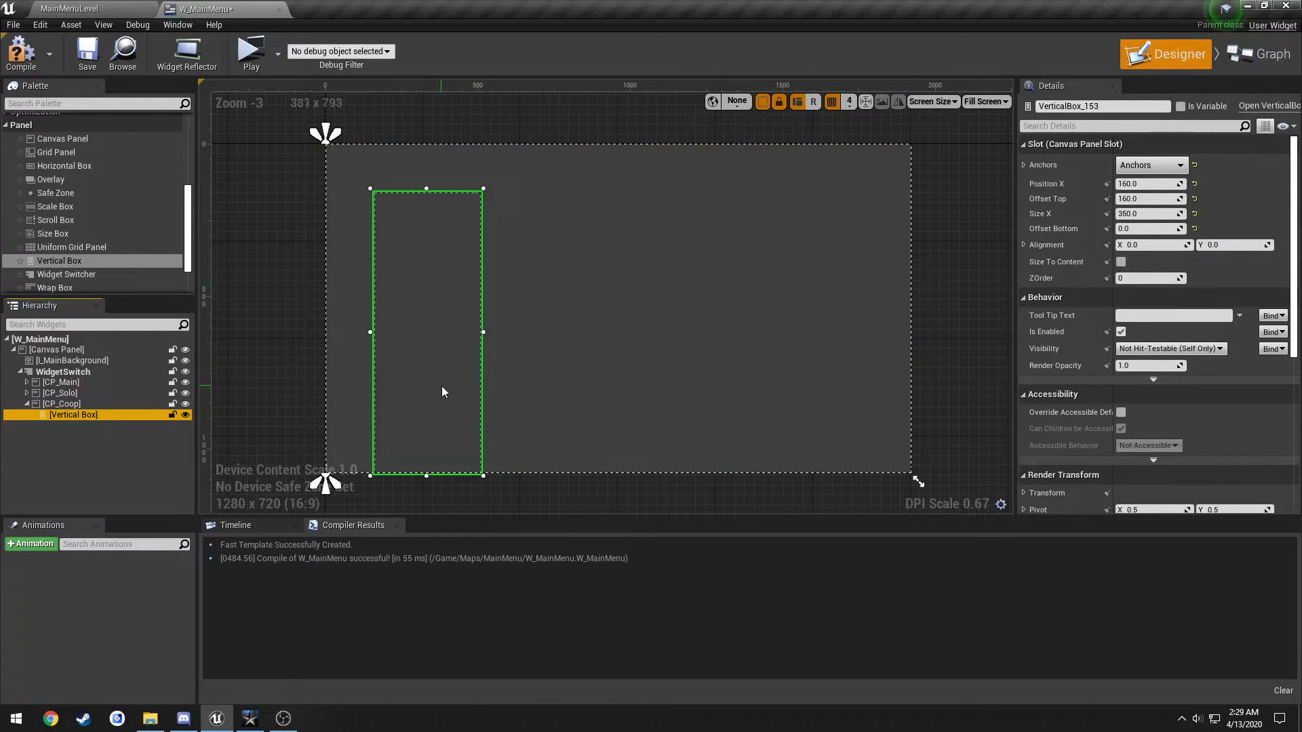
scroll(438, 406, up, 2)
right_drag(436, 419, 486, 404)
click(29, 63)
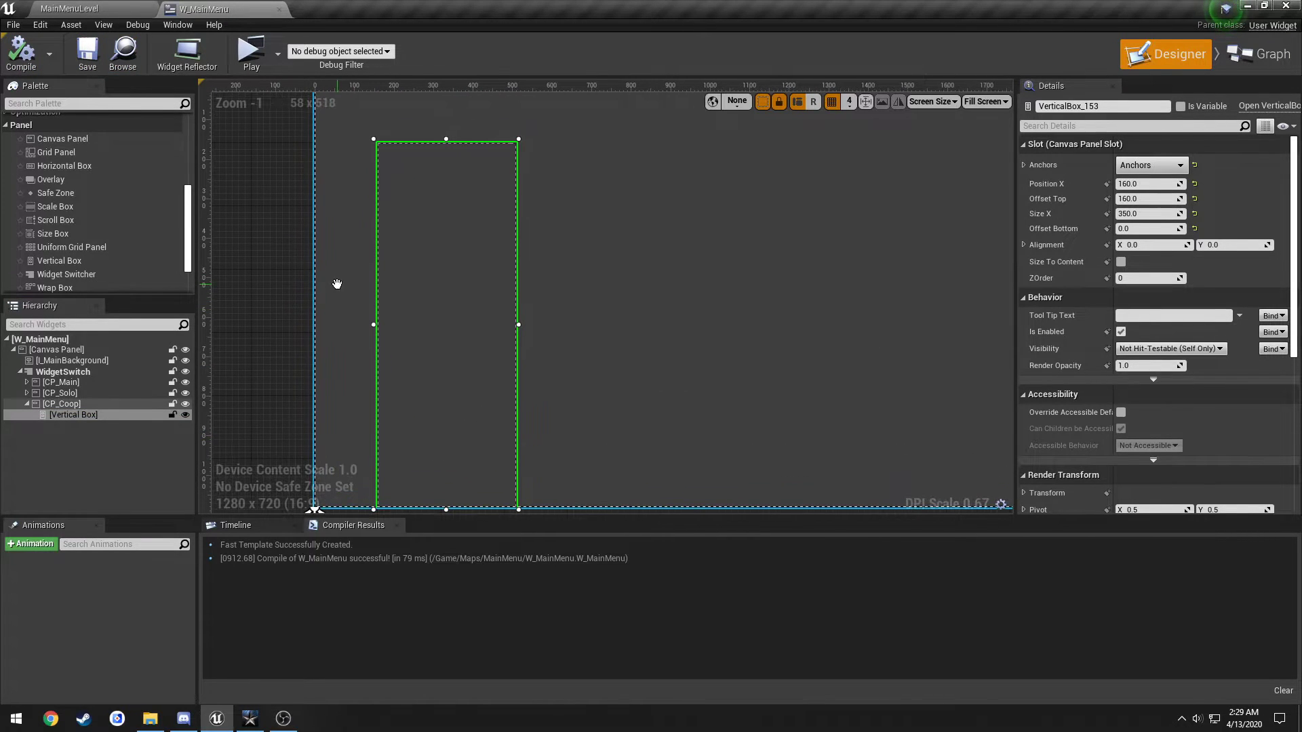
Paste two copies of the OPTIONS button into the co-op vertical box
click(53, 382)
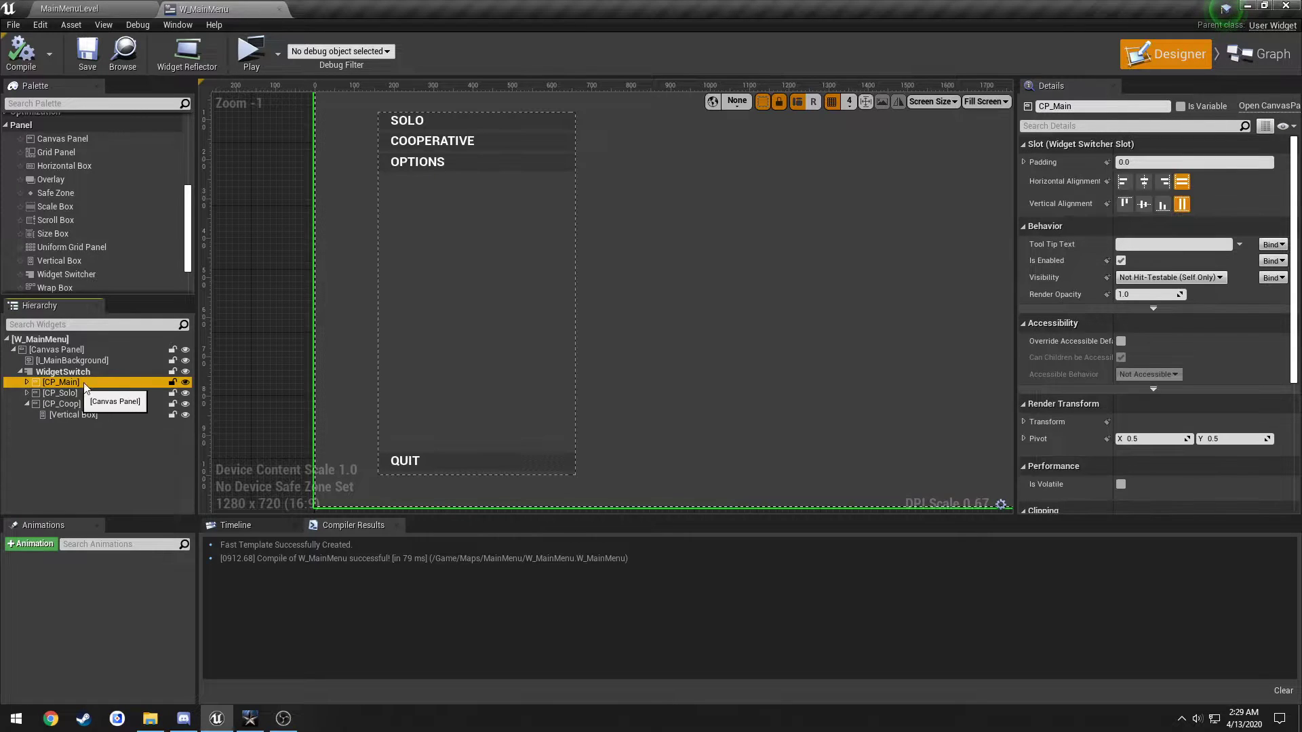
click(519, 163)
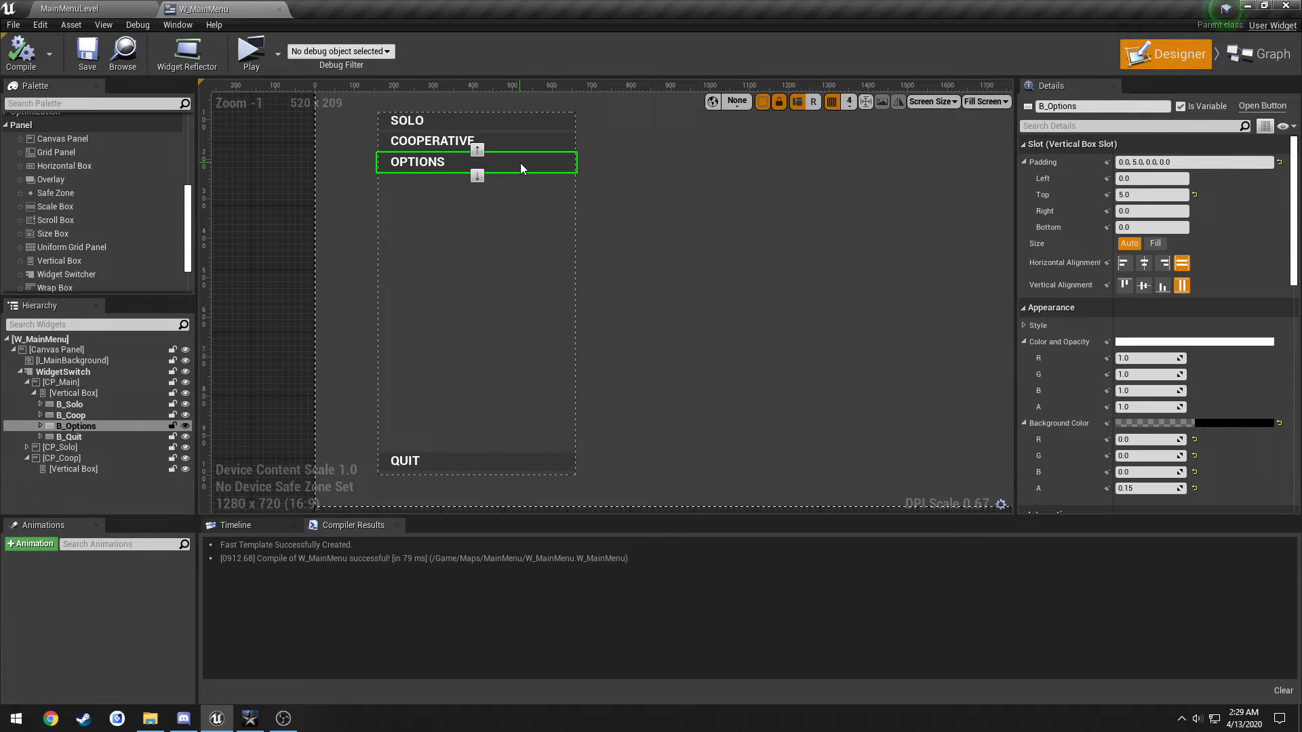
click(95, 467)
key(ctrl+v)
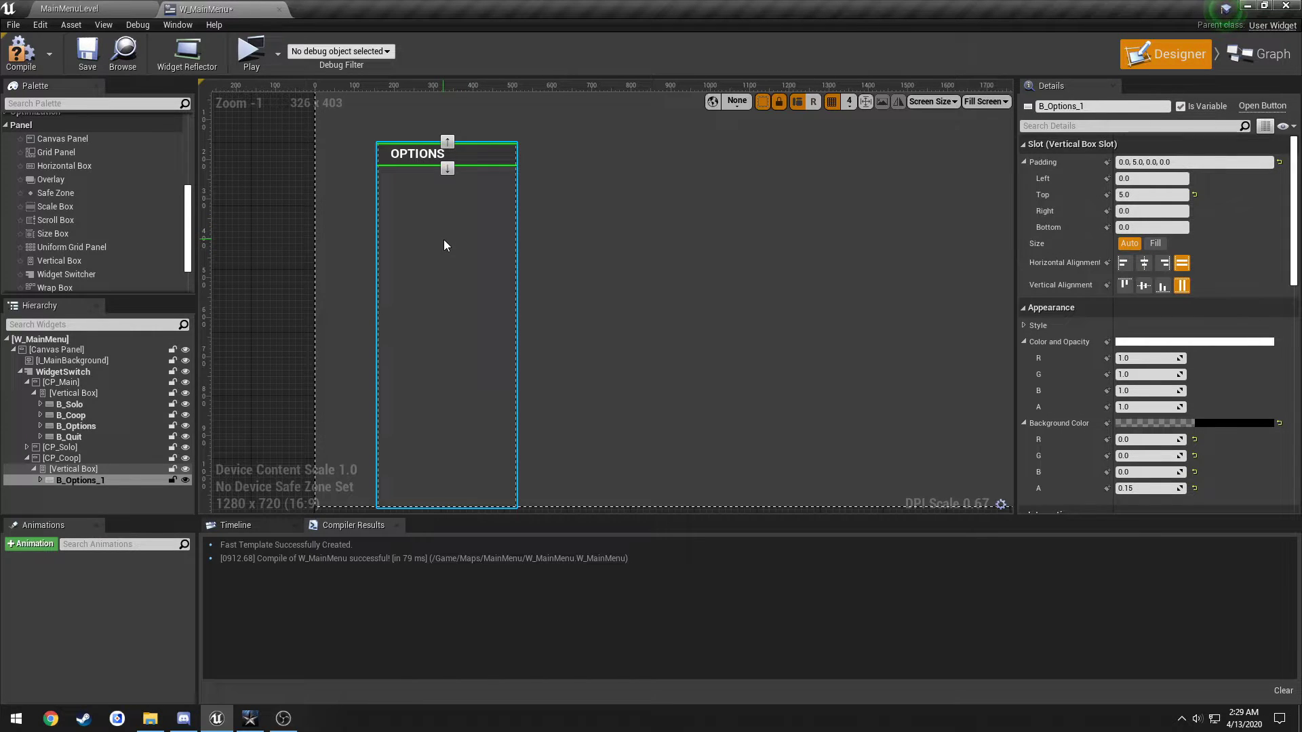
click(443, 245)
key(ctrl+v)
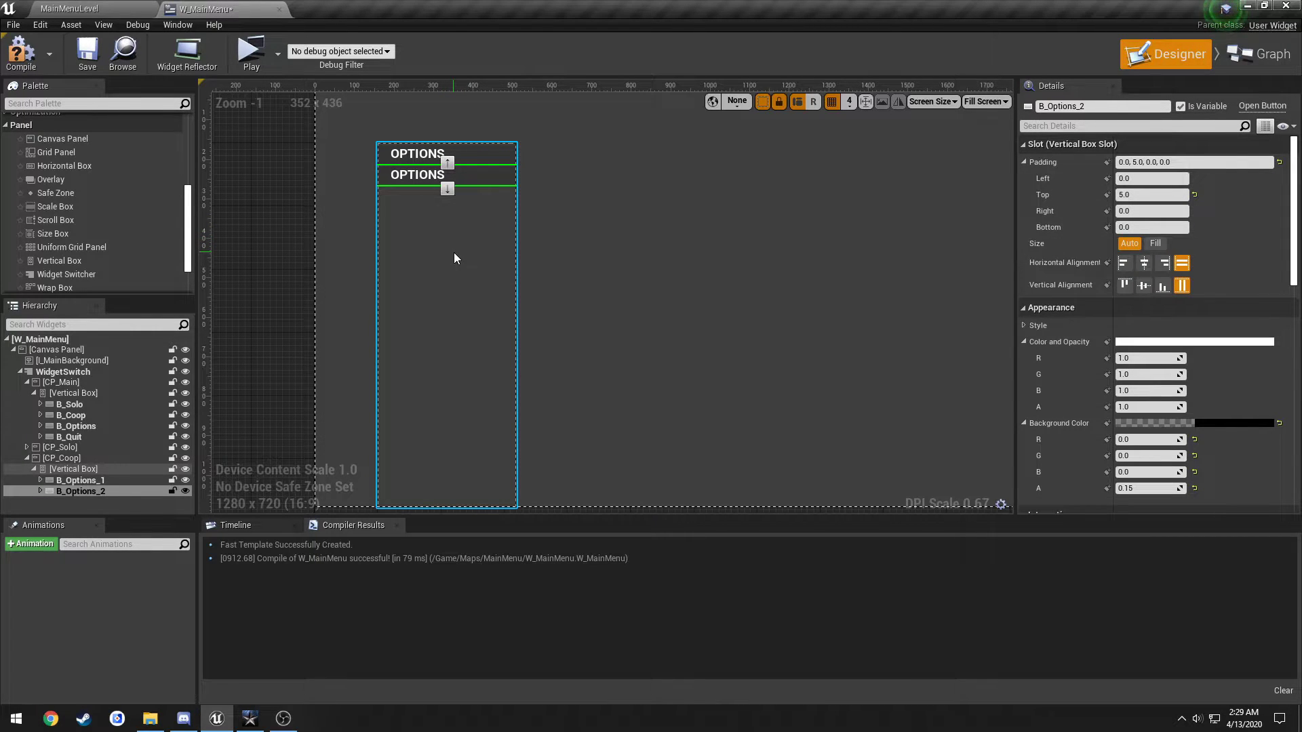
Relabel the two copied buttons FIND GAME and HOST GAME
click(419, 155)
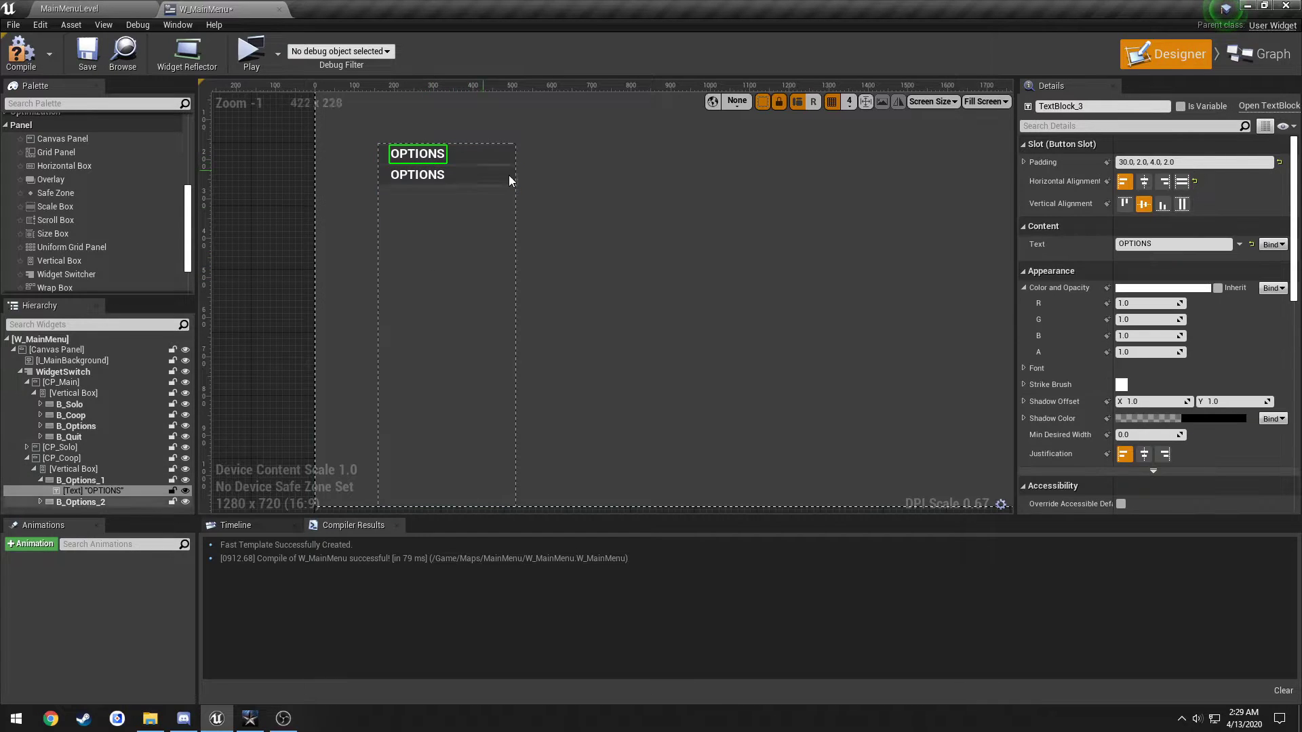
click(1164, 246)
text(Find)
key(BackSpace)
key(BackSpace)
key(BackSpace)
key(BackSpace)
text(IND GAME)
key(Return)
click(417, 175)
click(1162, 244)
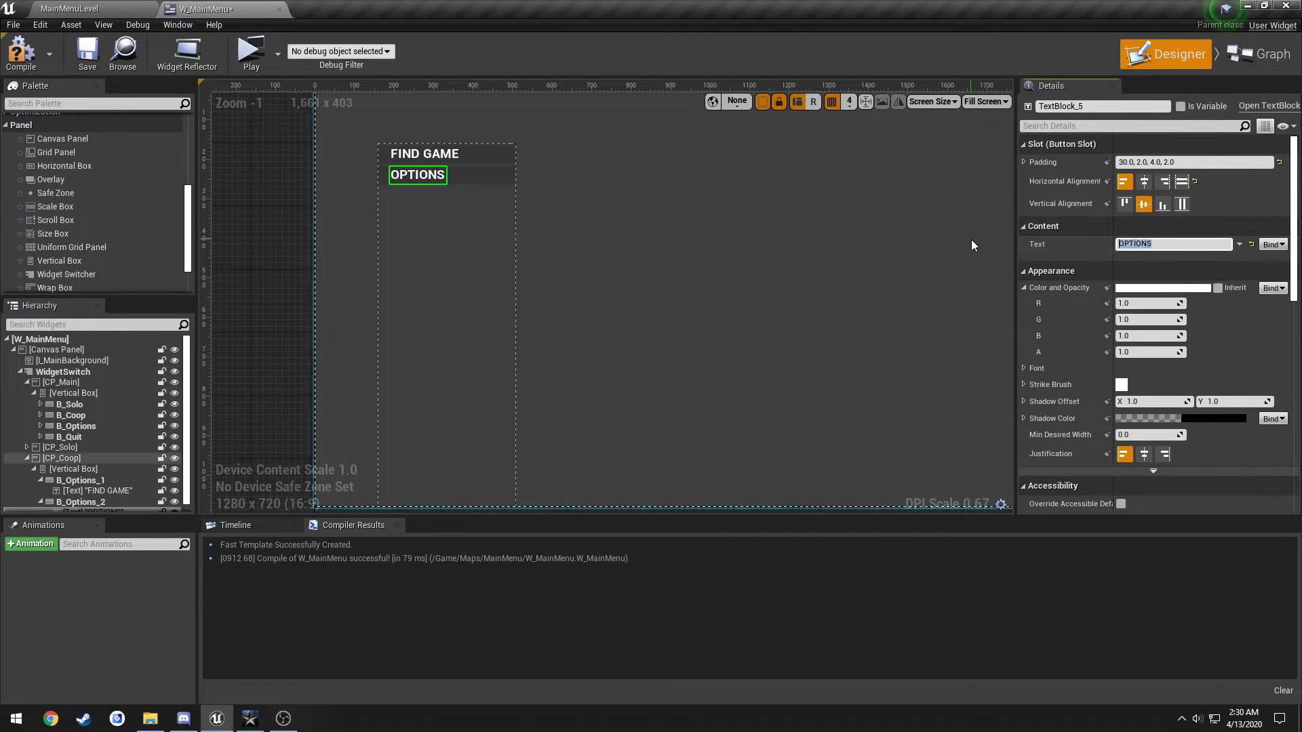
text(HOST GAME)
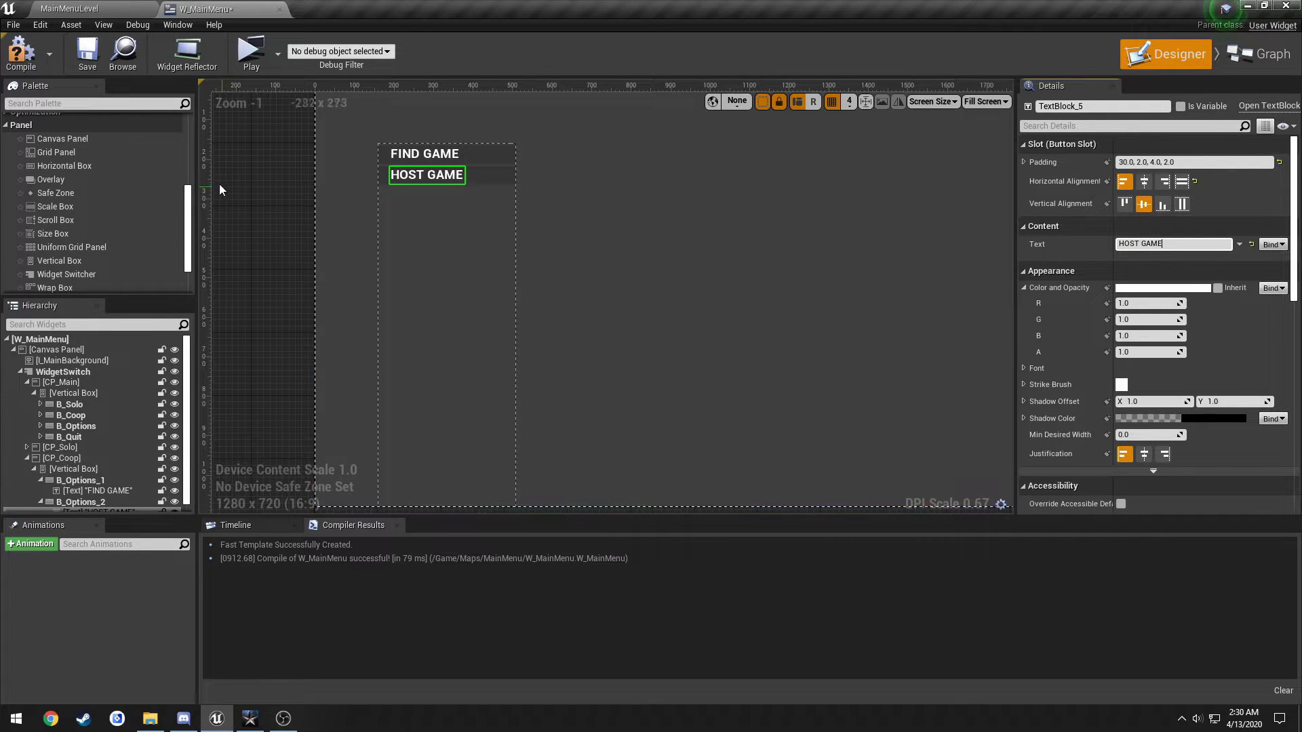
Compile and save, then inspect the HOST GAME button and the solo panel's map list box
click(20, 51)
click(87, 51)
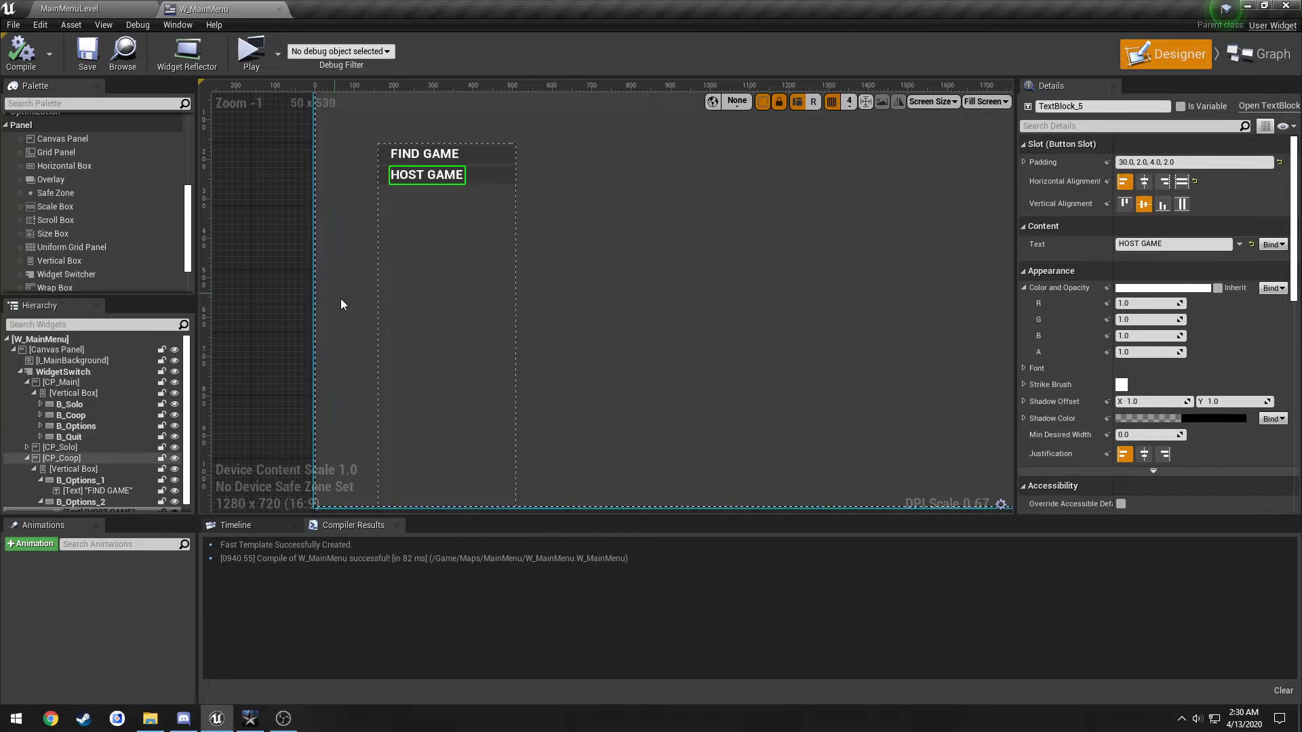
click(26, 382)
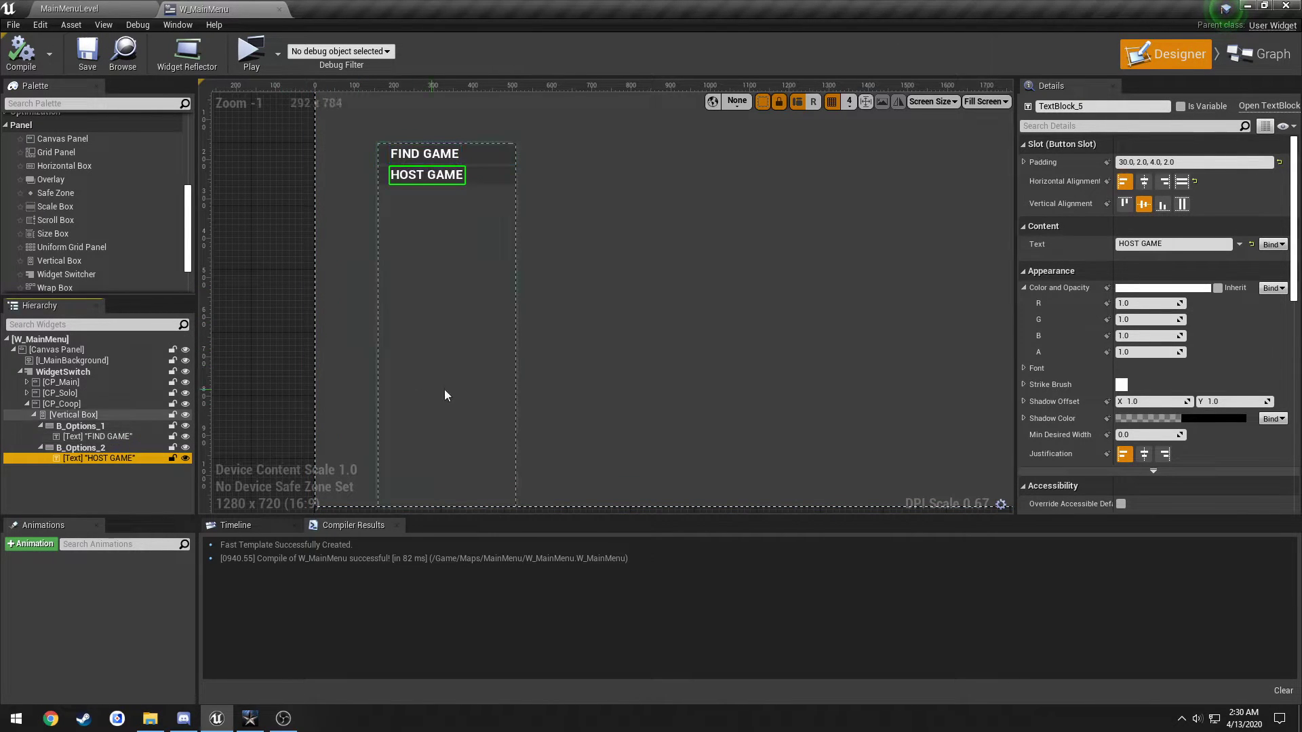
scroll(454, 389, down, 1)
click(500, 206)
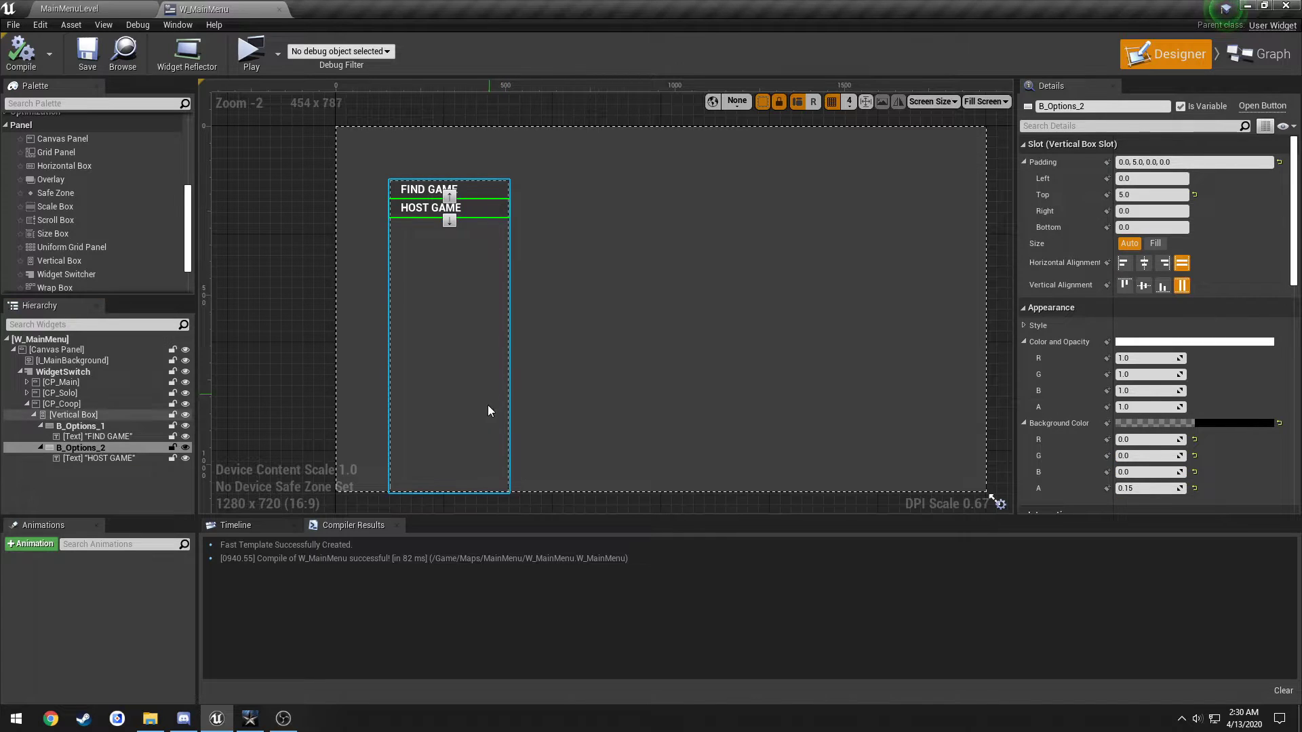
click(68, 404)
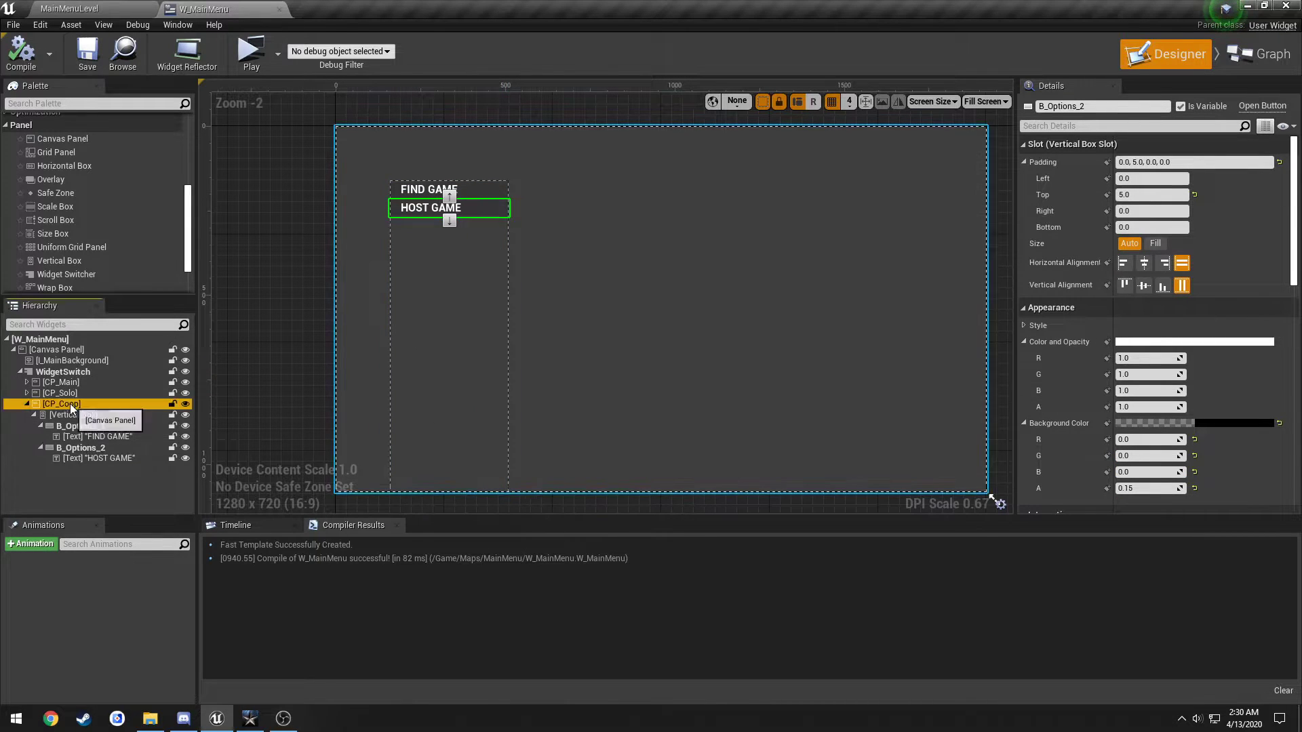
click(70, 393)
click(492, 471)
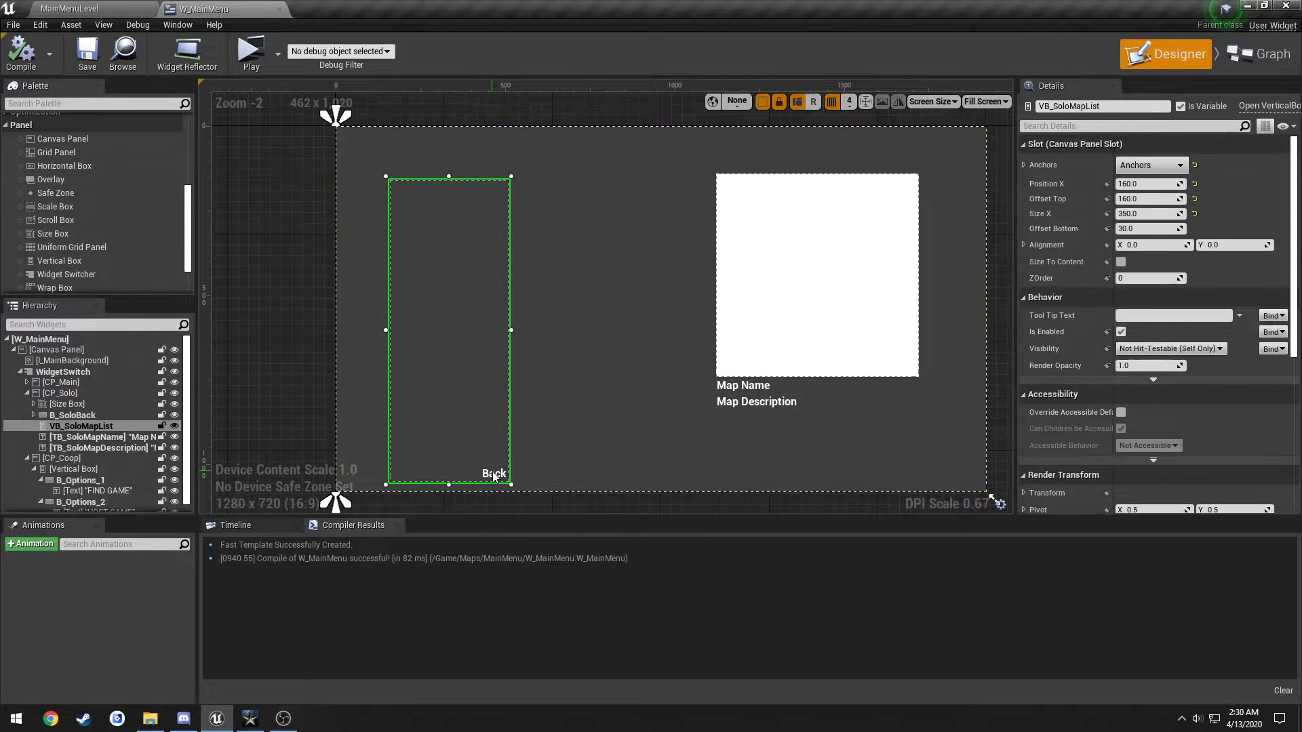
Copy the solo panel's Back button into the co-op vertical box
click(81, 416)
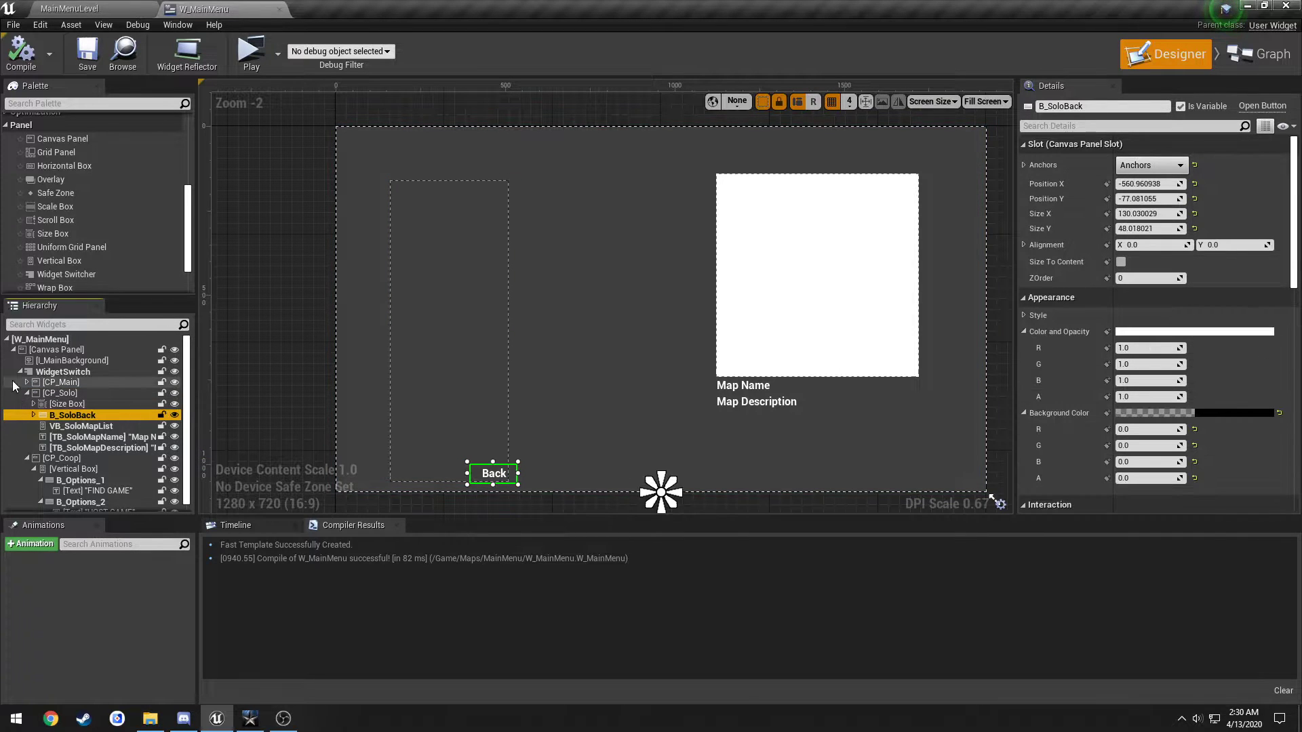
click(27, 393)
click(80, 449)
click(69, 415)
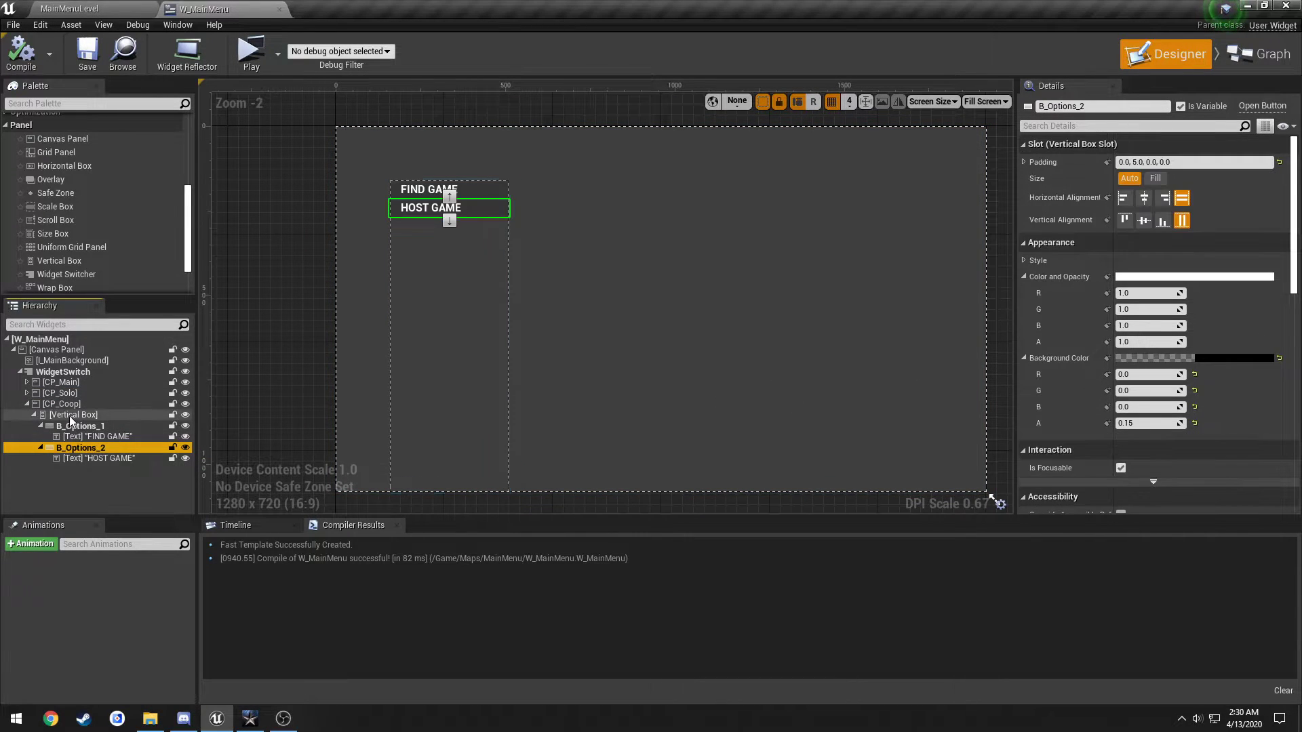
key(ctrl+v)
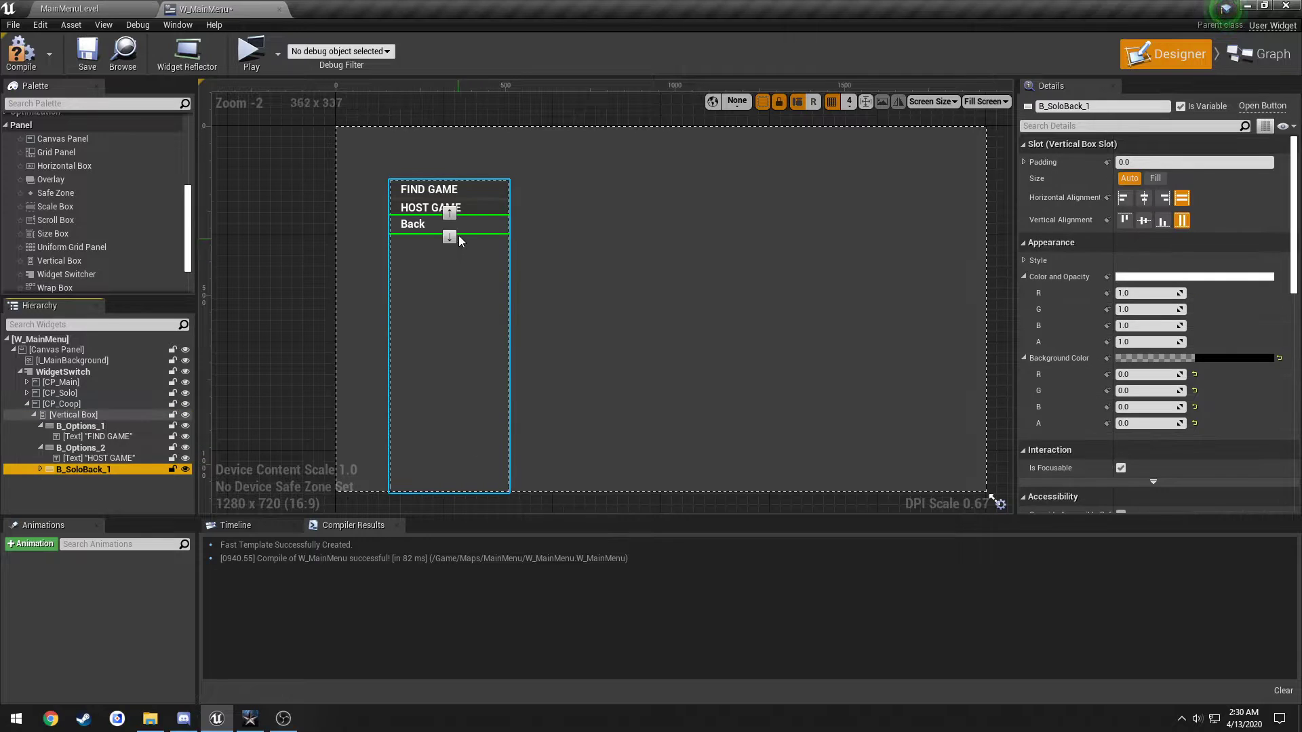
click(461, 225)
scroll(462, 227, up, 2)
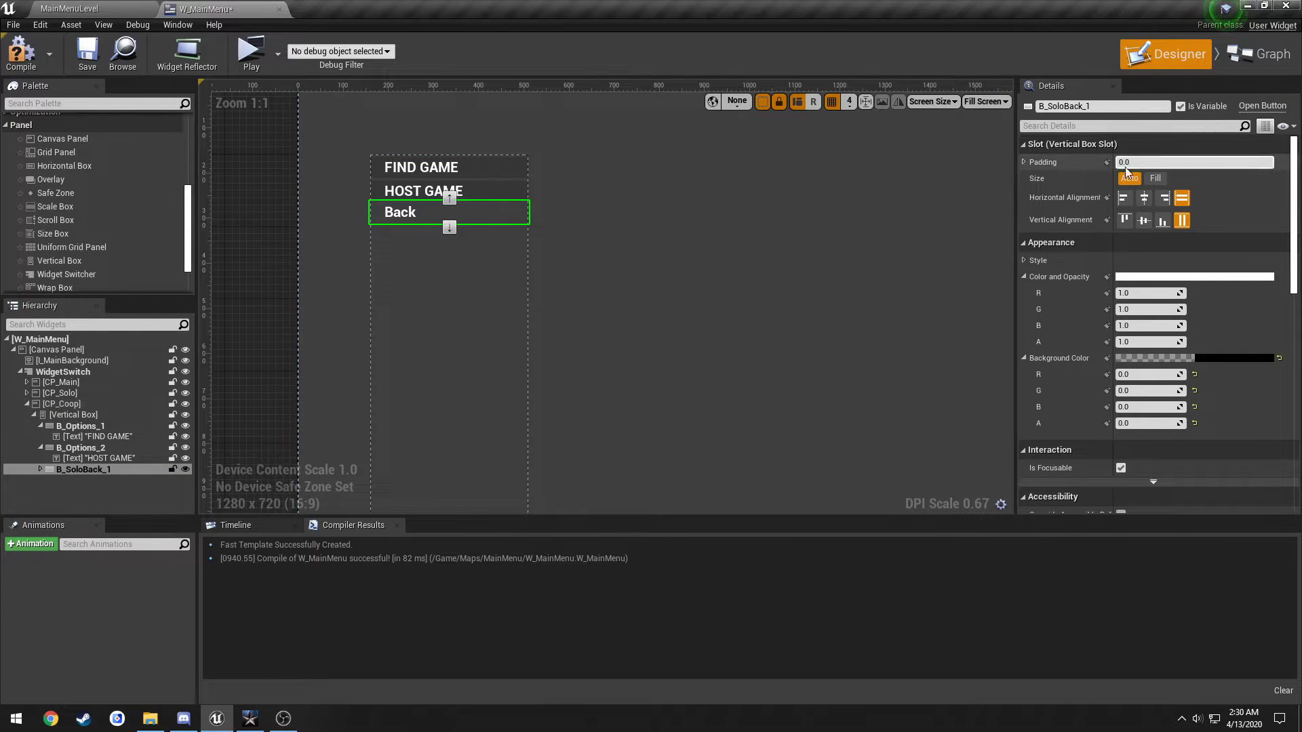
Set the Back button's top padding to 760 after trying 600, 700, 800 and 750
click(1024, 163)
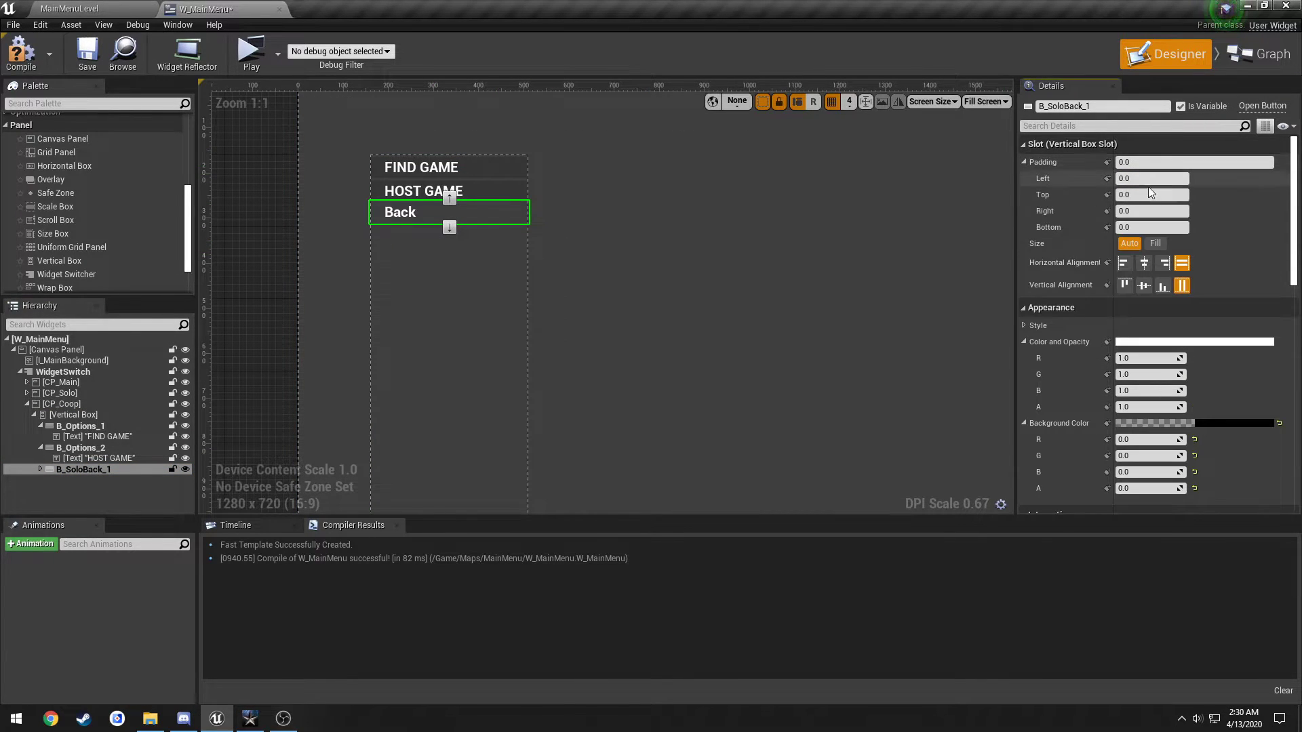
click(1118, 194)
text(600)
key(Return)
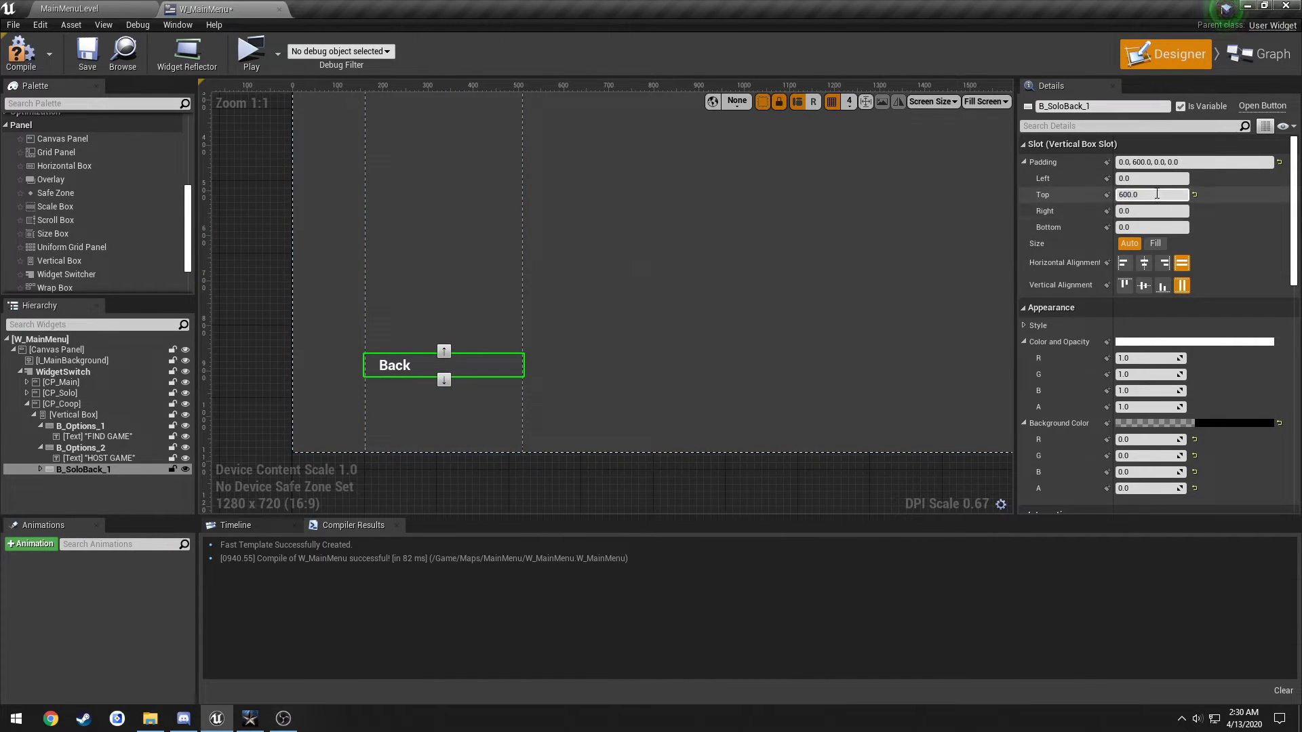
click(1139, 194)
text(700)
key(Return)
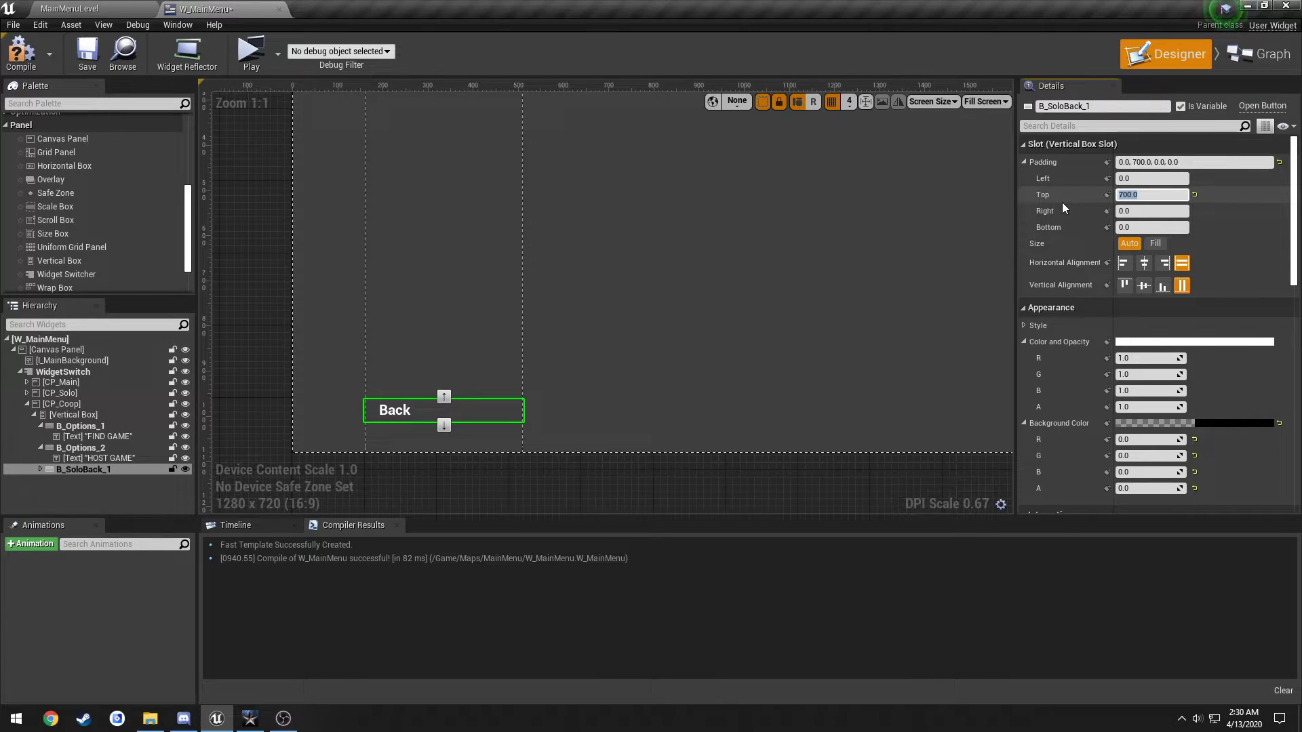
text(800)
key(Return)
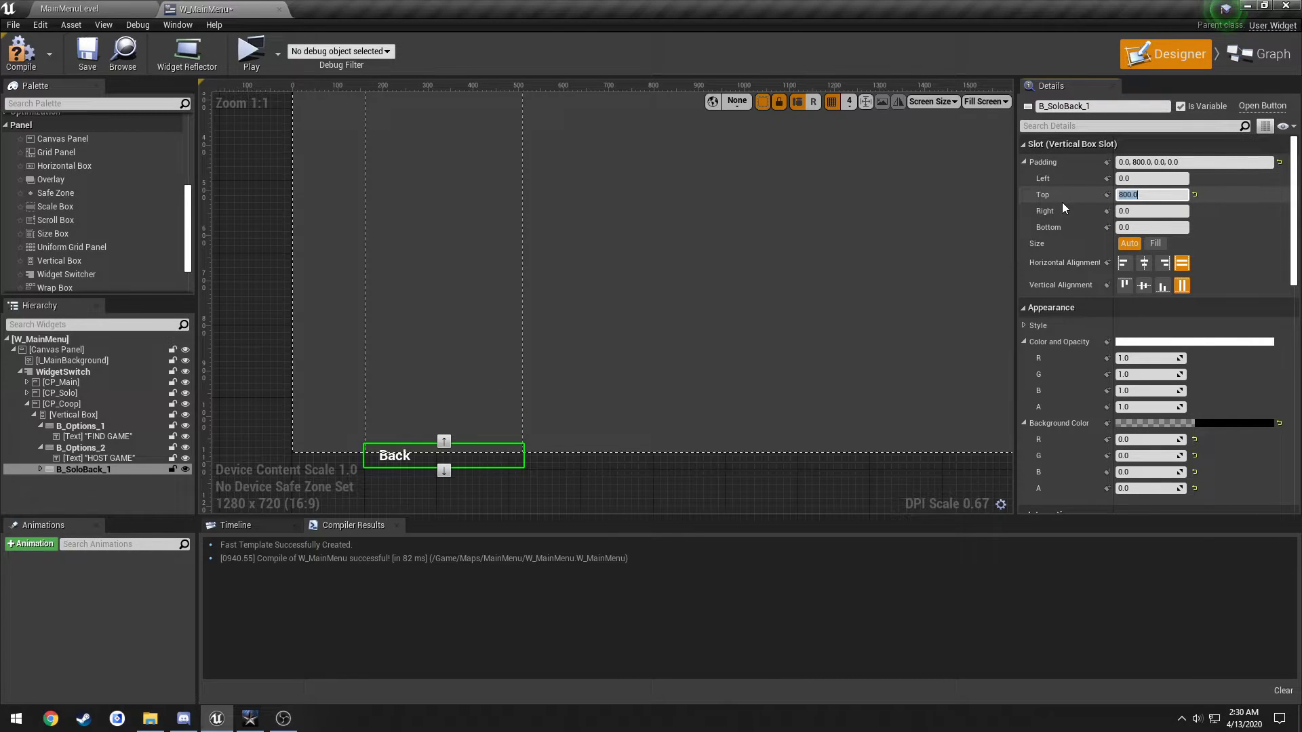
text(750)
key(Return)
text(760)
key(Return)
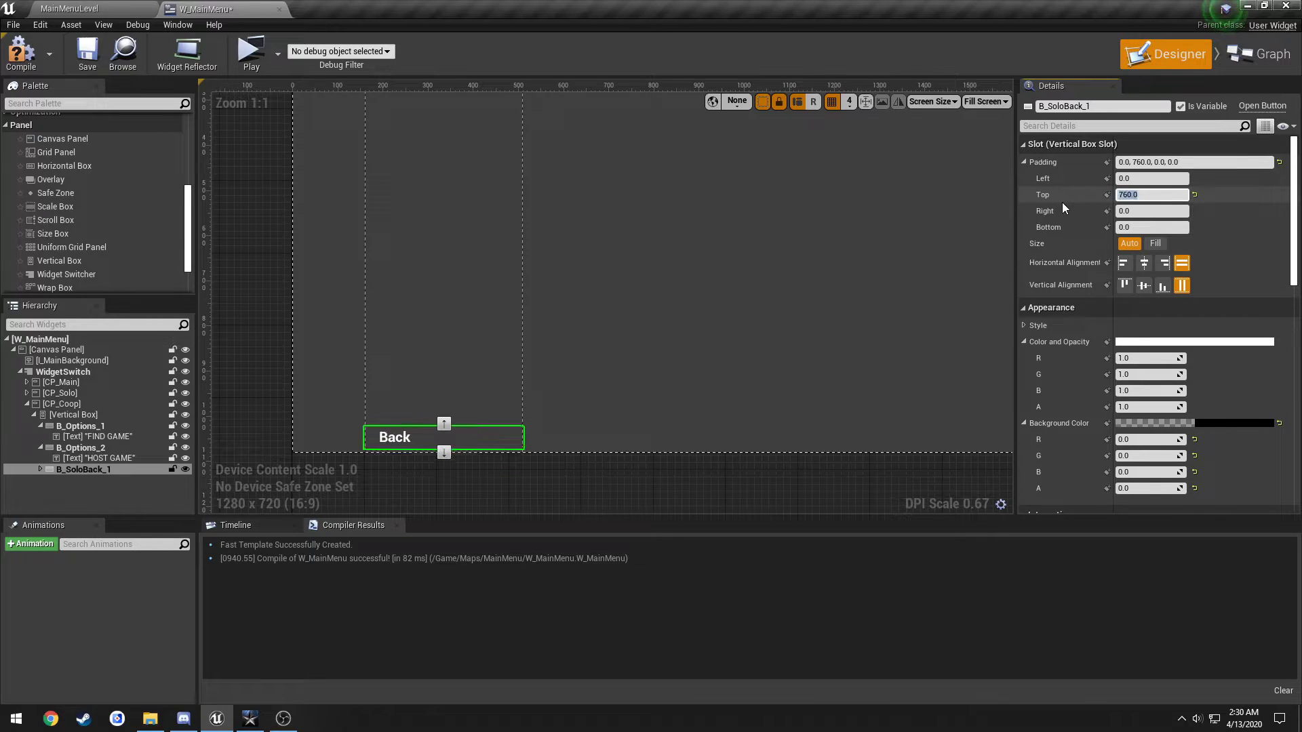
Set the Back button's left padding to 220 after trying several values
key(shift+Tab)
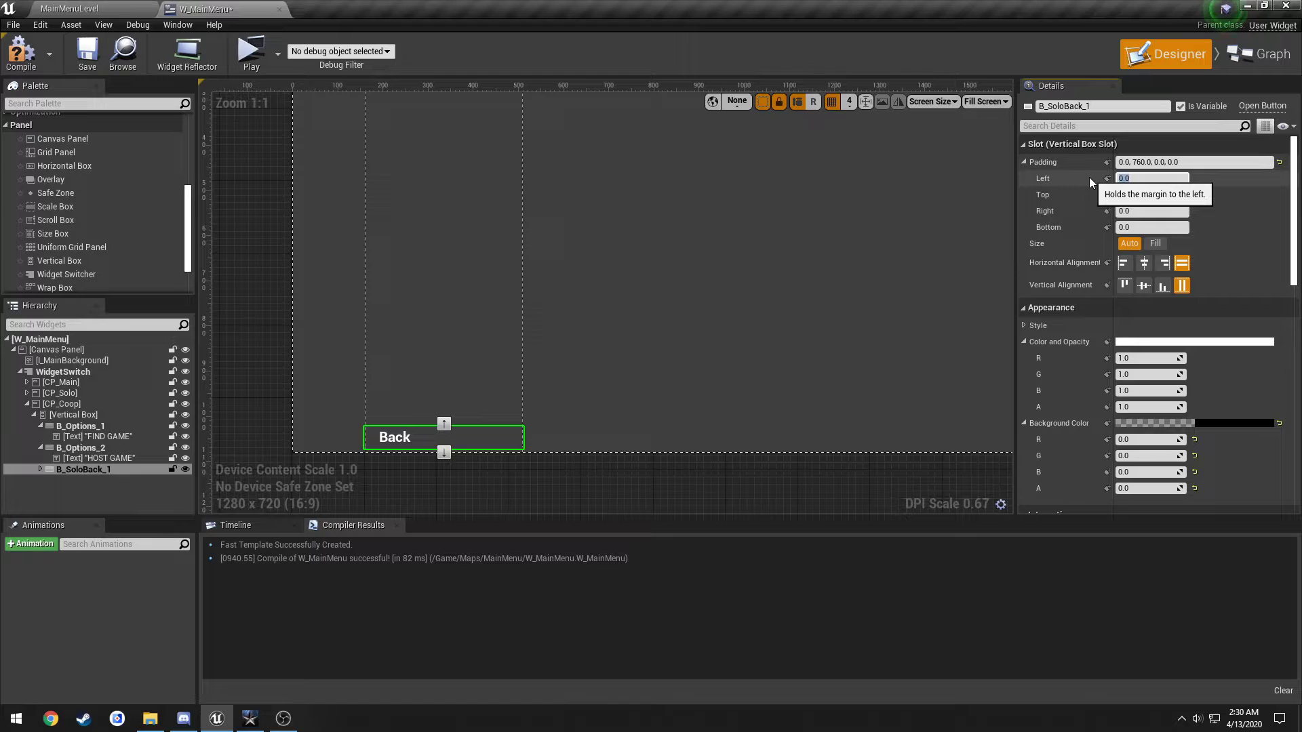
text(100)
key(Return)
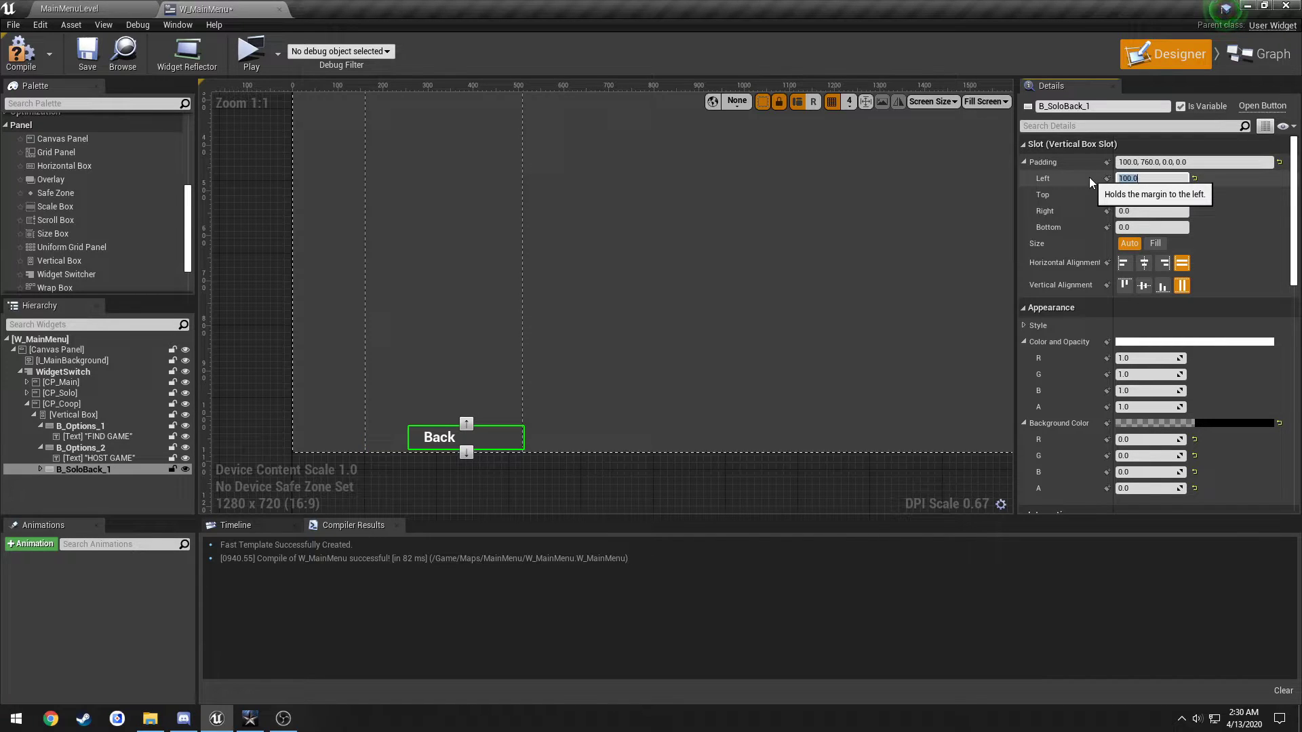
text(150)
key(Return)
text(175)
key(Return)
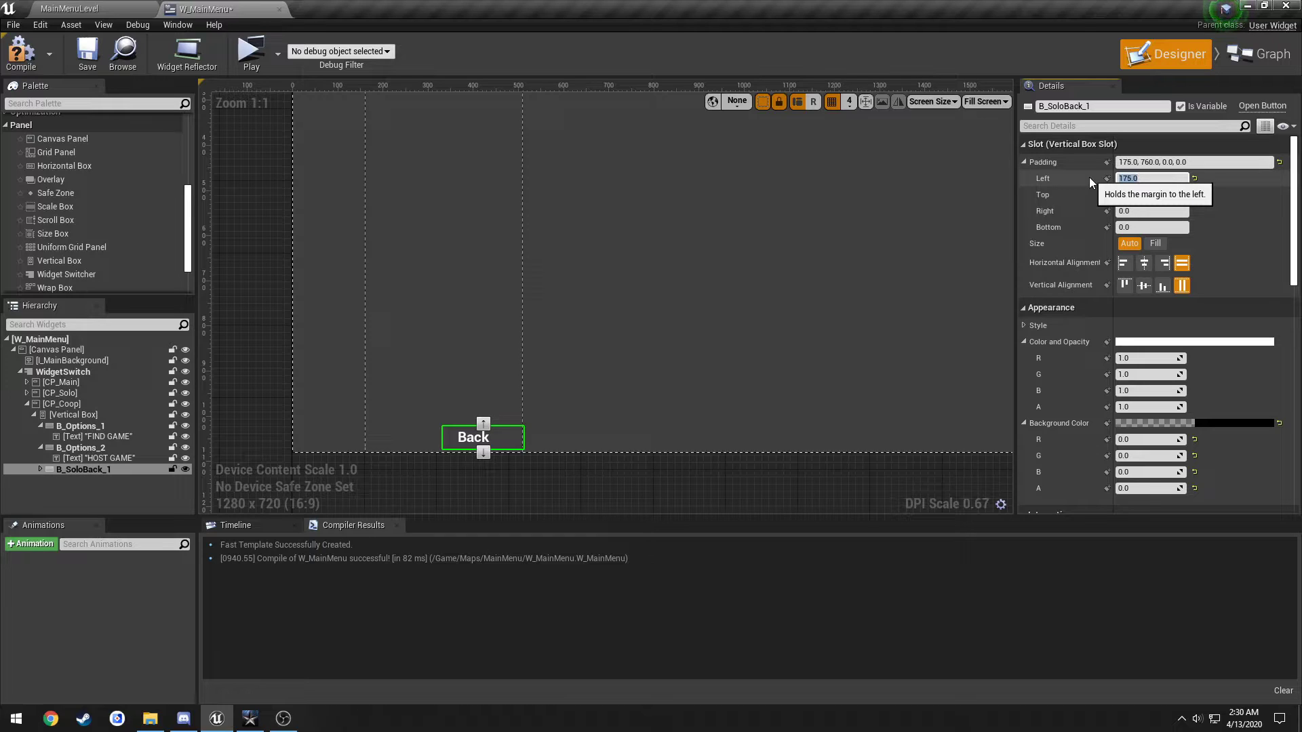
text(190)
key(Return)
text(250)
key(Return)
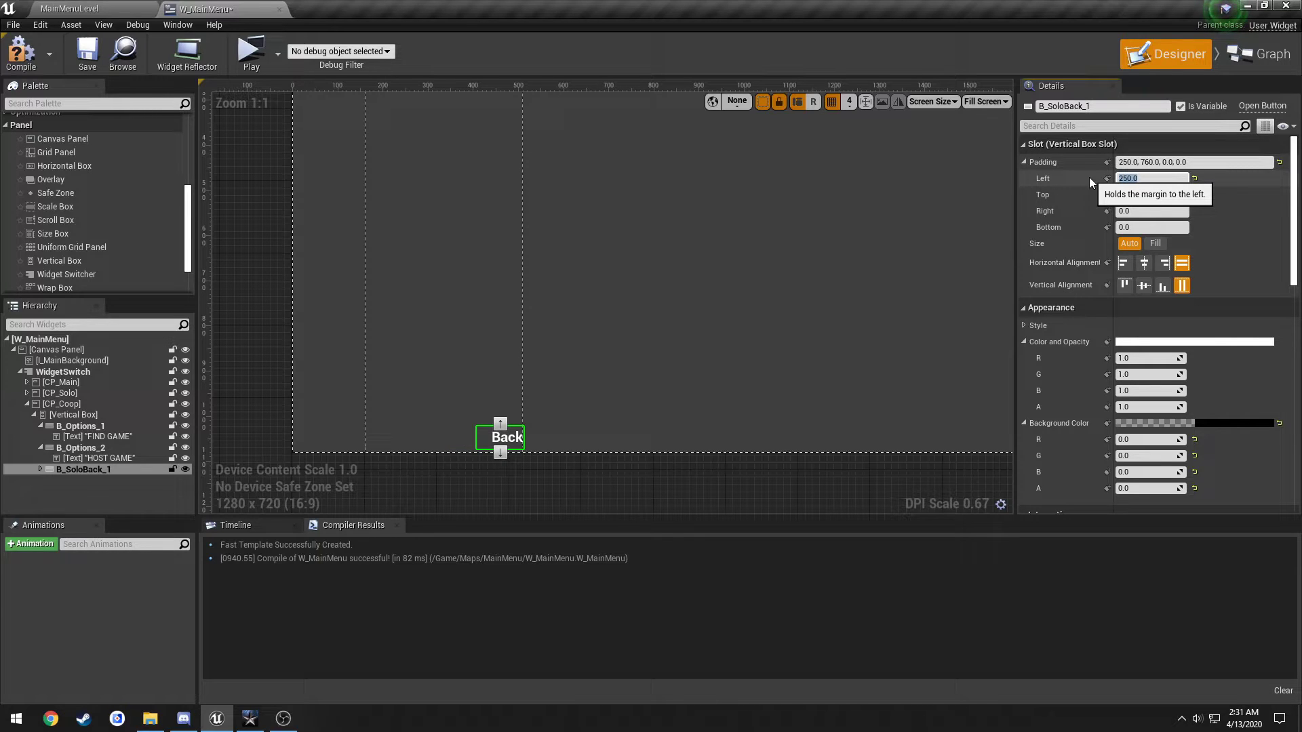
text(220)
key(Return)
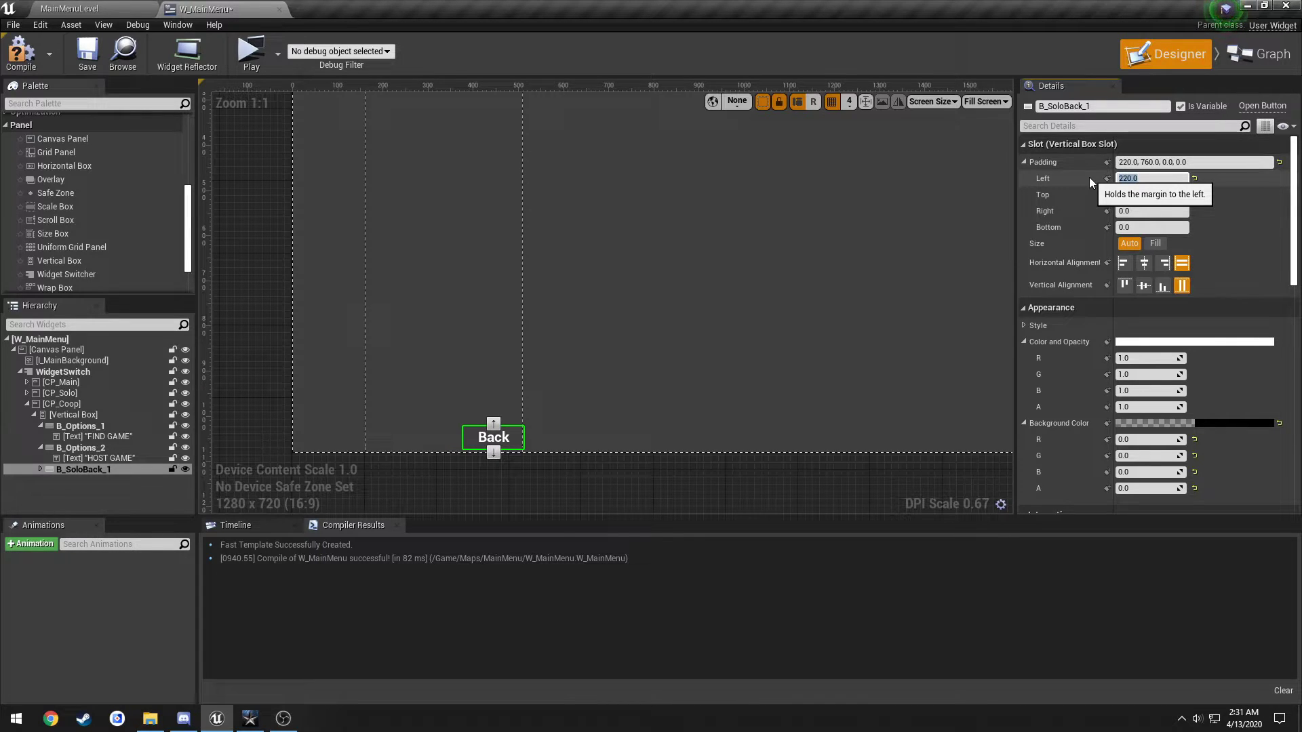
scroll(726, 305, down, 1)
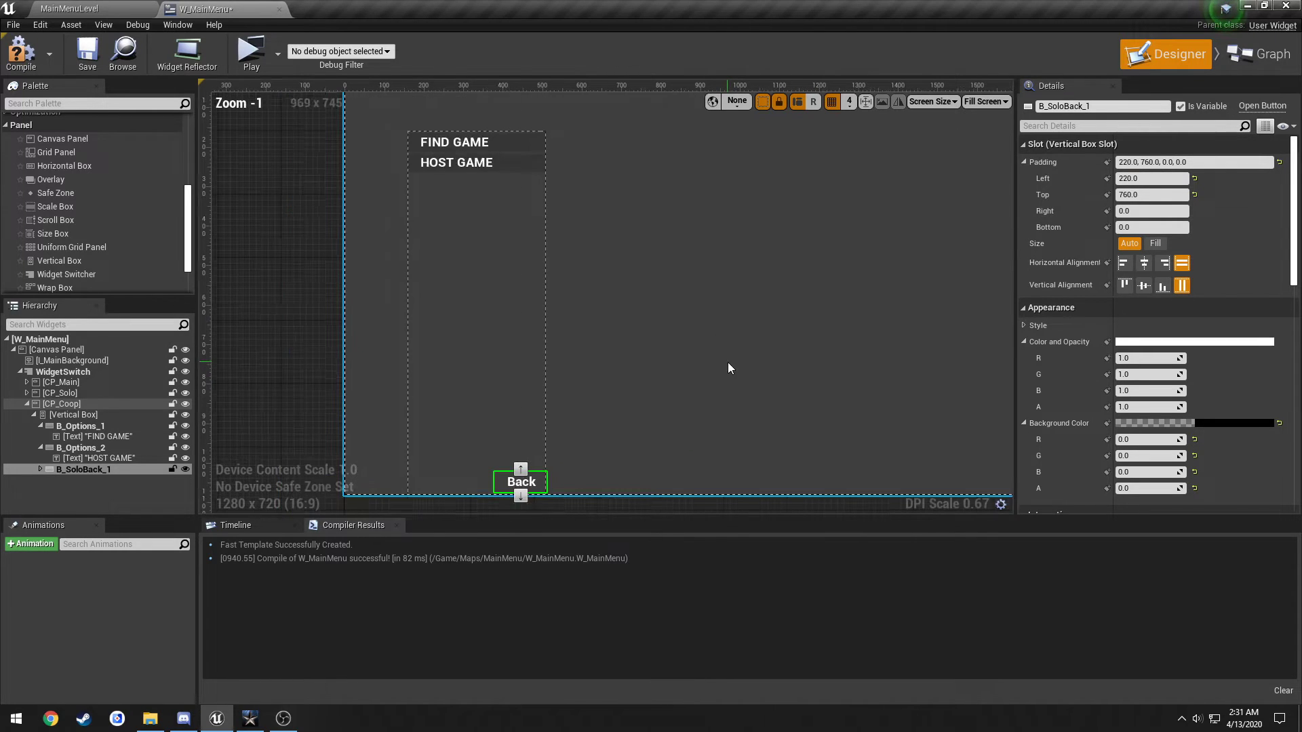
Compile and save, then rename the FIND GAME button to B_Coop_FindGame
click(21, 51)
click(289, 221)
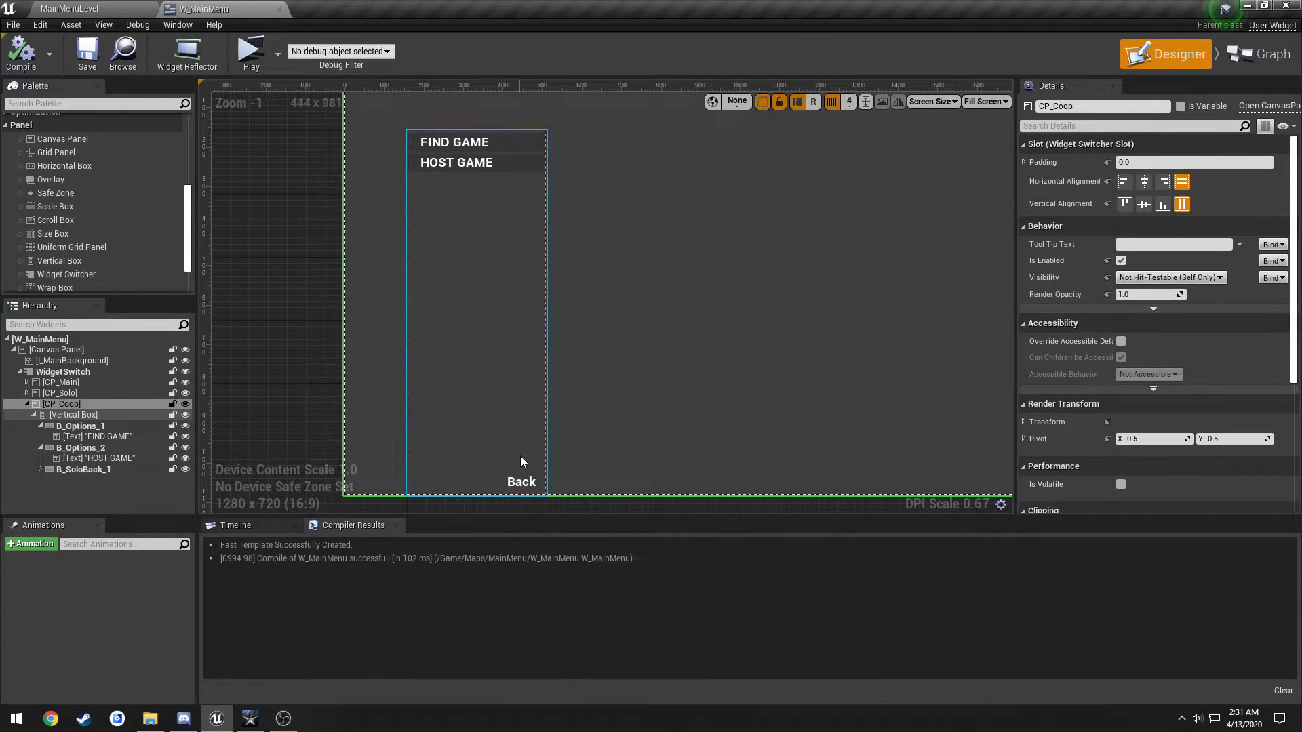
click(103, 426)
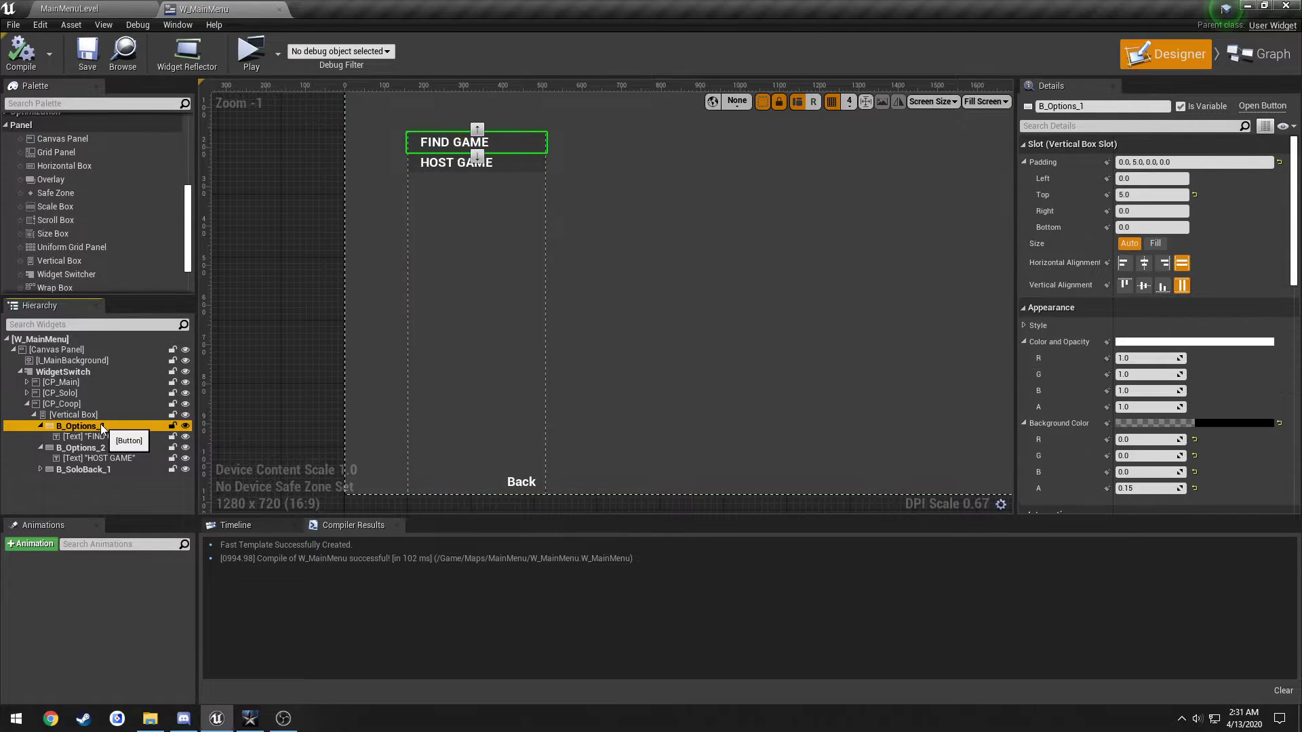
click(1044, 107)
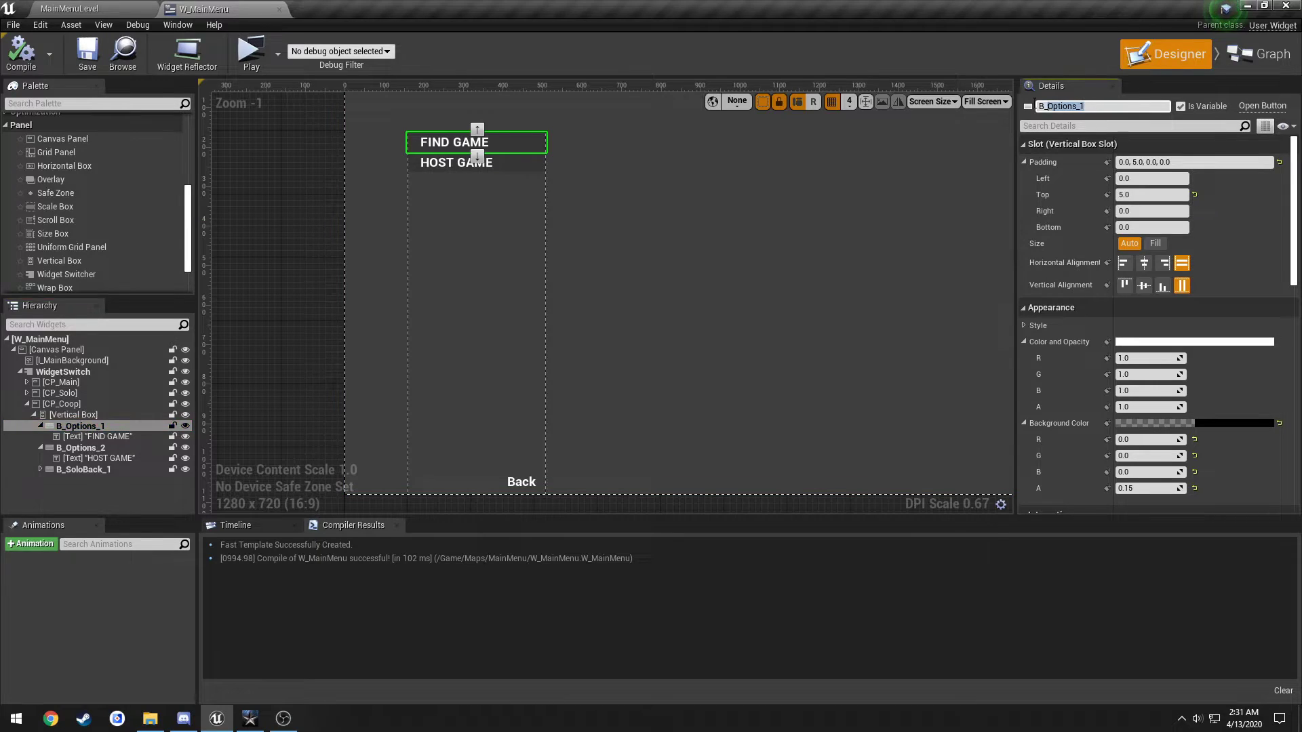
text(B_C)
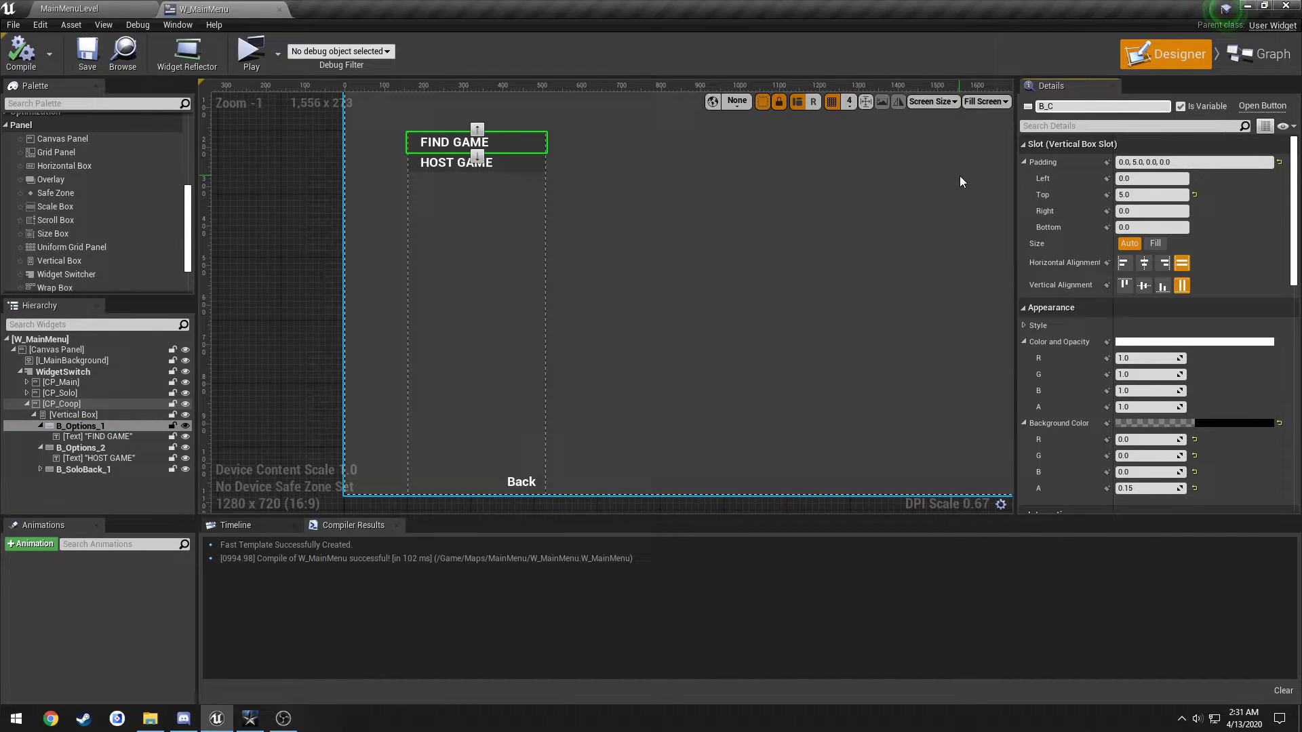
text(oop_FindGame)
key(Return)
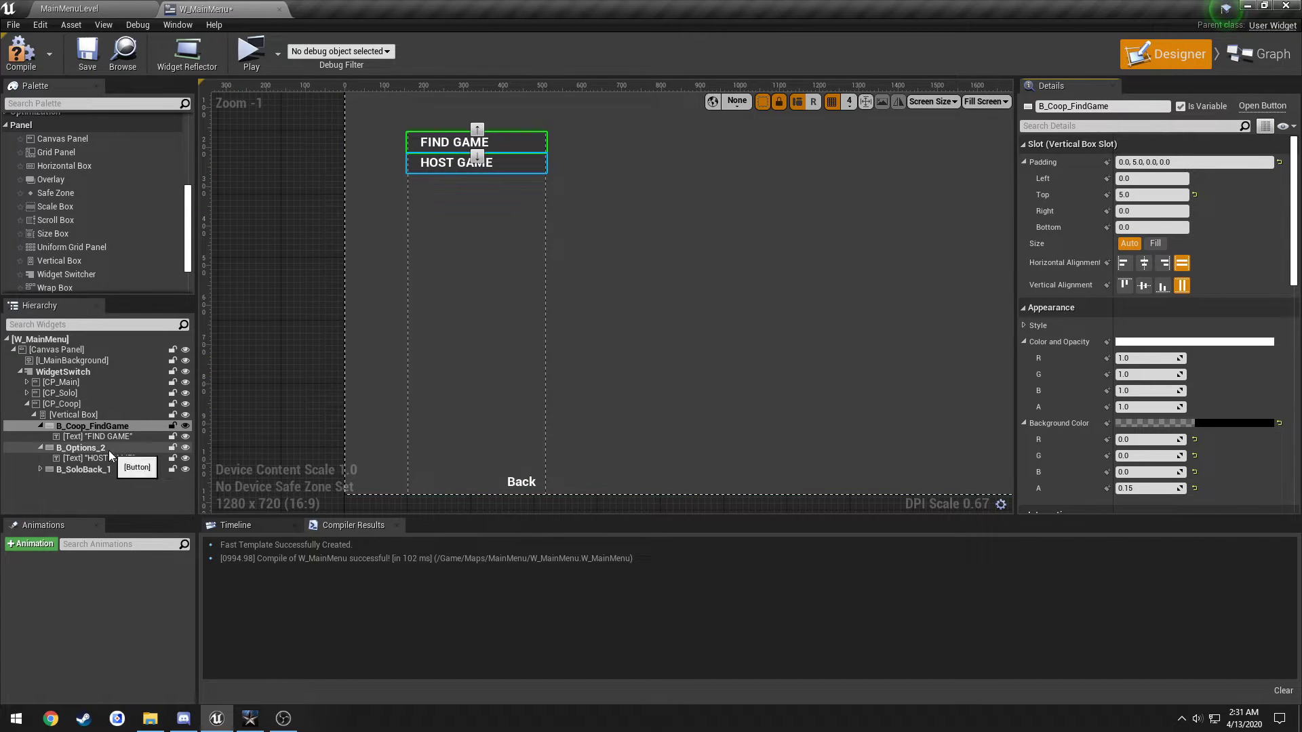
Rename the other buttons B_Coop_HostGame and B_CoopBack, then compile and save
click(80, 448)
click(1102, 106)
text(B_Coop_H)
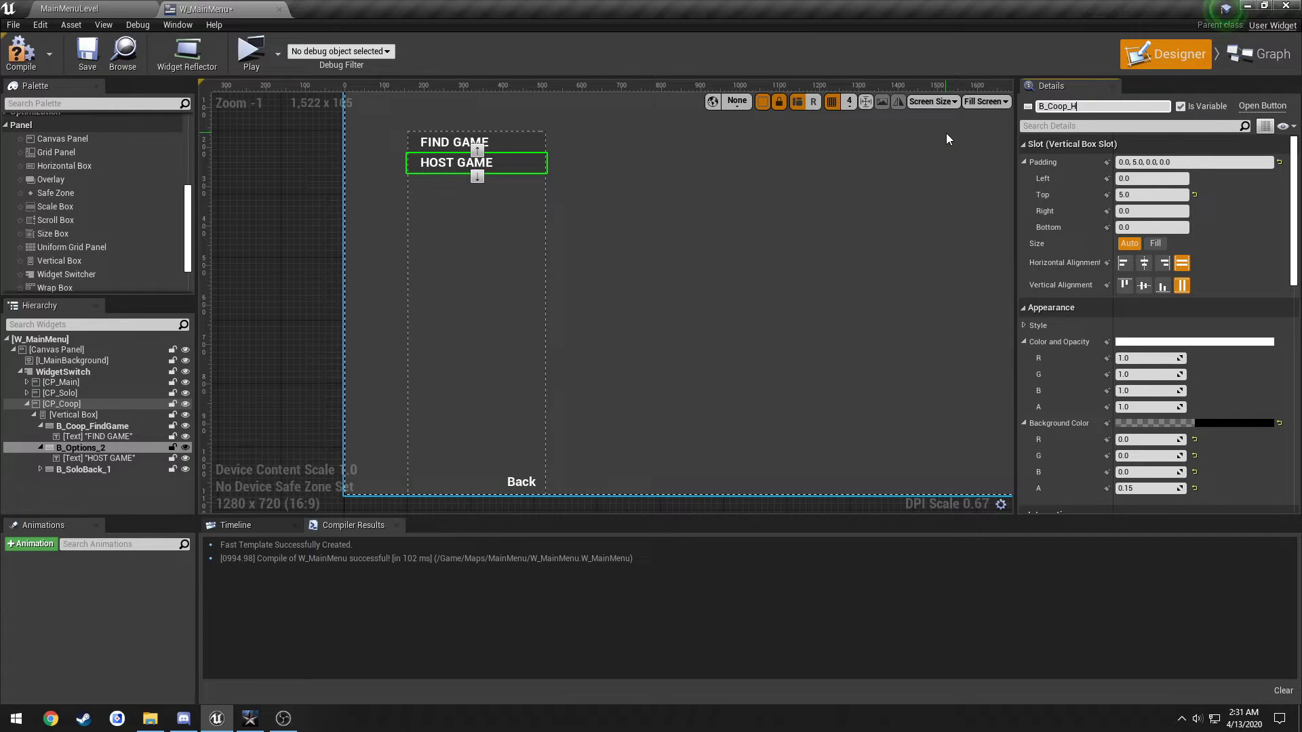
text(ostGame)
key(Return)
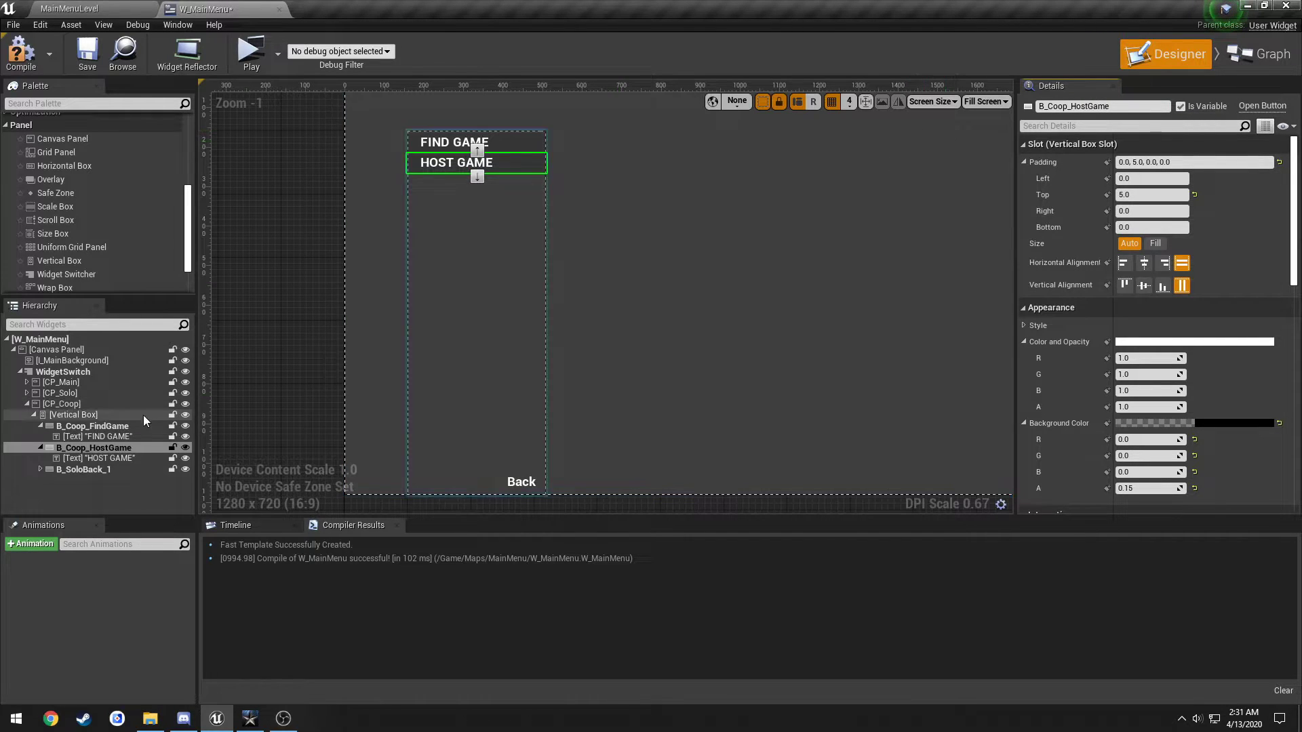
click(100, 473)
drag(1091, 106, 1049, 106)
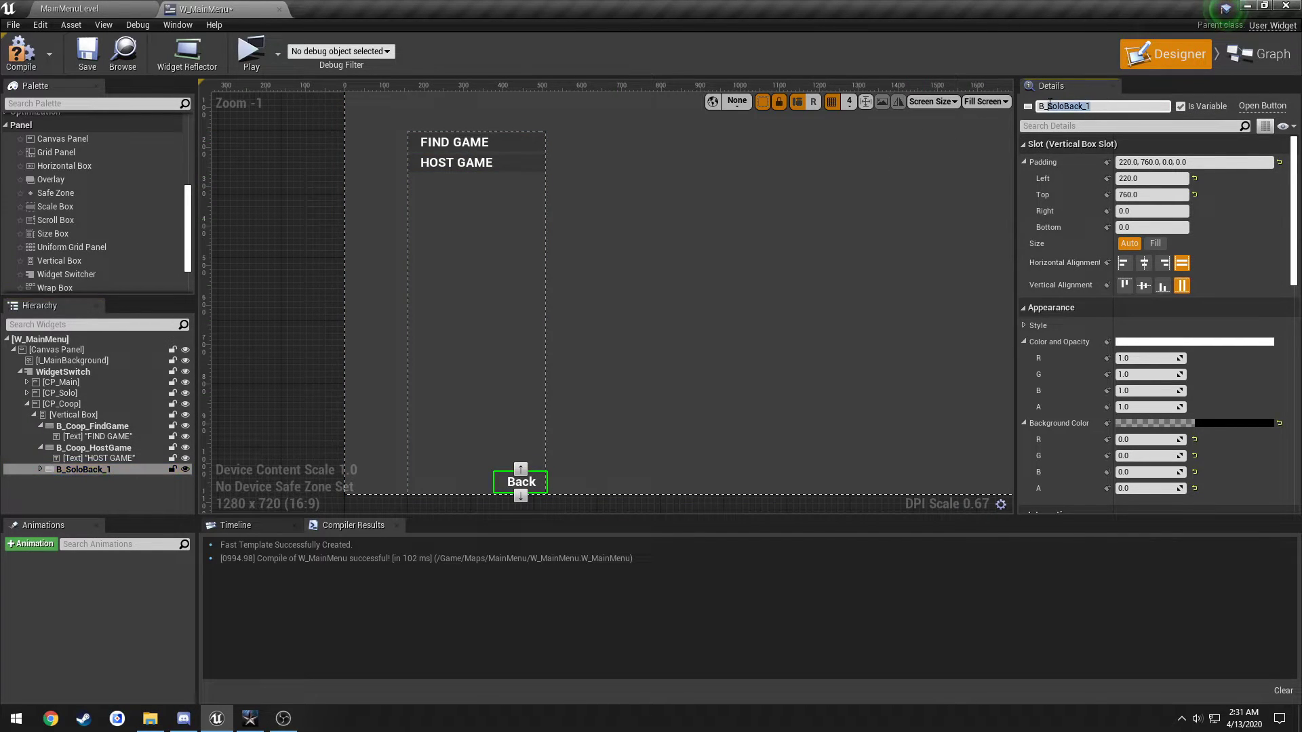
text(CoopBack)
key(Return)
click(21, 53)
click(87, 53)
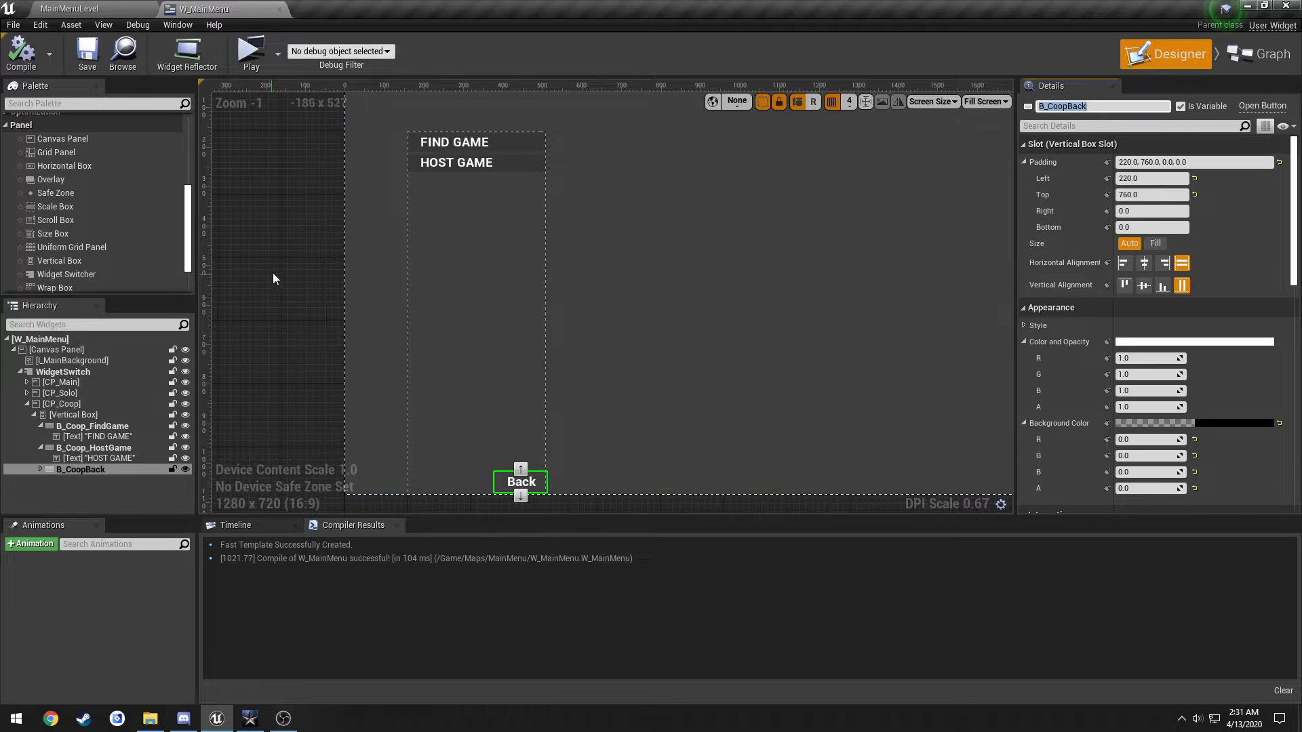
Add OnClicked events for the B_Coop_HostGame and B_CoopBack buttons
right_drag(275, 268, 218, 297)
click(471, 190)
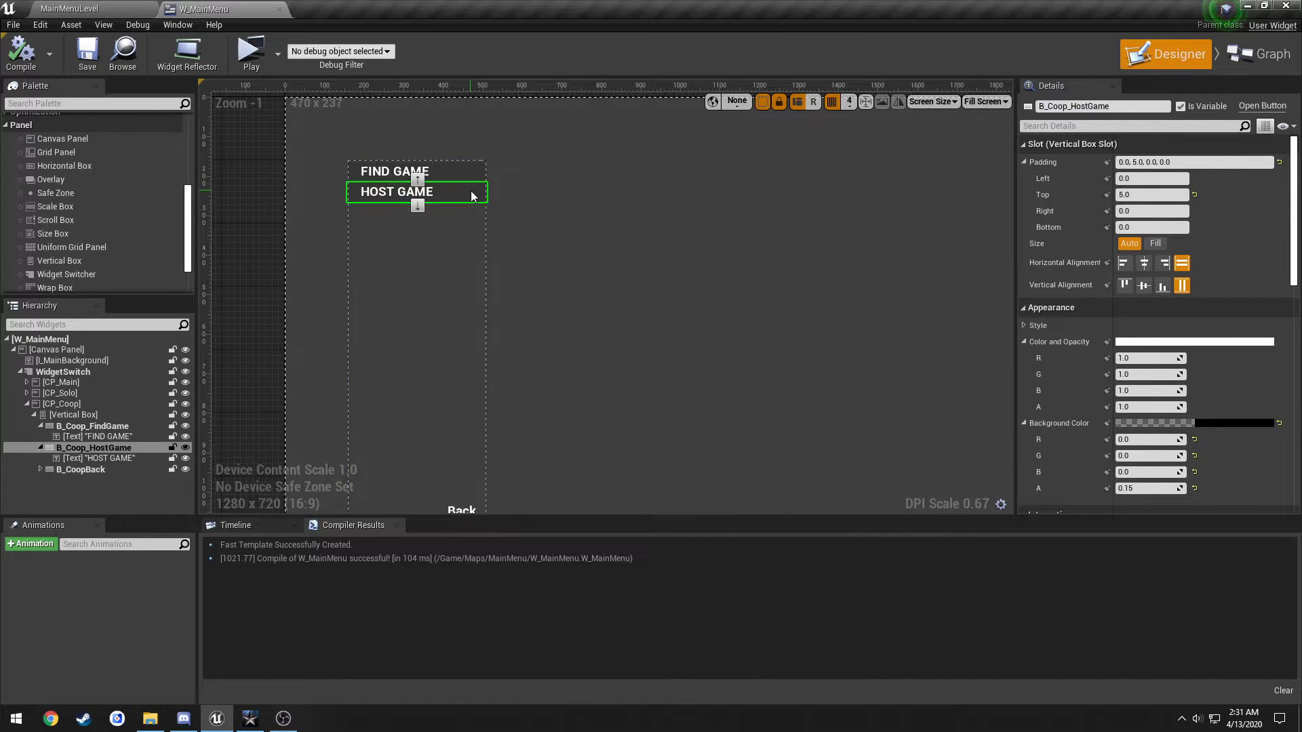
scroll(1263, 275, down, 10)
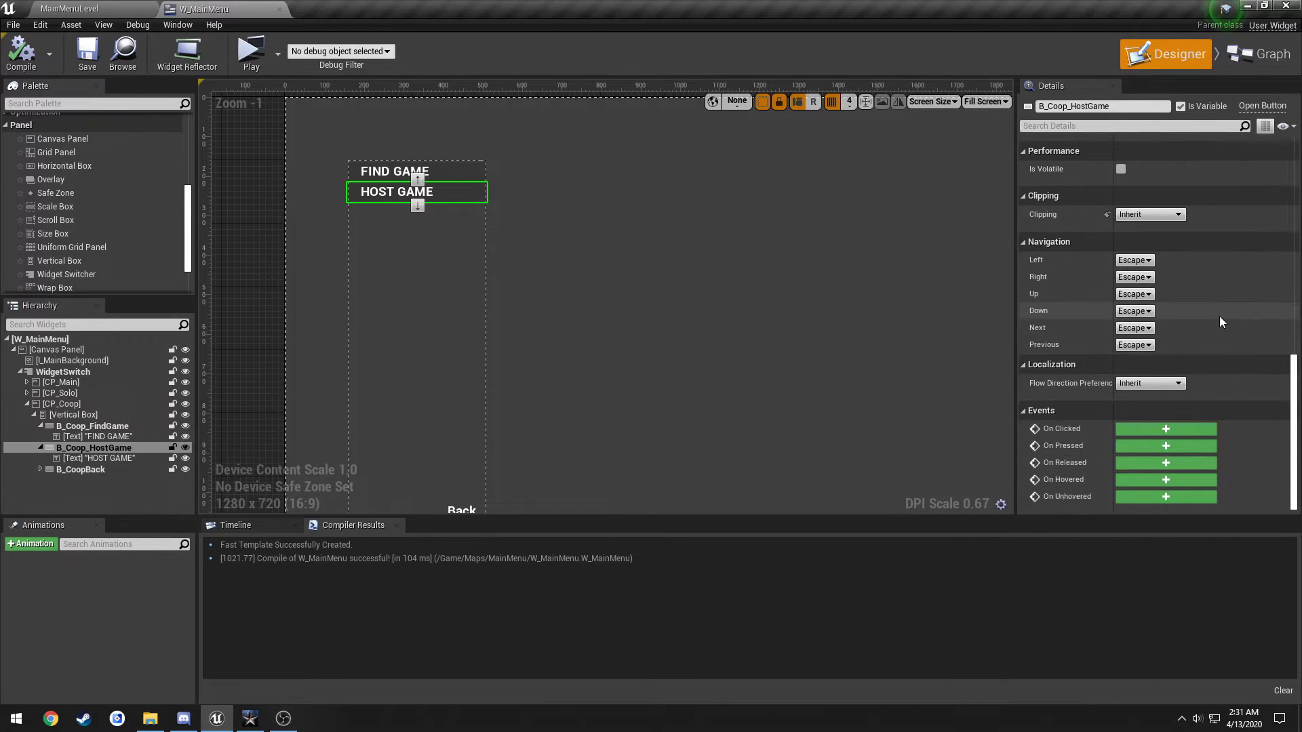
click(1166, 429)
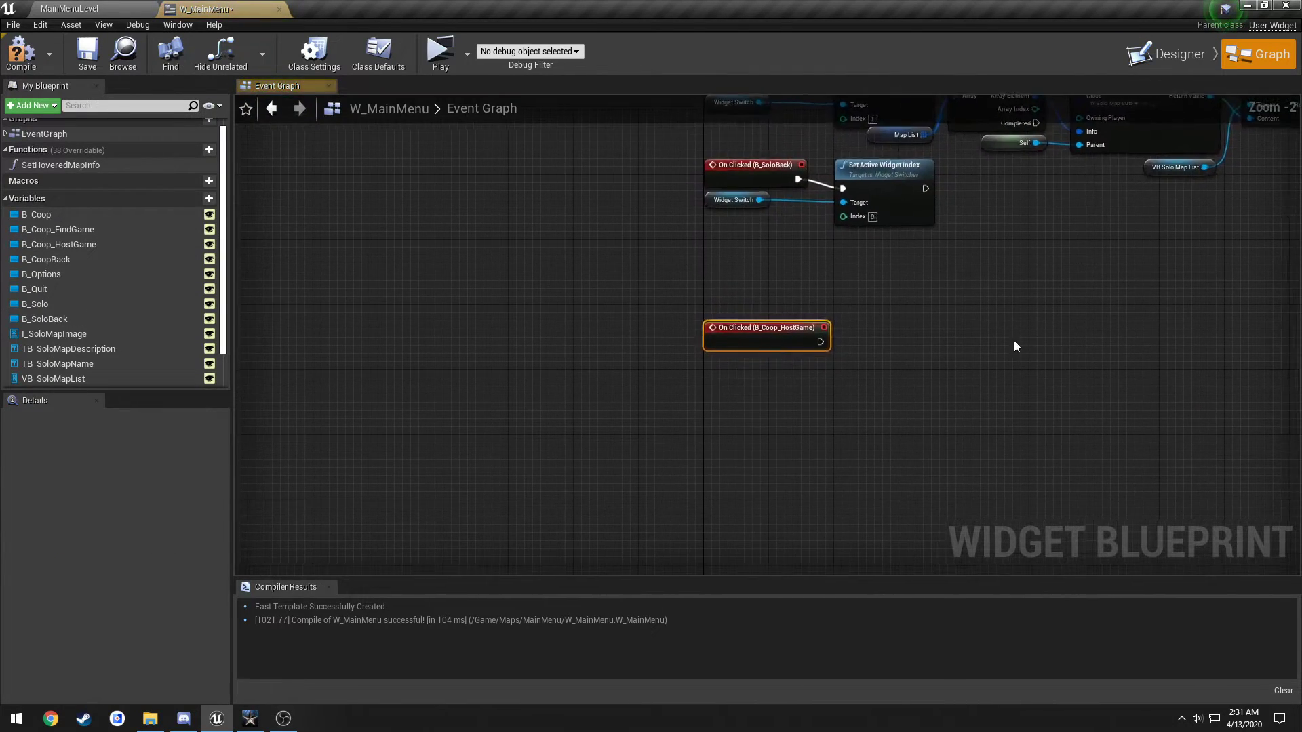
click(1165, 54)
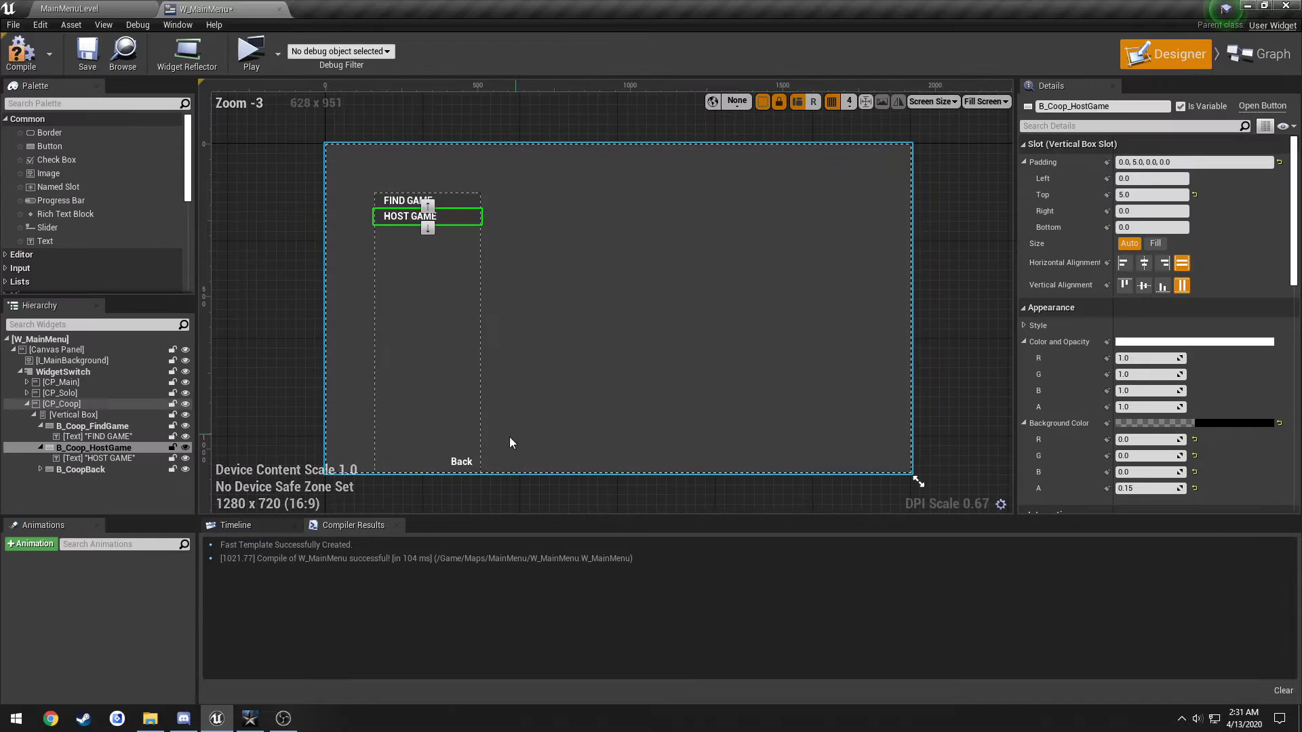
click(460, 464)
scroll(1203, 368, down, 10)
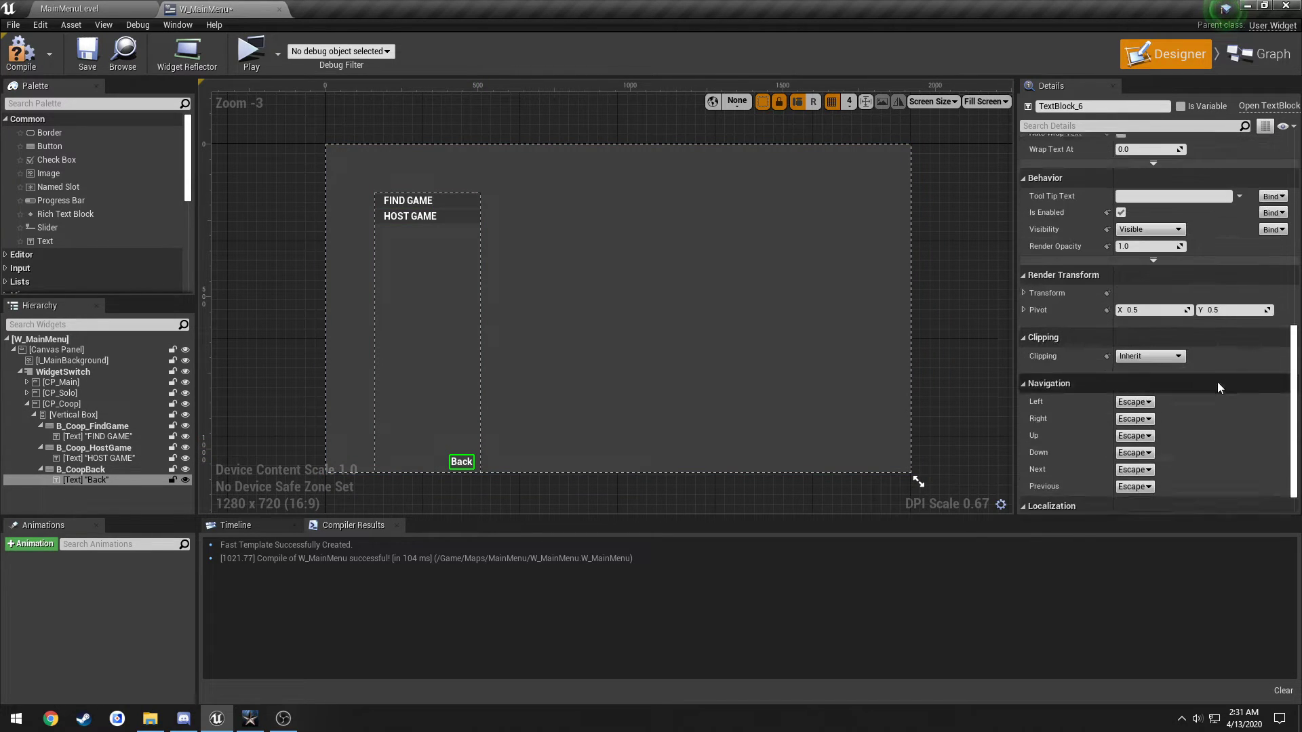
click(80, 469)
scroll(1120, 469, down, 3)
click(1185, 430)
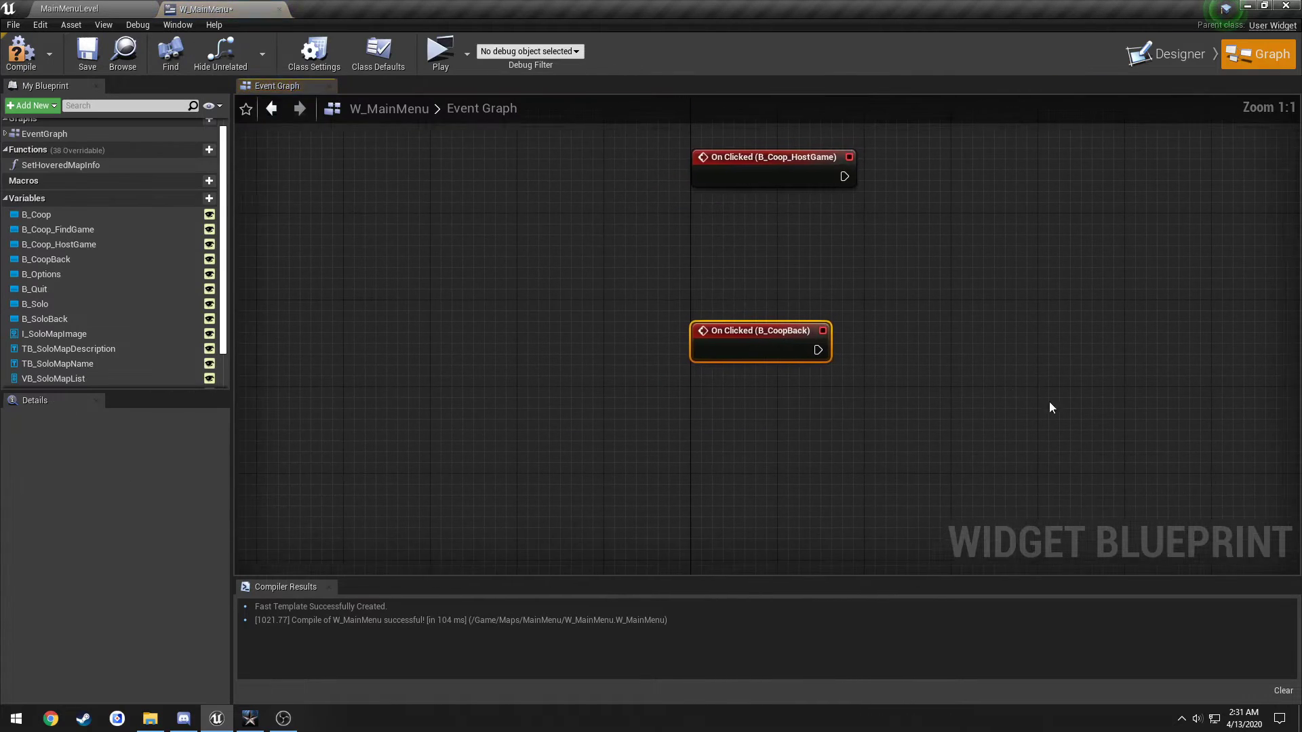
Copy the Widget Switch and Set Active Widget Index nodes and wire them to HOST GAME's click event with index 1
right_drag(782, 389, 668, 533)
click(699, 189)
shift+click(510, 224)
key(ctrl+c)
key(ctrl+v)
drag(713, 465, 673, 400)
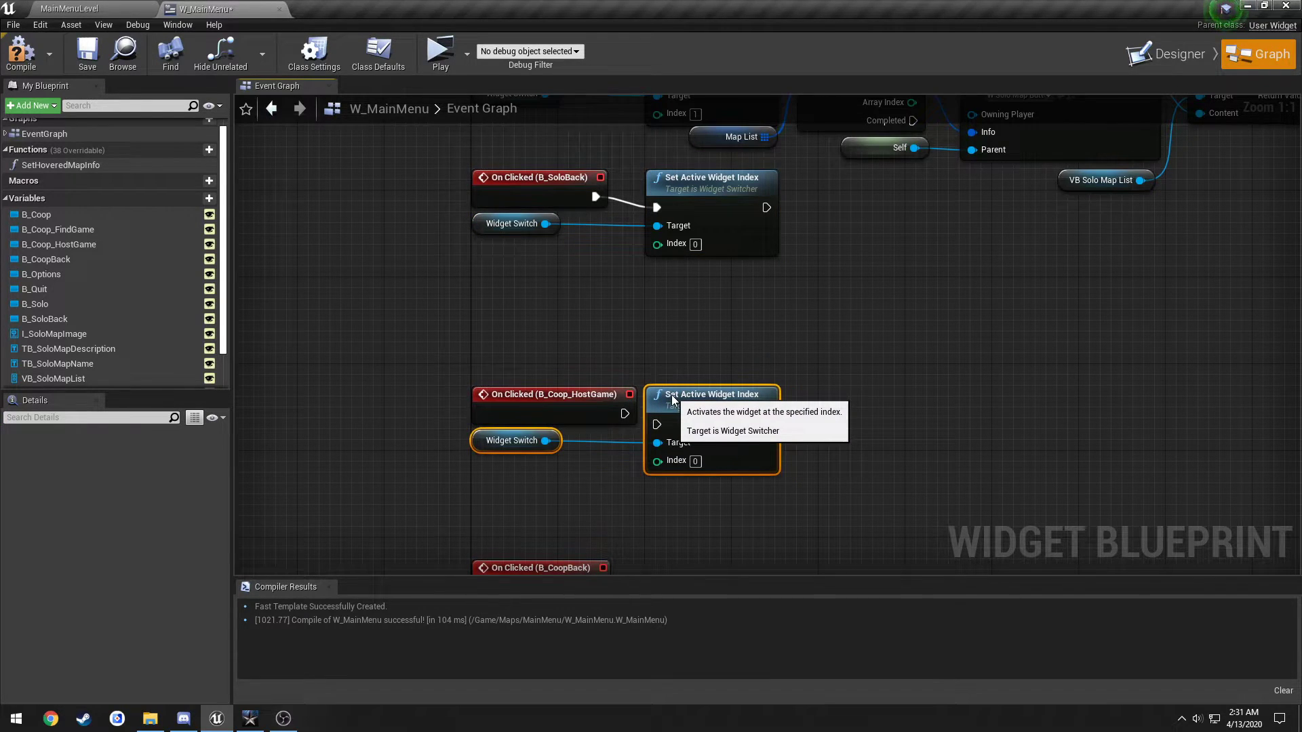
right_drag(843, 430, 857, 387)
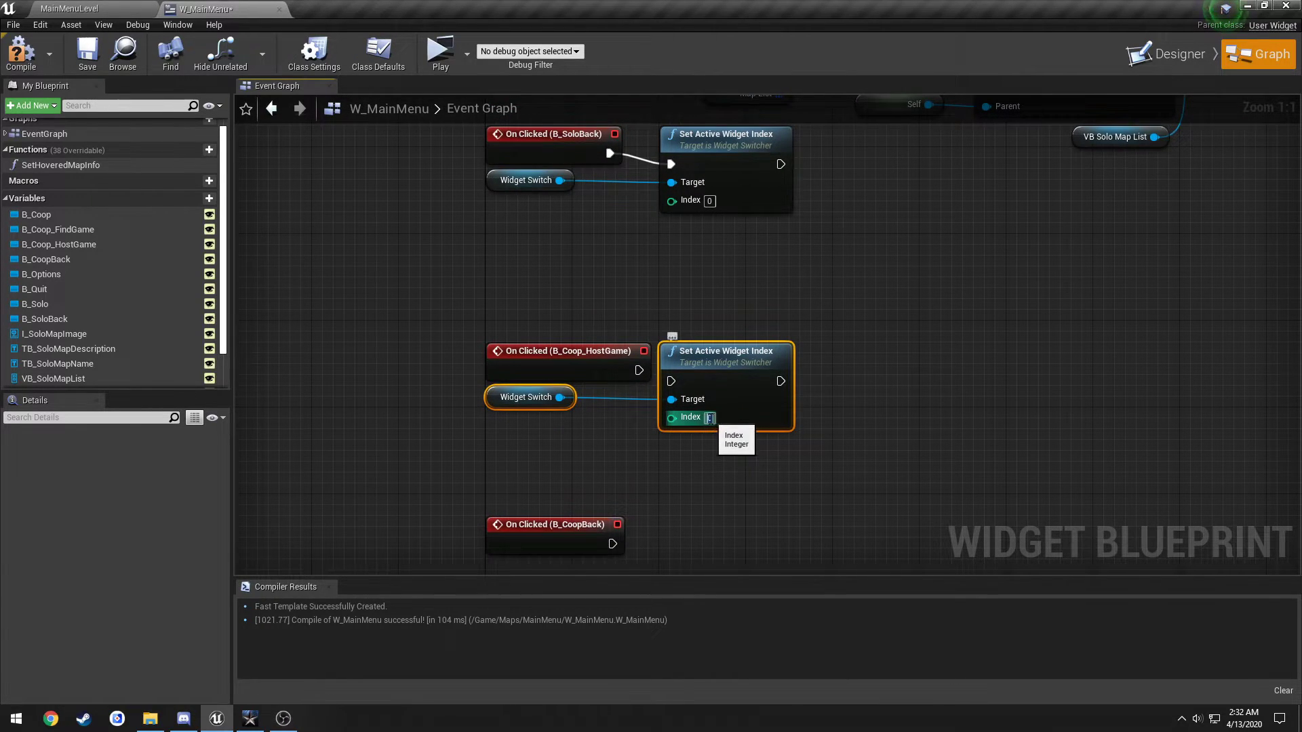
drag(671, 381, 638, 371)
right_drag(640, 443, 660, 400)
Paste another switcher node pair beside the coop Back event with index 0, then compile and save
key(ctrl+c)
key(ctrl+v)
drag(741, 445, 689, 405)
click(20, 51)
click(87, 51)
Test the menu in a standalone preview, then close it and return to the Designer
click(465, 54)
click(522, 139)
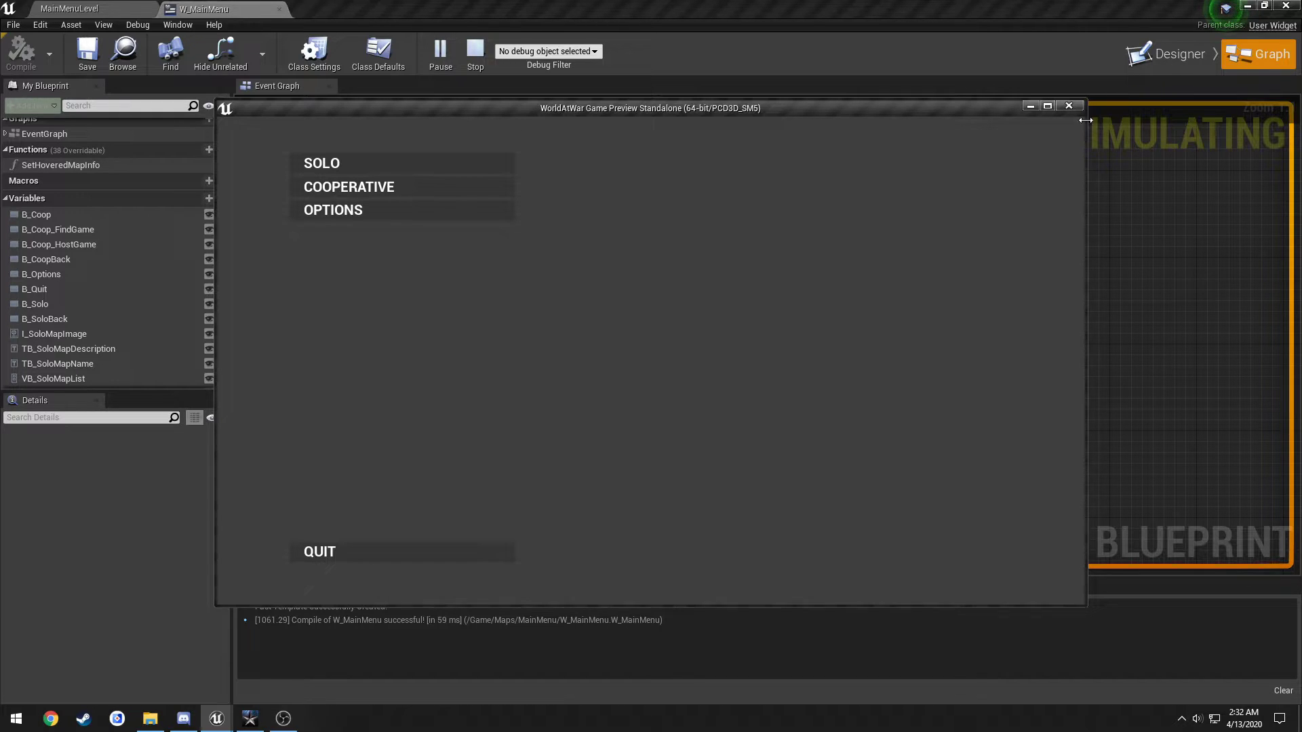
click(1070, 107)
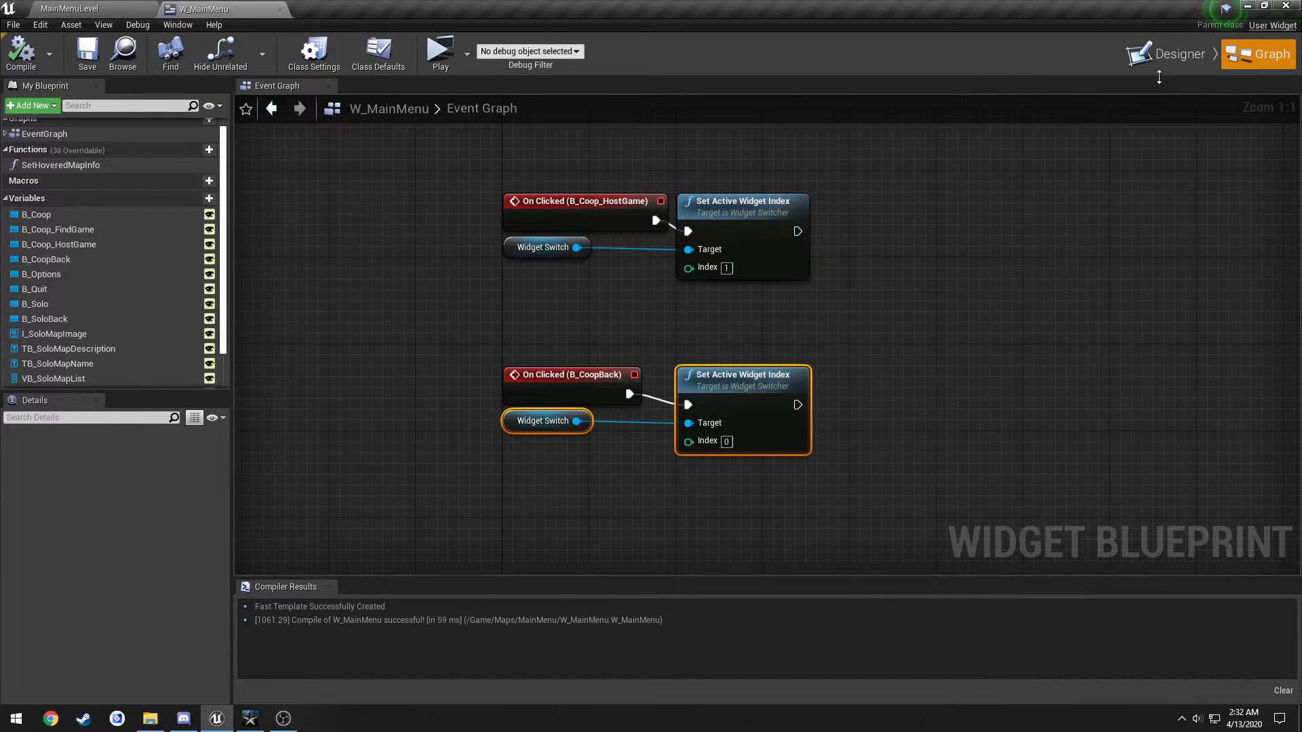
click(1167, 55)
Add a COOPERATIVE OnClicked event driving pasted switcher nodes with index 2
click(86, 405)
click(82, 391)
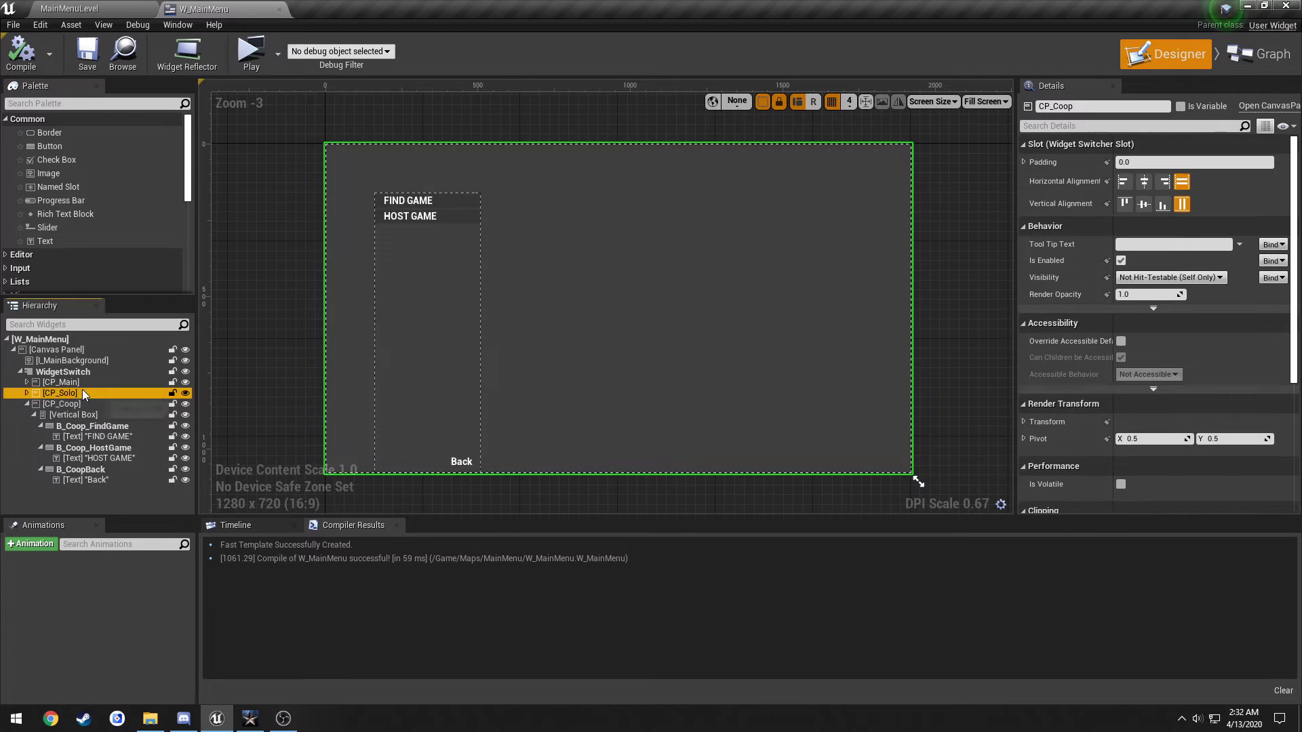
click(93, 381)
click(483, 191)
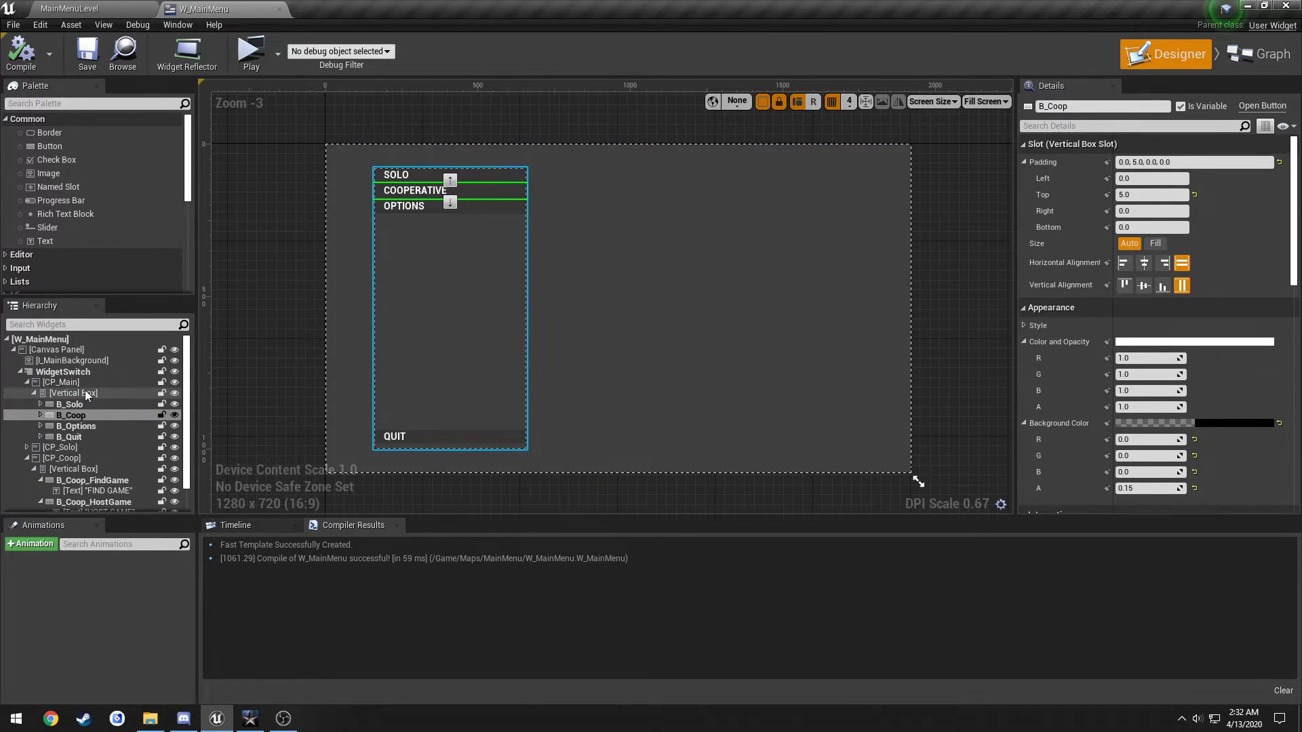
scroll(1214, 311, down, 5)
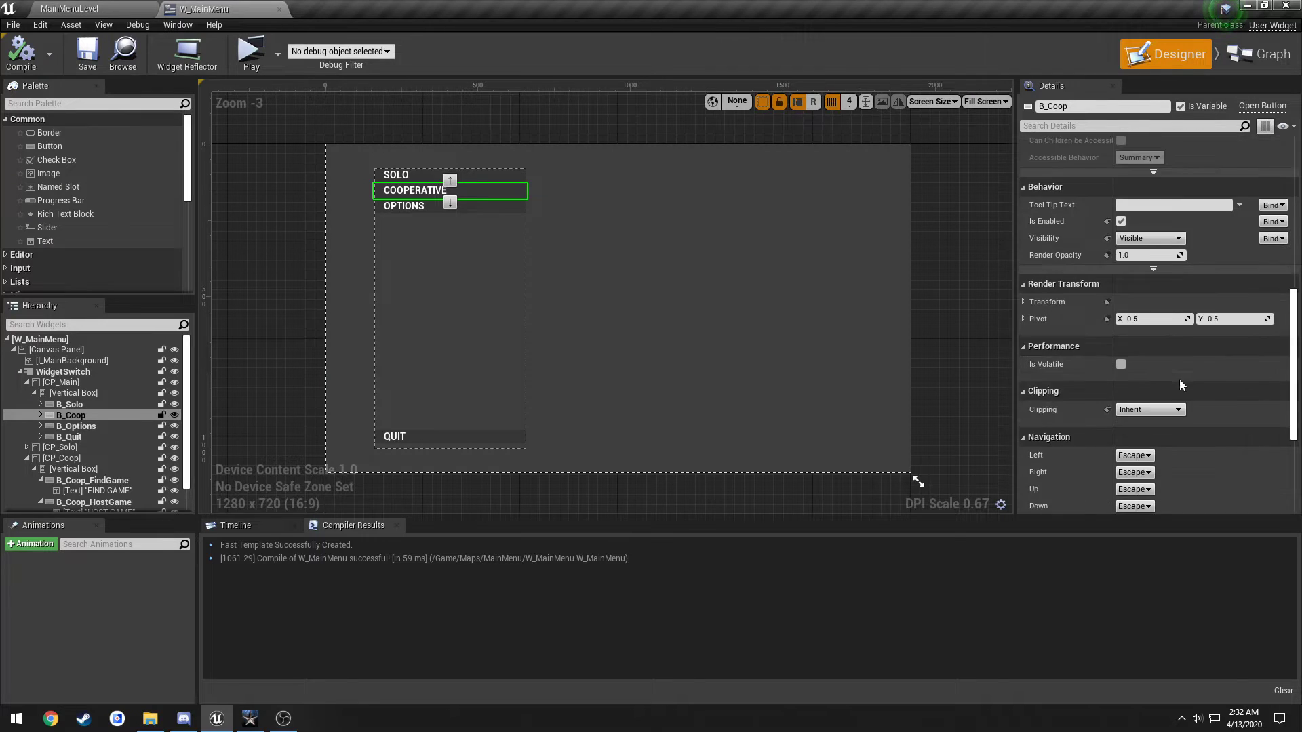
scroll(1177, 380, down, 3)
click(1147, 427)
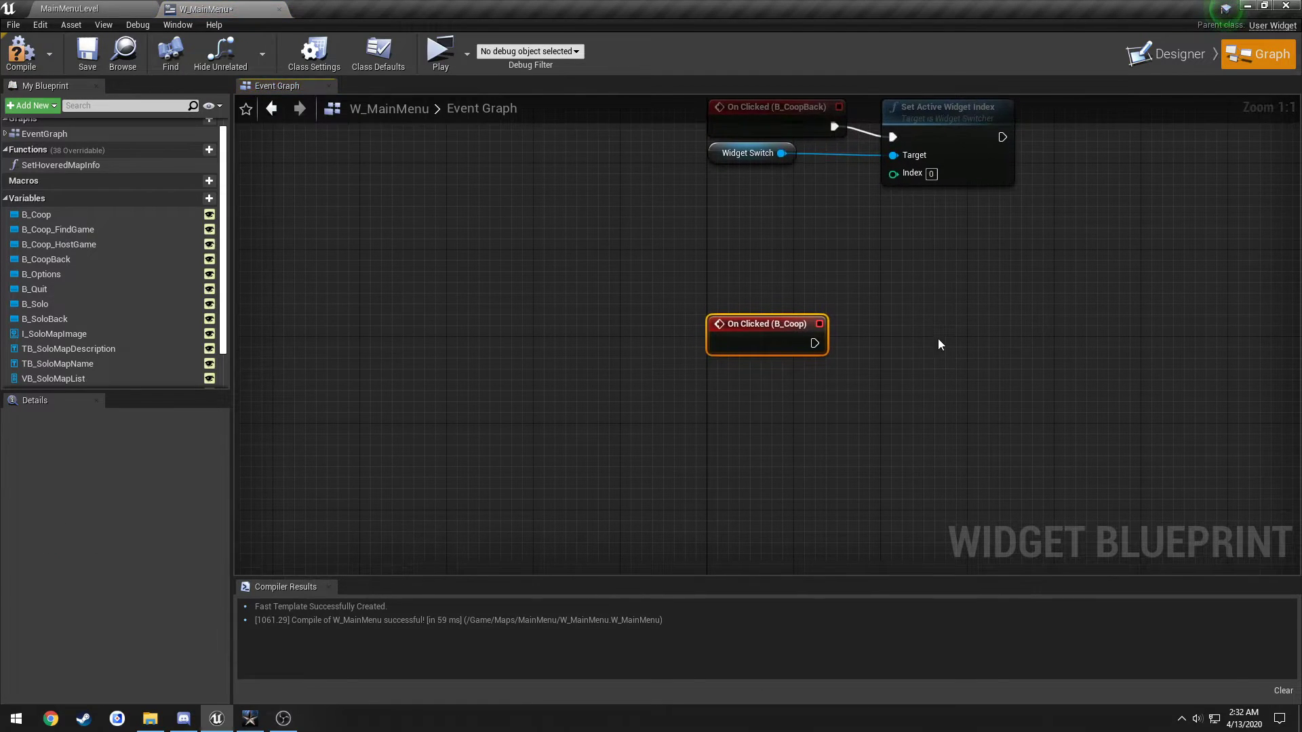
key(ctrl+v)
drag(945, 401, 814, 344)
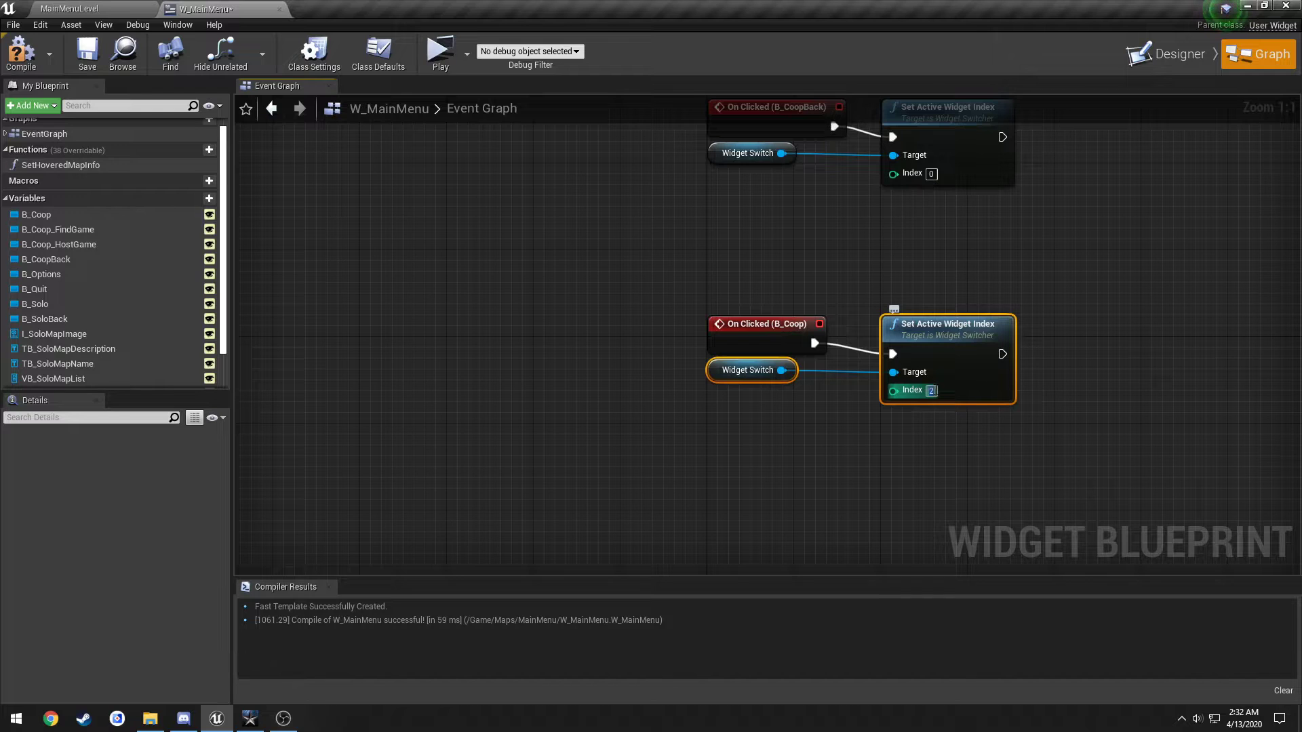
Change HOST GAME's Set Active Widget Index value to 2
right_drag(936, 390, 878, 258)
right_drag(881, 187, 800, 195)
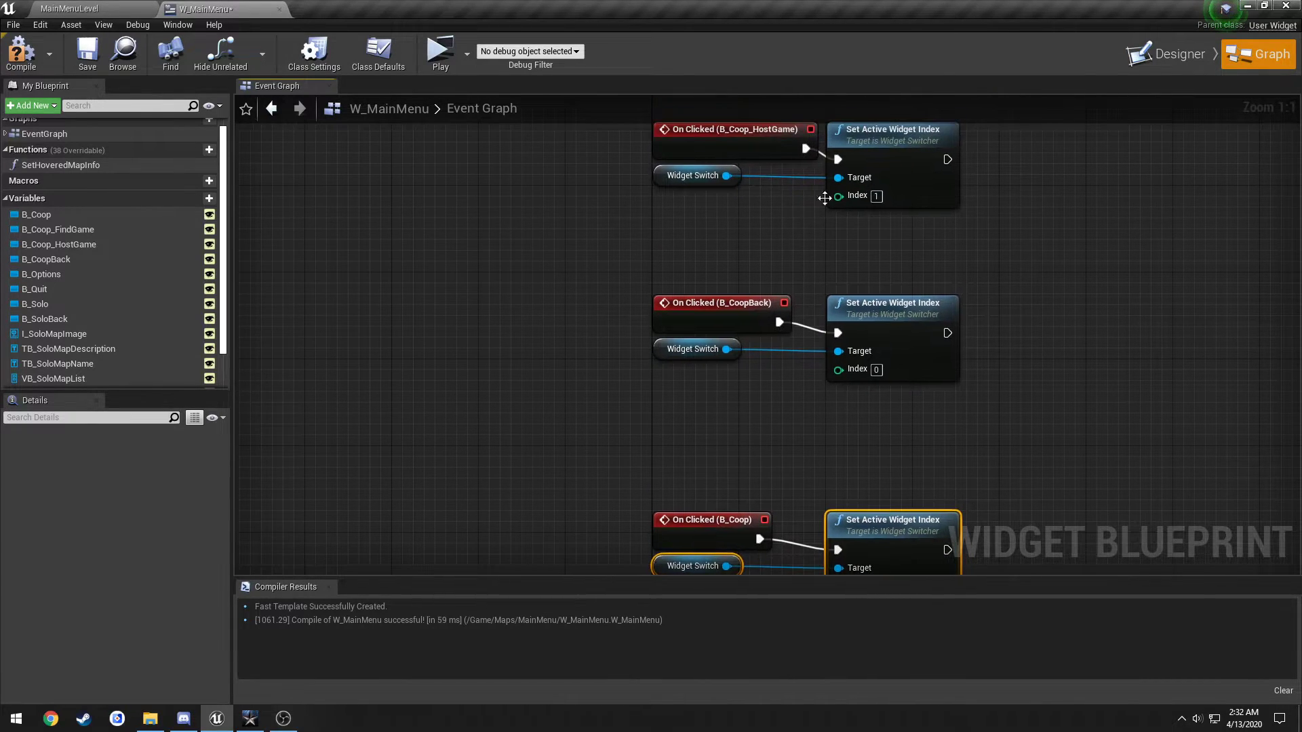
drag(838, 196, 882, 200)
Compile, run the standalone preview, and toggle COOPERATIVE and Back twice to check navigation
click(21, 53)
click(443, 61)
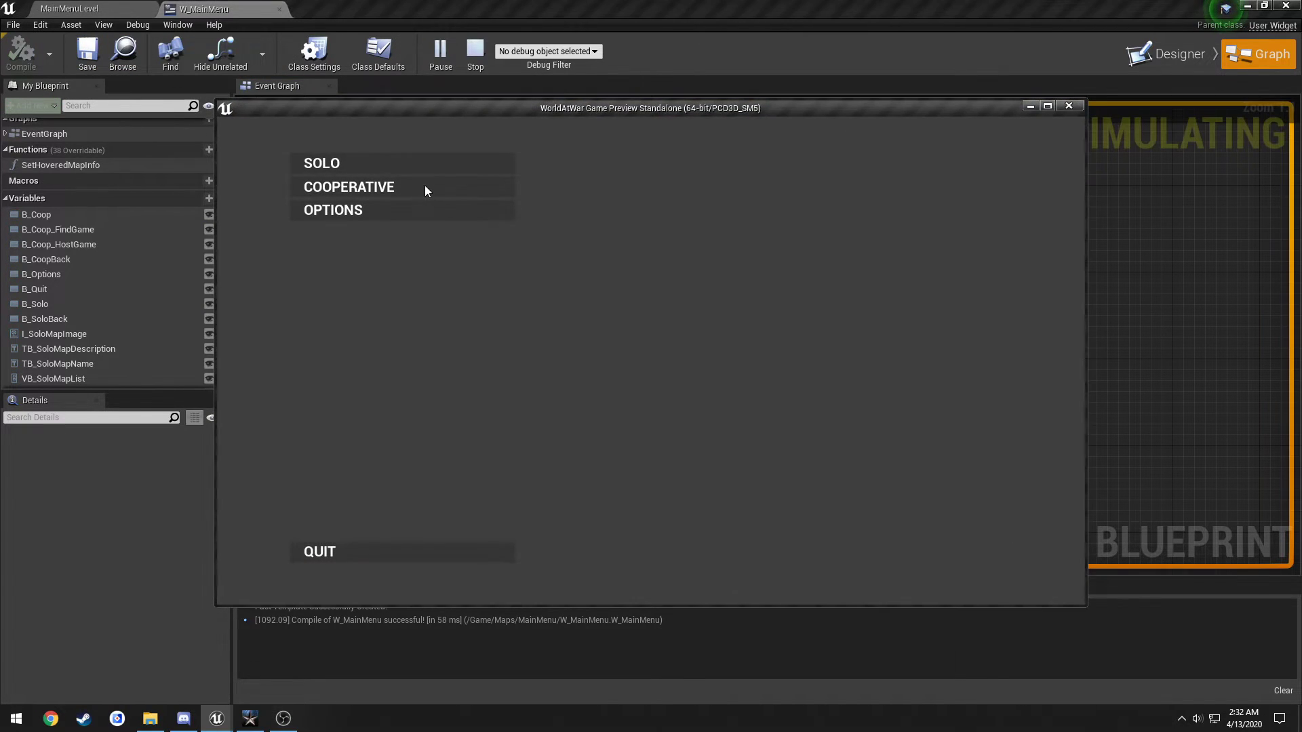
click(426, 186)
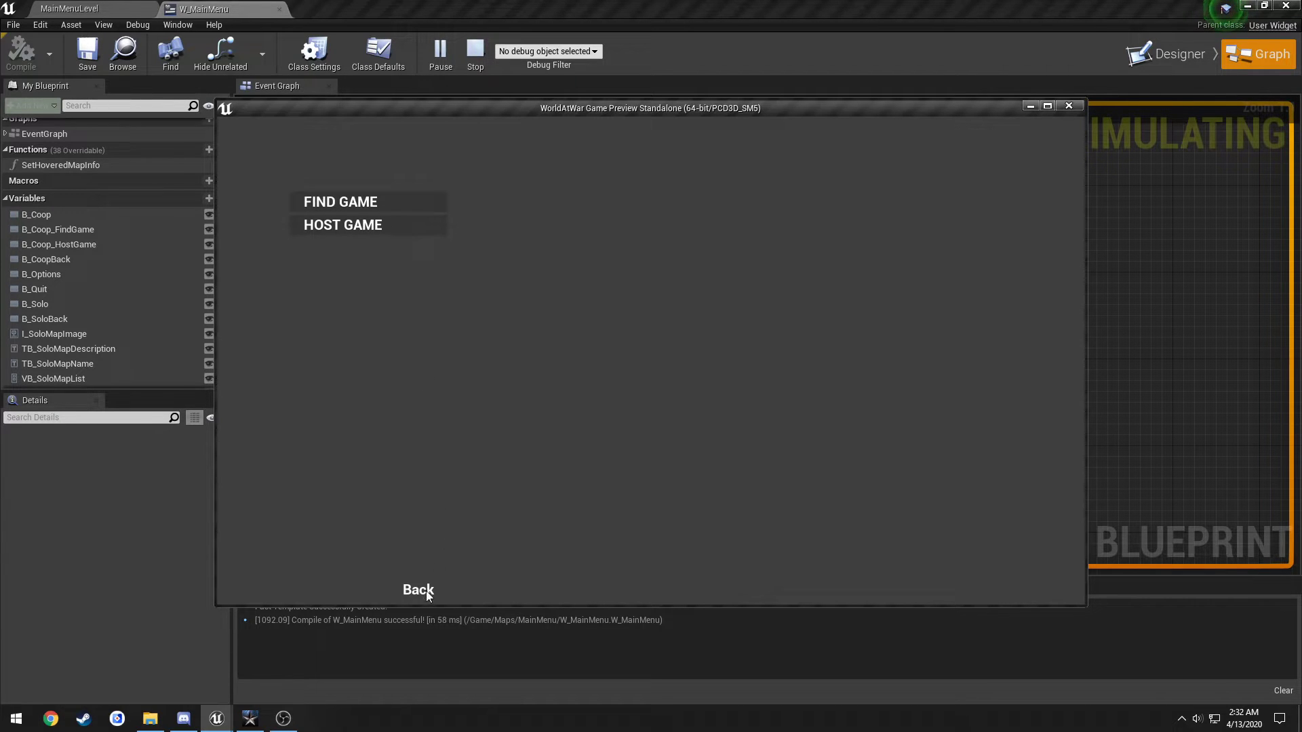
click(418, 590)
click(409, 195)
click(423, 592)
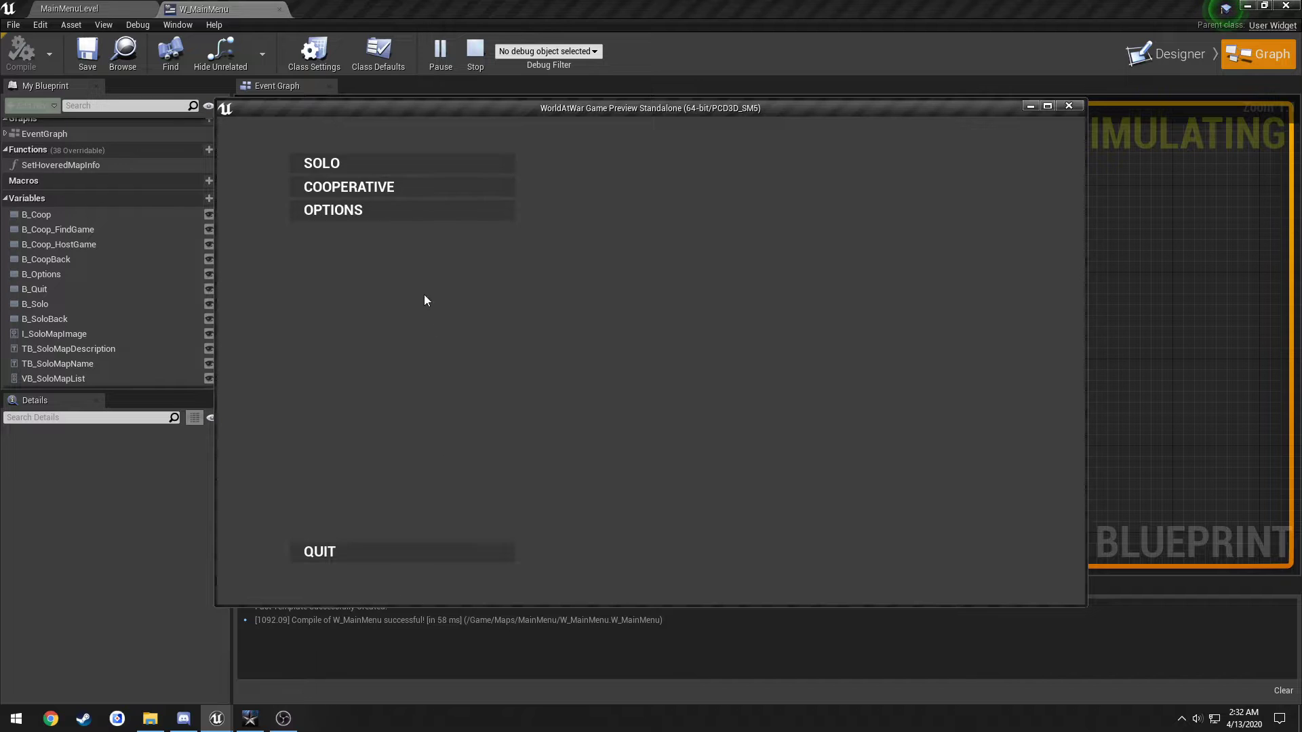
Look at Call of Duty: World at War's Cooperative Campaign menu for reference
click(407, 187)
key(alt+Tab)
click(879, 290)
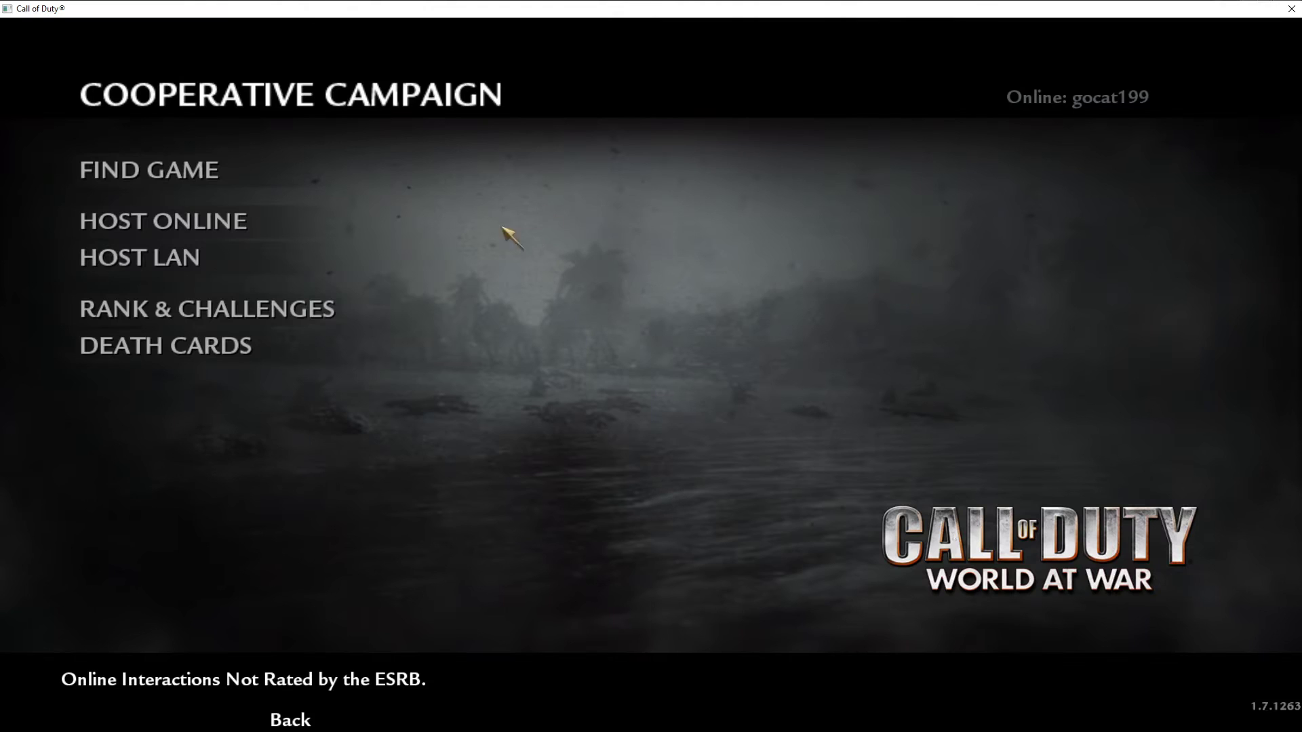
click(291, 717)
click(268, 204)
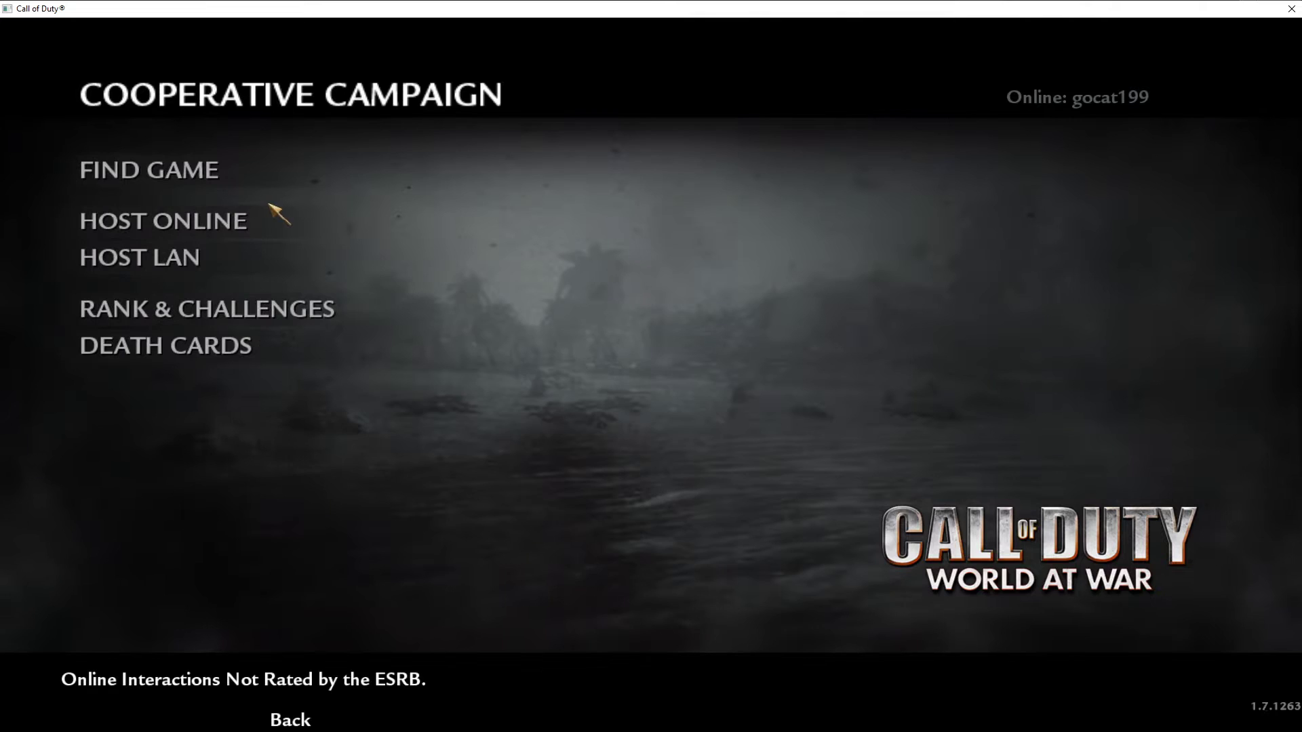
Return the game preview to its main menu, close it, and go back to Unreal Editor
key(alt+Tab)
click(580, 239)
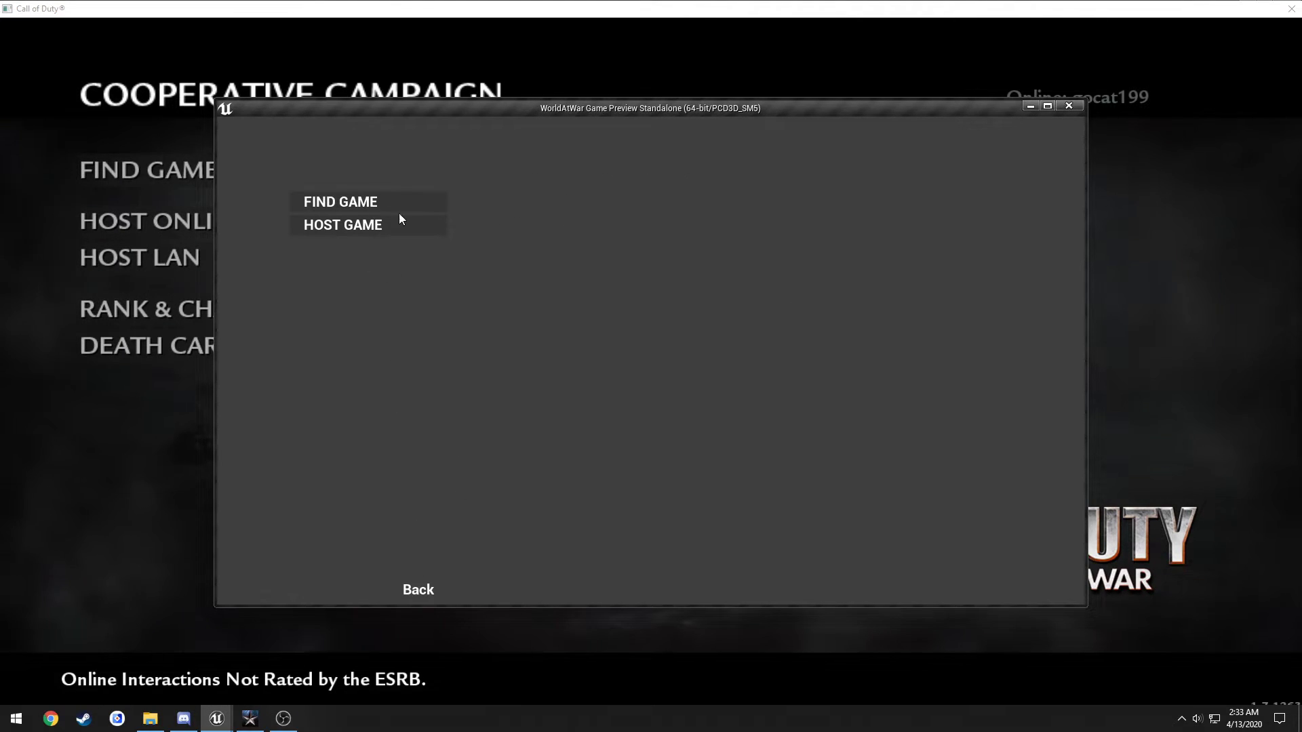
click(429, 590)
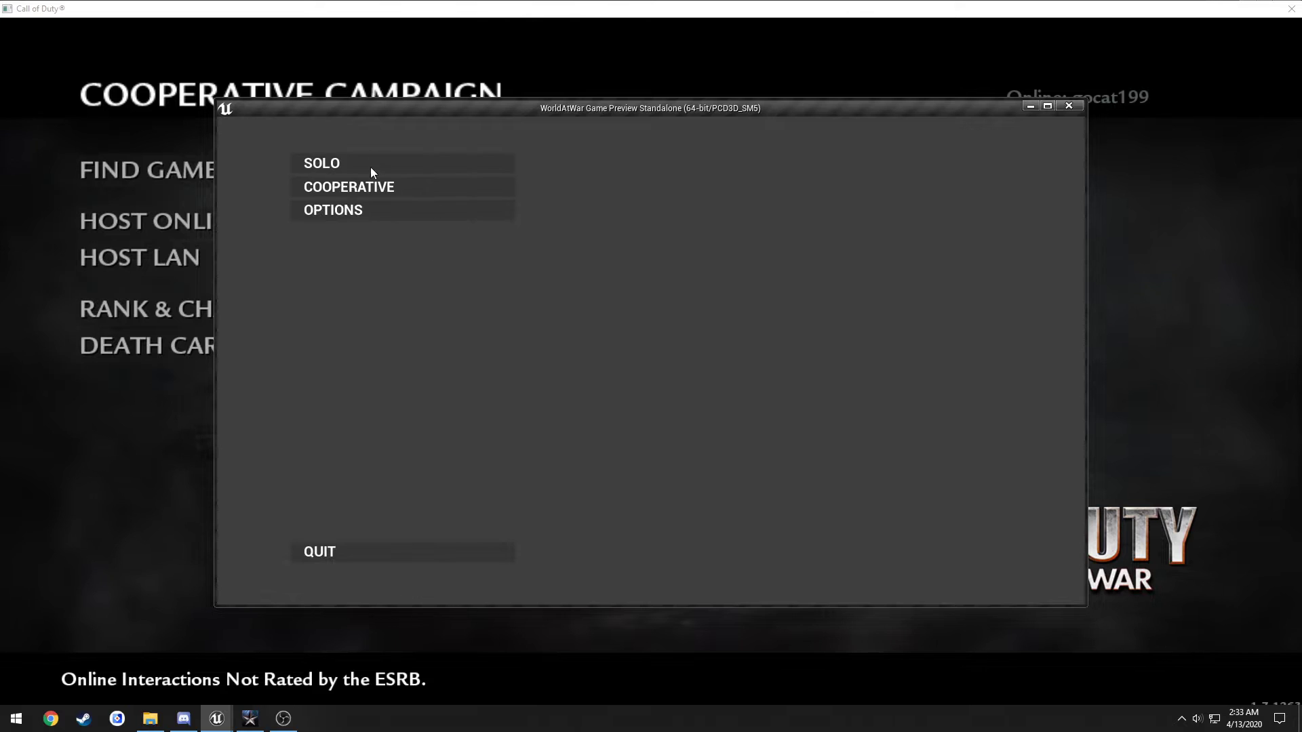
click(1063, 108)
key(alt+Tab)
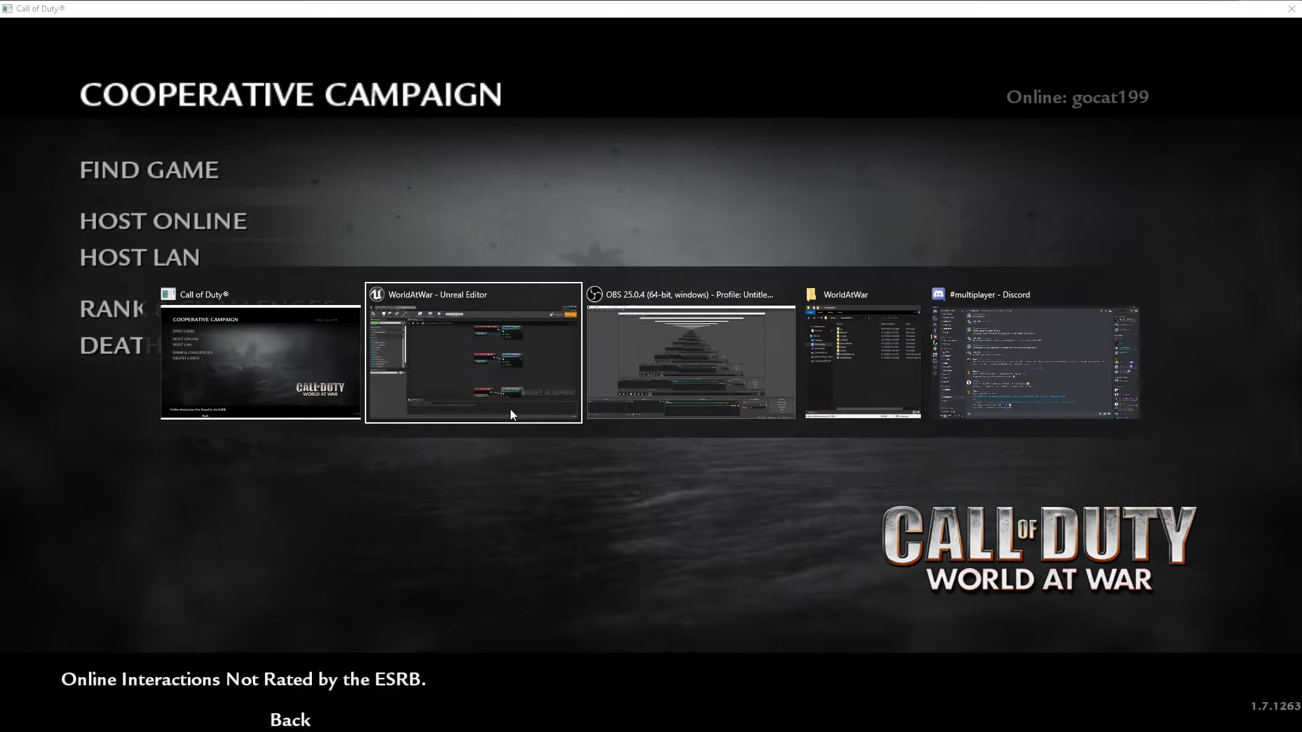
click(522, 384)
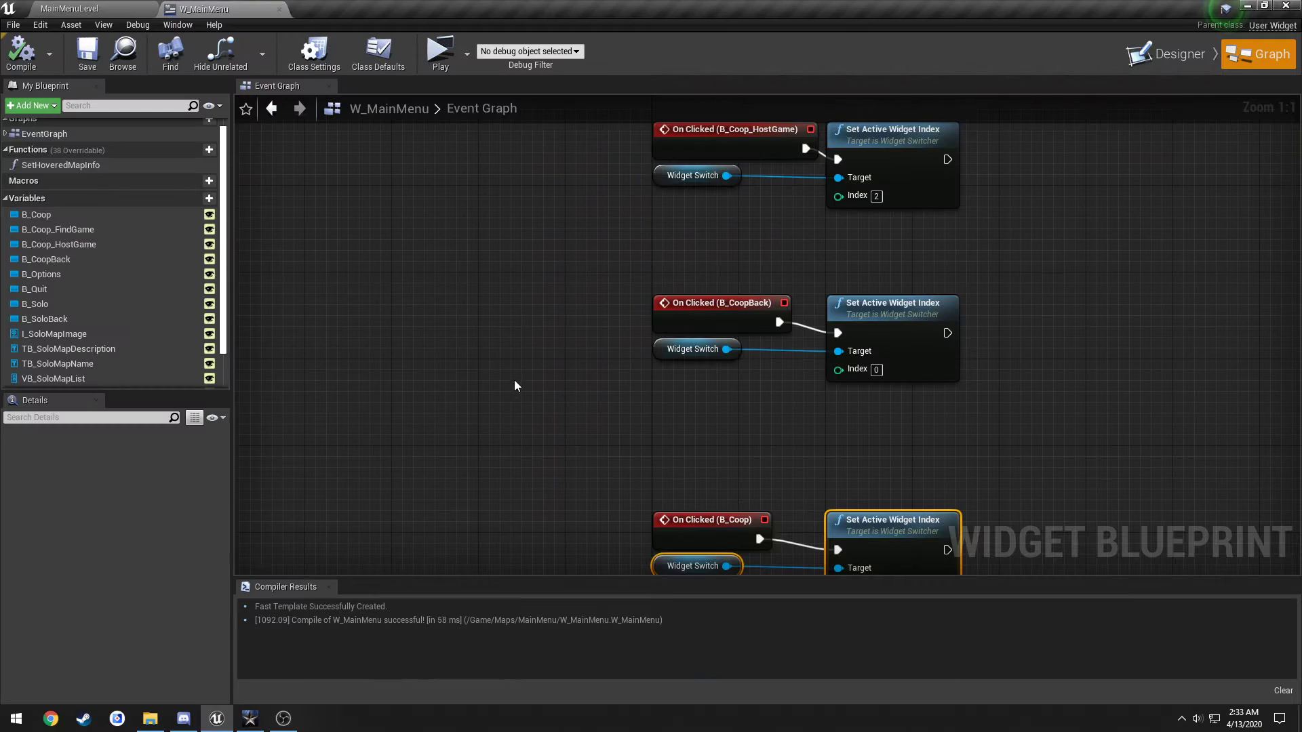
Set the co-op panel's vertical box Offset Top to 80, then compile and save
click(1168, 55)
click(102, 391)
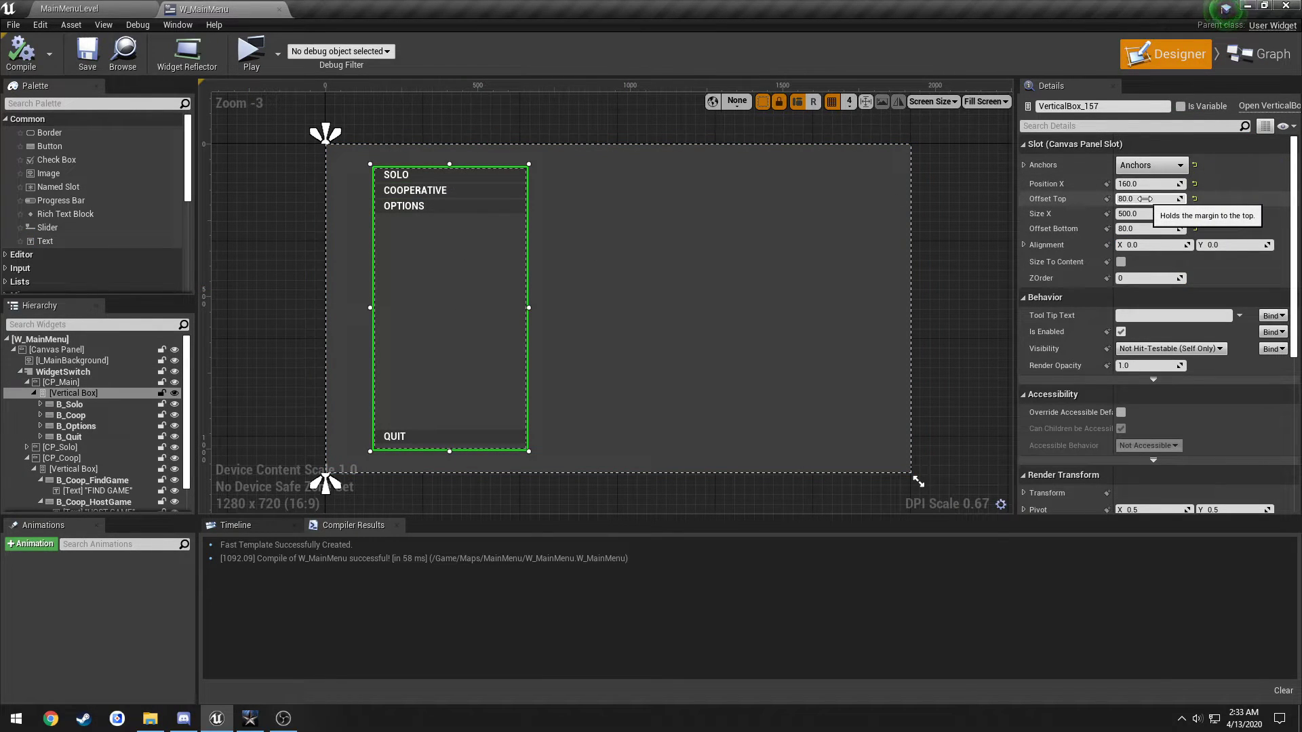
click(1145, 199)
scroll(88, 474, down, 1)
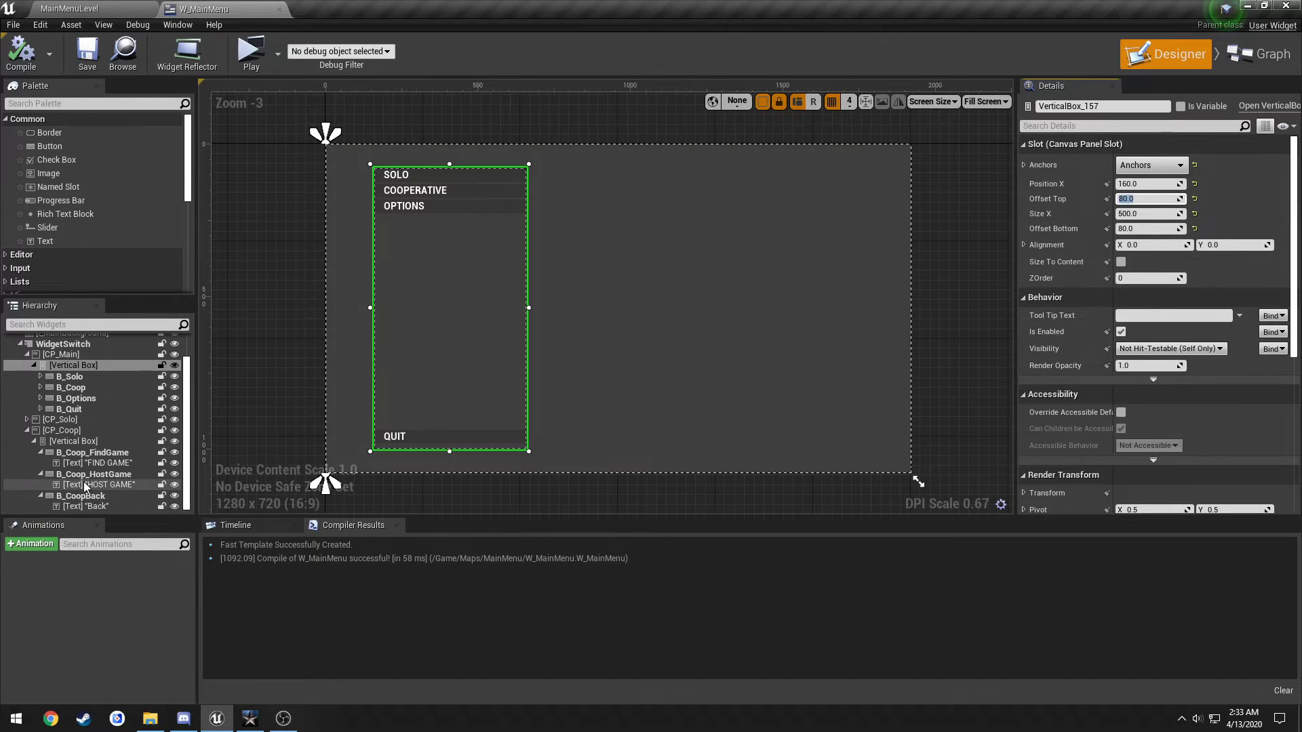
click(78, 440)
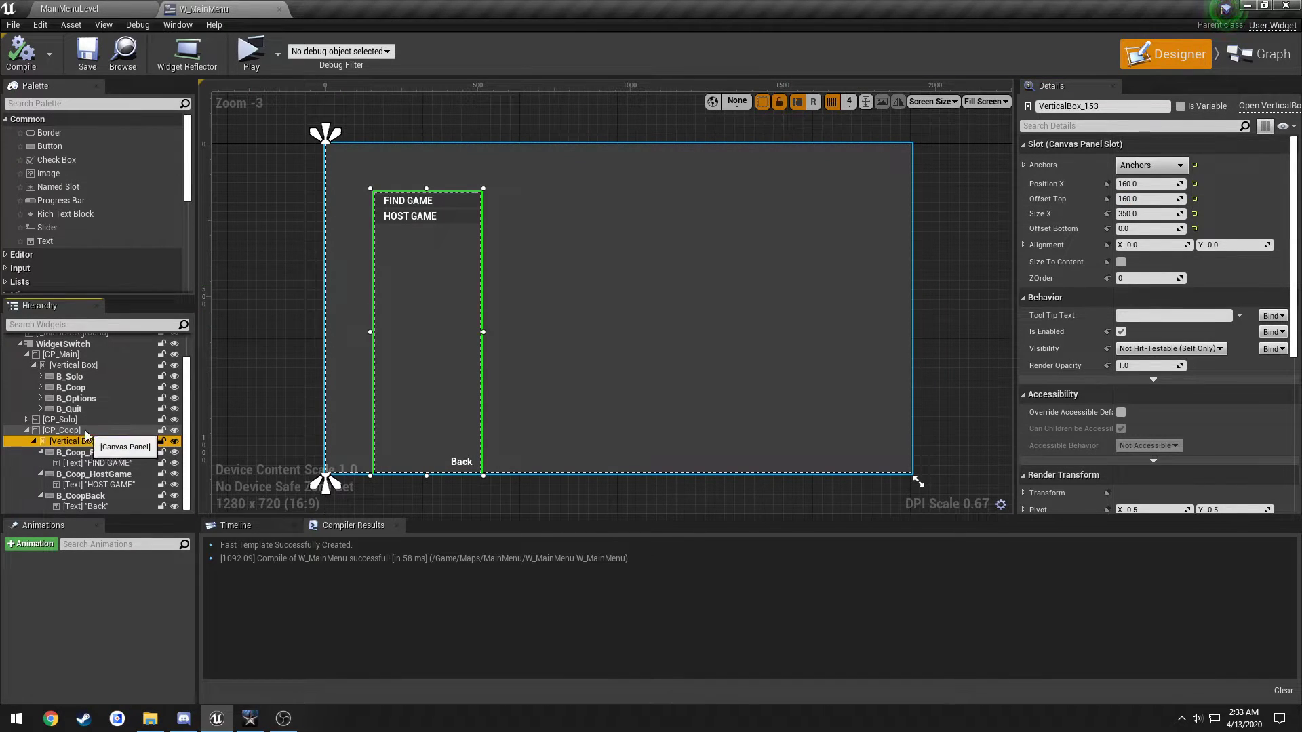
click(1152, 198)
text(80)
key(Return)
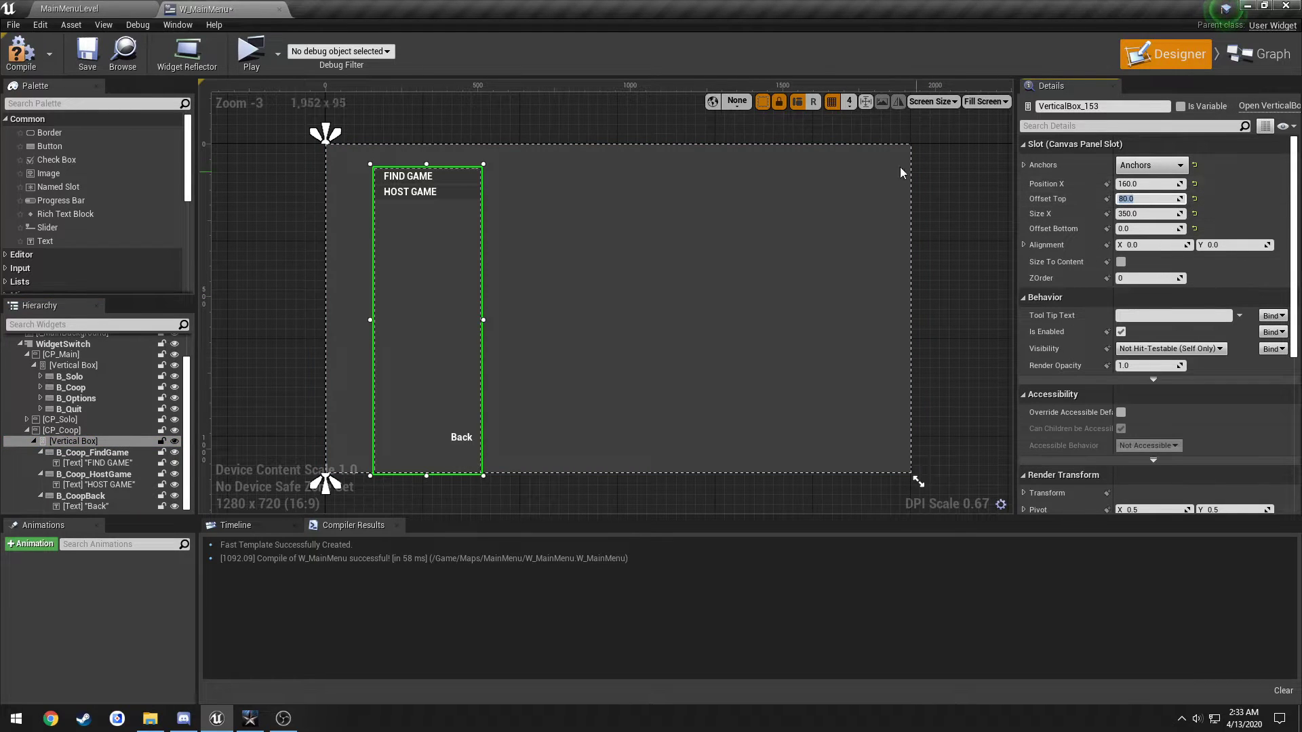
click(19, 59)
click(86, 55)
Change B_CoopBack's top padding from 760 to 840
click(465, 439)
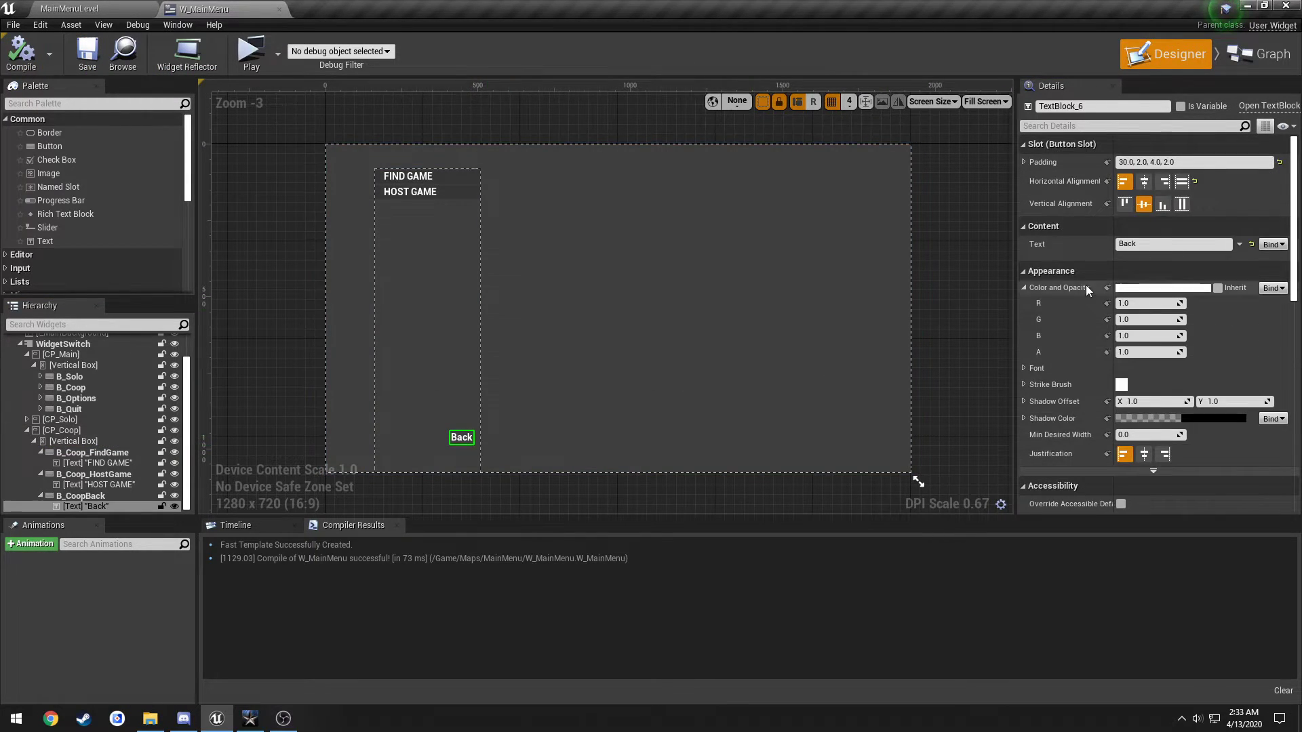
click(1023, 162)
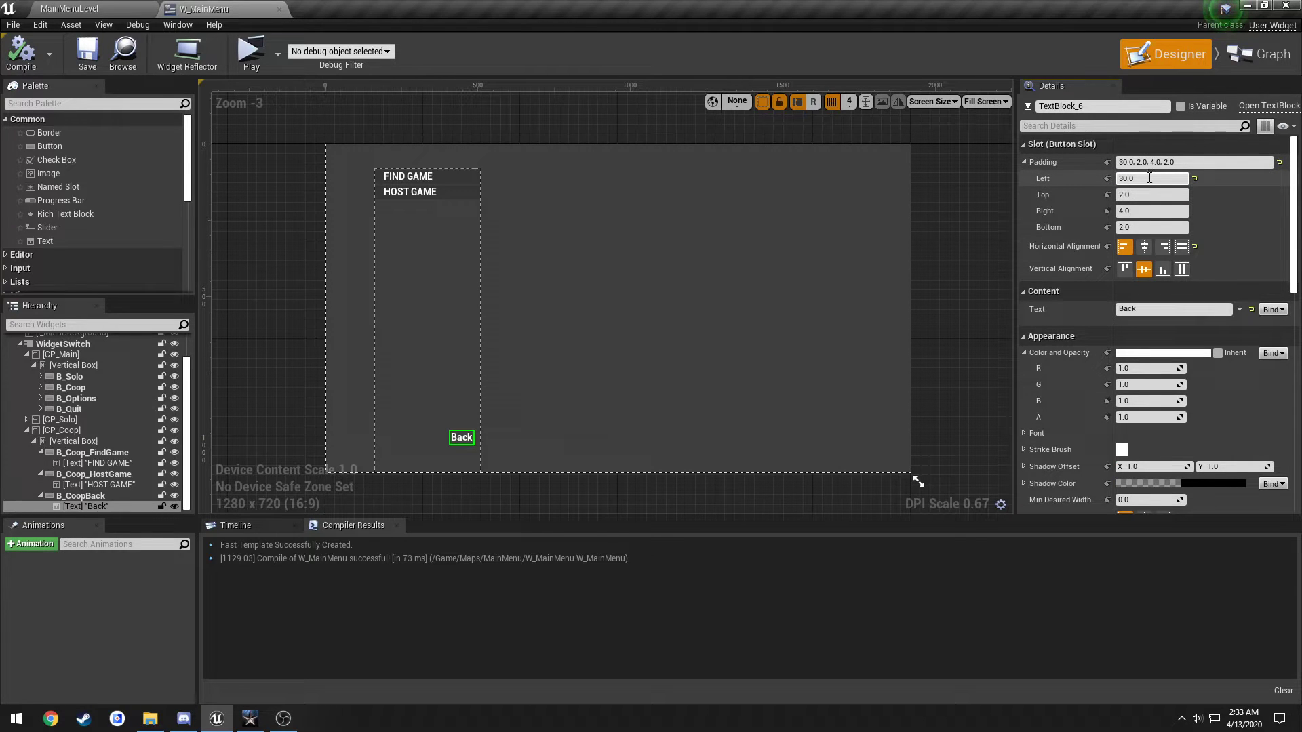
click(125, 498)
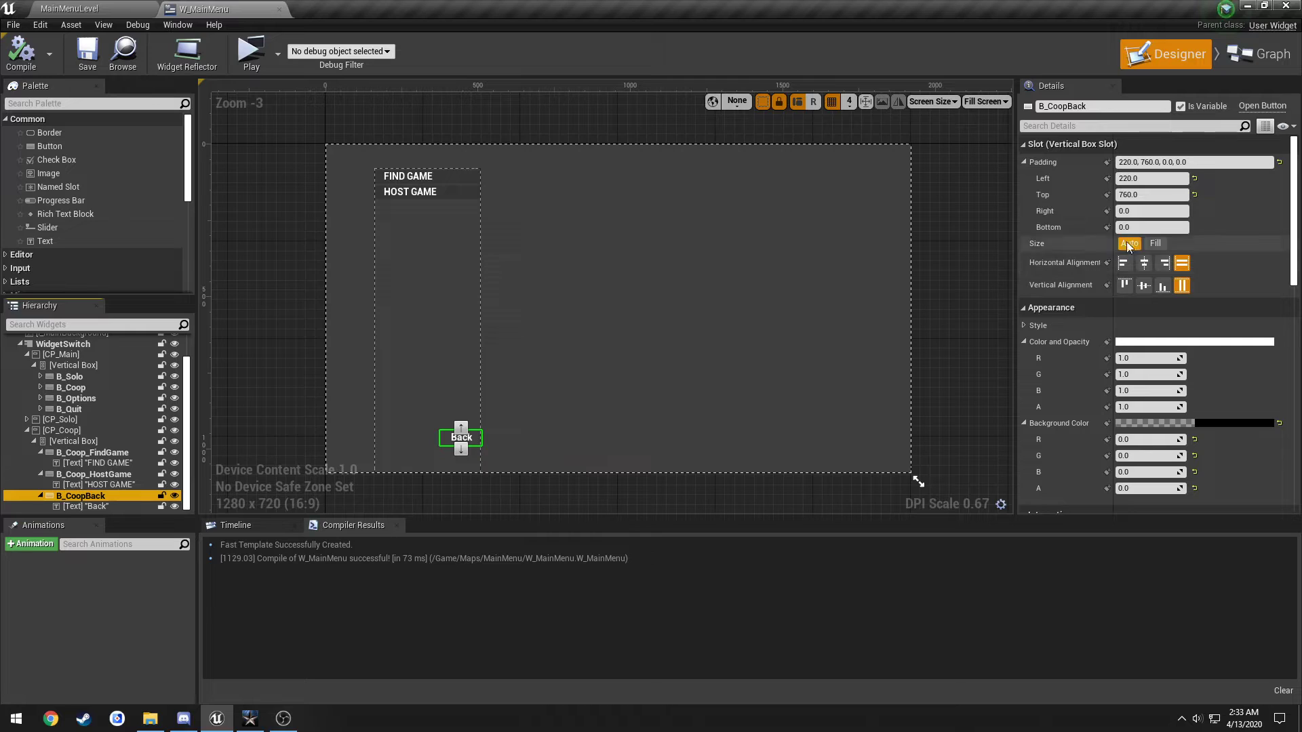
click(1130, 195)
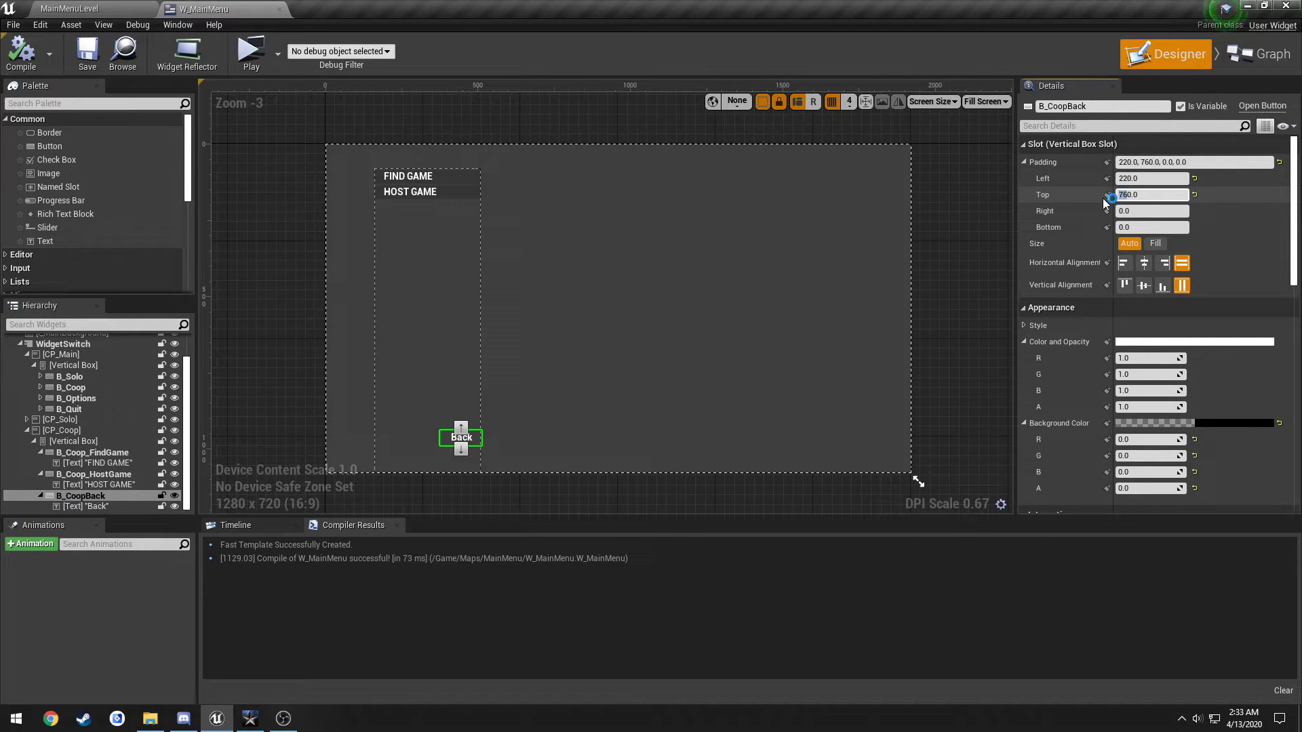
text(4)
key(Return)
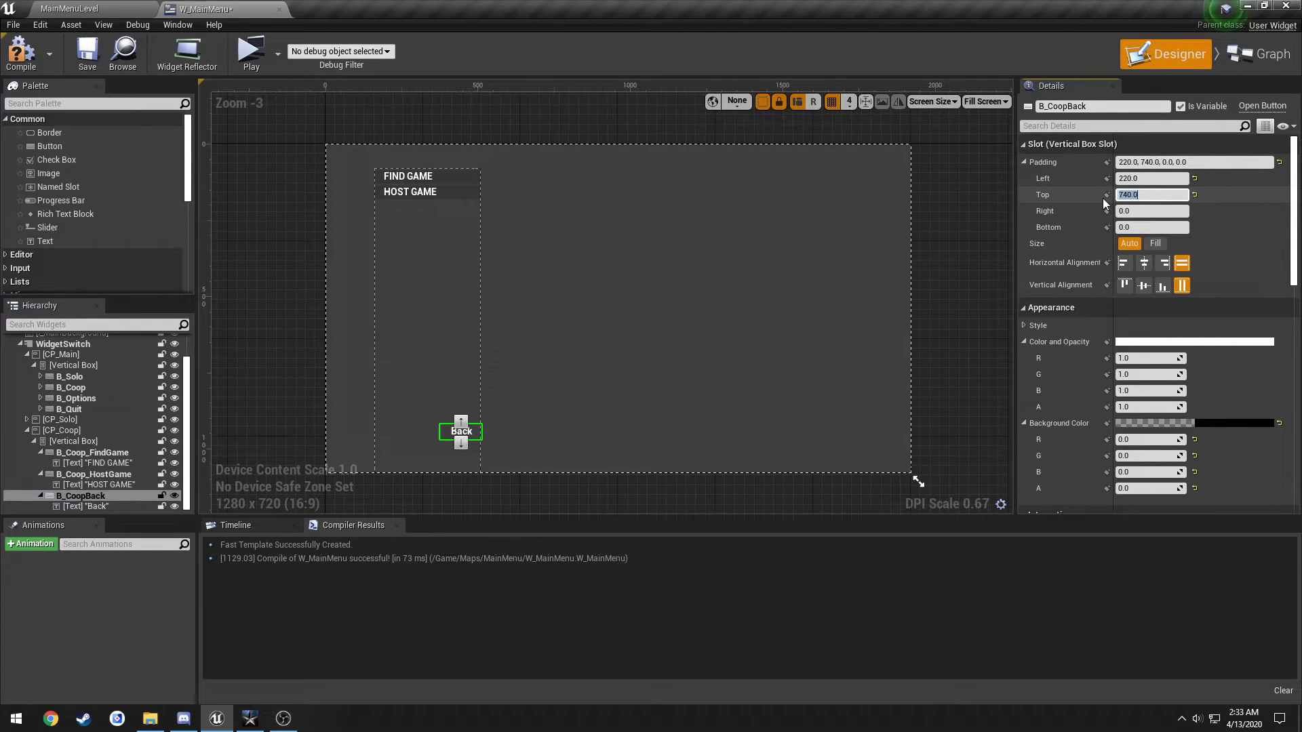
text(840)
key(Return)
Compile and test COOPERATIVE and Back three times in the standalone preview
click(19, 74)
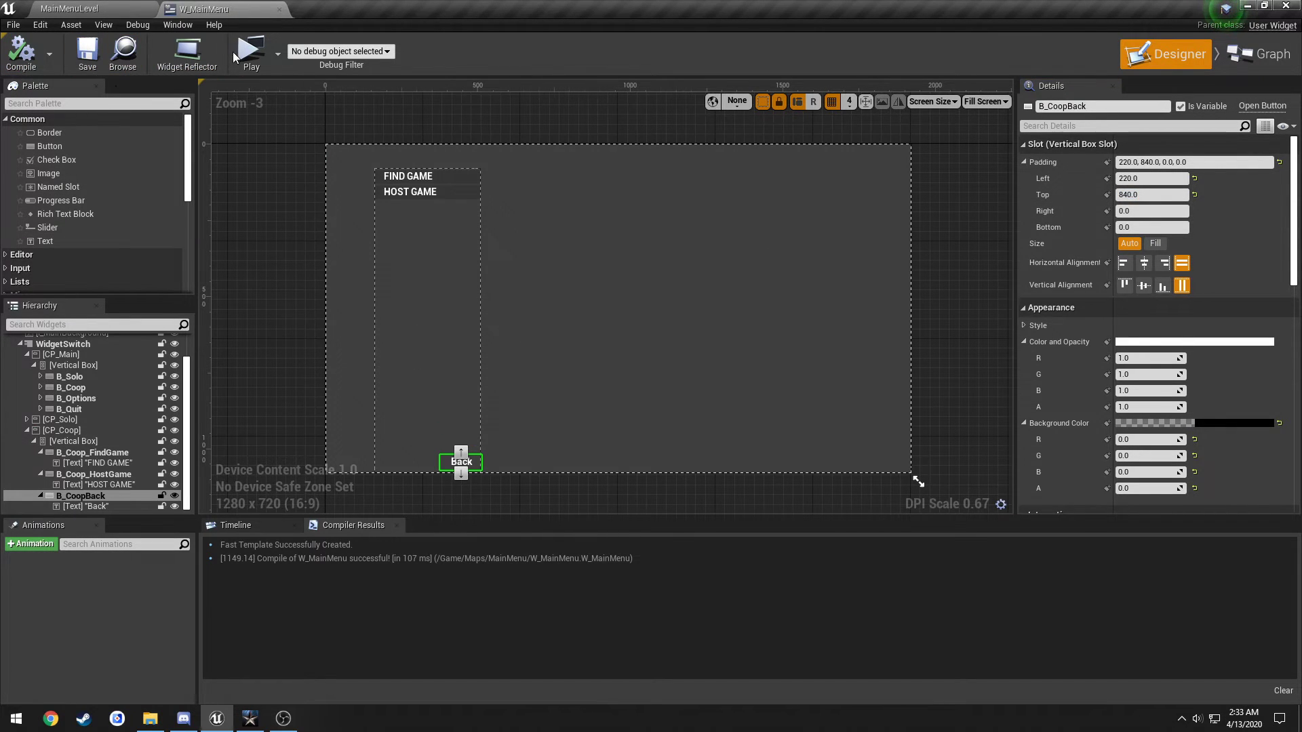
click(425, 186)
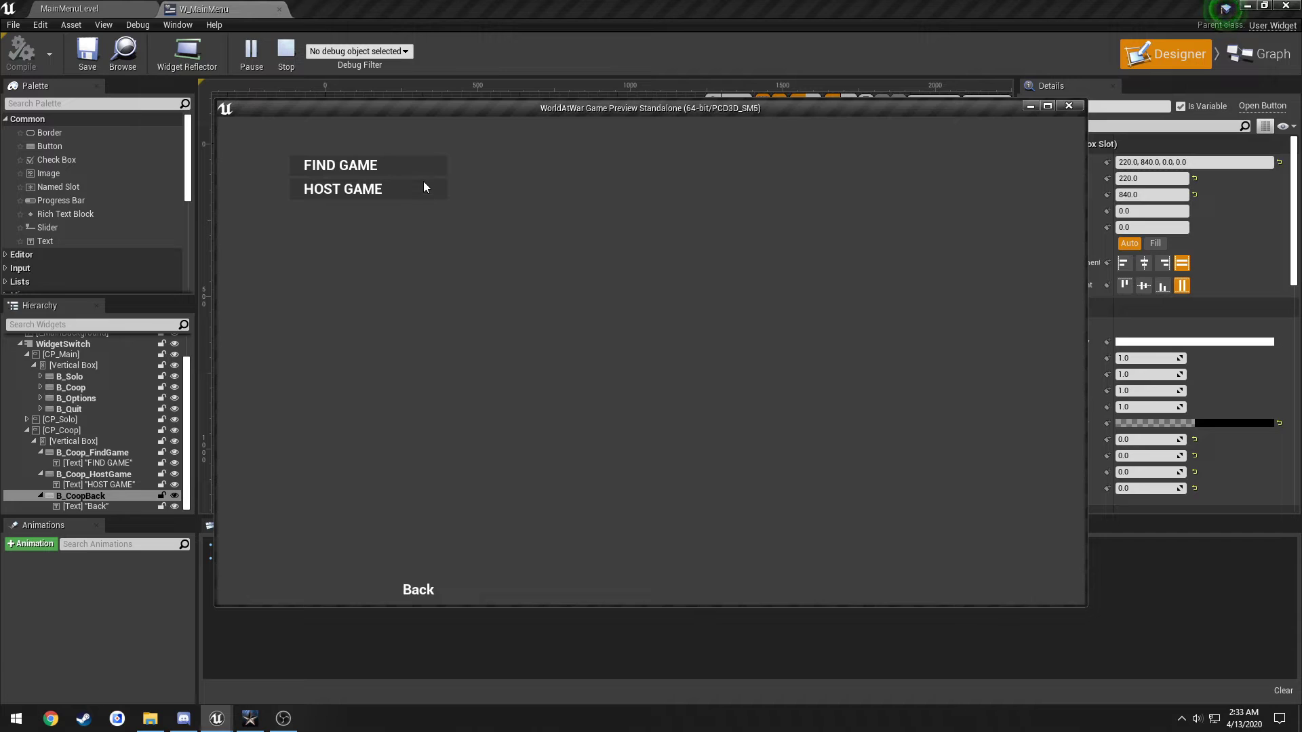
click(427, 584)
click(412, 190)
click(418, 590)
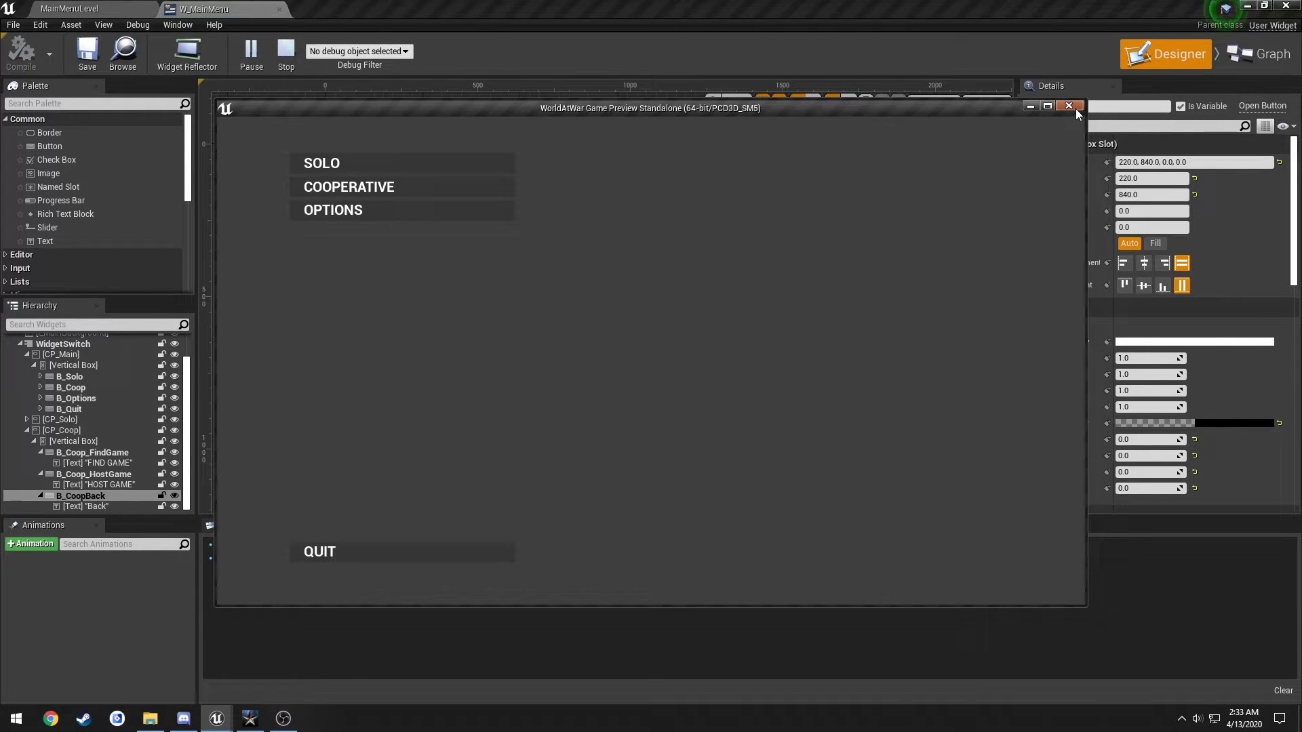
click(505, 188)
click(421, 591)
Close the preview and collapse CP_Coop and CP_Main in the Hierarchy
click(1069, 106)
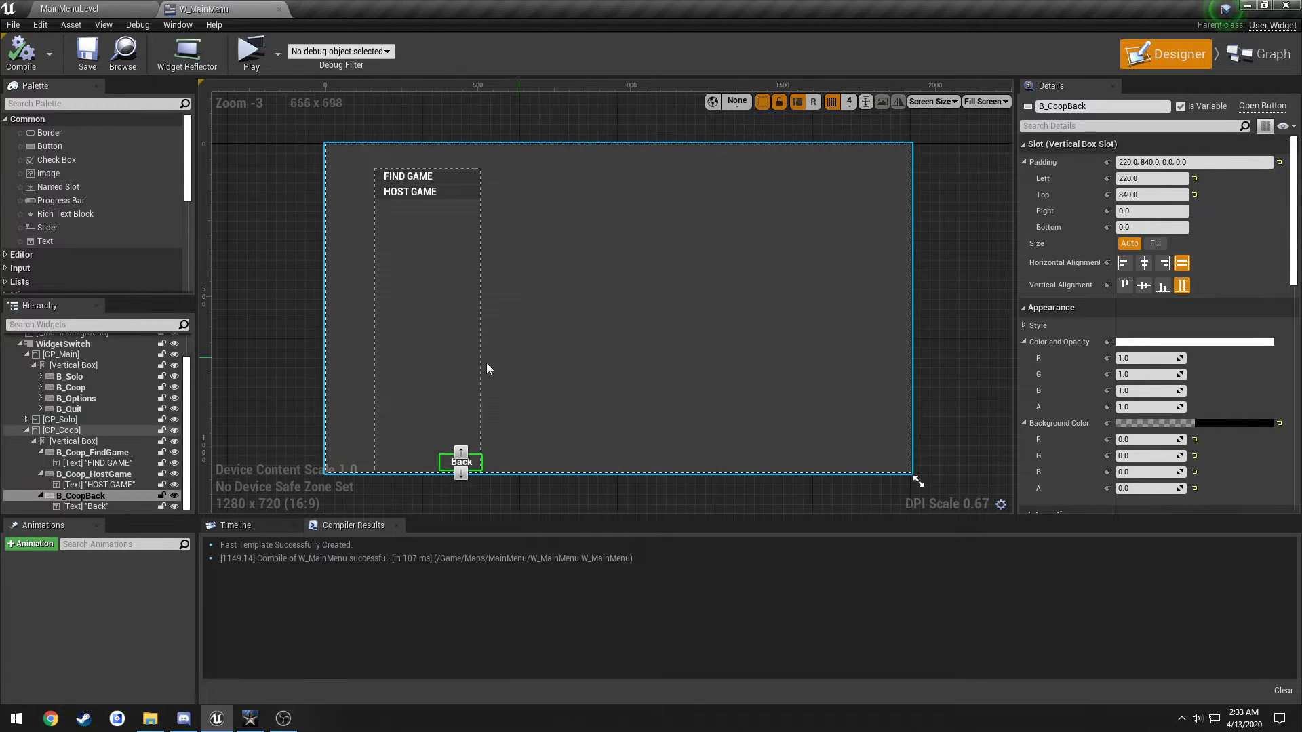
click(26, 430)
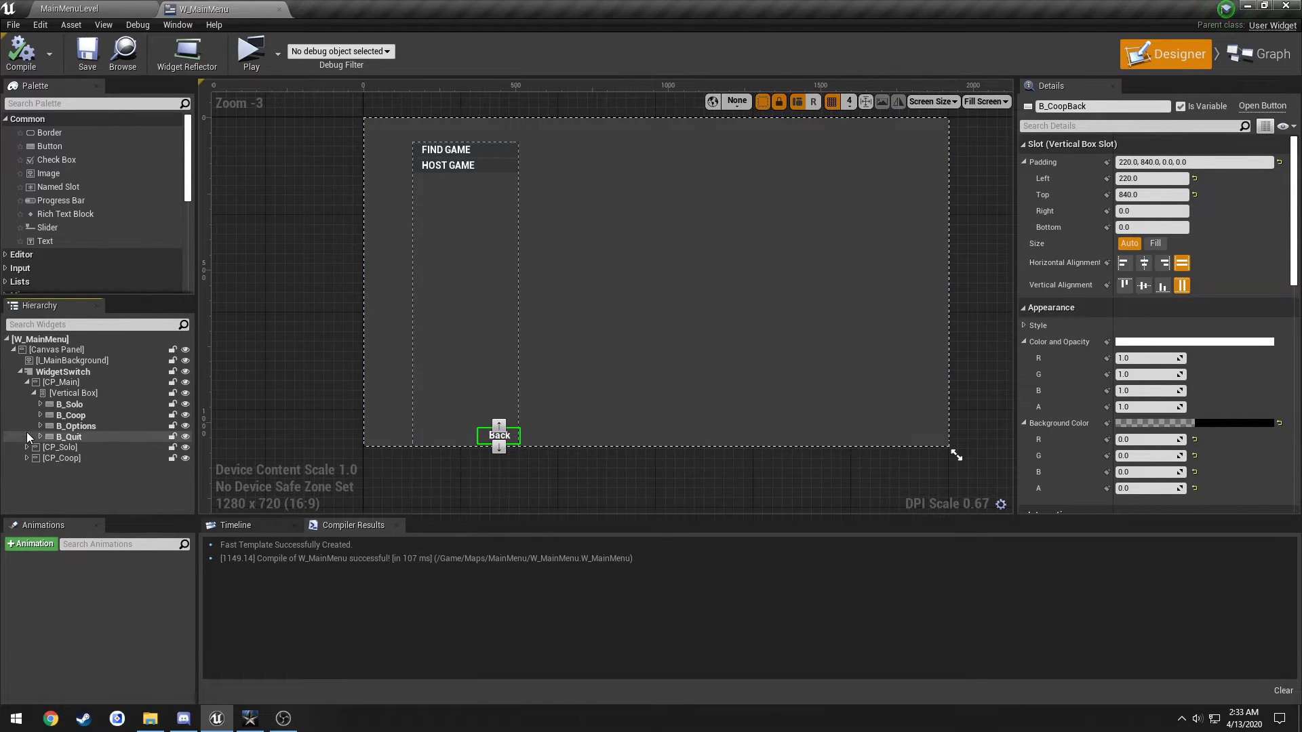
click(25, 382)
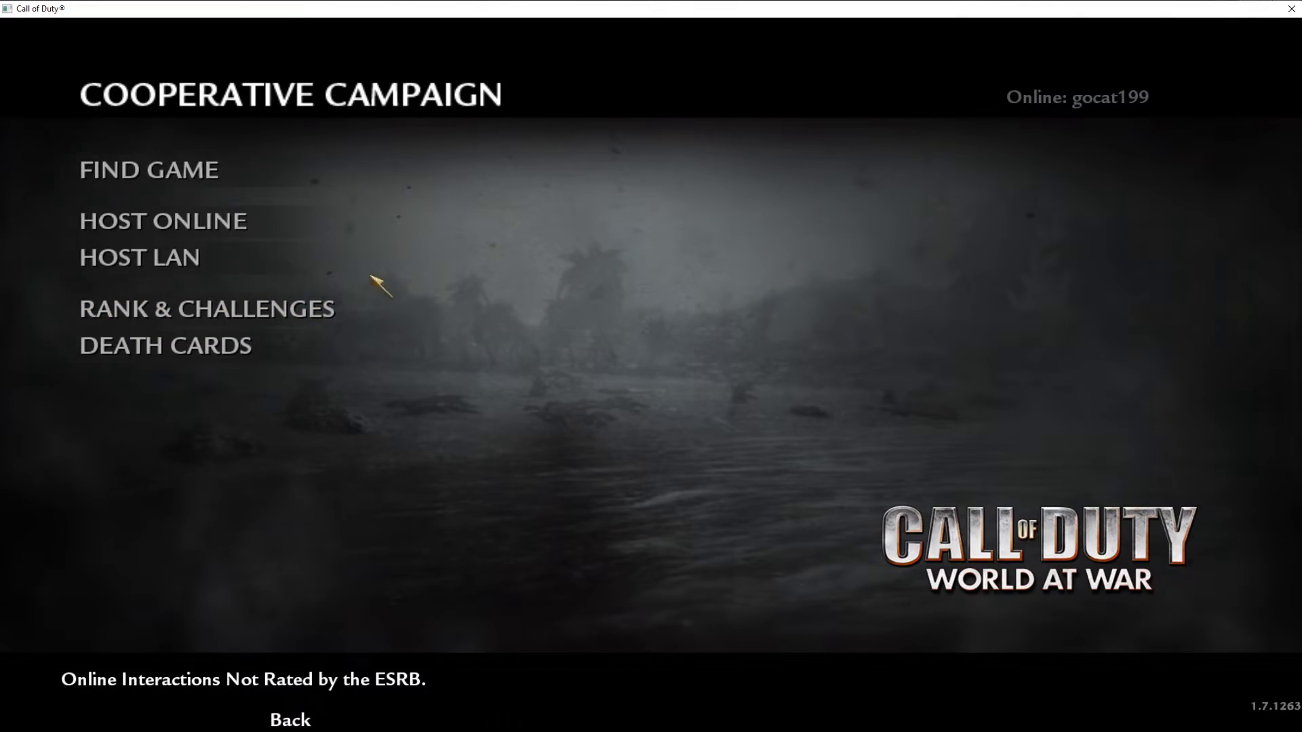
Host a Call of Duty co-op game, view GAME SETUP, then escape back to the lobby, cancelling Leave Lobby
click(261, 220)
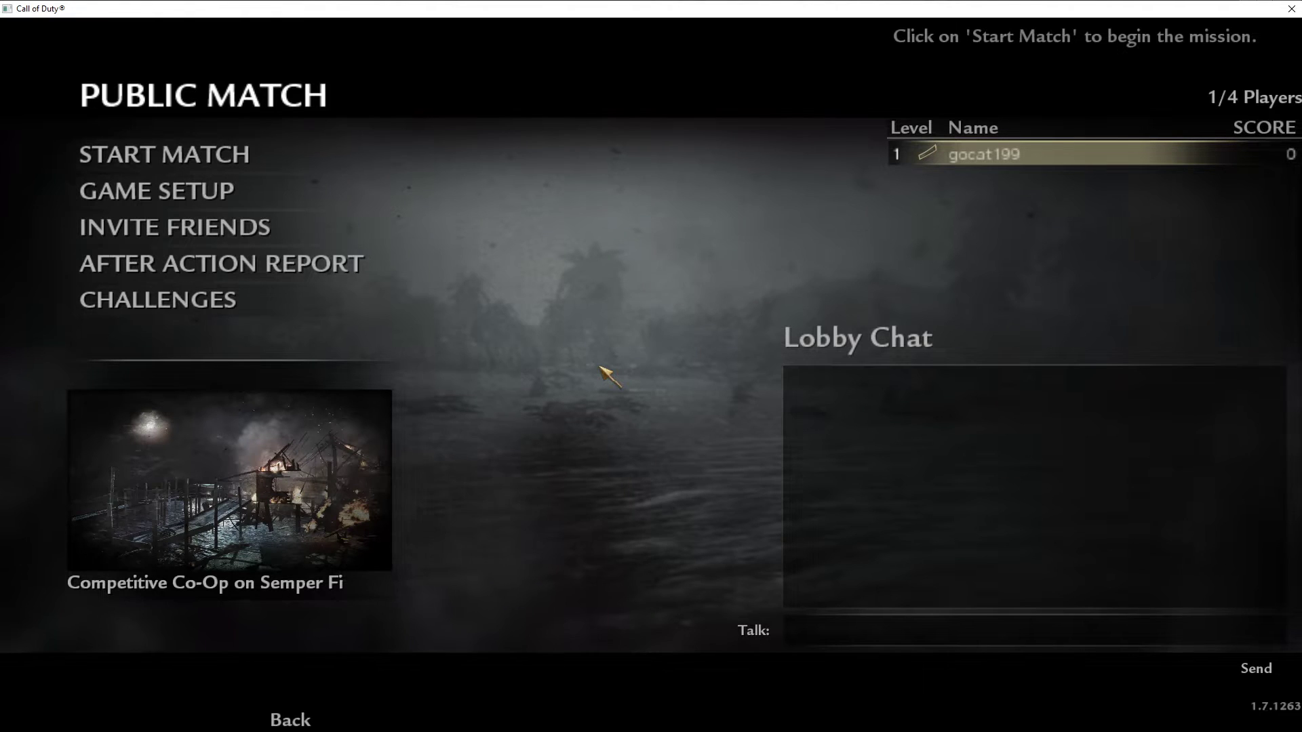
click(273, 190)
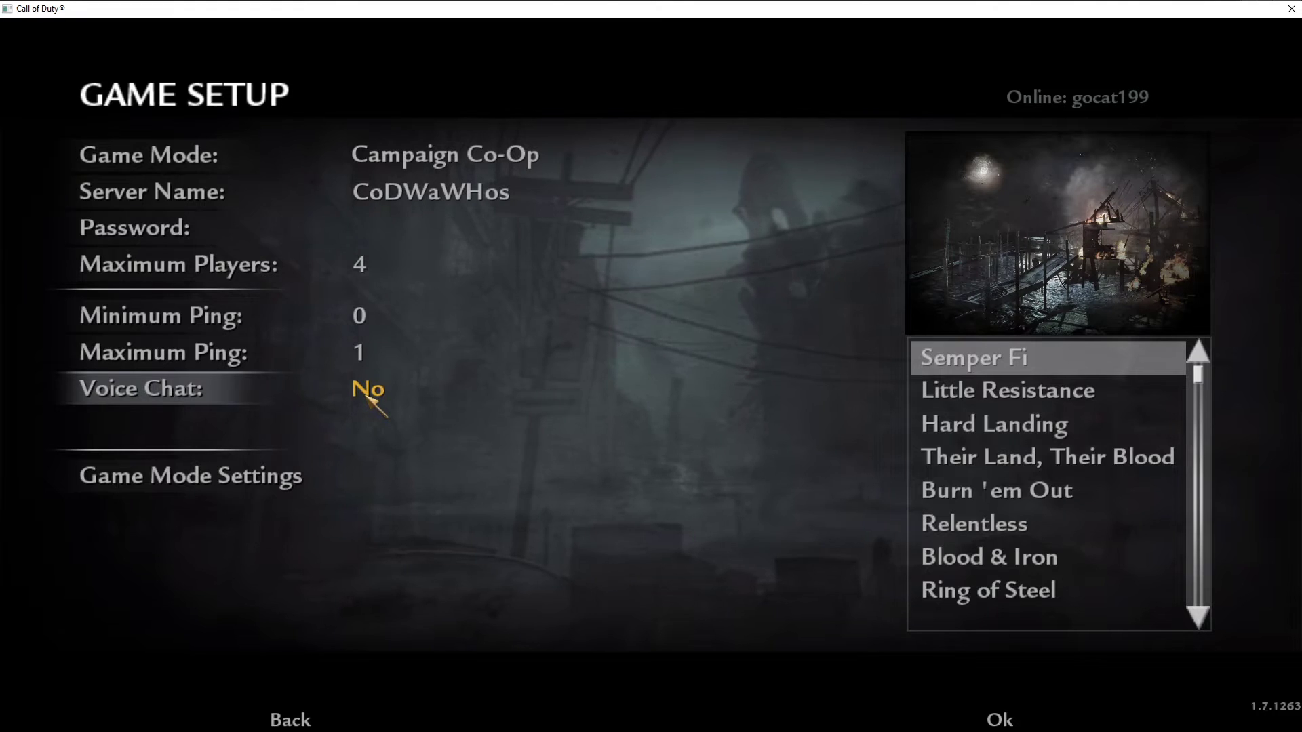
key(Escape)
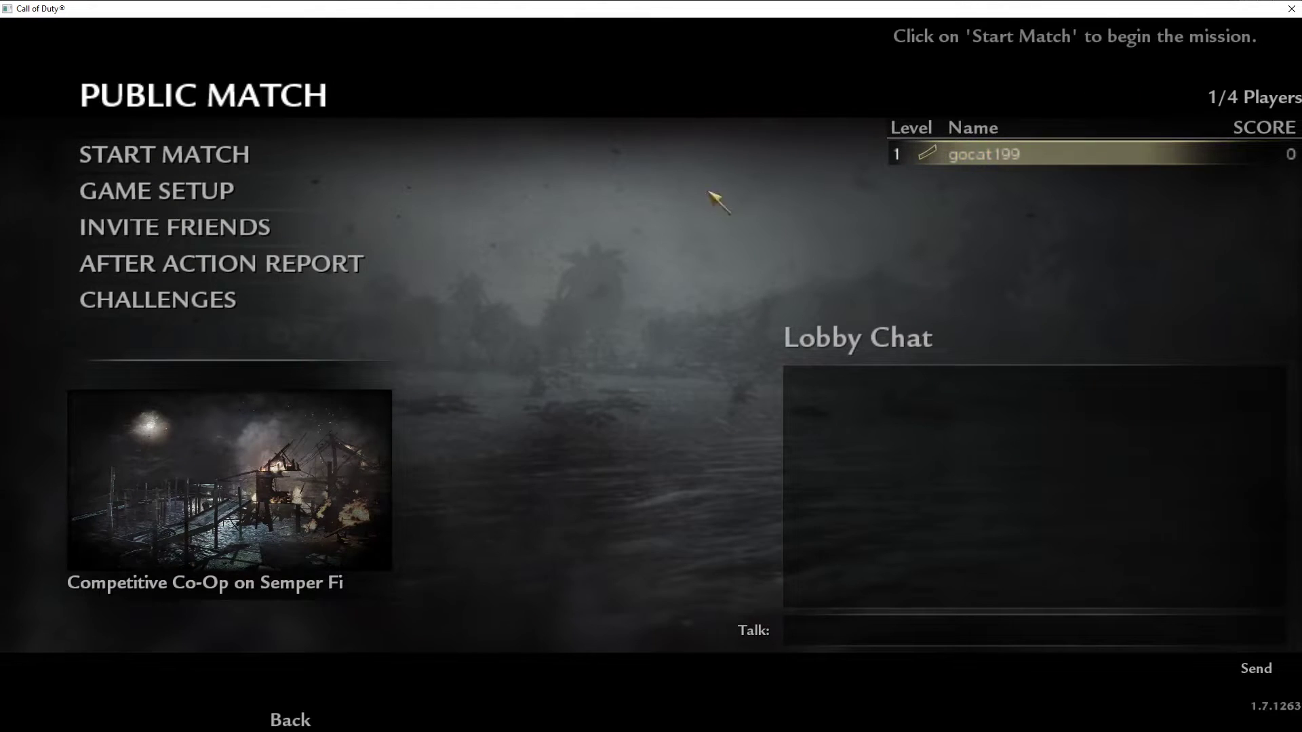
key(Escape)
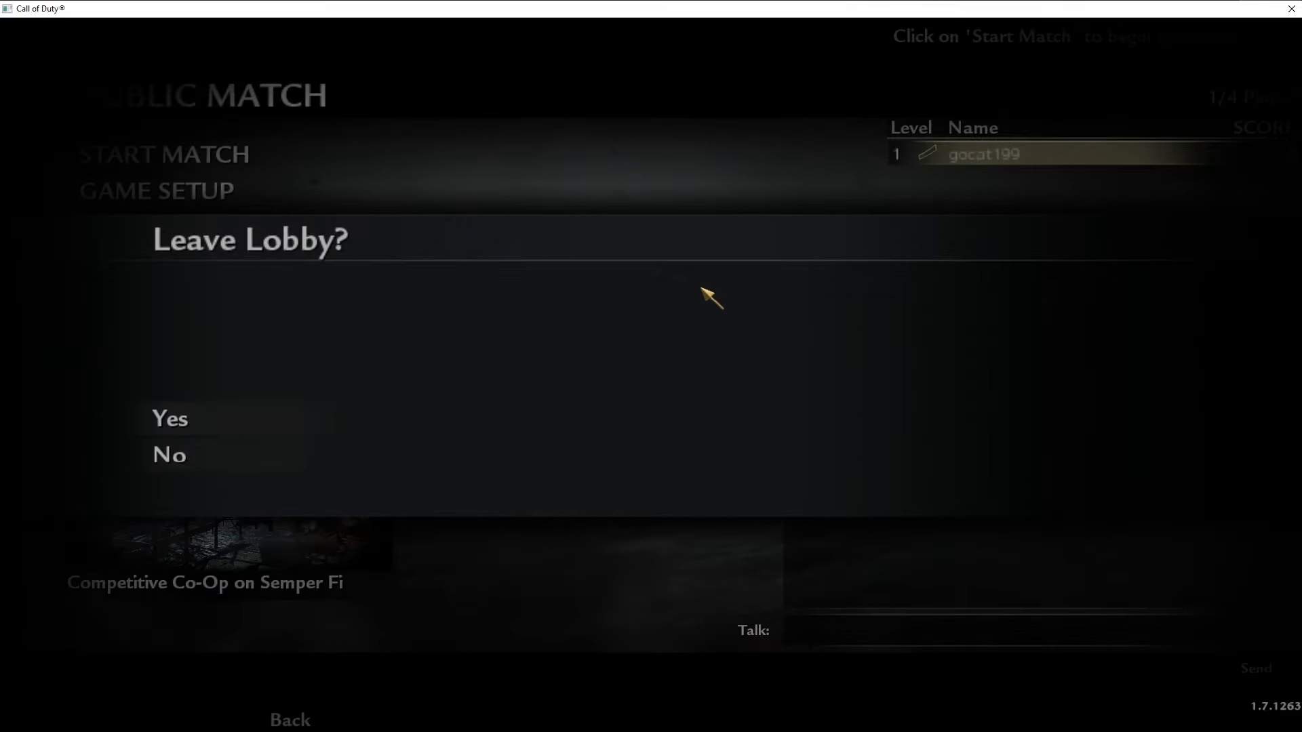
key(Escape)
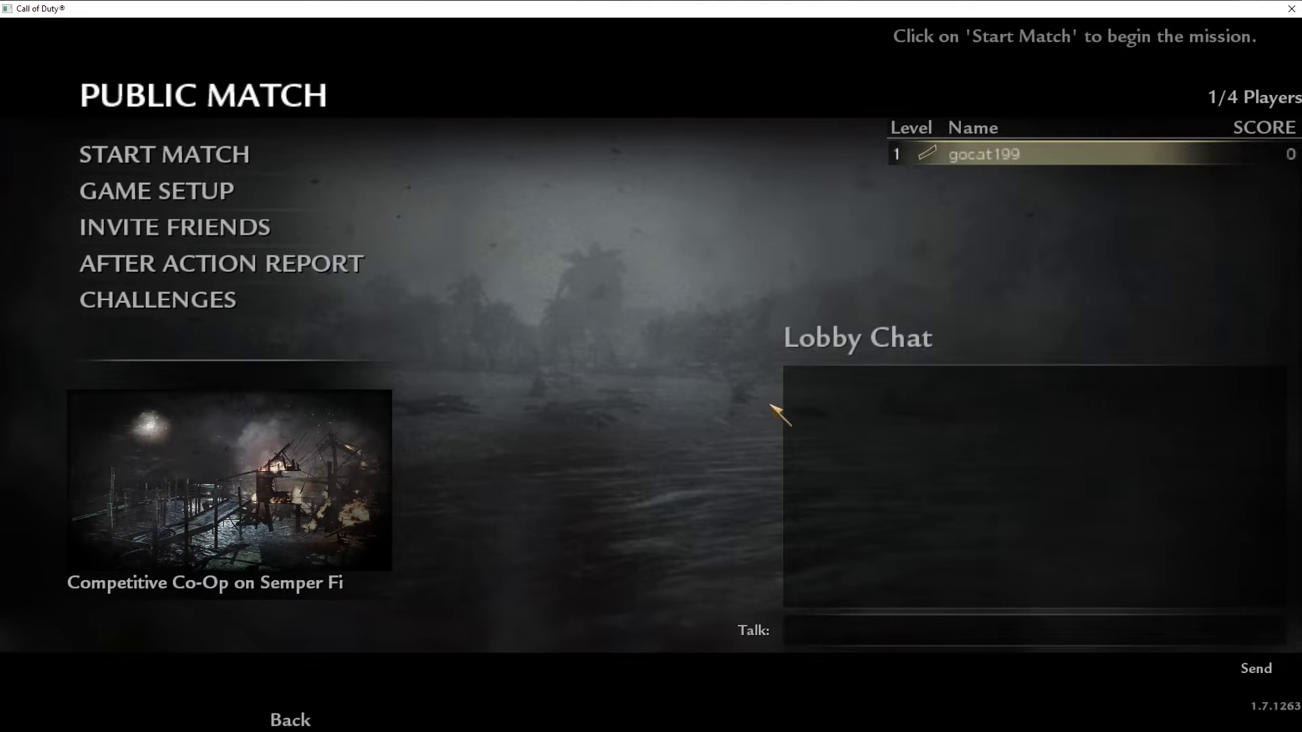
Back in Unreal, drag a Canvas Panel from the Palette under WidgetSwitch
key(alt+Tab)
click(510, 381)
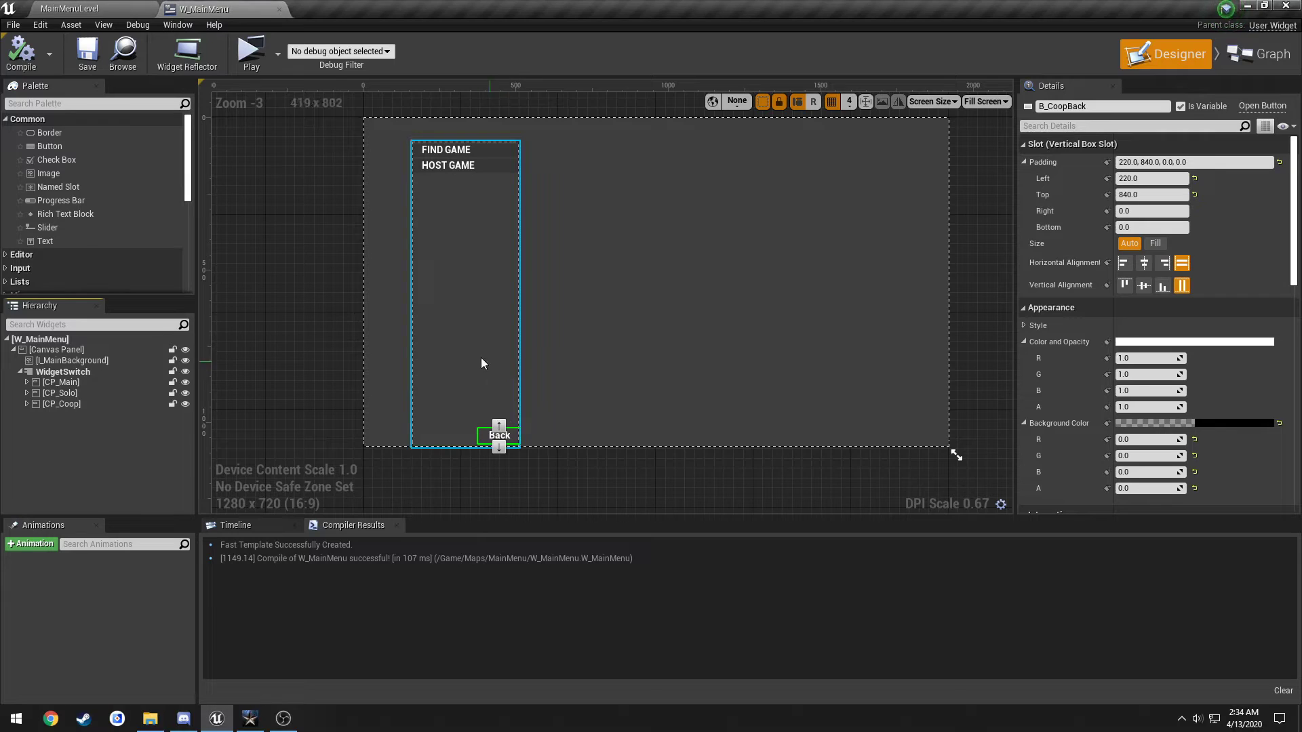
click(307, 319)
scroll(79, 225, down, 3)
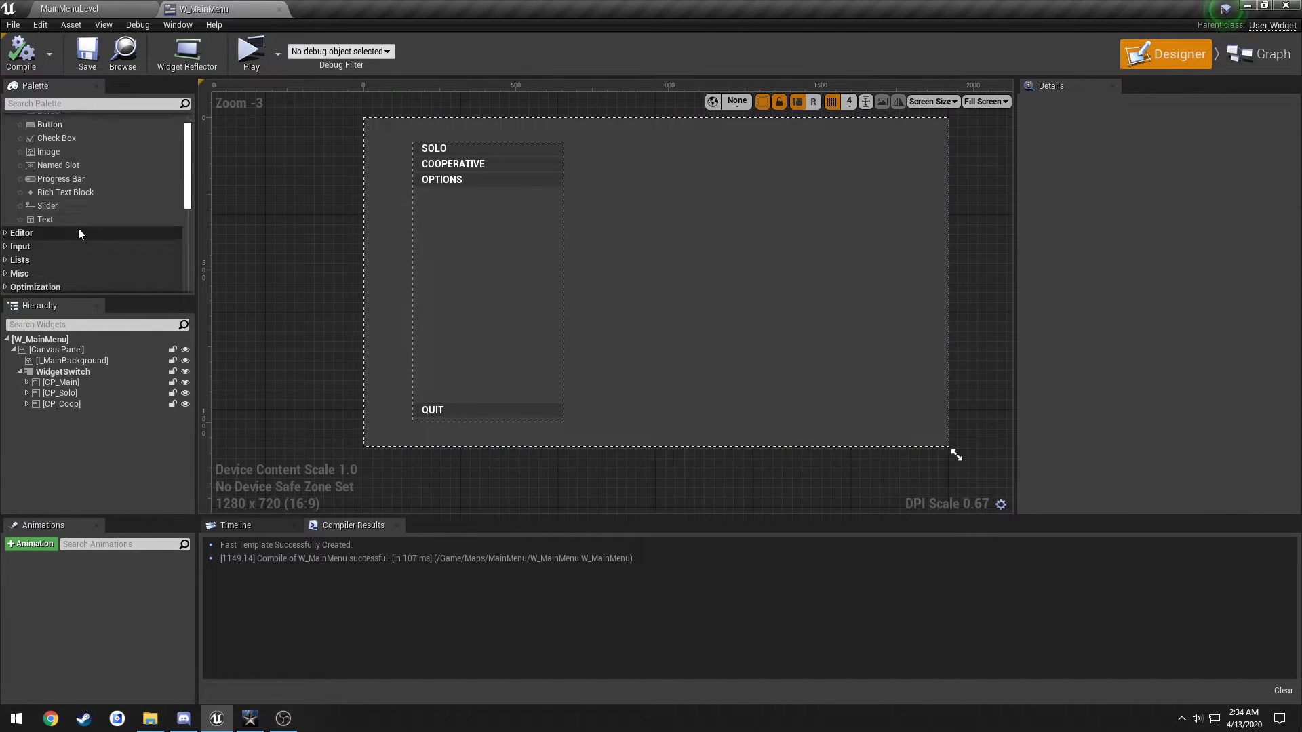
click(68, 249)
drag(64, 246, 74, 377)
Rename the new canvas panel to CP_Host
click(75, 414)
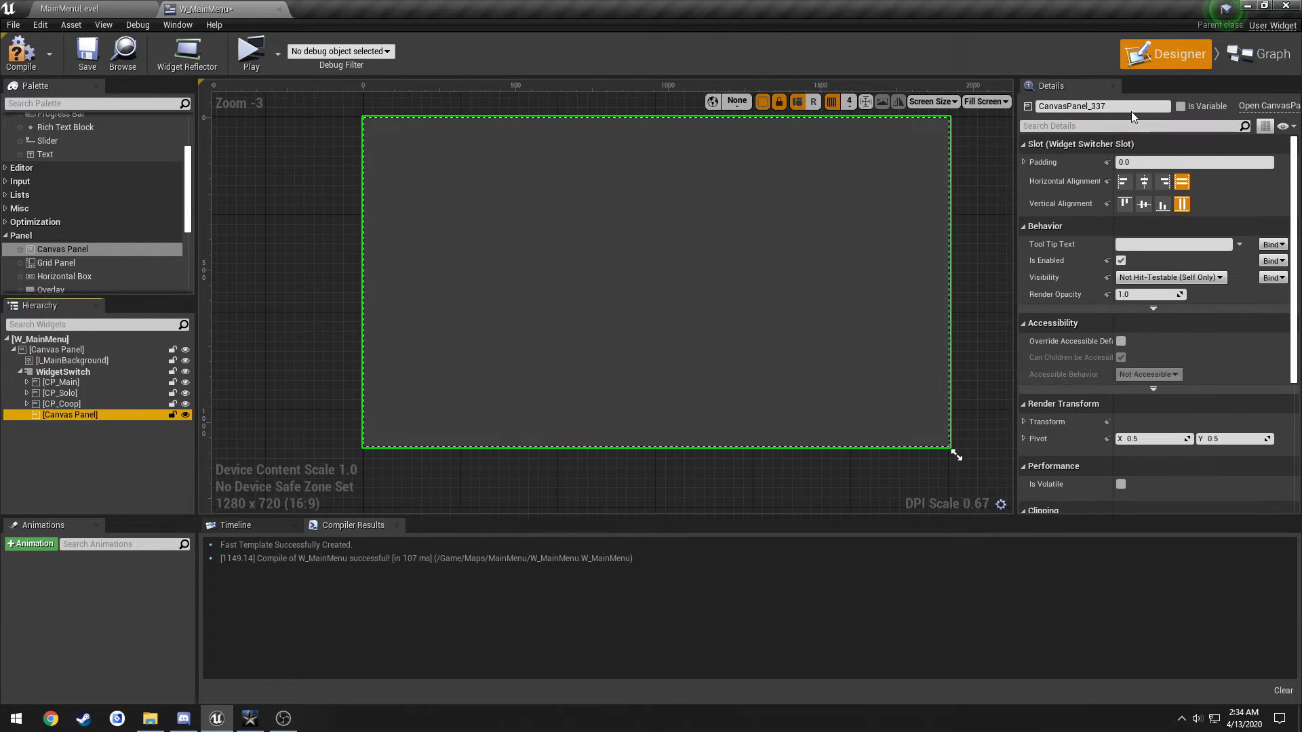
text(CP_HostGame)
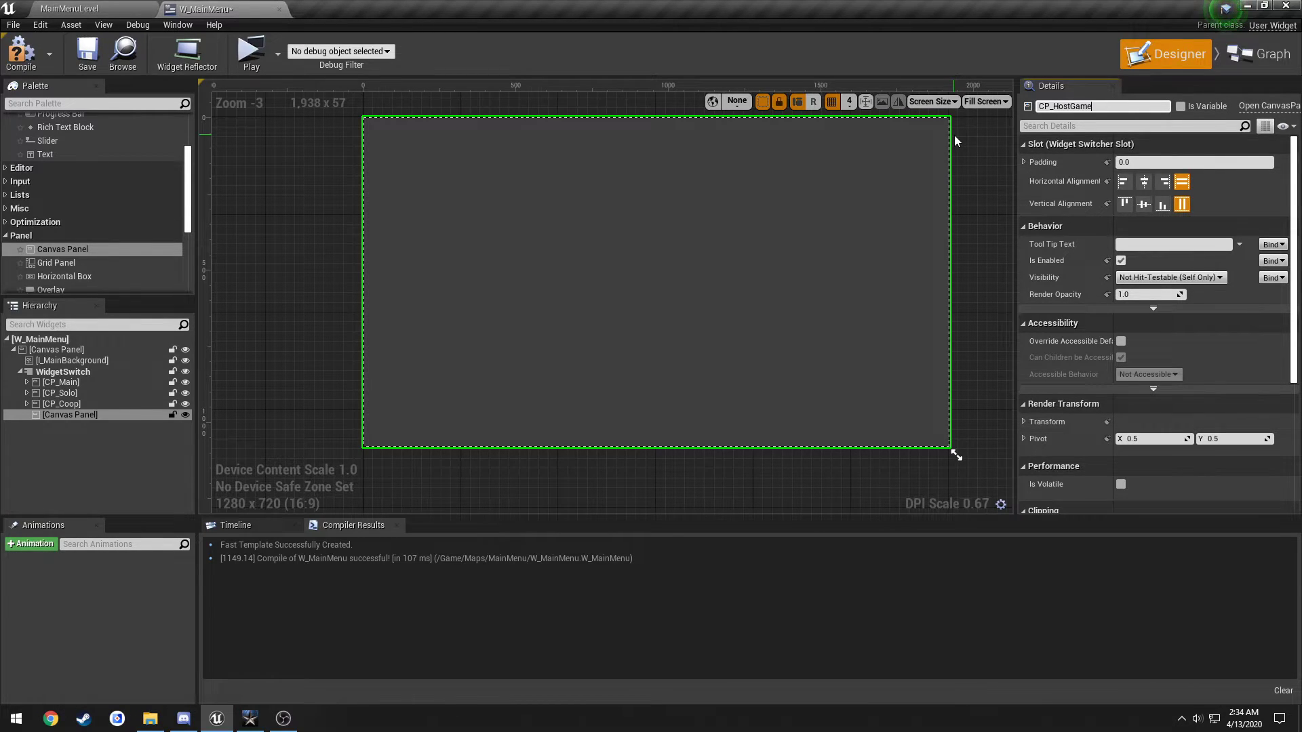
key(Return)
click(1108, 105)
key(BackSpace)
key(Return)
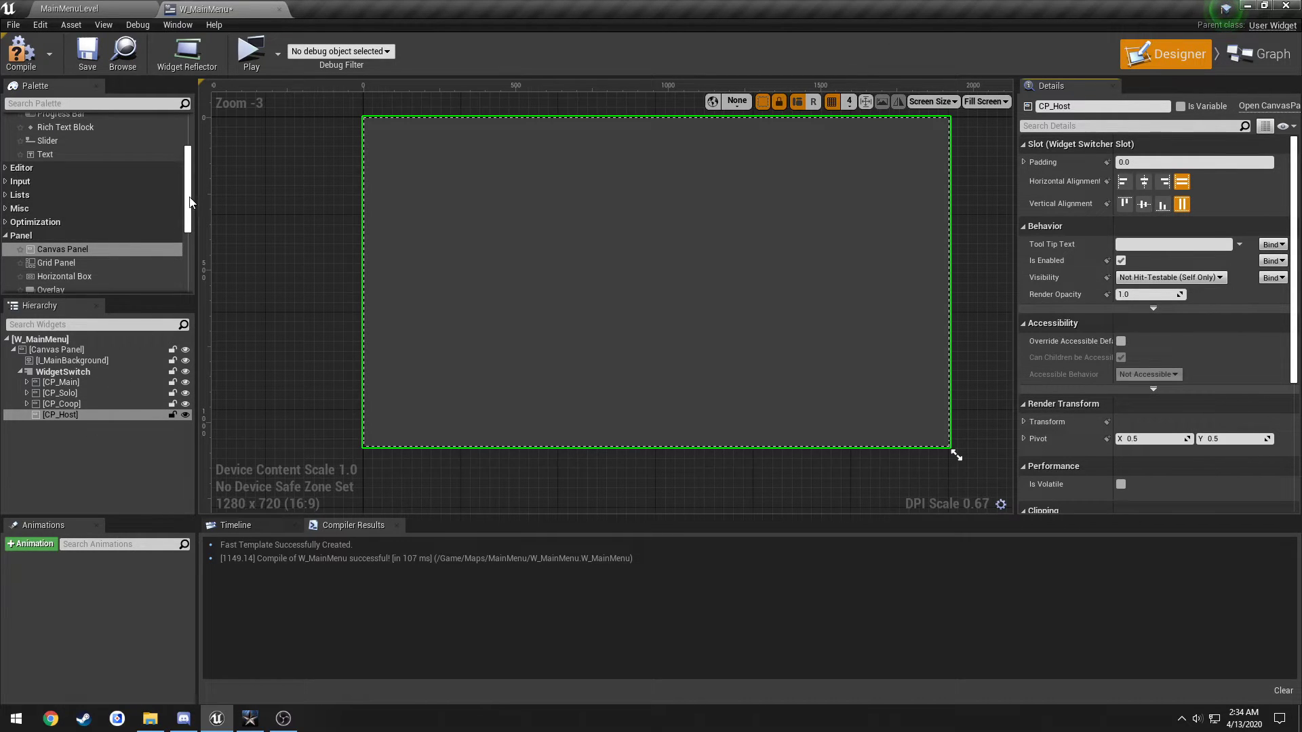
Add a Vertical Box inside CP_Host
click(249, 718)
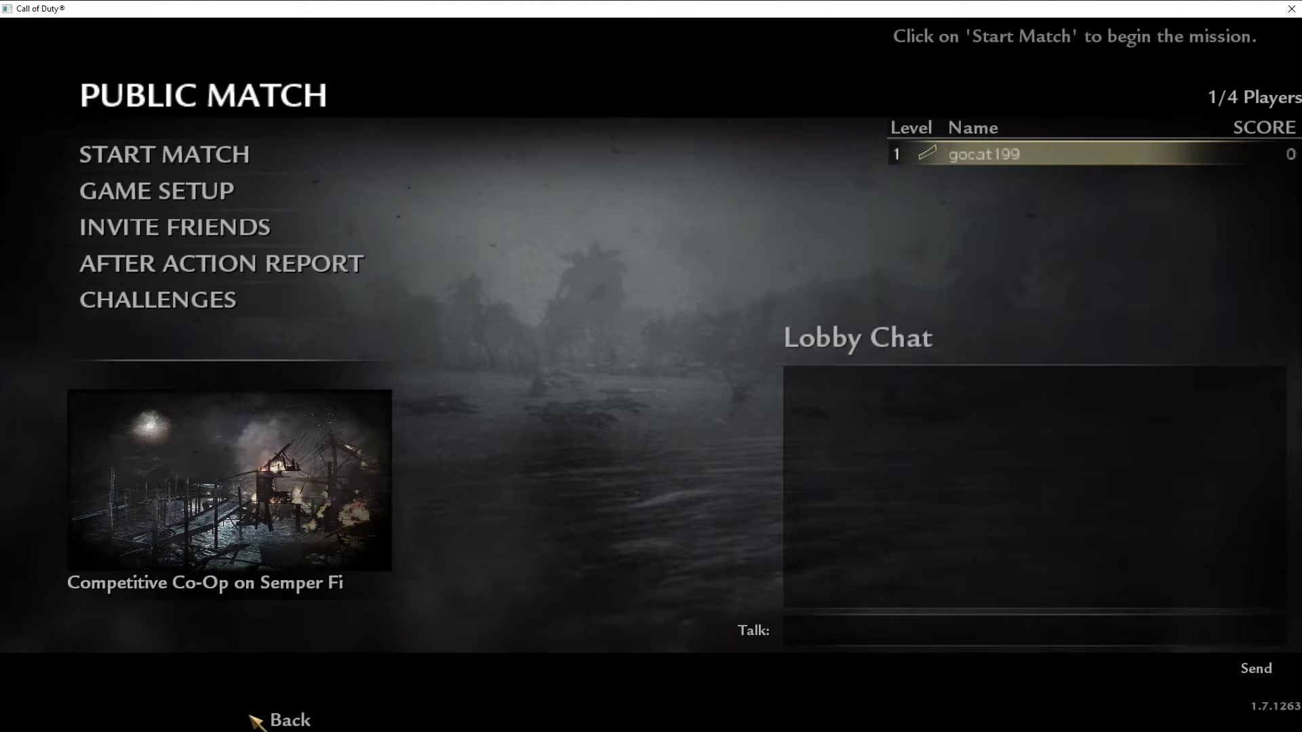
key(alt+Tab)
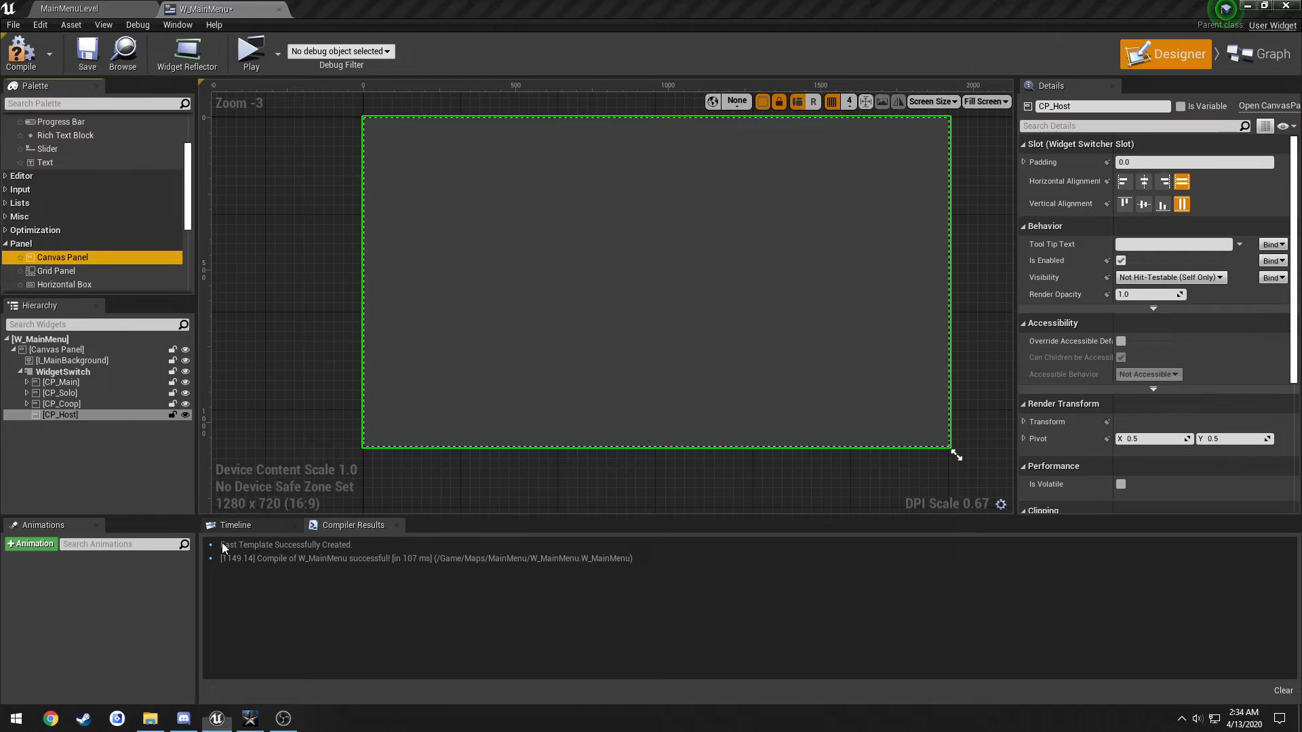
scroll(74, 237, down, 4)
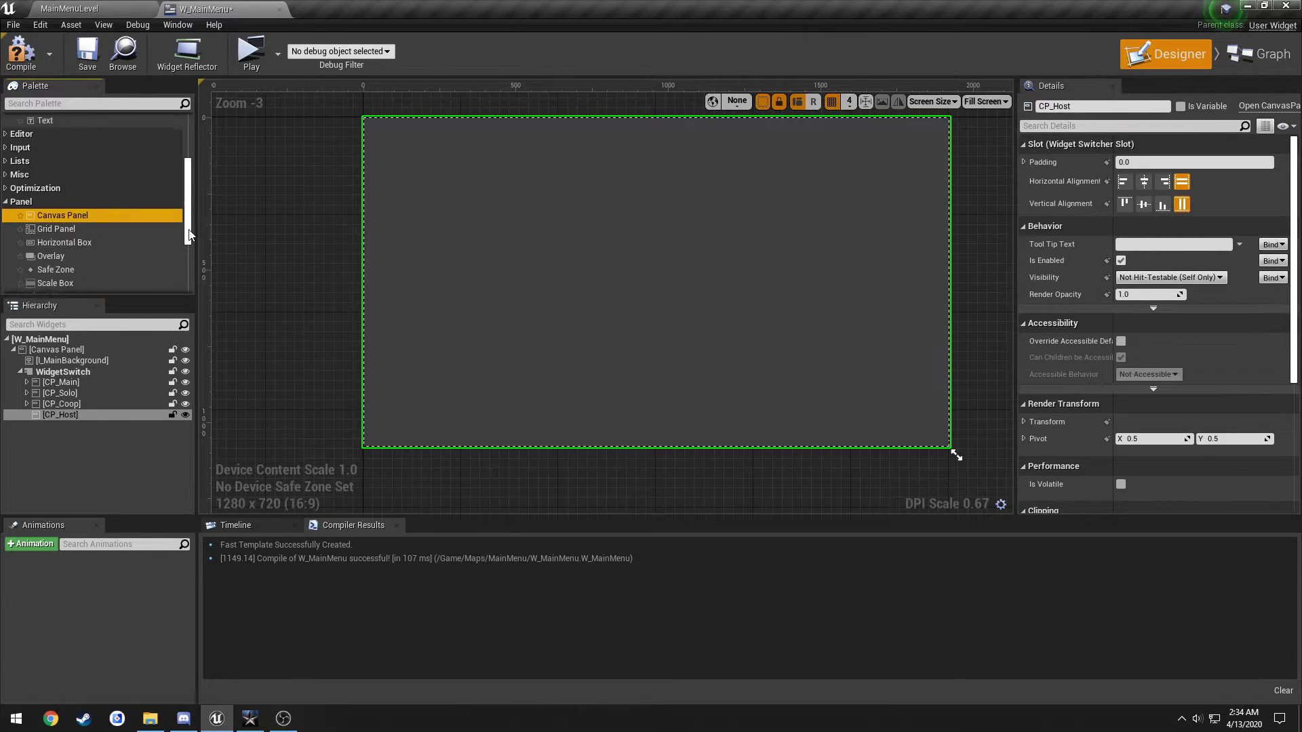
drag(65, 270, 55, 417)
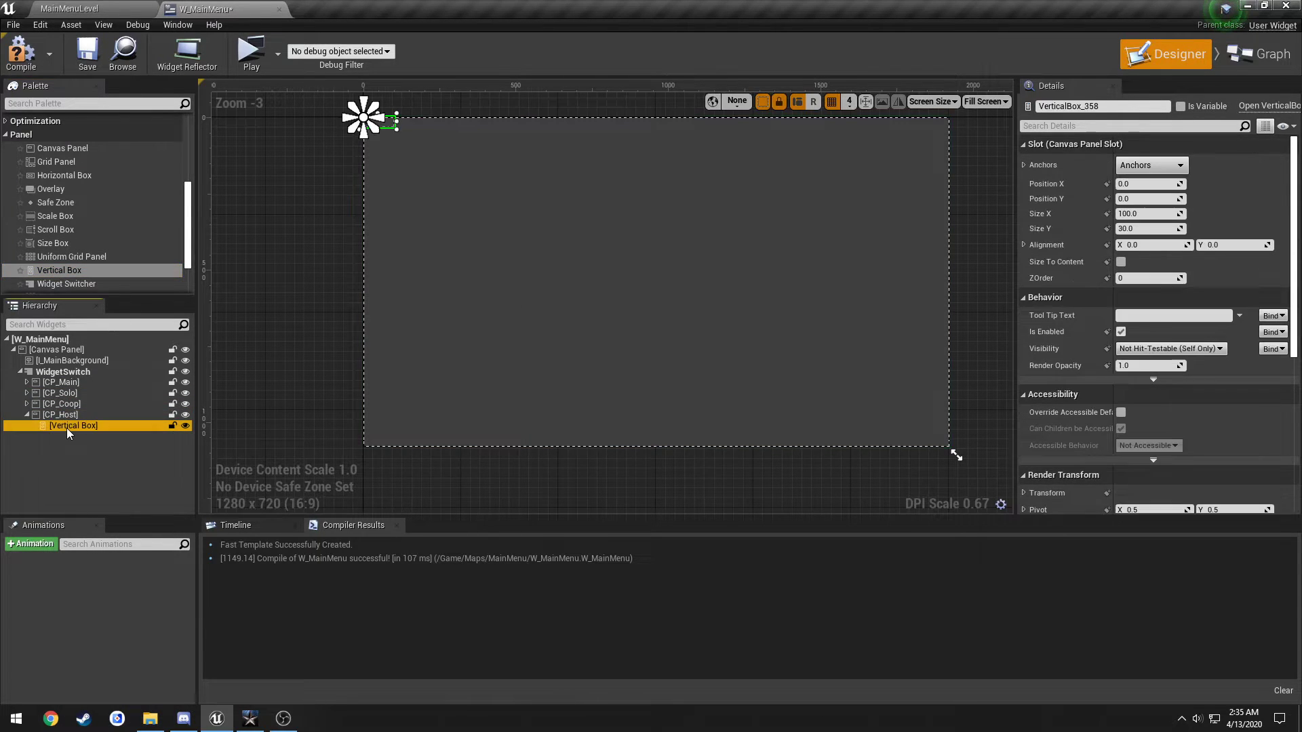
Anchor the vertical box stretched down the left with Offset Top 80, Position X 160, Size X 350
click(1133, 167)
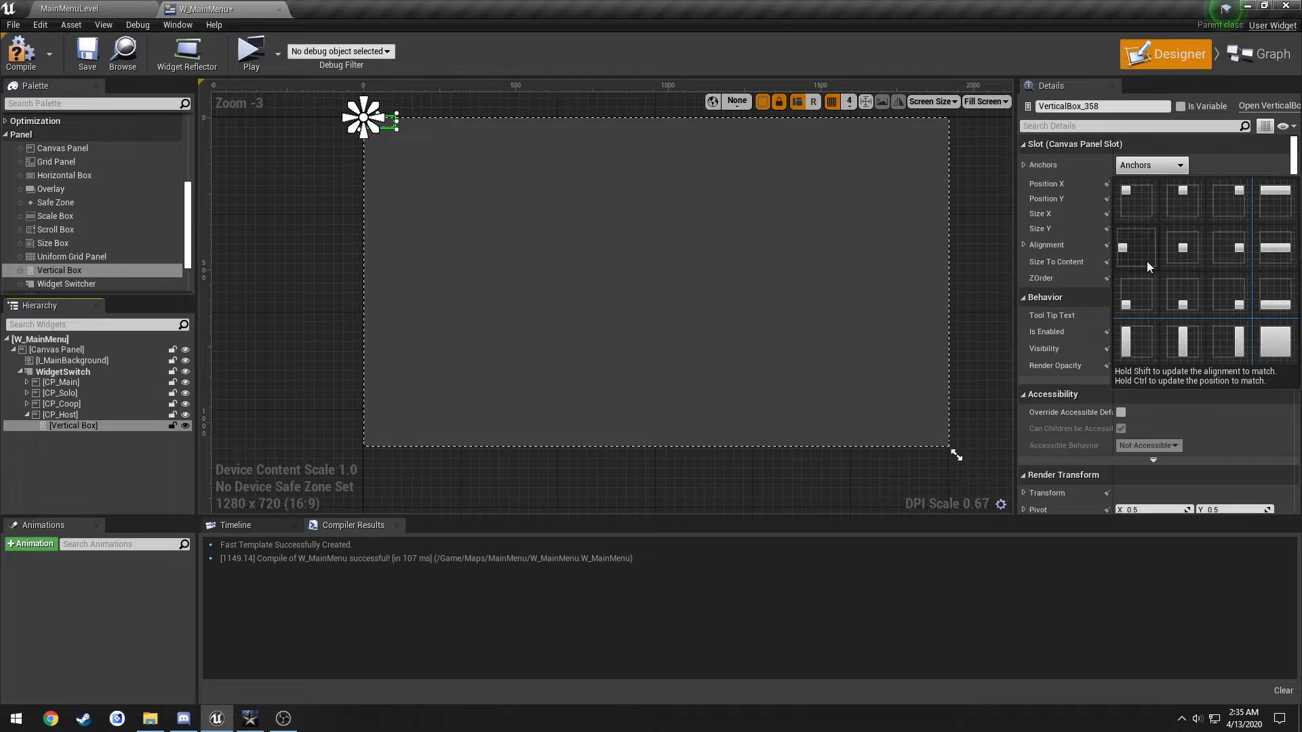
click(1138, 339)
click(1193, 229)
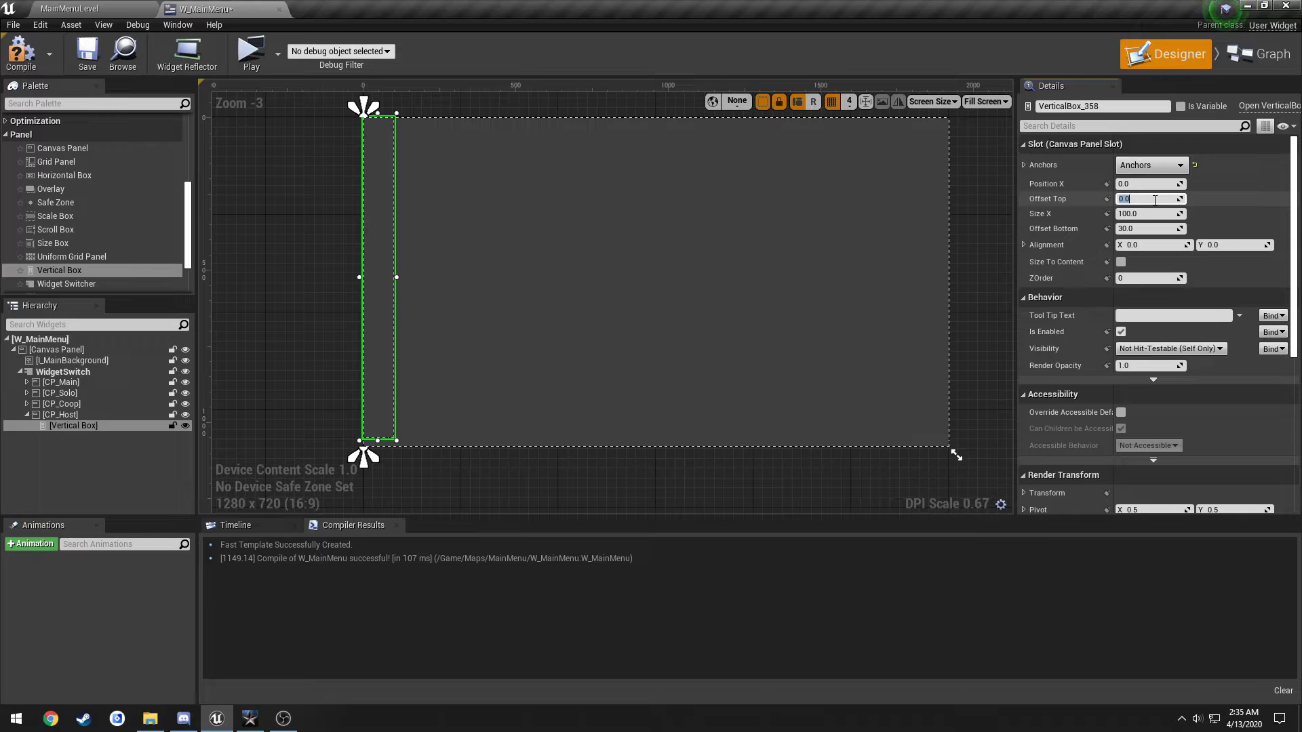
key(Return)
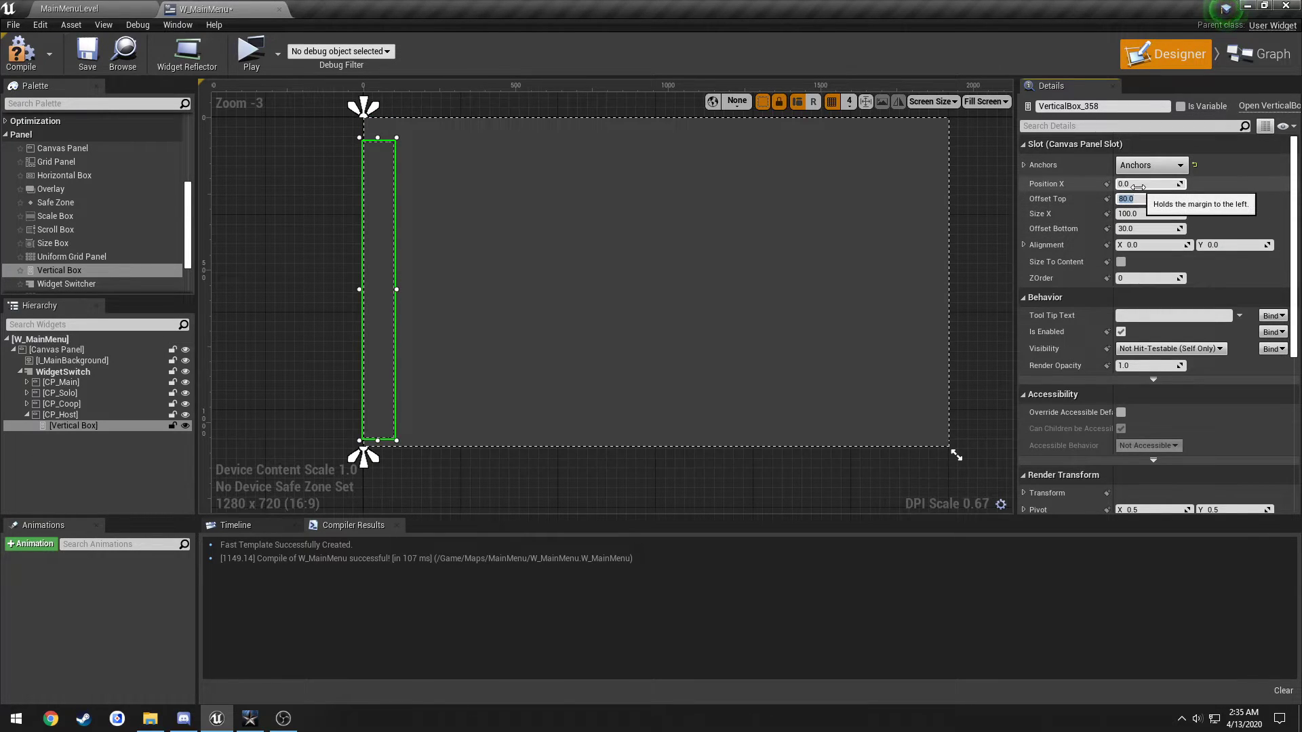
click(1139, 184)
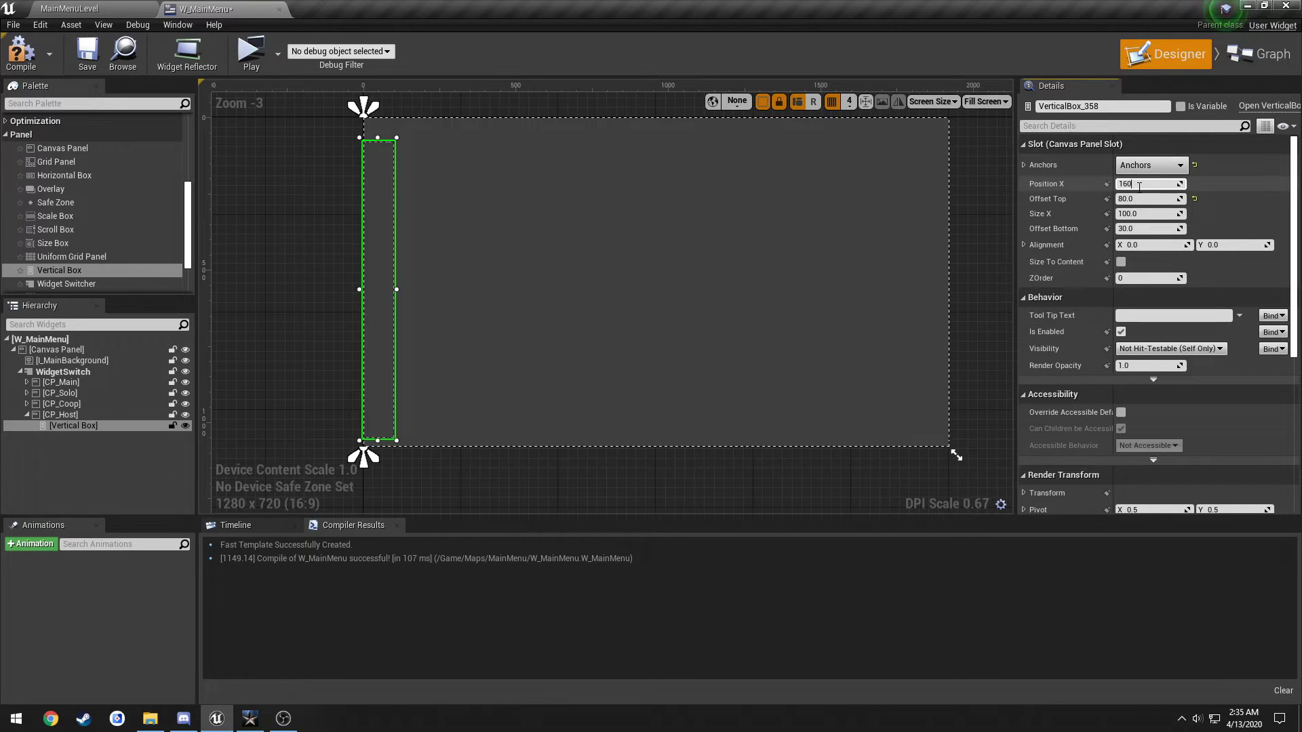
key(Return)
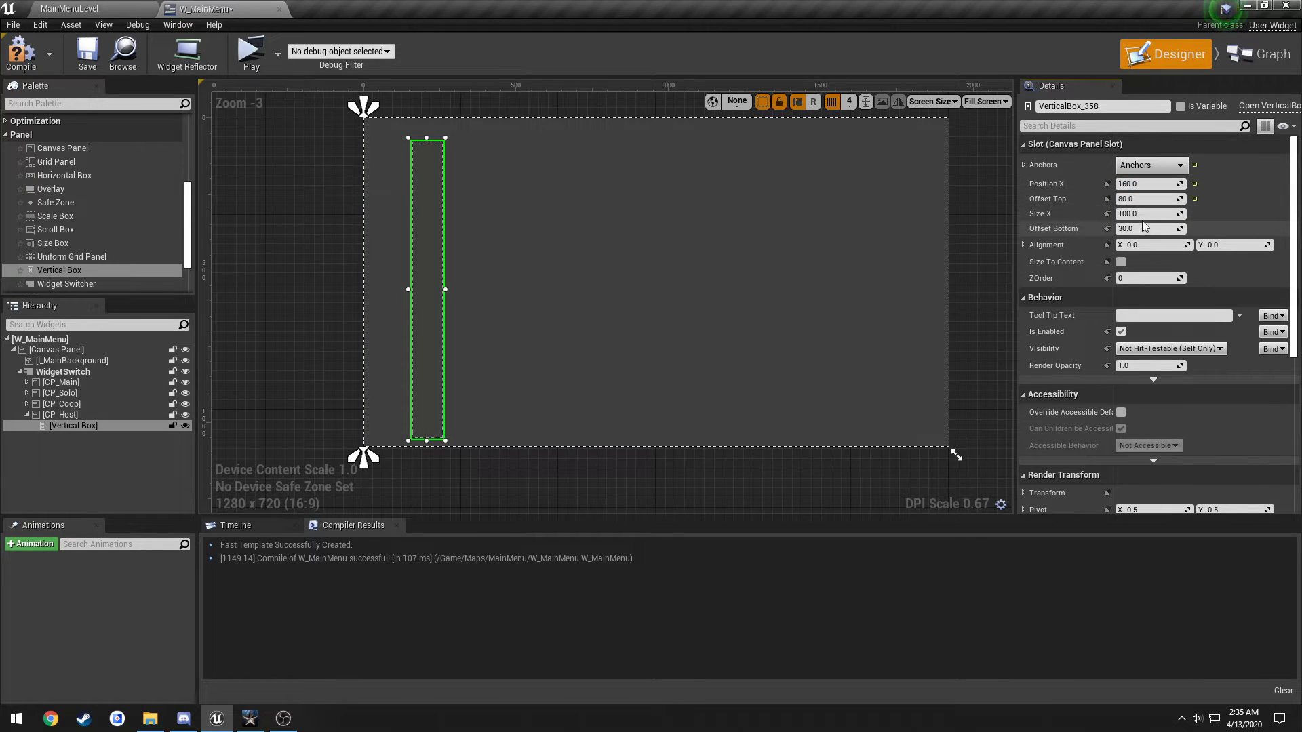
click(1142, 214)
text(350)
key(Return)
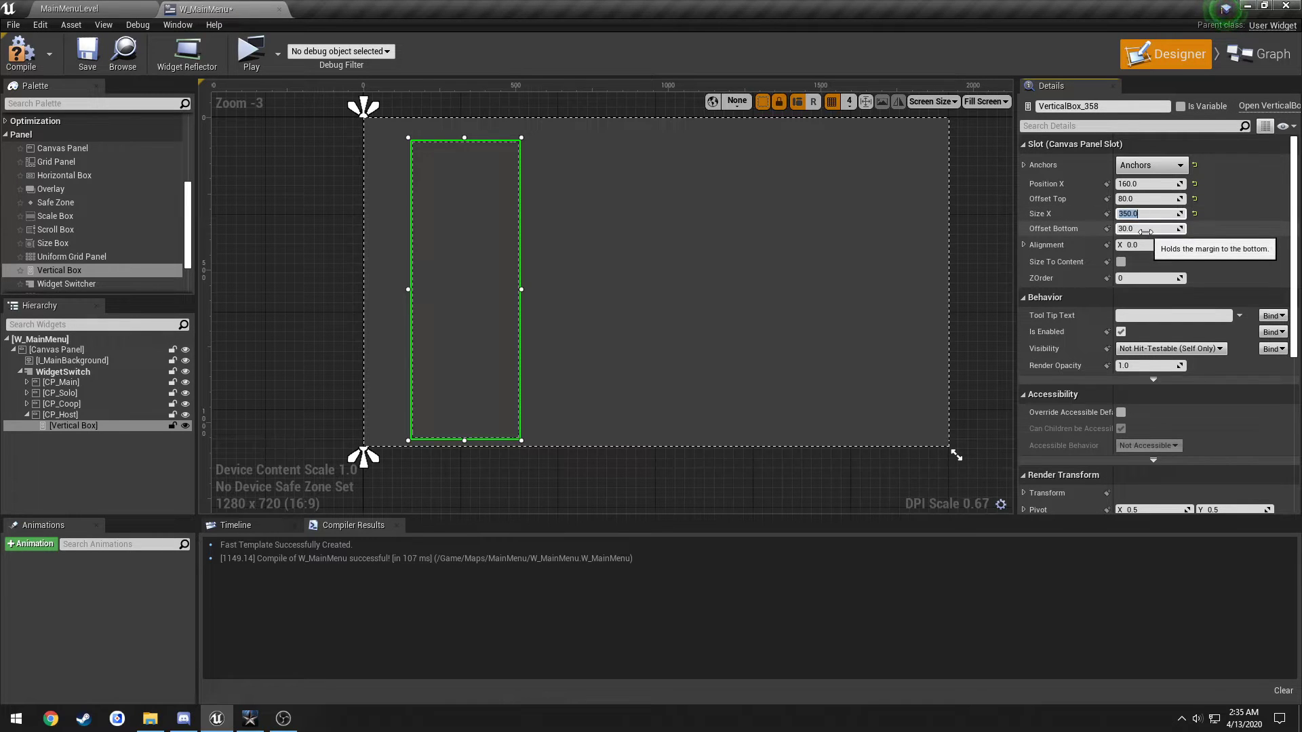
key(Tab)
click(982, 231)
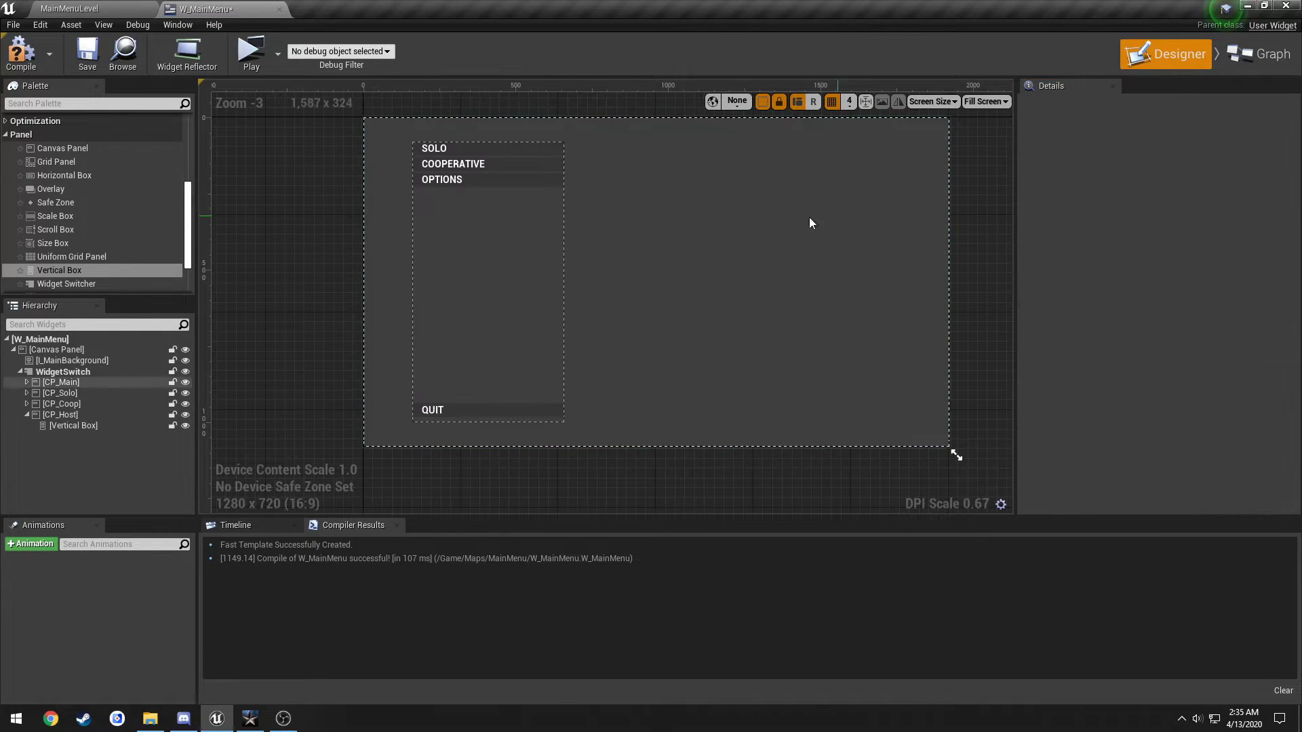
Set the vertical box's Offset Bottom to 650 and compile W_MainMenu
click(74, 426)
drag(1146, 229, 1222, 228)
click(1136, 228)
text(650)
key(Return)
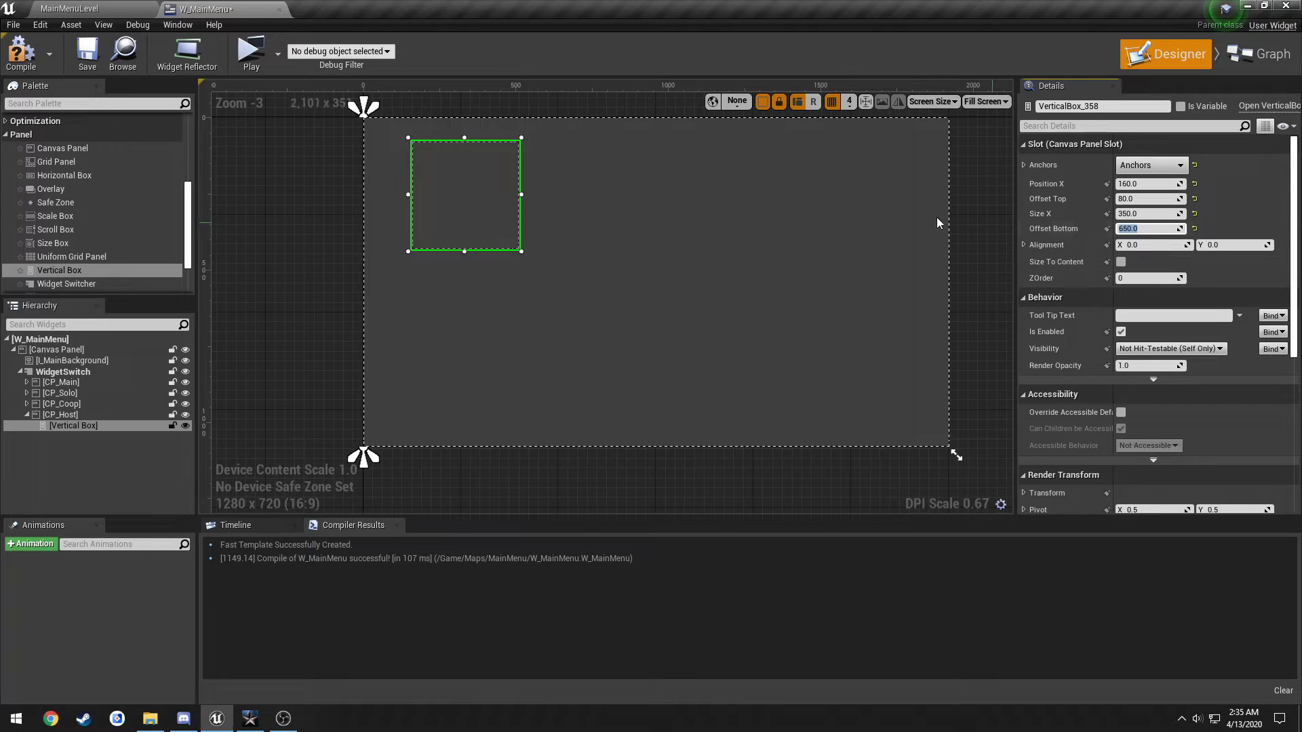
click(20, 52)
Paste two copies of the co-op HOST GAME button into CP_Host's Vertical Box
click(87, 53)
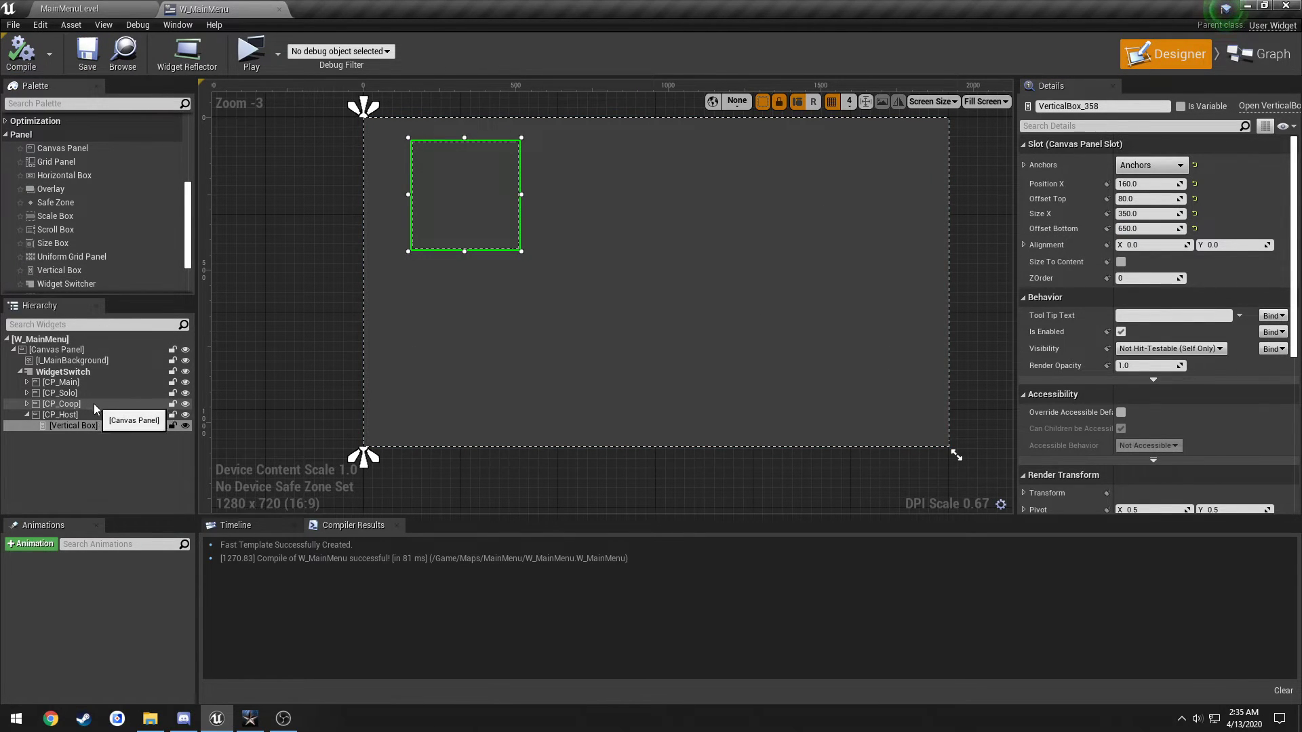
click(68, 403)
click(487, 168)
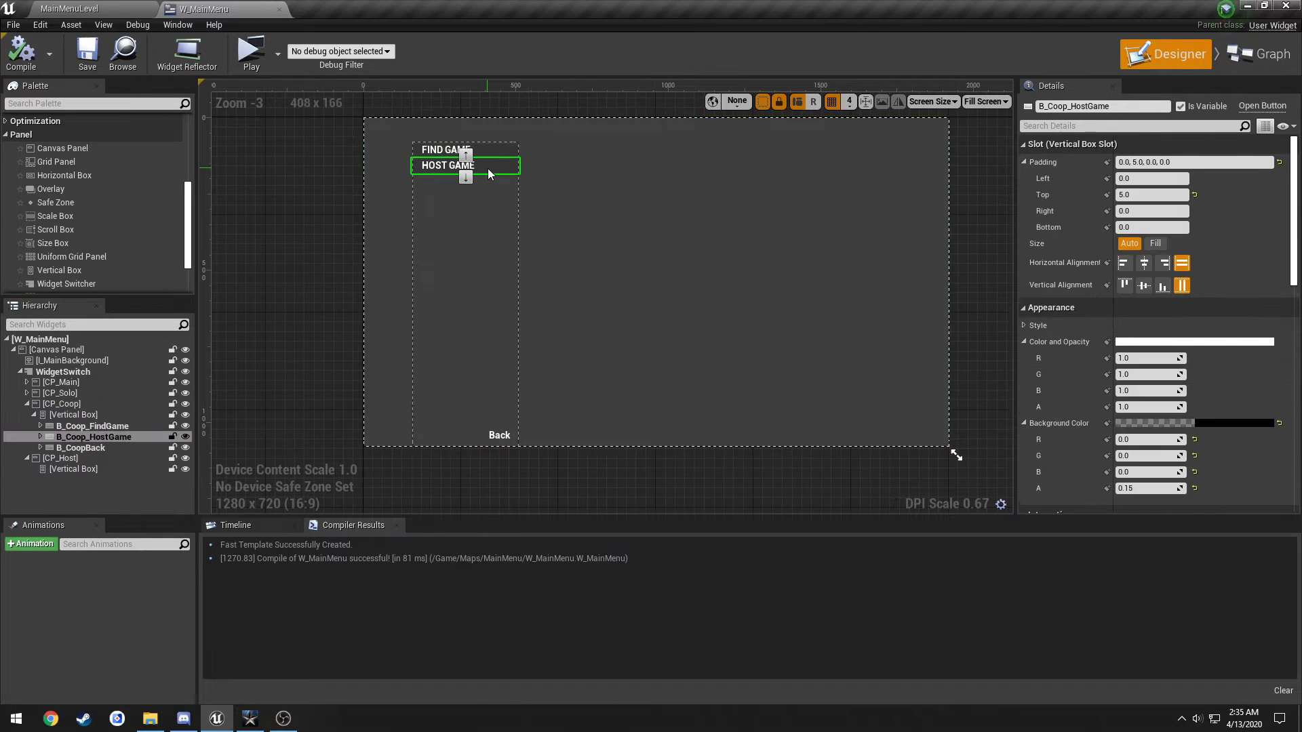
click(78, 468)
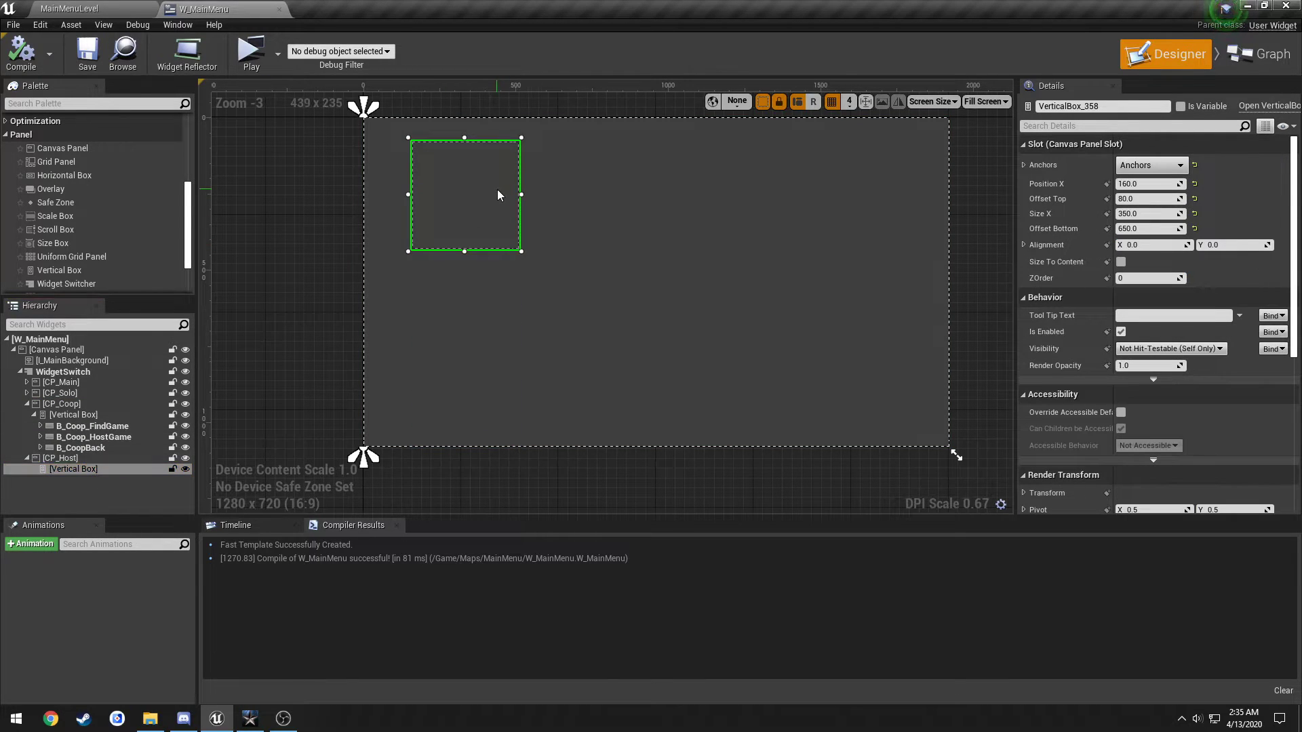
key(ctrl+v)
click(479, 197)
key(ctrl+v)
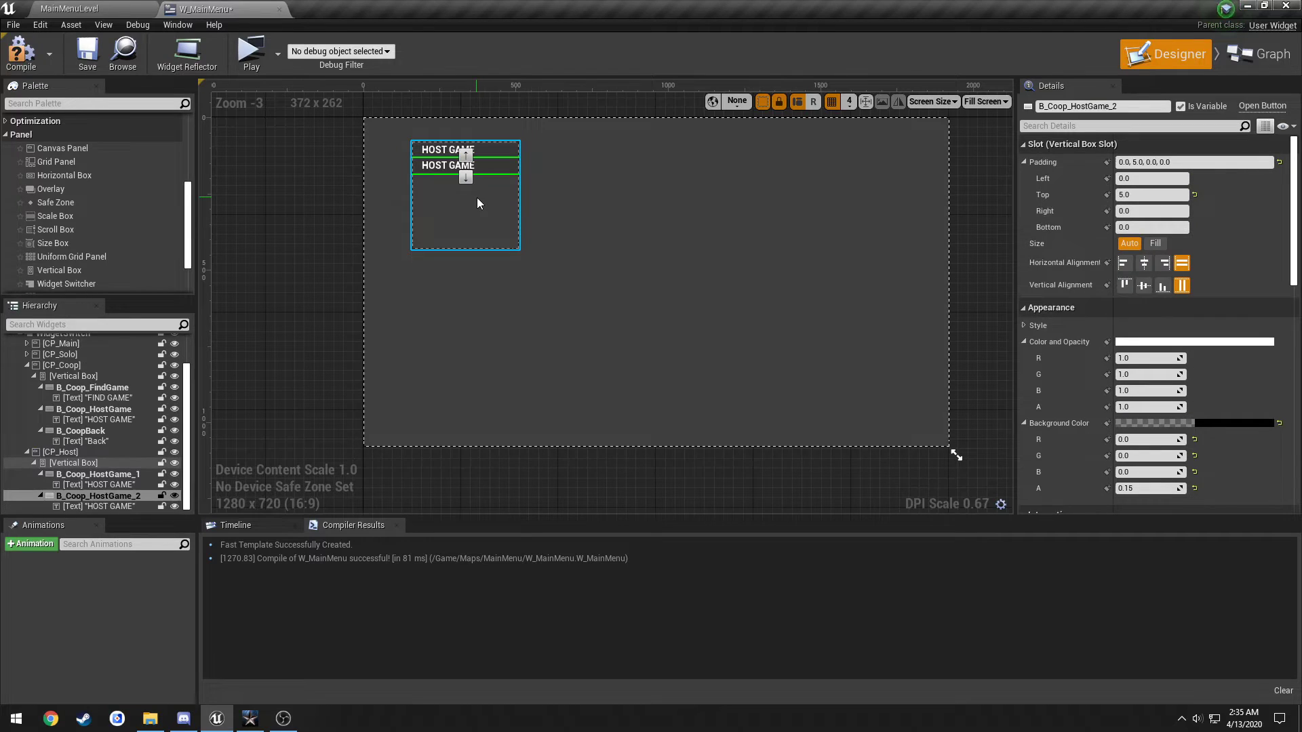
Relabel the two pasted buttons START GAME and GAME SETTINGS
click(439, 152)
scroll(495, 167, up, 4)
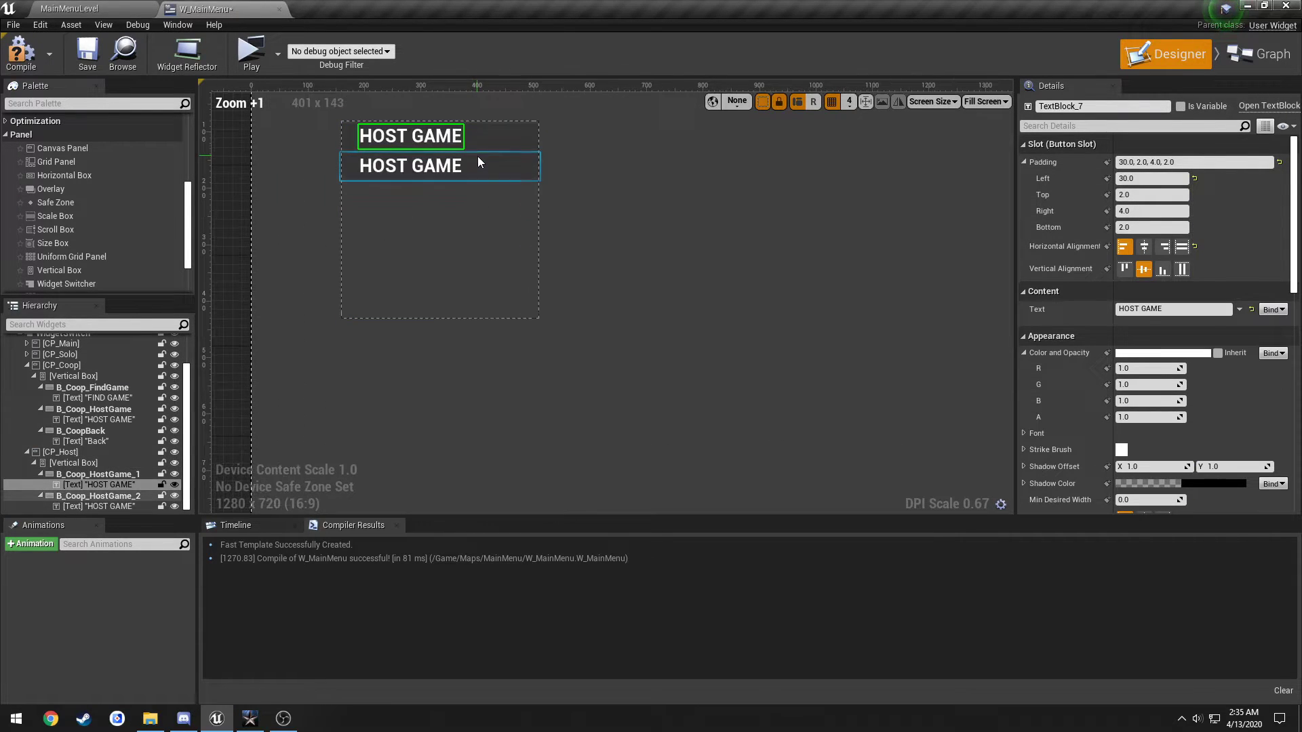
click(1180, 310)
text(START GAME)
key(Return)
click(385, 166)
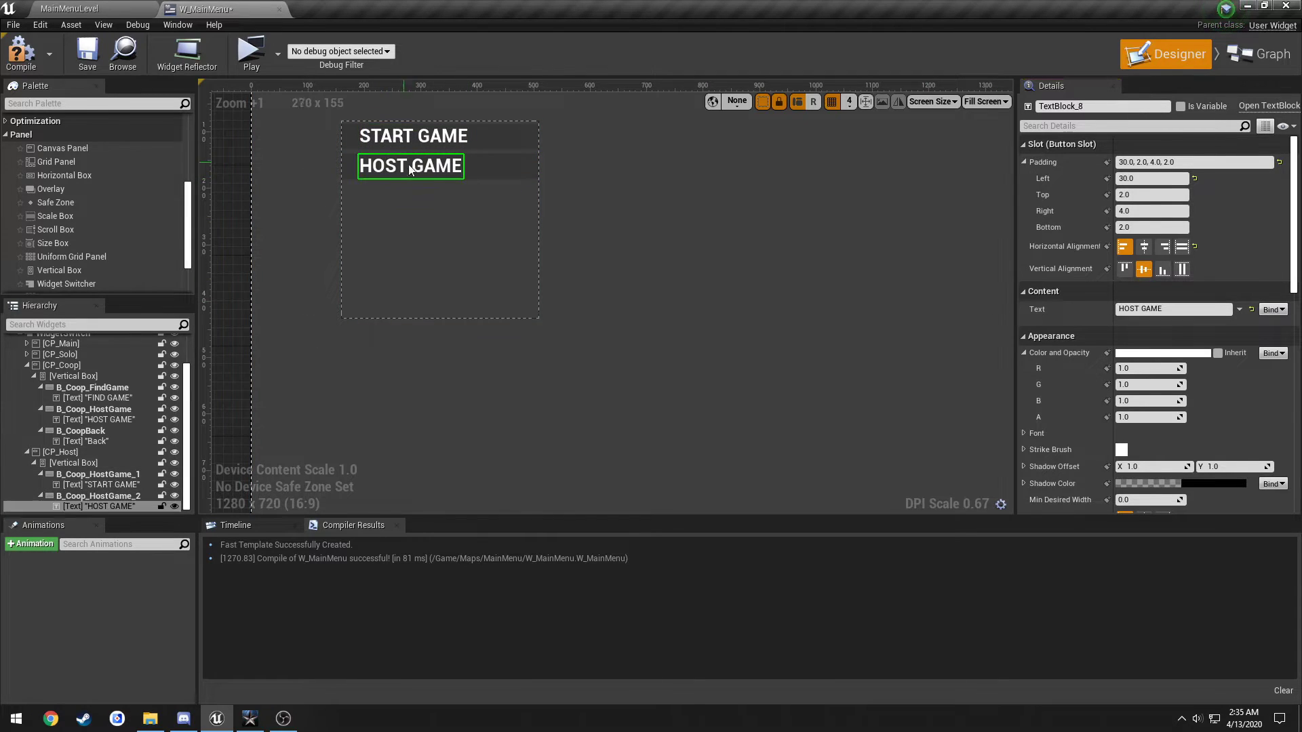
click(1162, 310)
text(GAME SETT)
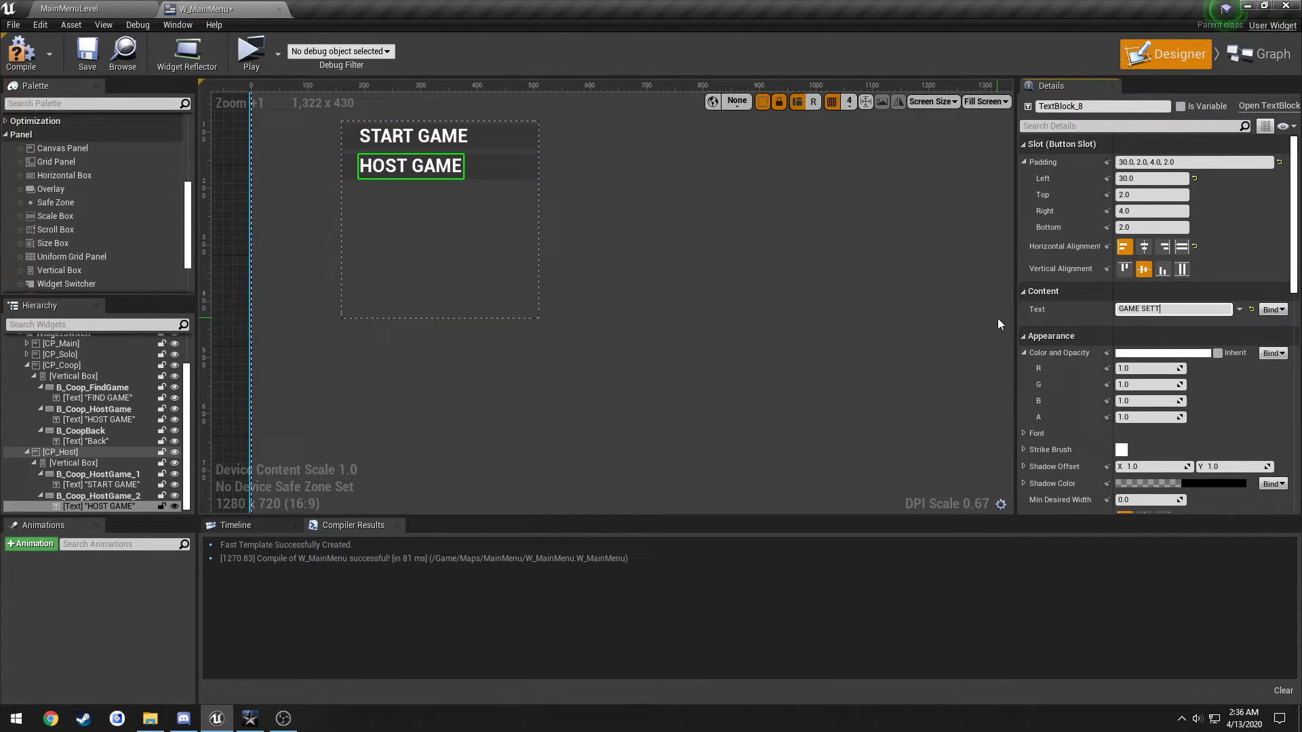
text(INGS)
key(Return)
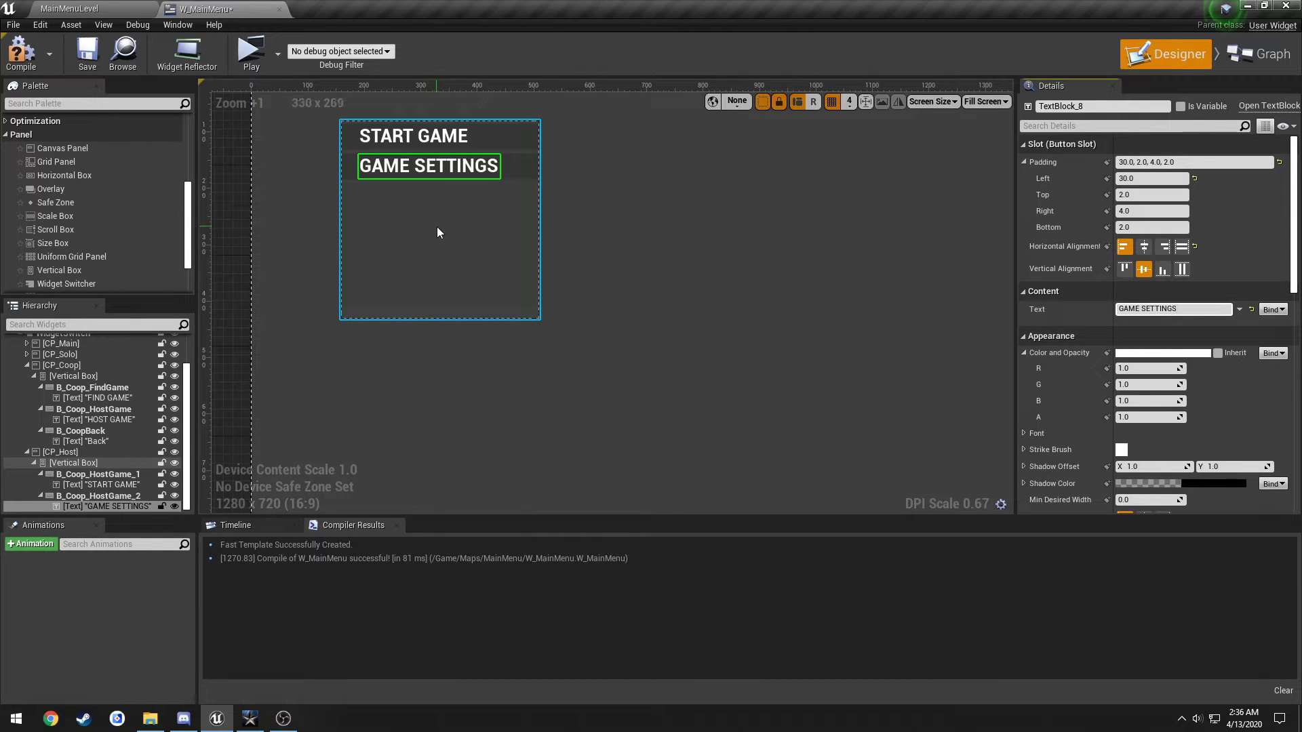
Set the host Vertical Box's Offset Bottom to 750, then compile and save
scroll(429, 232, down, 1)
click(429, 232)
scroll(429, 235, down, 1)
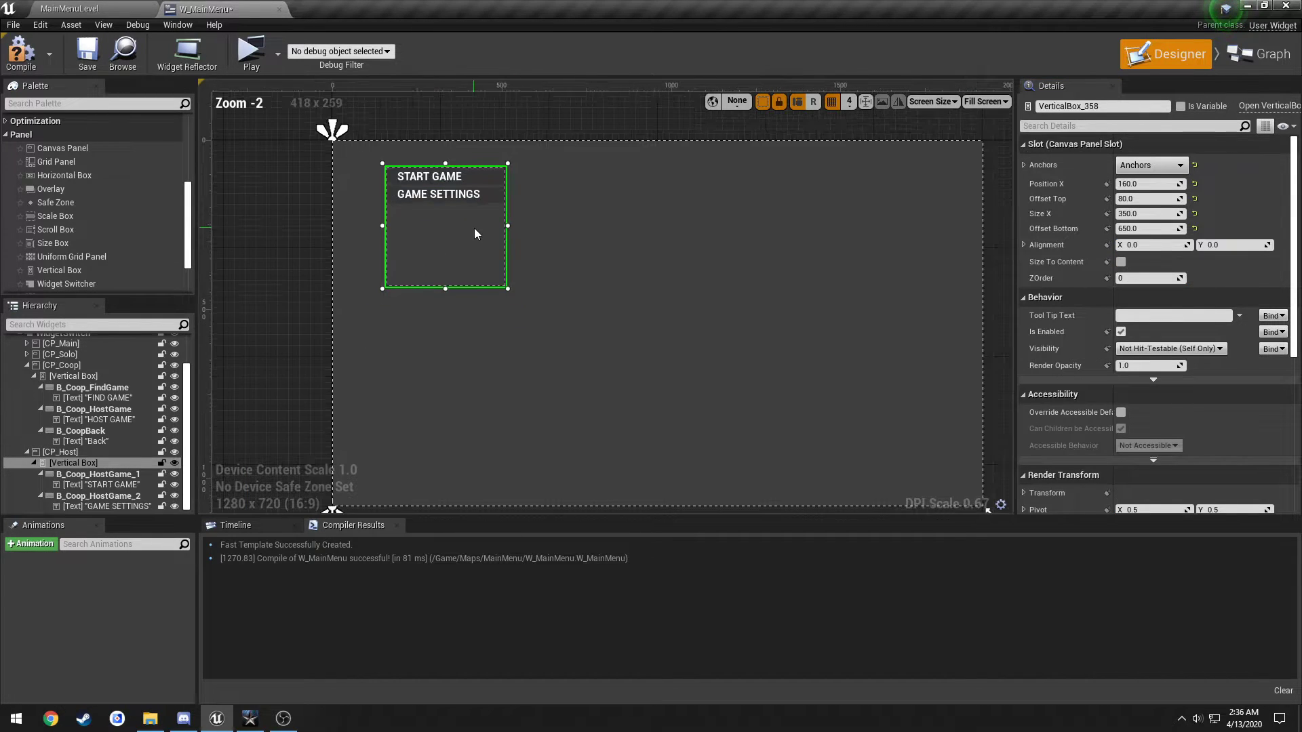
click(1148, 231)
text(700)
key(Return)
text(750)
key(Return)
click(21, 52)
click(82, 52)
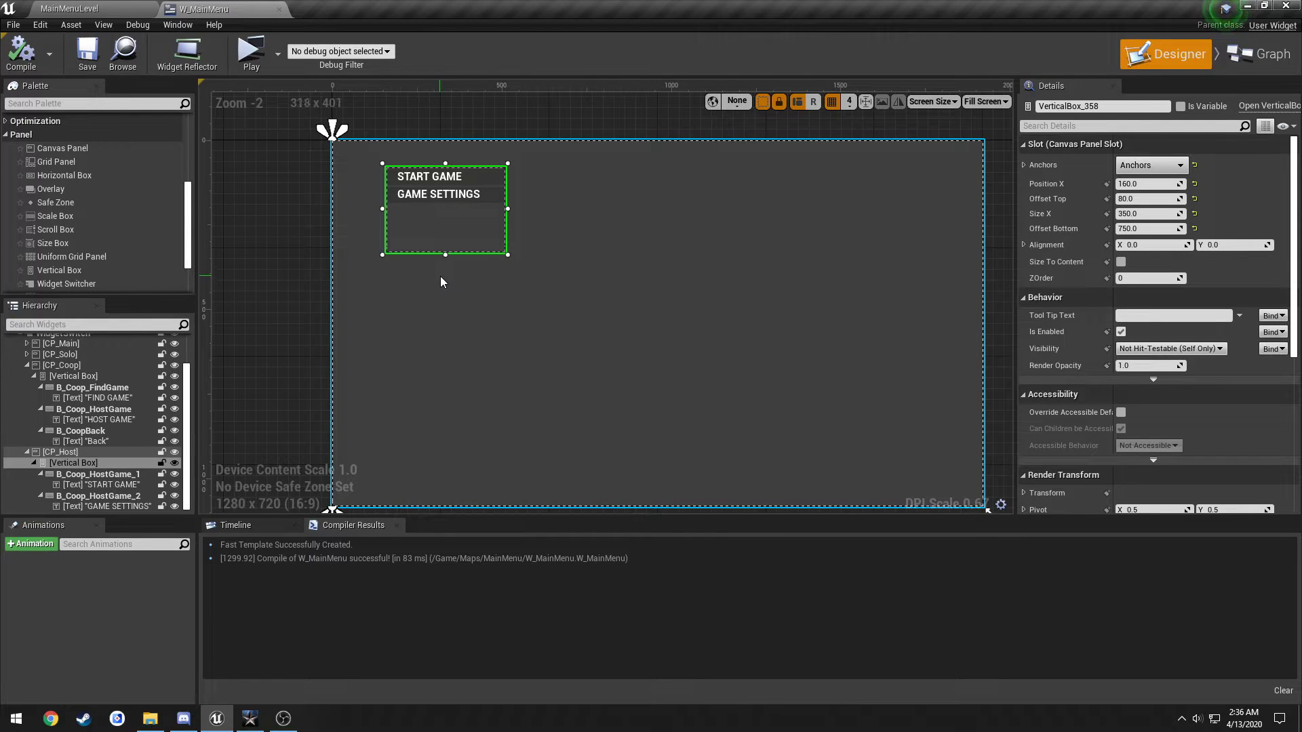
Collapse the co-op and host button entries in the hierarchy tree
right_drag(441, 275, 436, 244)
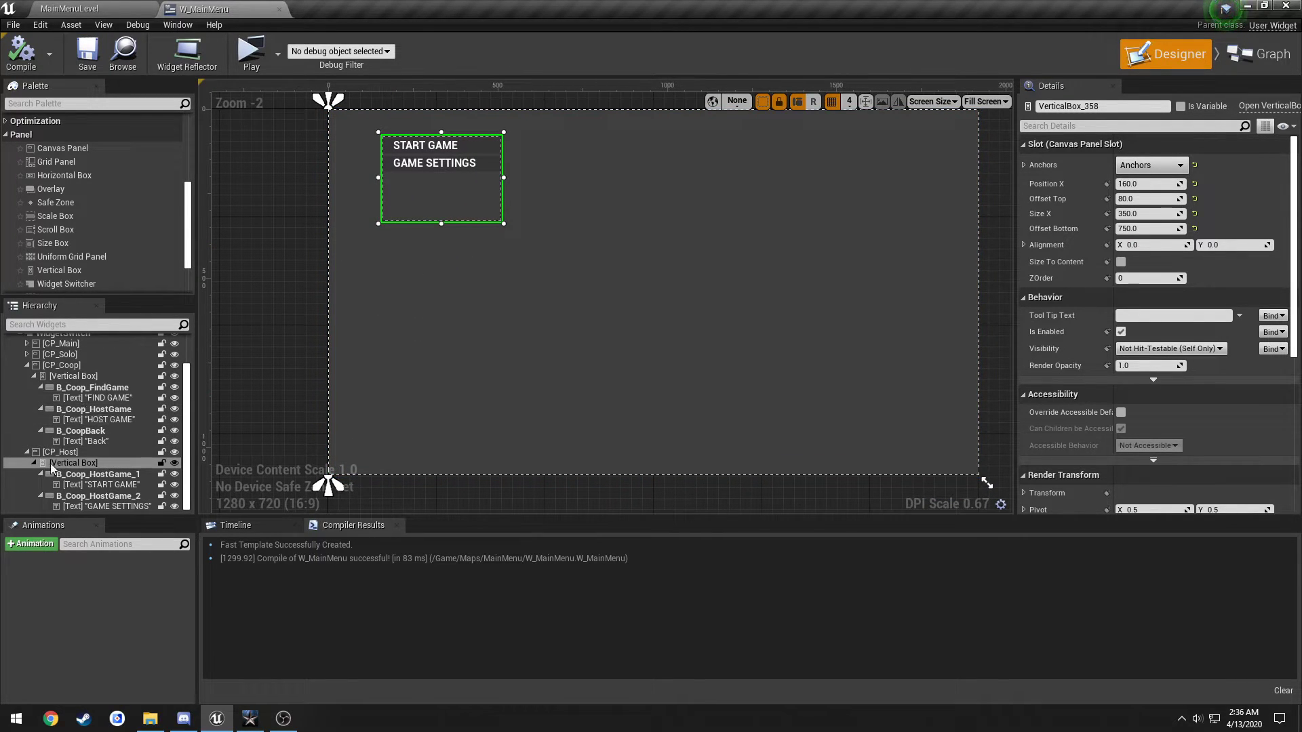
click(44, 477)
click(41, 494)
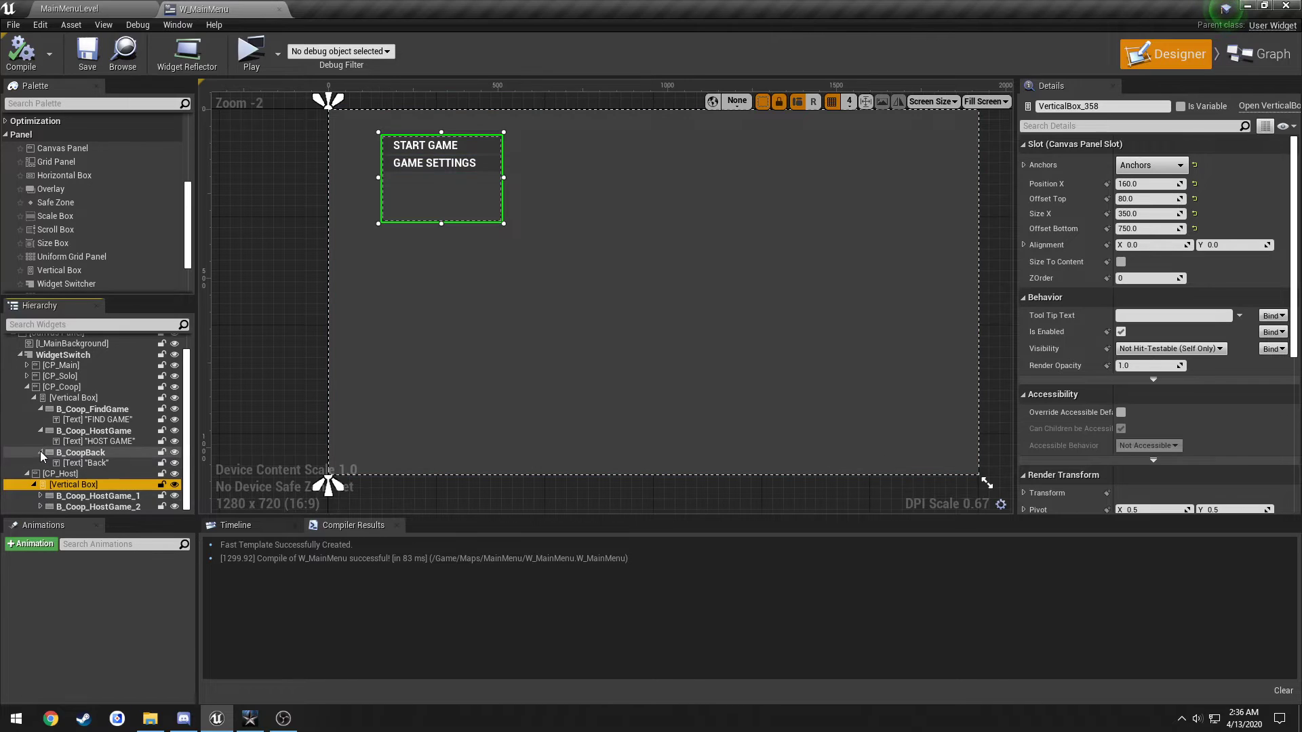
click(41, 453)
click(41, 441)
click(40, 425)
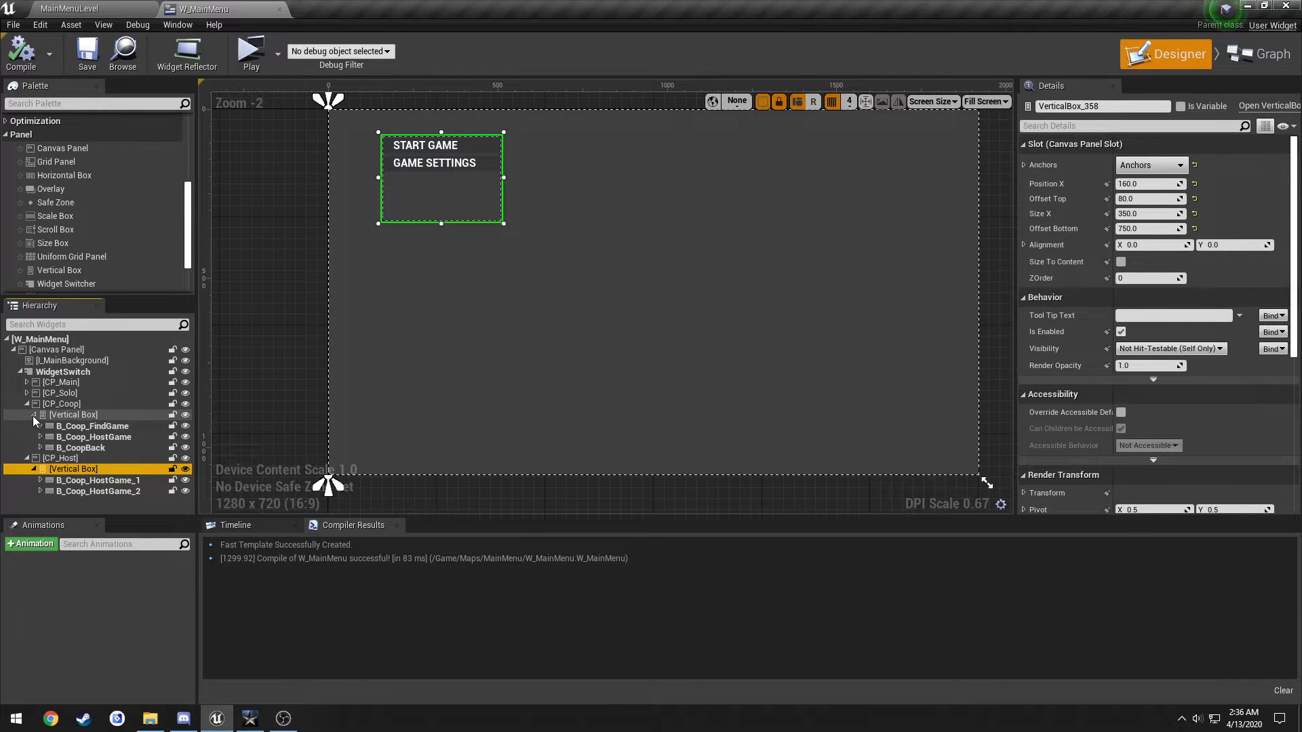
click(34, 415)
click(76, 439)
scroll(118, 244, up, 8)
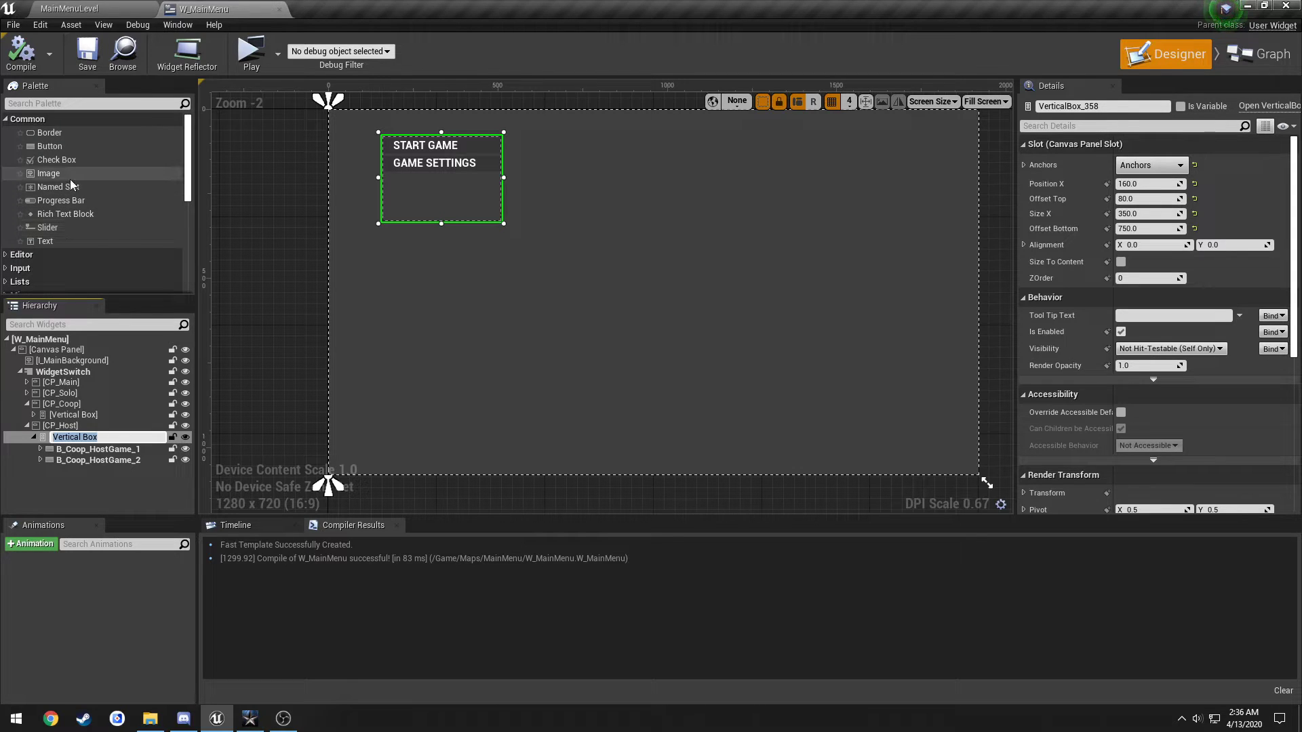
Add an Image to CP_Host, anchored bottom-left with Position Y reset to 0
drag(54, 177, 68, 439)
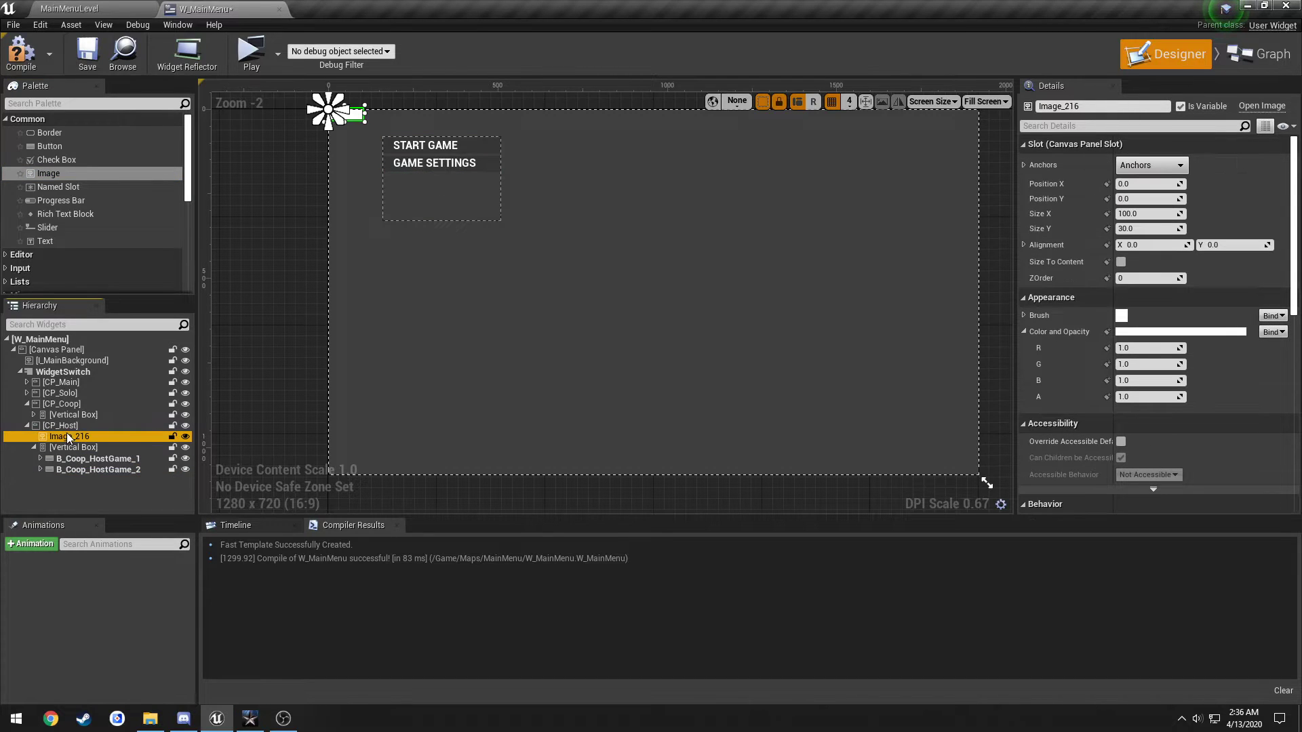
click(1152, 165)
click(1132, 296)
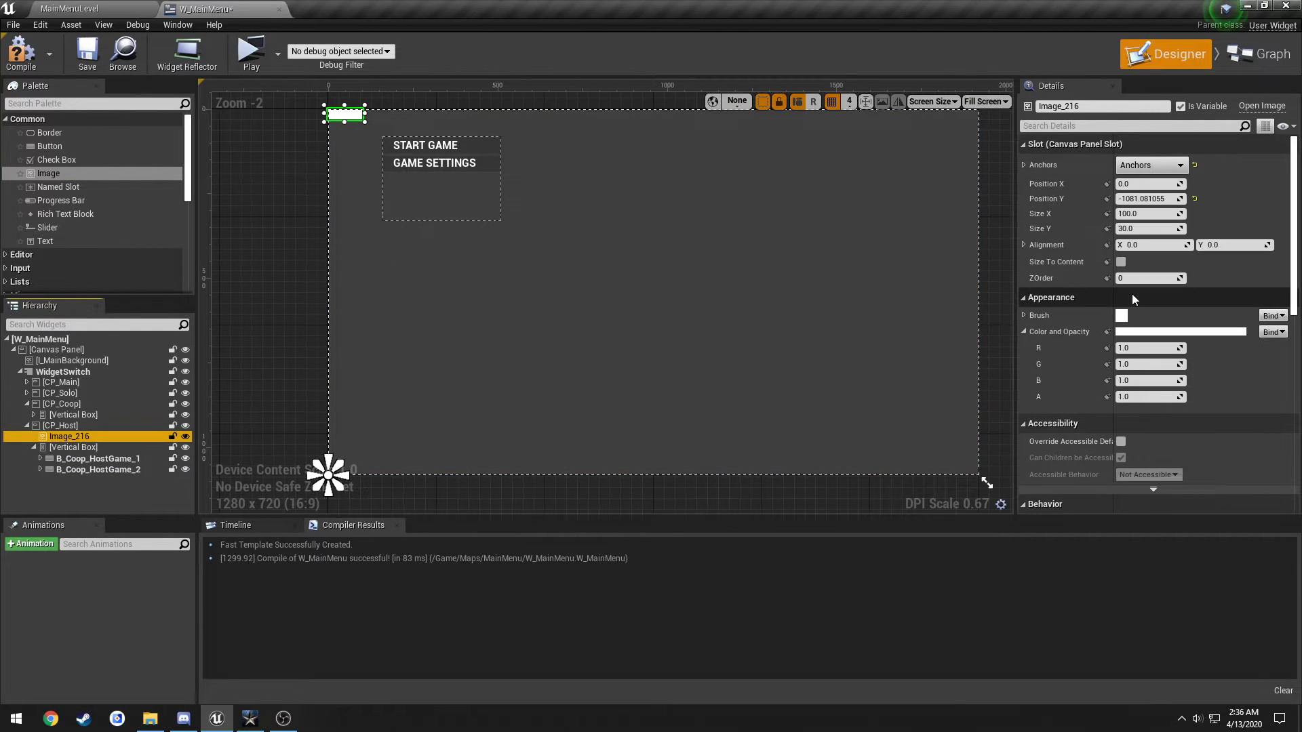
click(1194, 199)
scroll(550, 409, up, 2)
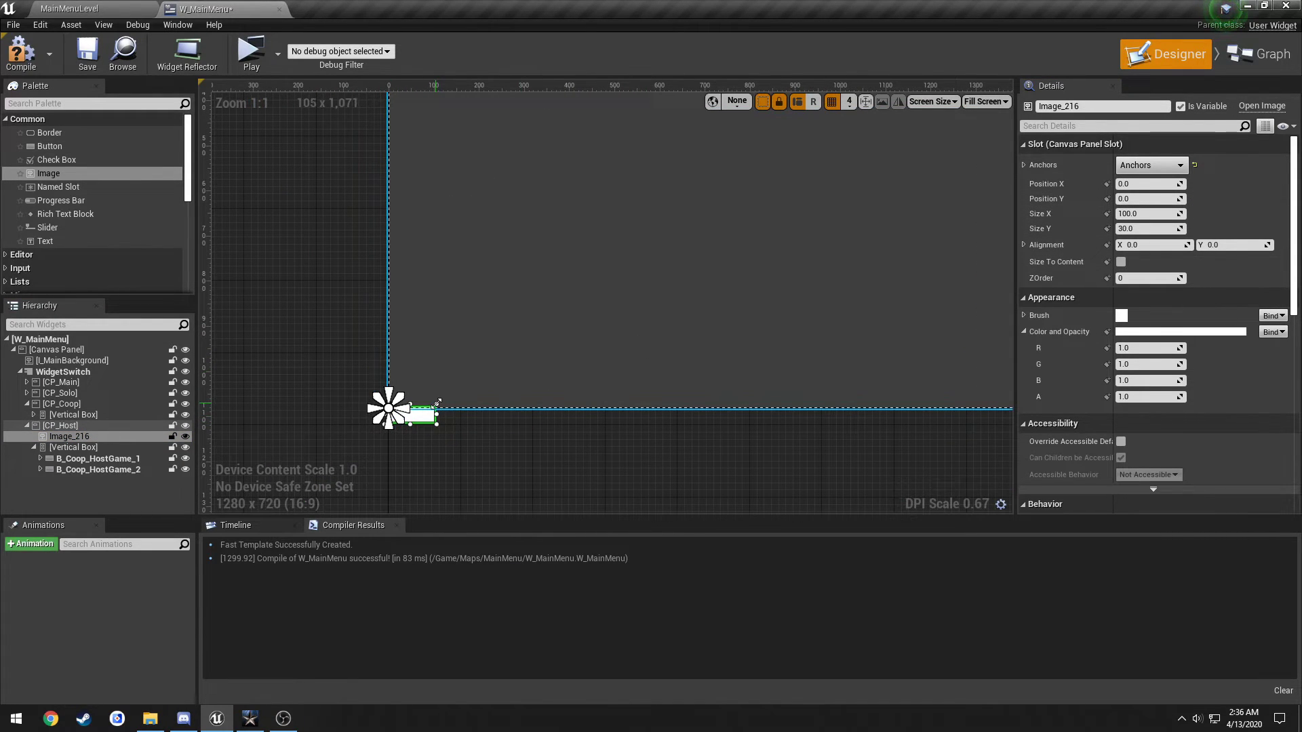
Resize the image to about 599 by 521 and compare it with the game lobby
drag(437, 405, 645, 185)
scroll(573, 278, down, 3)
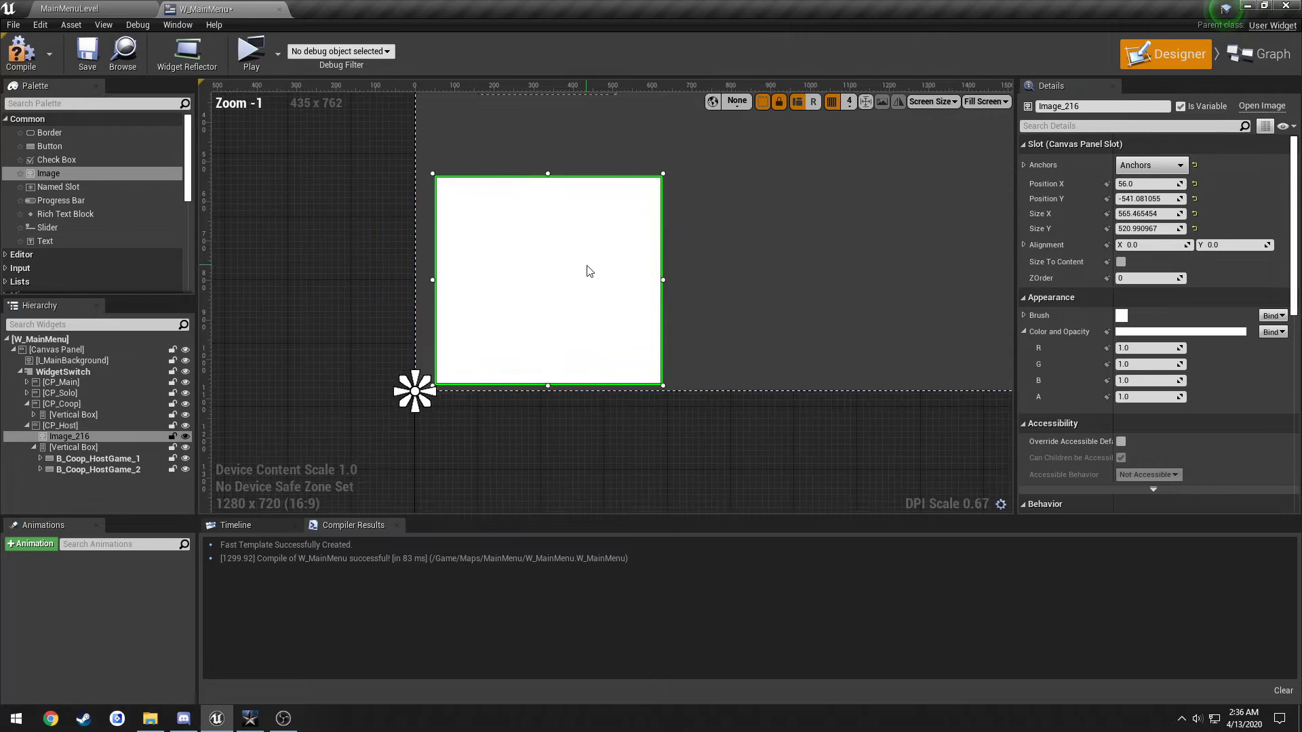
drag(584, 286, 572, 285)
key(alt+Tab)
click(506, 357)
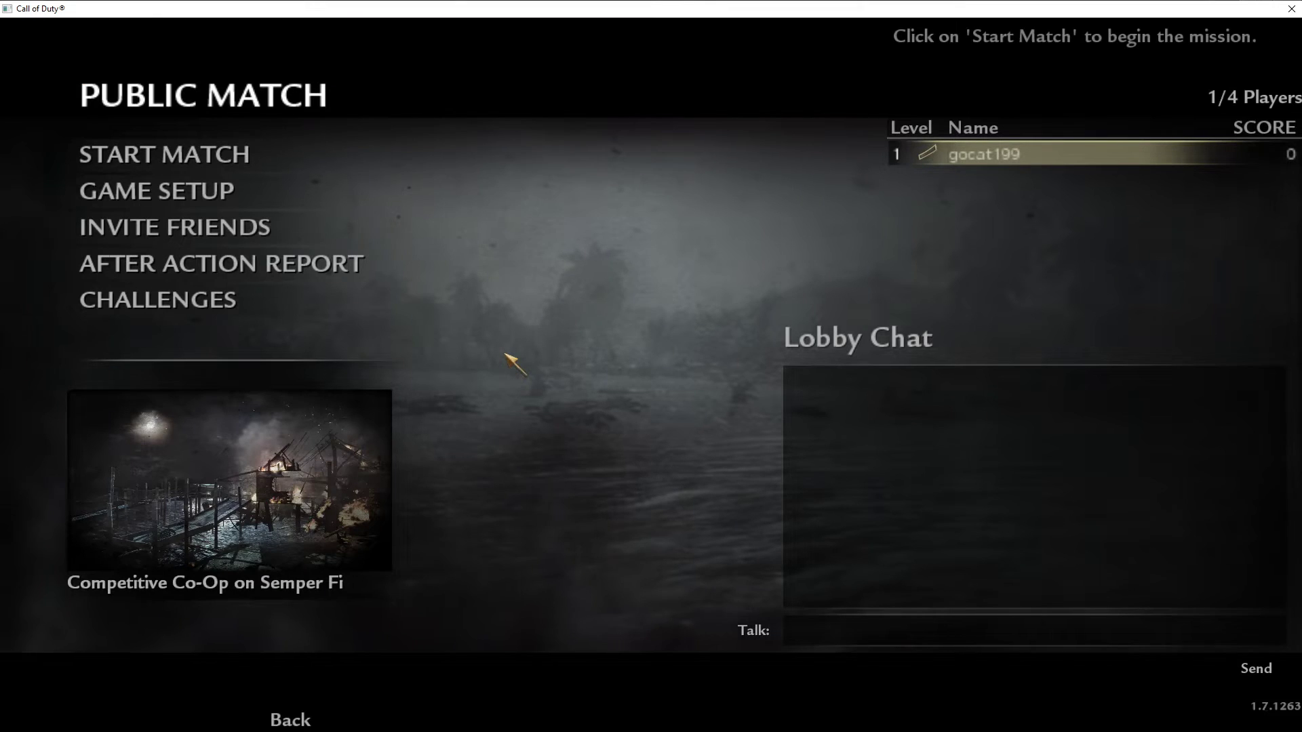
key(alt+Tab)
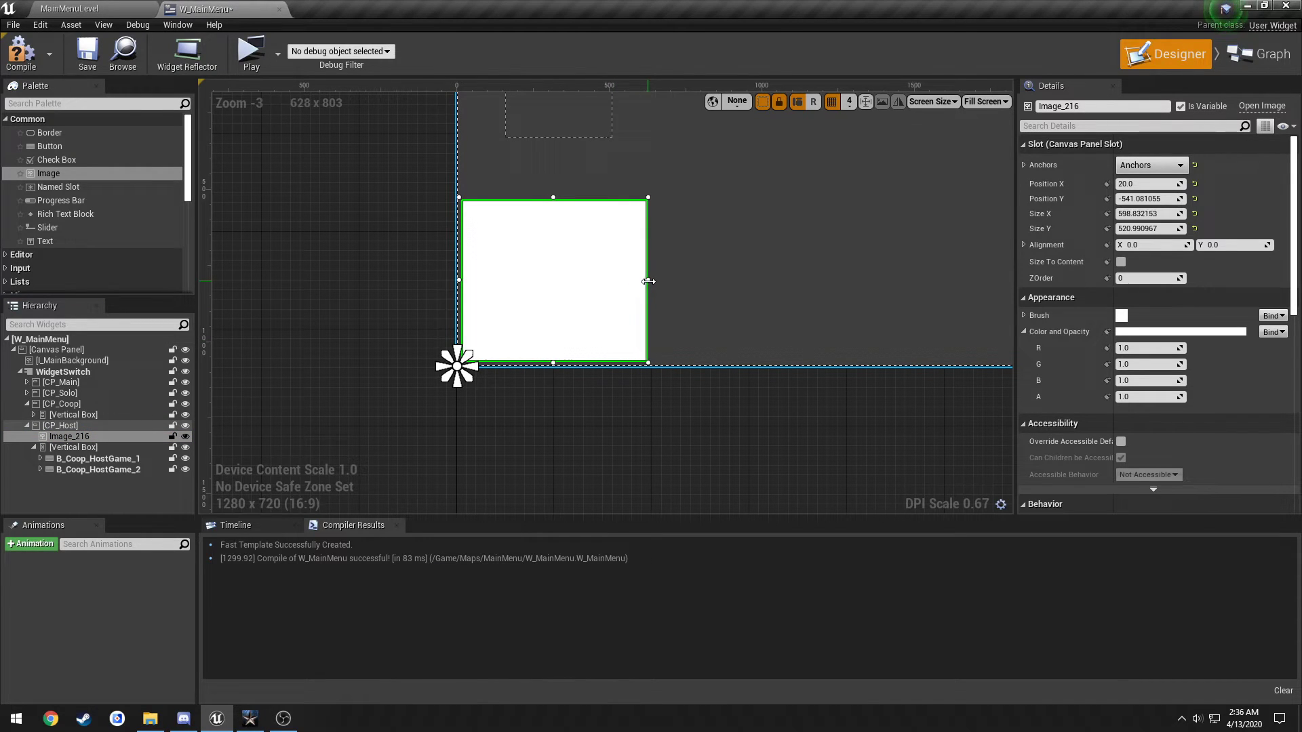
Adjust the image size, compile, save, and test the co-op menu in a standalone preview
drag(649, 281, 662, 281)
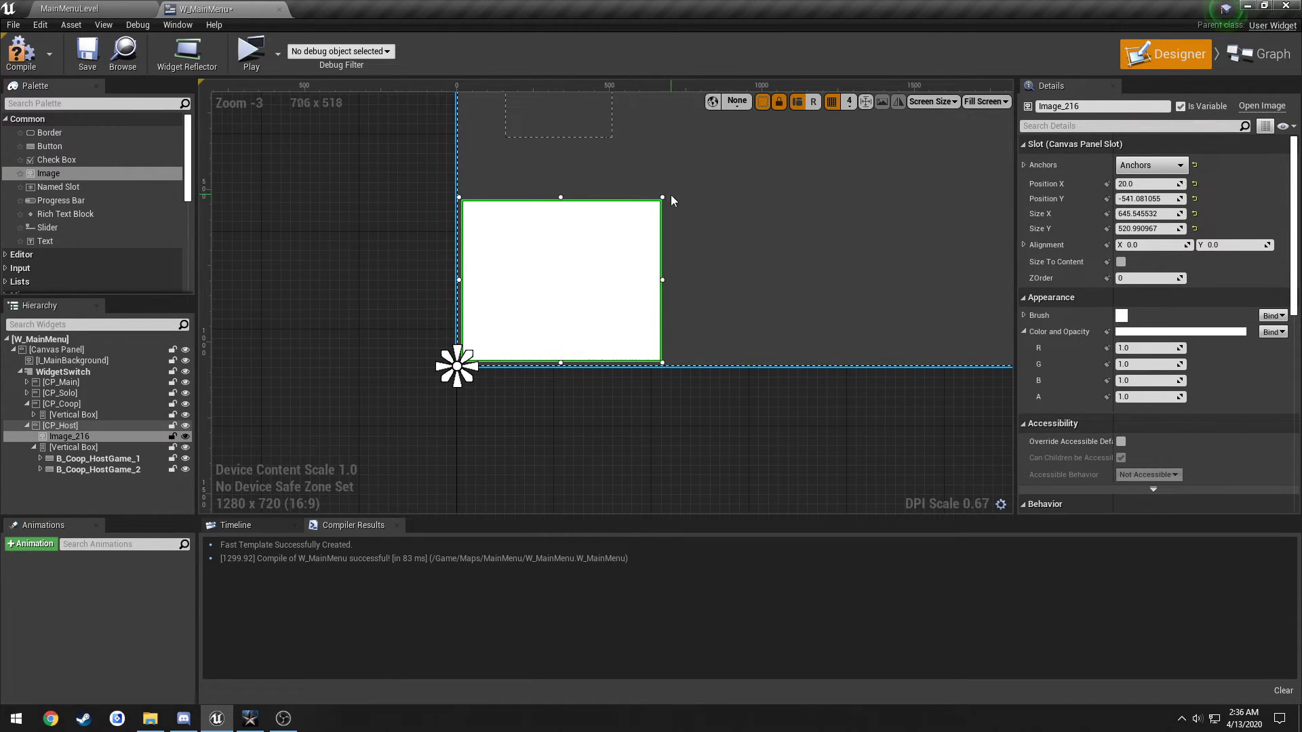
drag(662, 198, 651, 172)
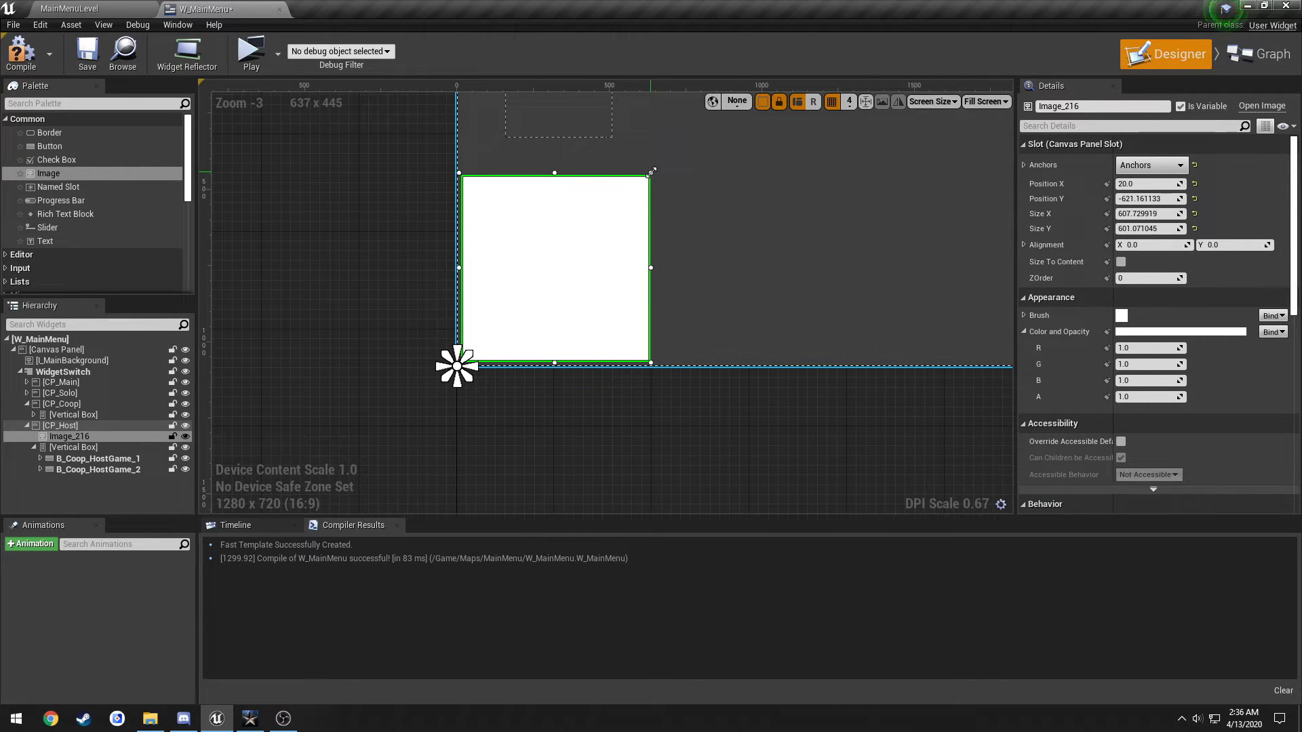
right_drag(685, 205, 584, 293)
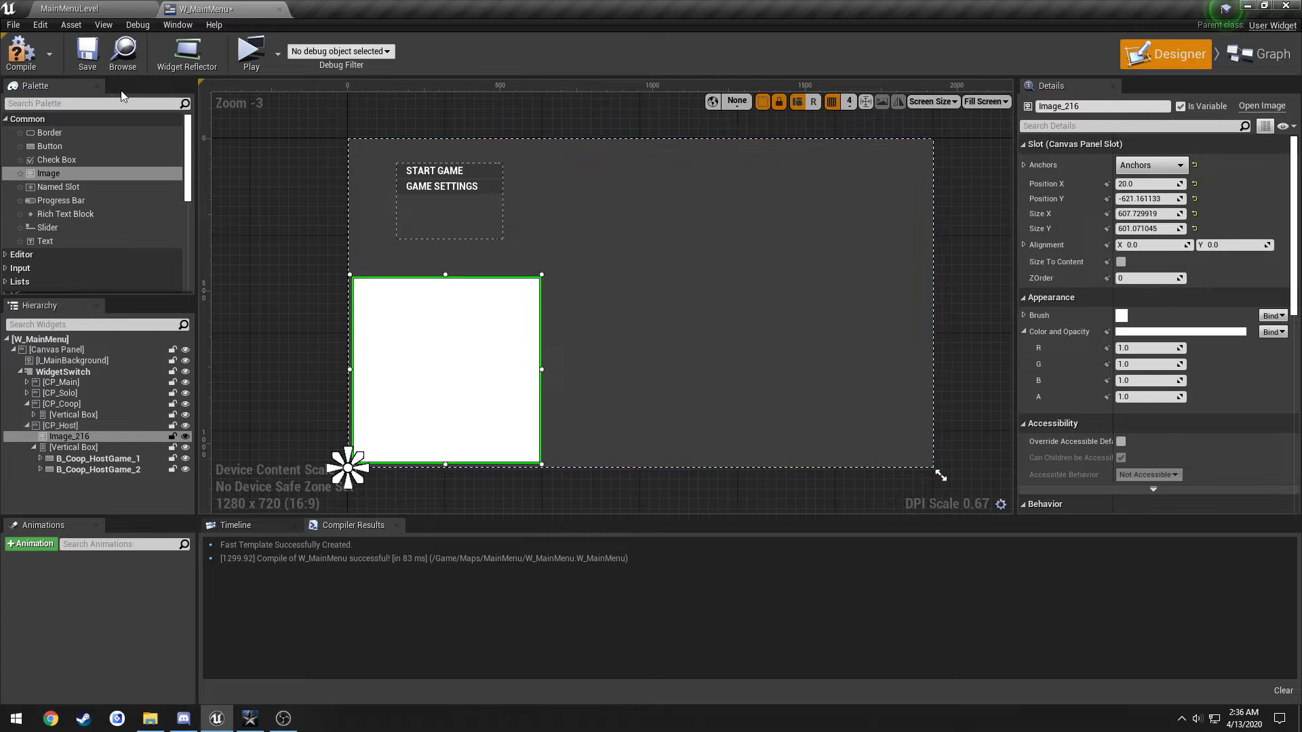
click(21, 51)
click(87, 51)
click(252, 56)
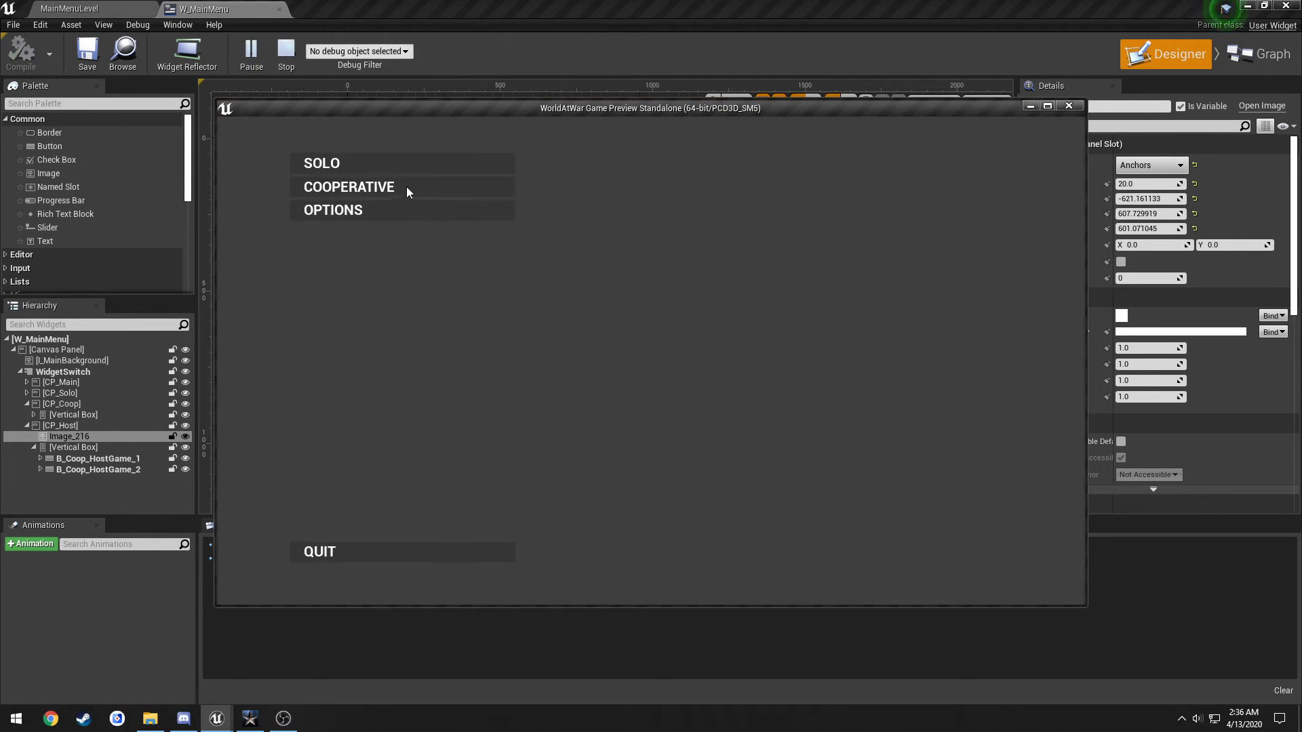
click(407, 188)
click(1069, 106)
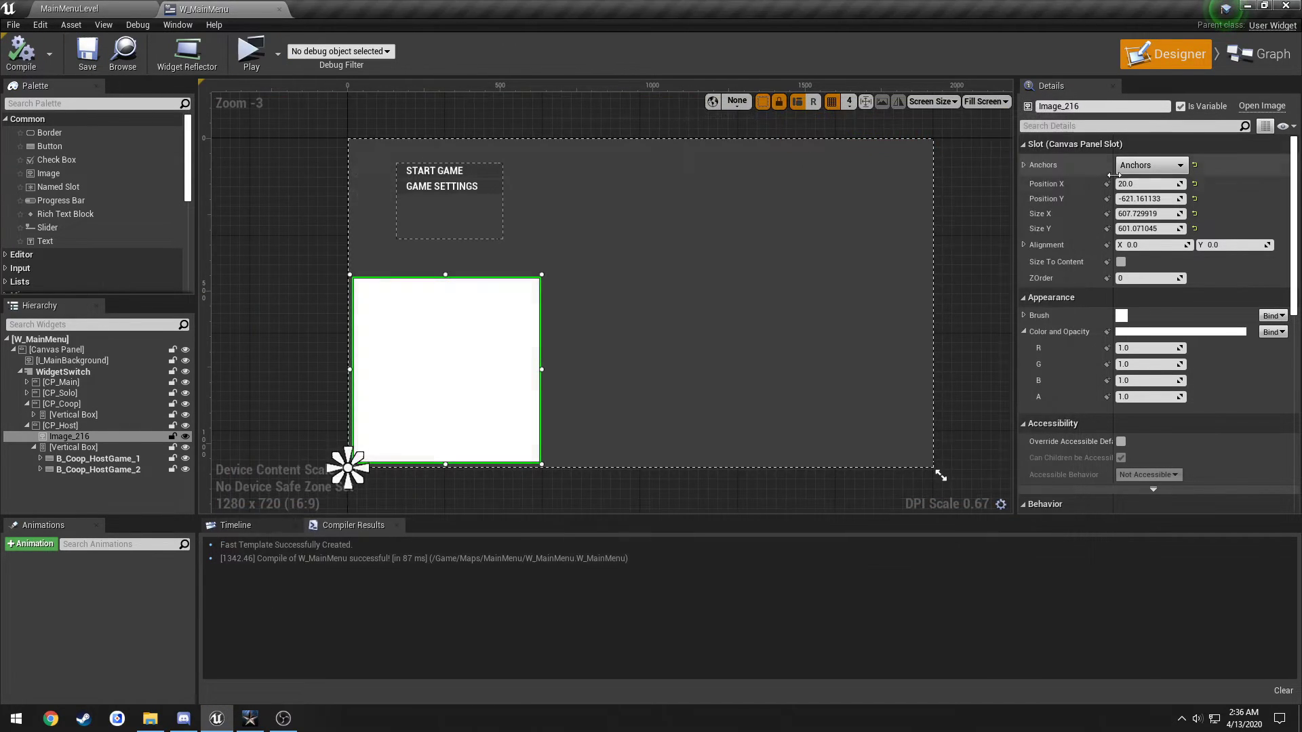
Size the image 600 × 600 and position it at X 40, Y -640
text(600)
key(Tab)
text(600)
key(Return)
scroll(442, 397, up, 1)
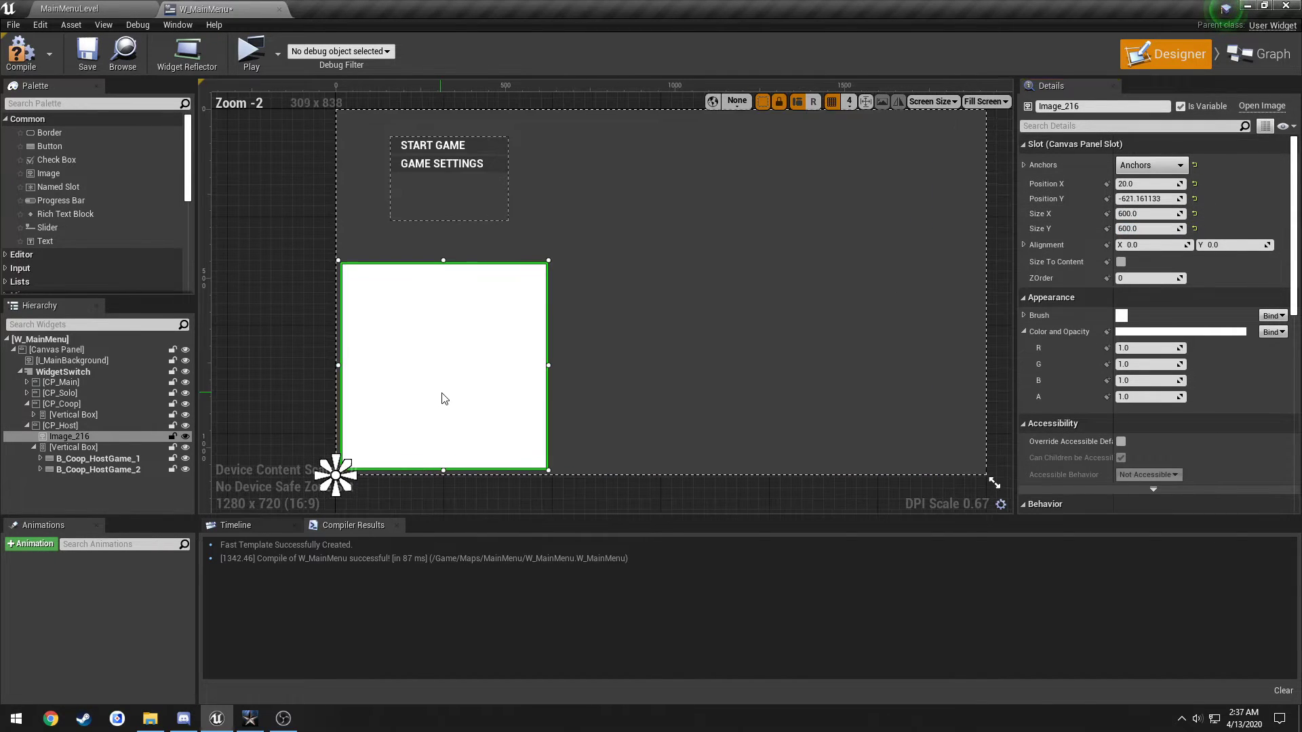
mouse_move(442, 397)
mouse_down()
mouse_move(459, 398)
mouse_move(449, 394)
mouse_up()
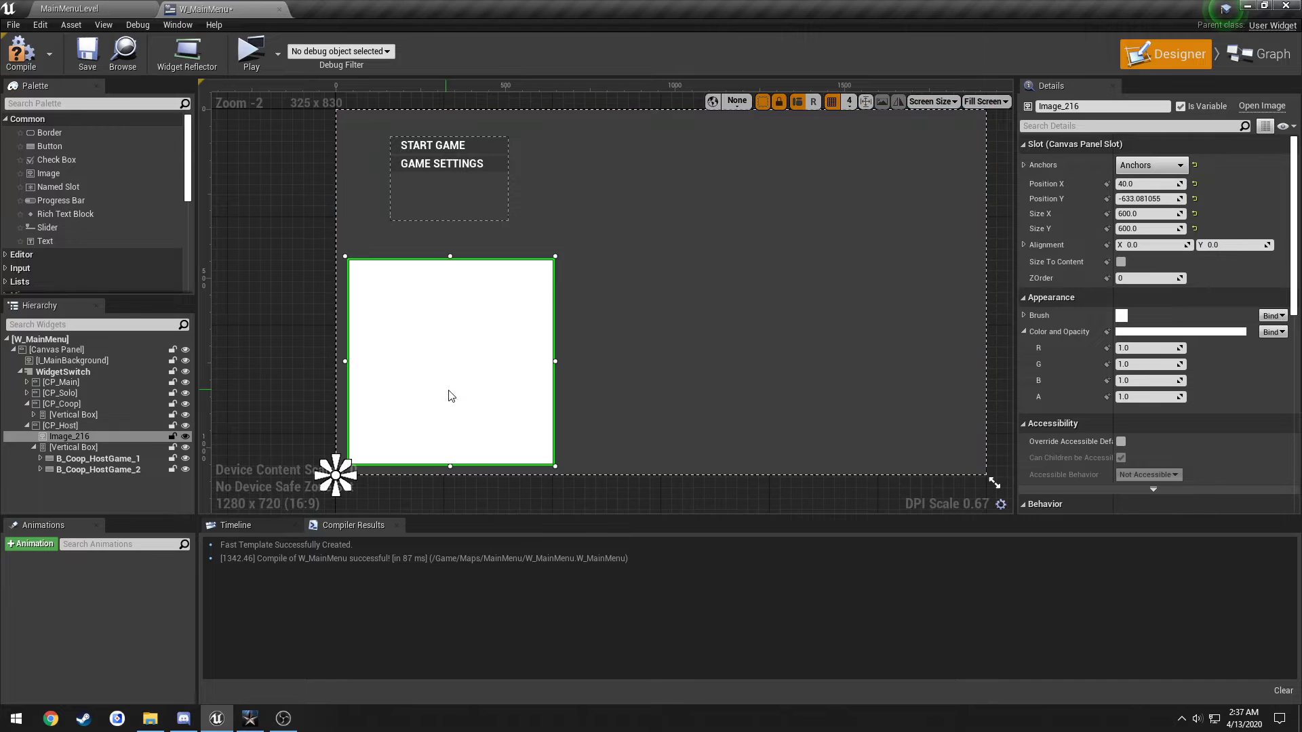
click(1155, 198)
text(-640)
key(Return)
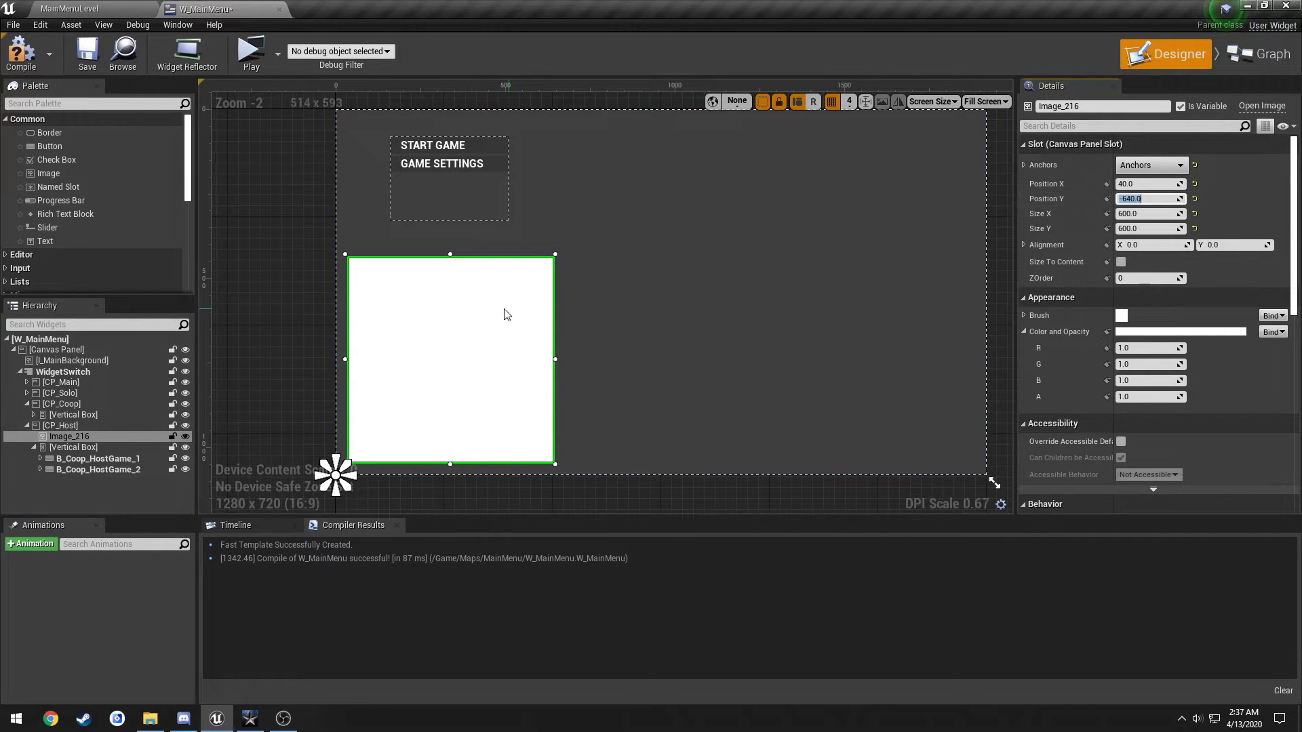
Compile and rename the image to I_Host_MapImage
click(21, 54)
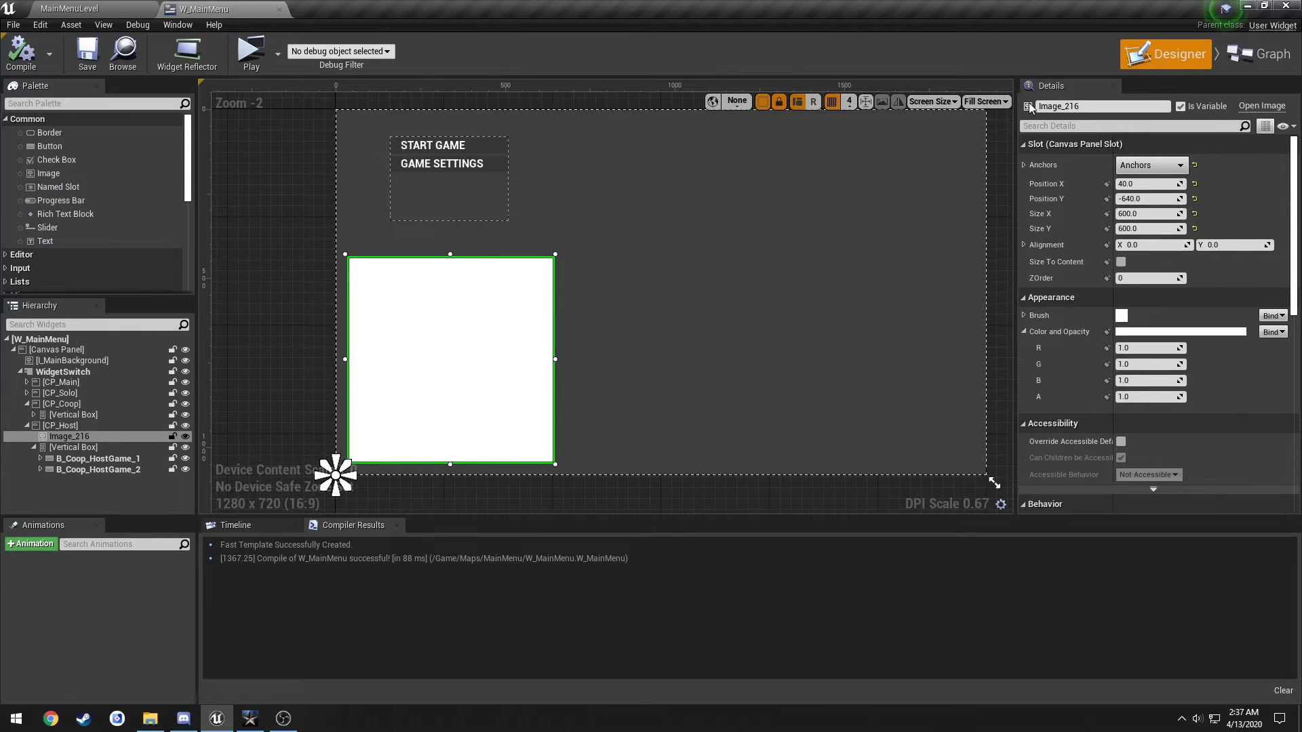
click(1072, 107)
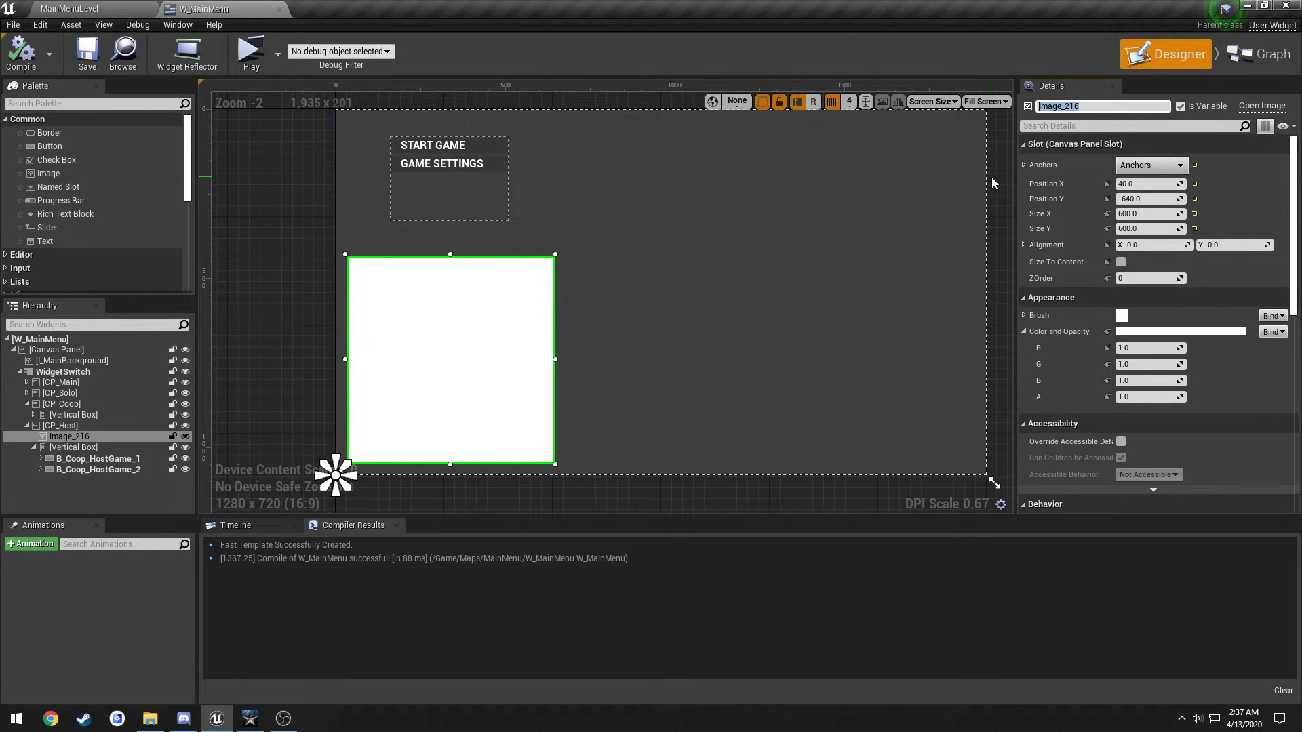
key(BackSpace)
text(I_Host_MapImage)
key(Return)
right_drag(877, 157, 778, 253)
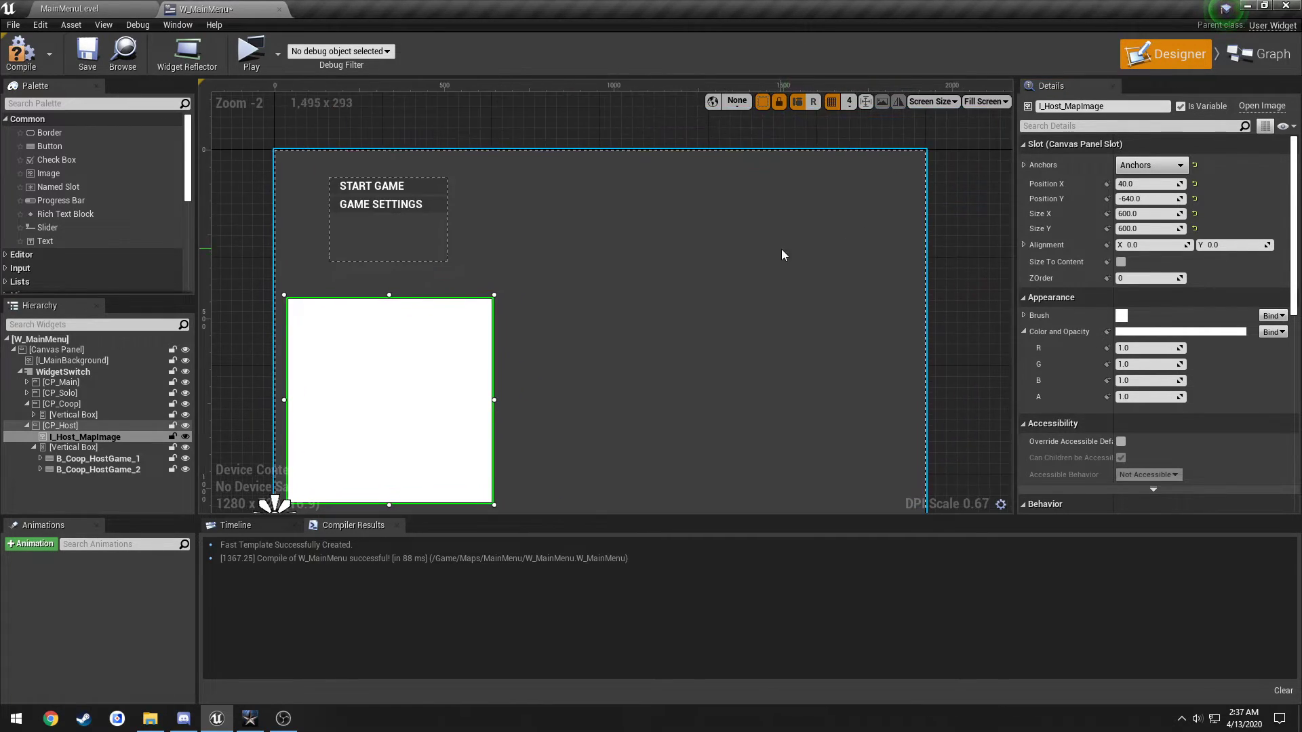
Compile, then add a Vertical Box to the host panel anchored to stretch down the right edge
click(21, 53)
scroll(188, 184, down, 2)
scroll(188, 185, down, 5)
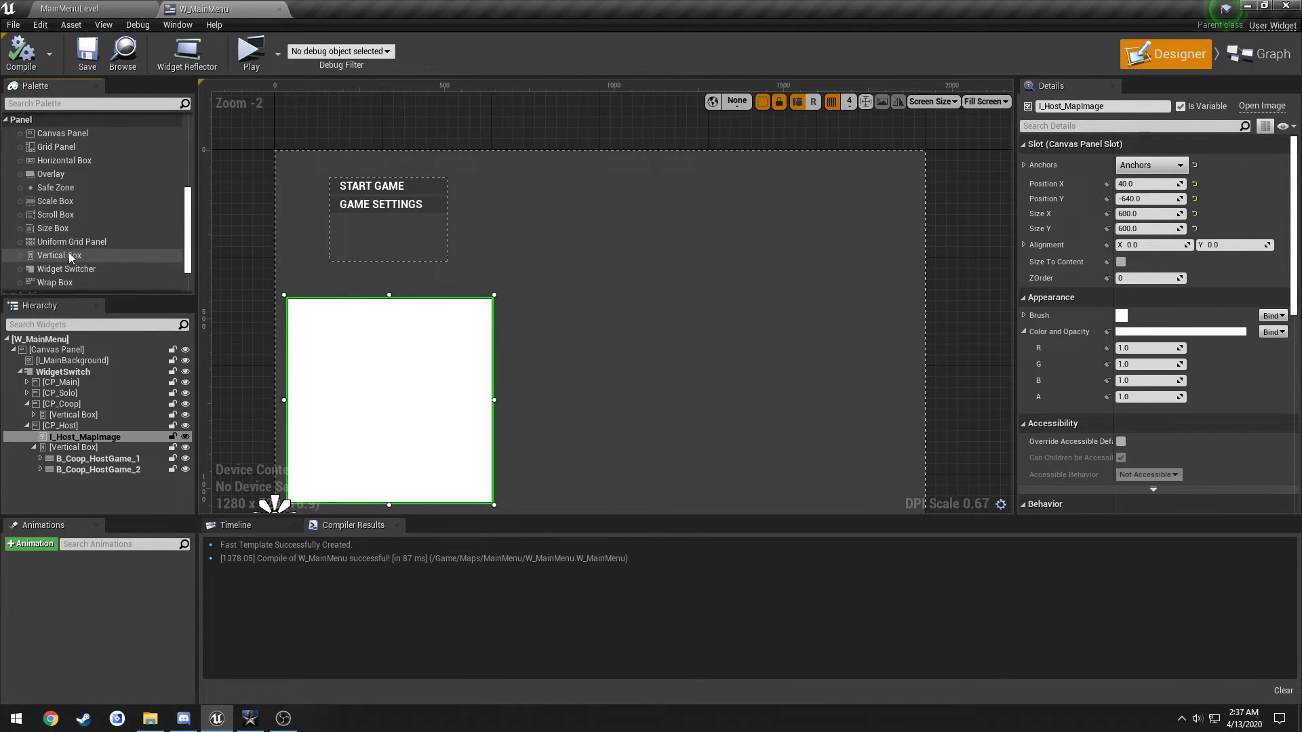
drag(67, 255, 891, 271)
click(1151, 165)
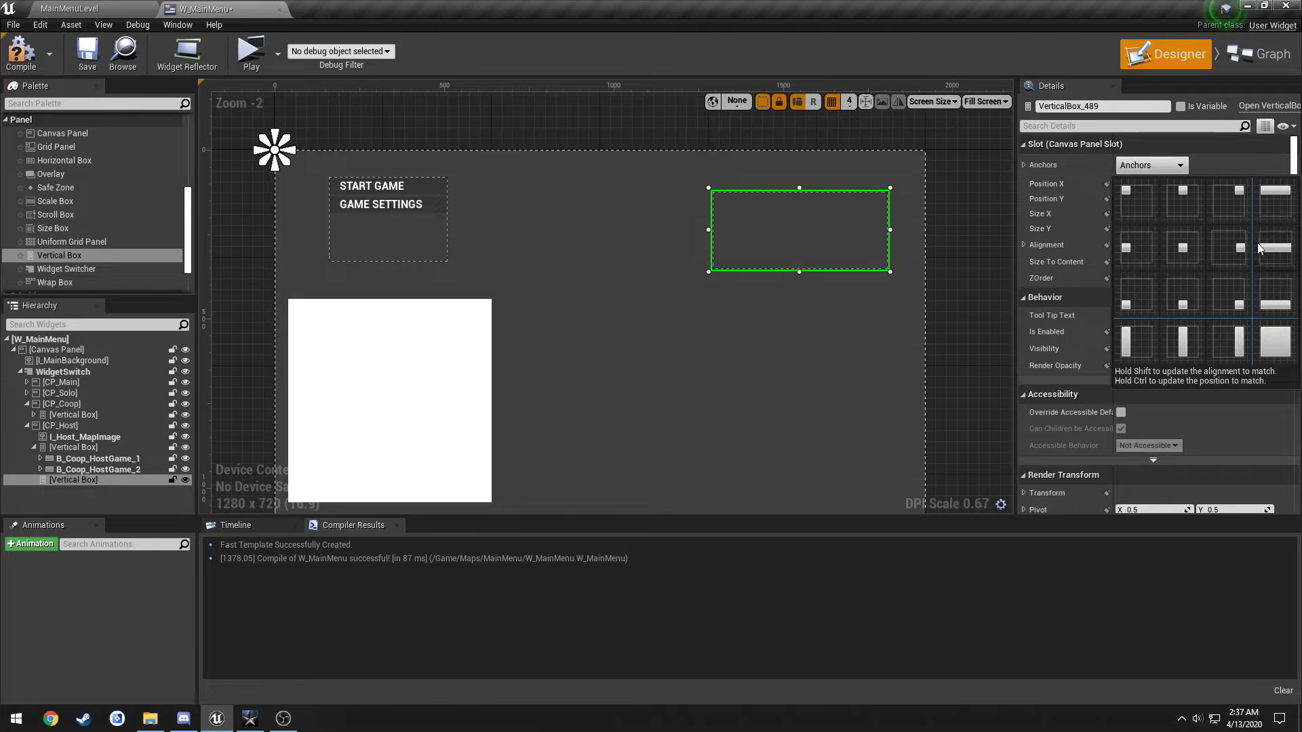
click(1231, 339)
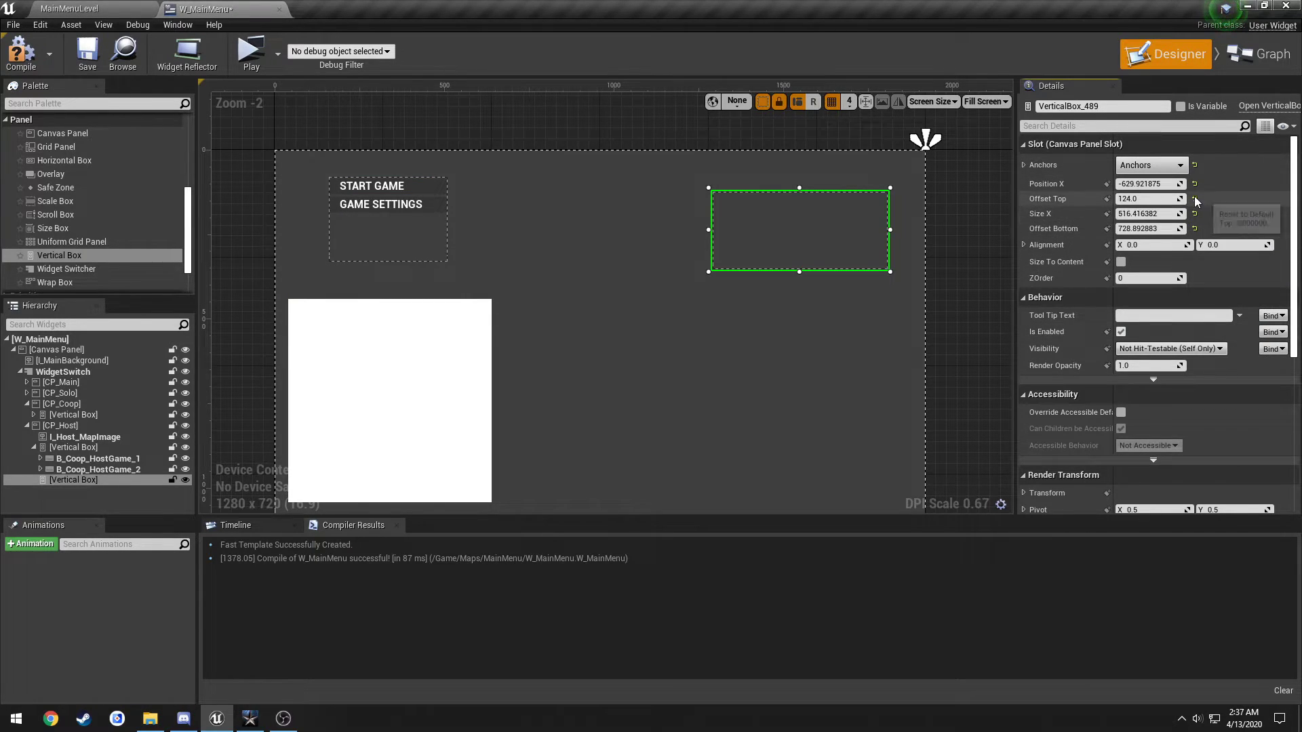
click(1195, 199)
Give the new box Size X 600, Position X -600 and Offset Bottom 0
right_drag(979, 286, 917, 271)
click(377, 216)
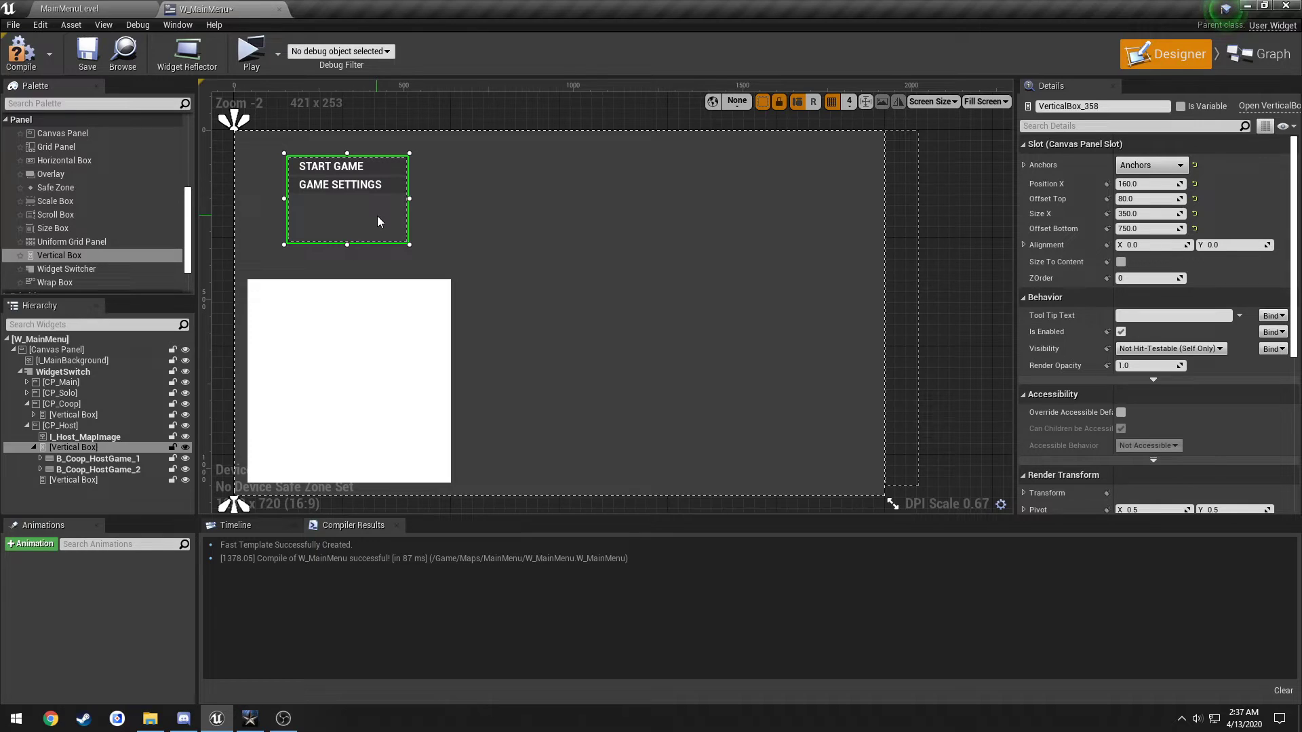
click(901, 216)
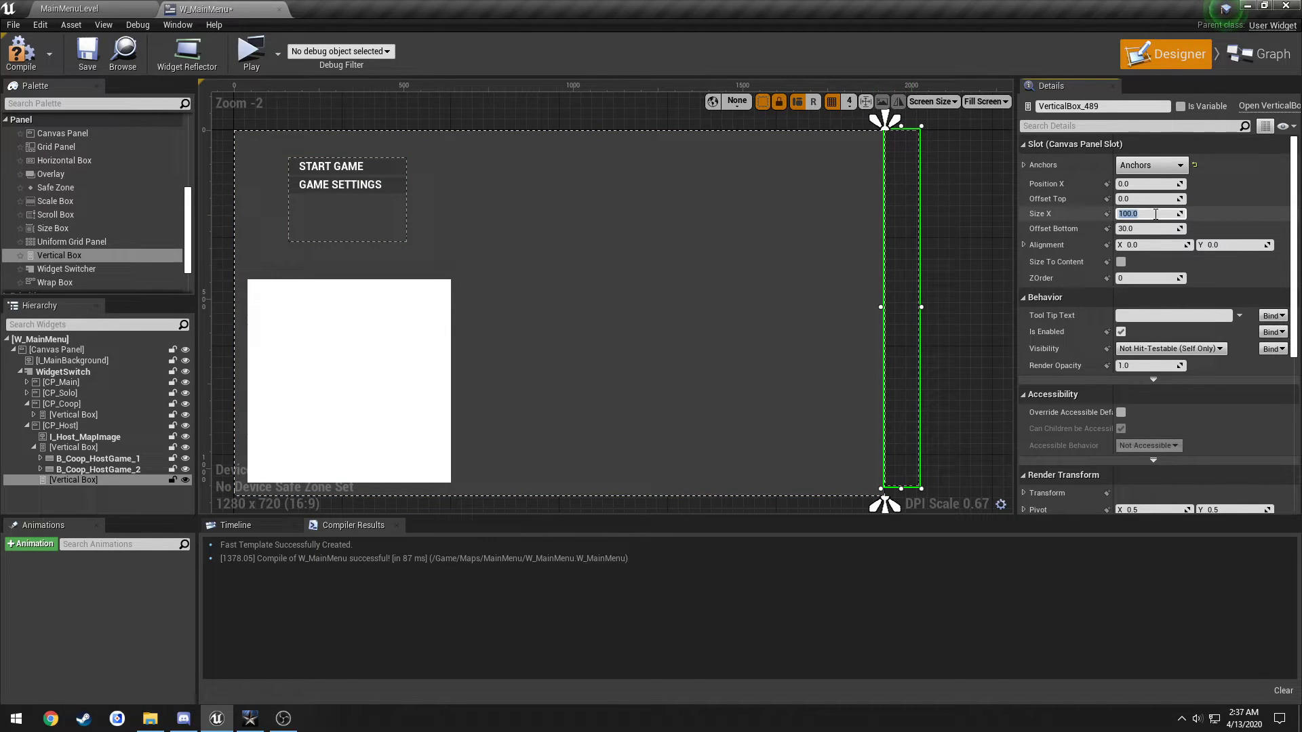
click(1156, 214)
text(600)
key(Return)
click(1139, 184)
text(-600)
key(Return)
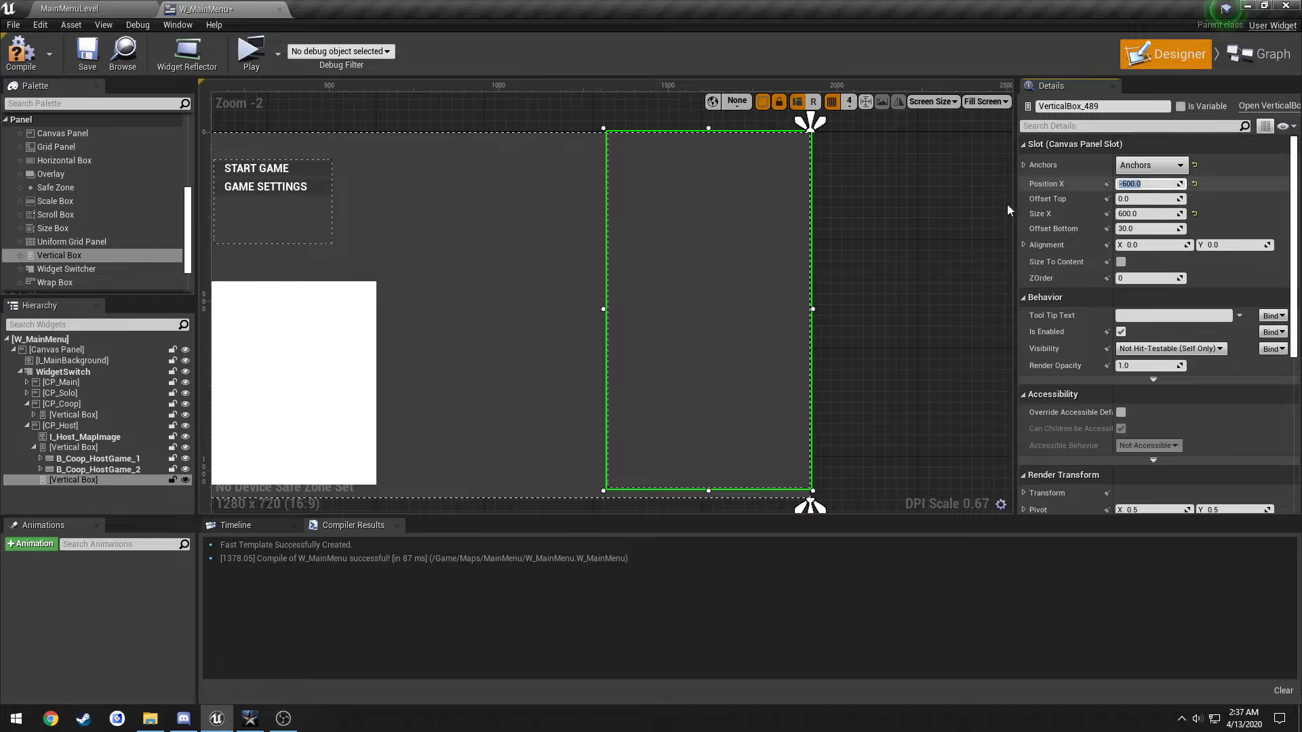
click(1143, 230)
text(0)
key(Return)
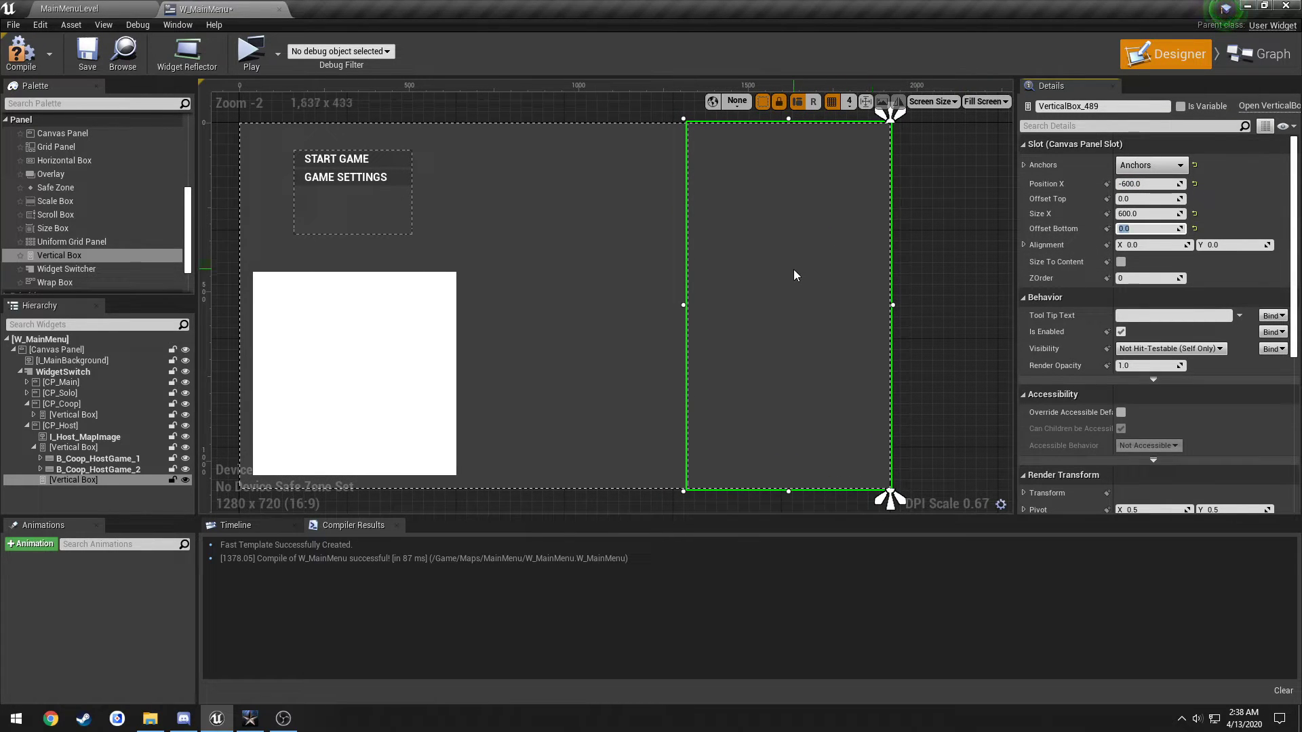
Compare the right-hand box against the game lobby's player list, nudging its bottom offset
key(alt+Tab)
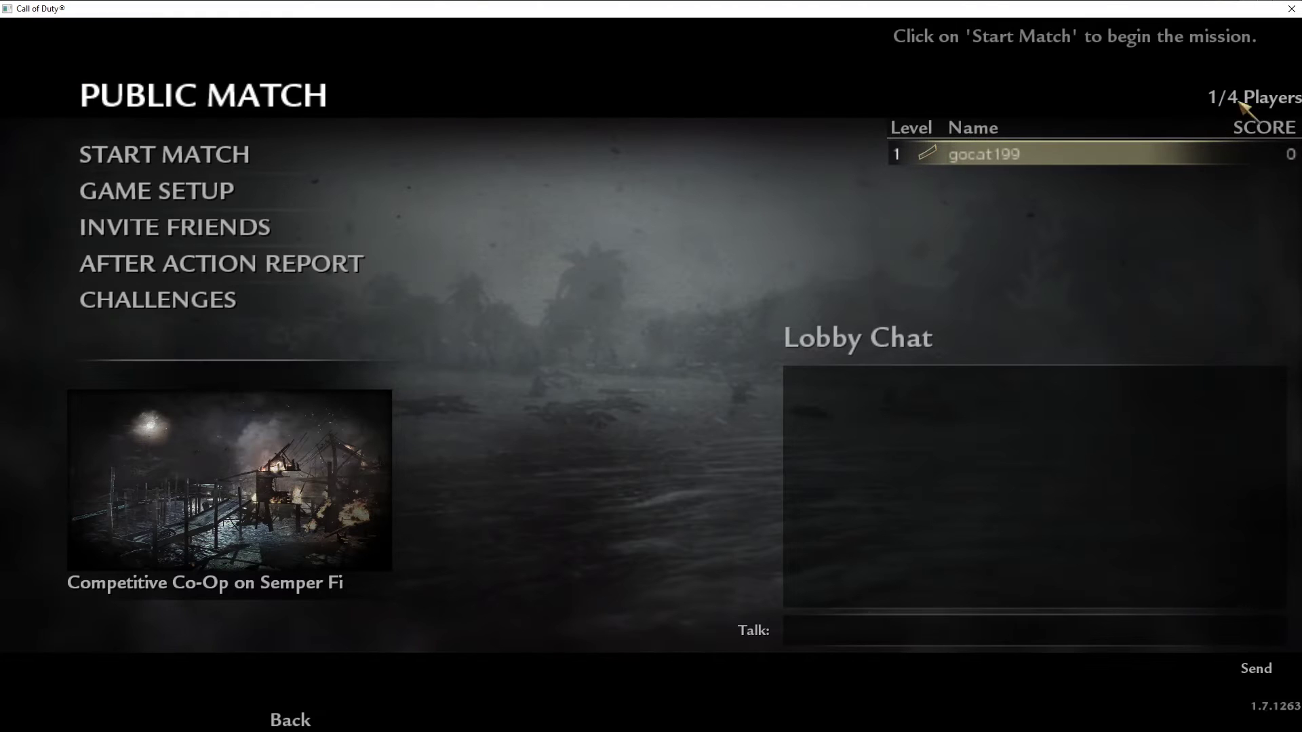
key(alt+Tab)
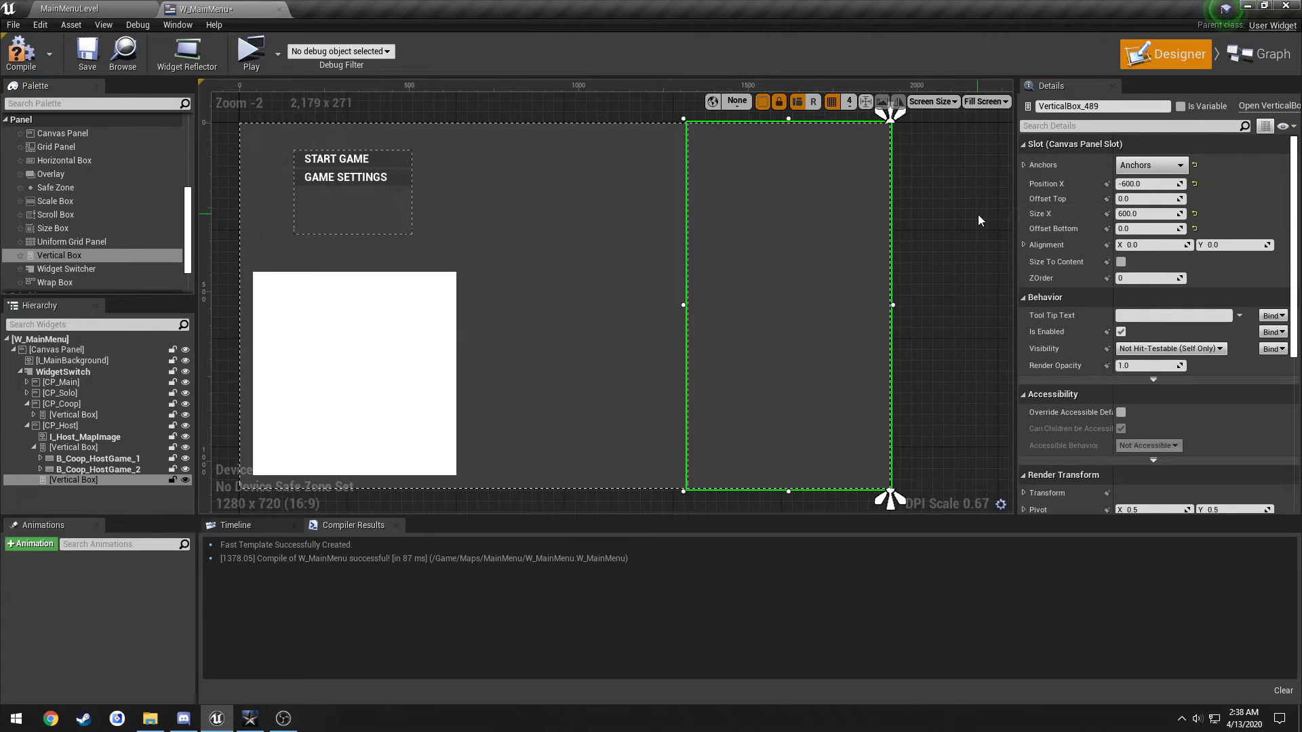
key(alt+Tab)
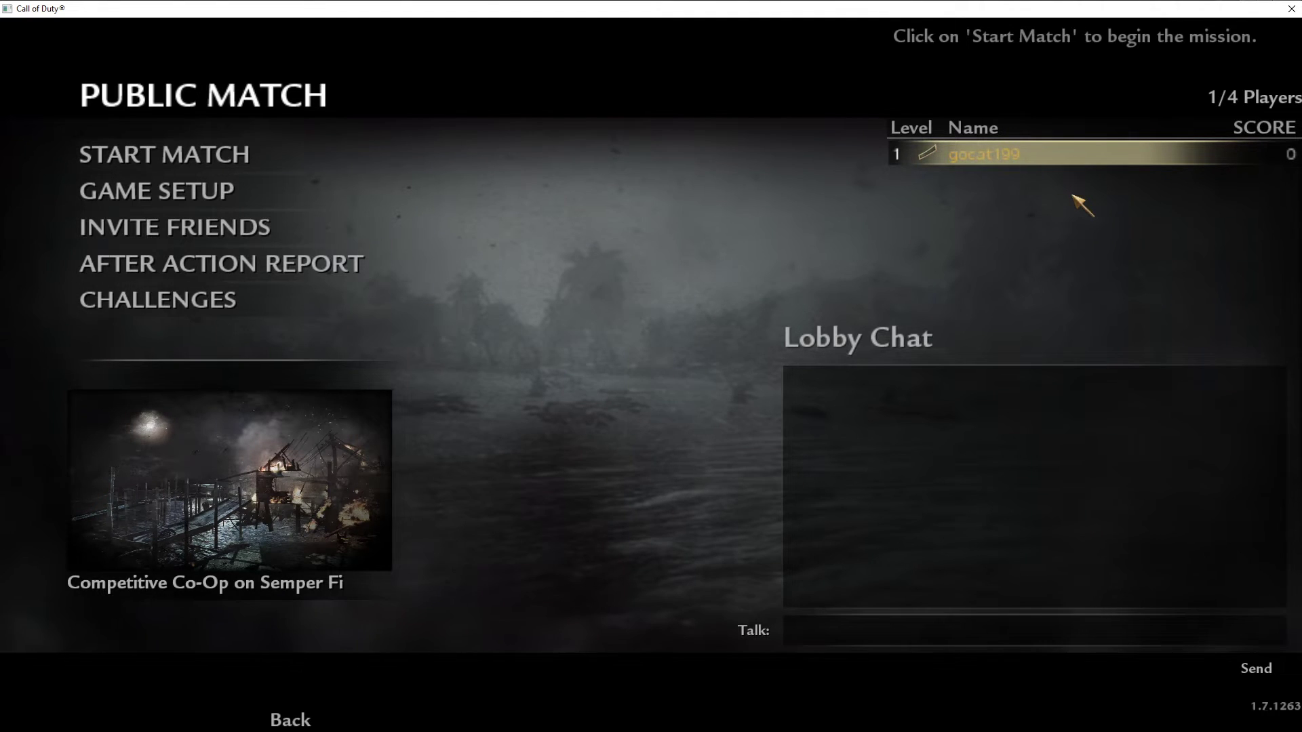
key(alt+Tab)
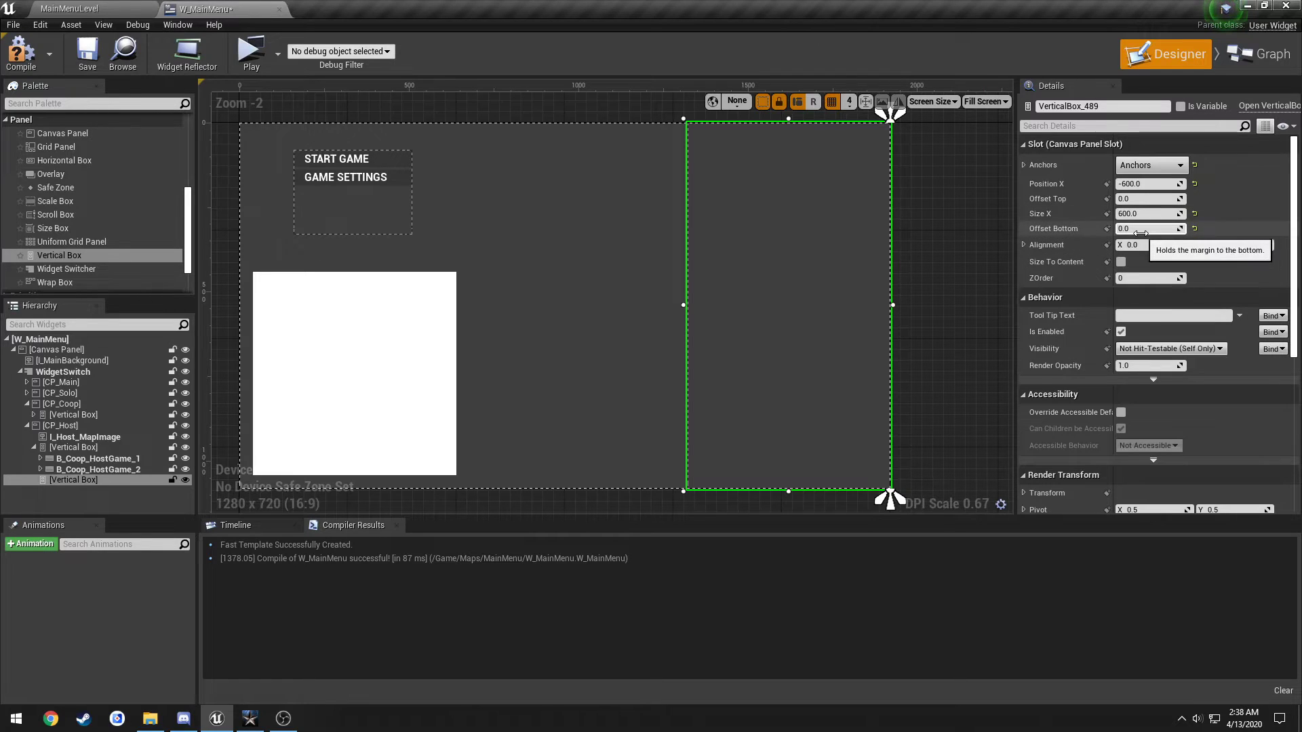
drag(1151, 228, 1204, 229)
key(alt+Tab)
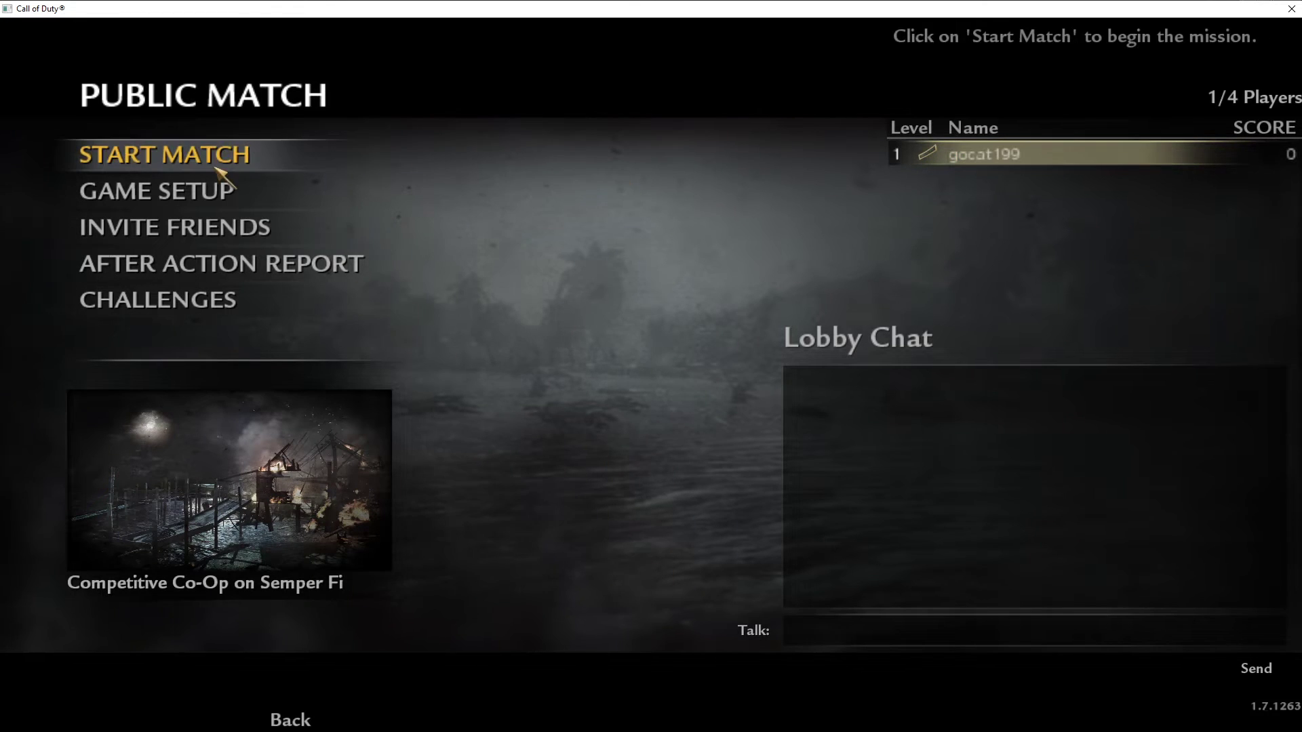
key(alt+Tab)
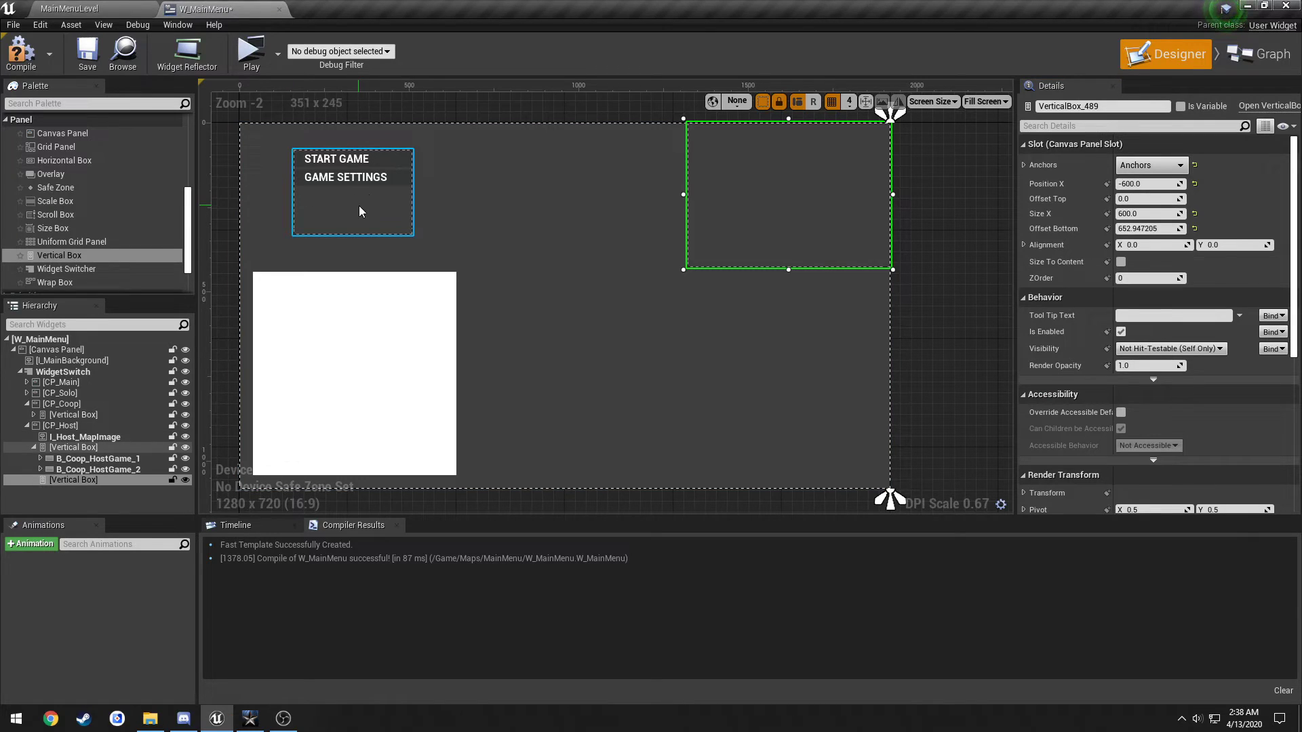
Set the right-hand vertical box's Offset Top to 80
click(360, 205)
click(844, 210)
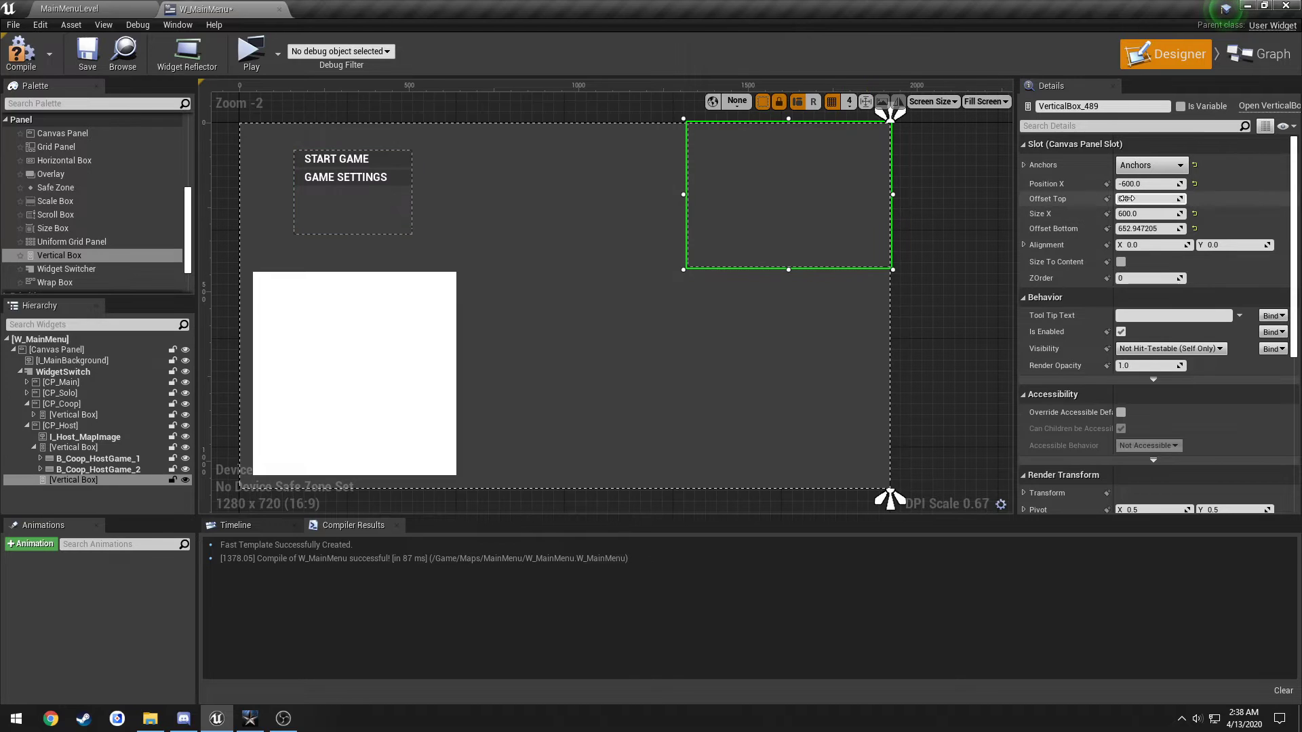
click(1129, 198)
text(80)
key(Return)
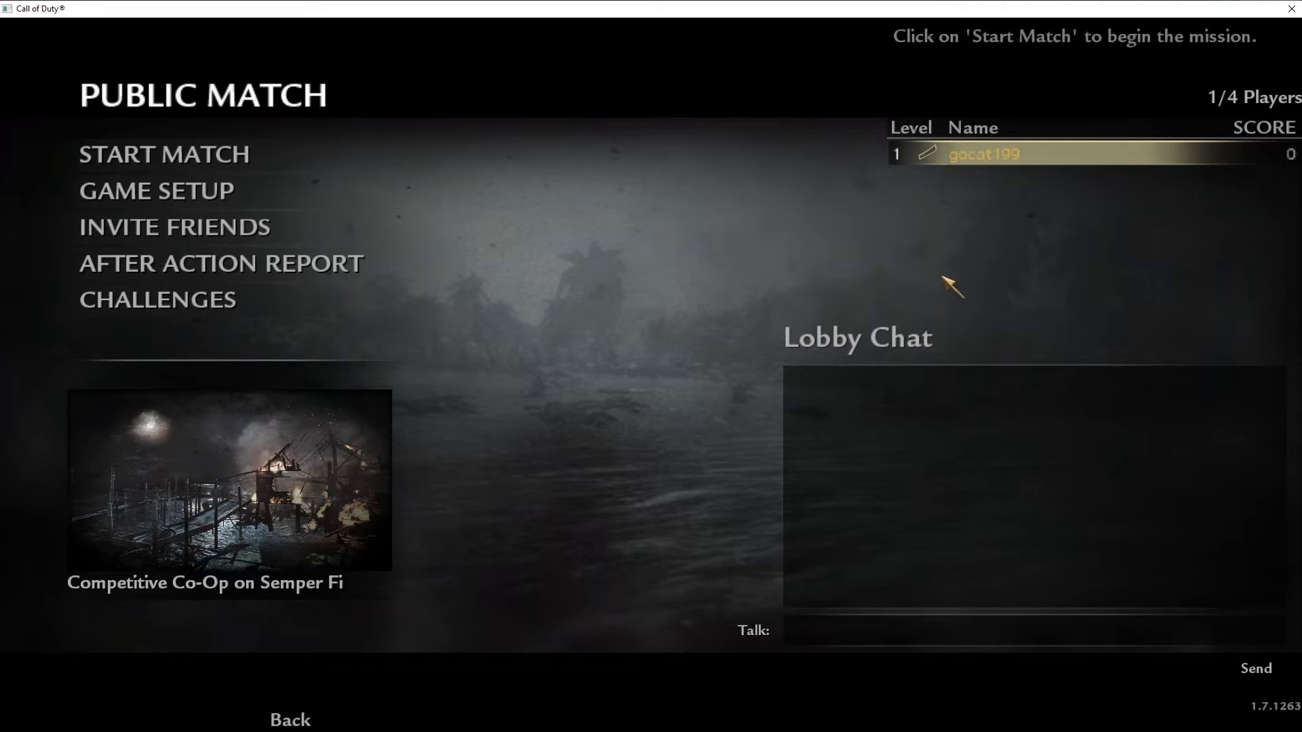
Set the box's Offset Bottom to 700, then compile and save
key(alt+Tab)
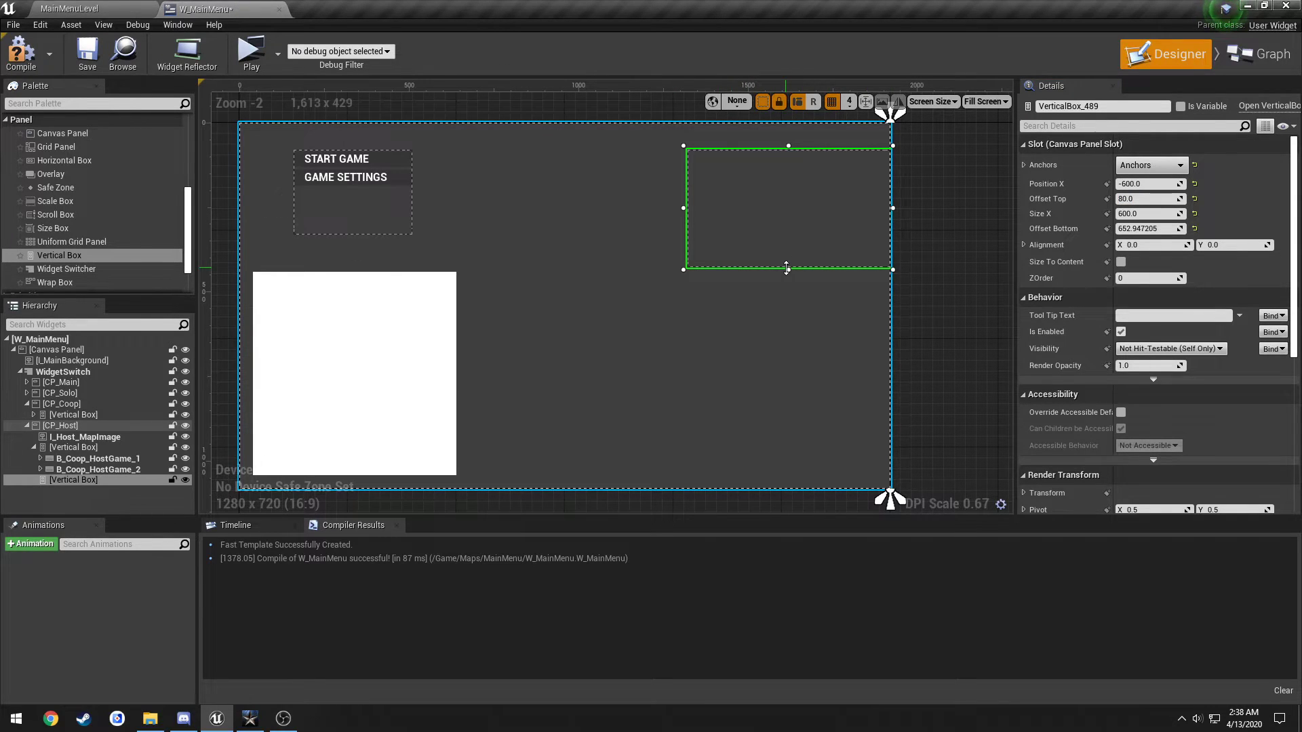
drag(787, 268, 787, 256)
click(1140, 229)
text(700)
key(Return)
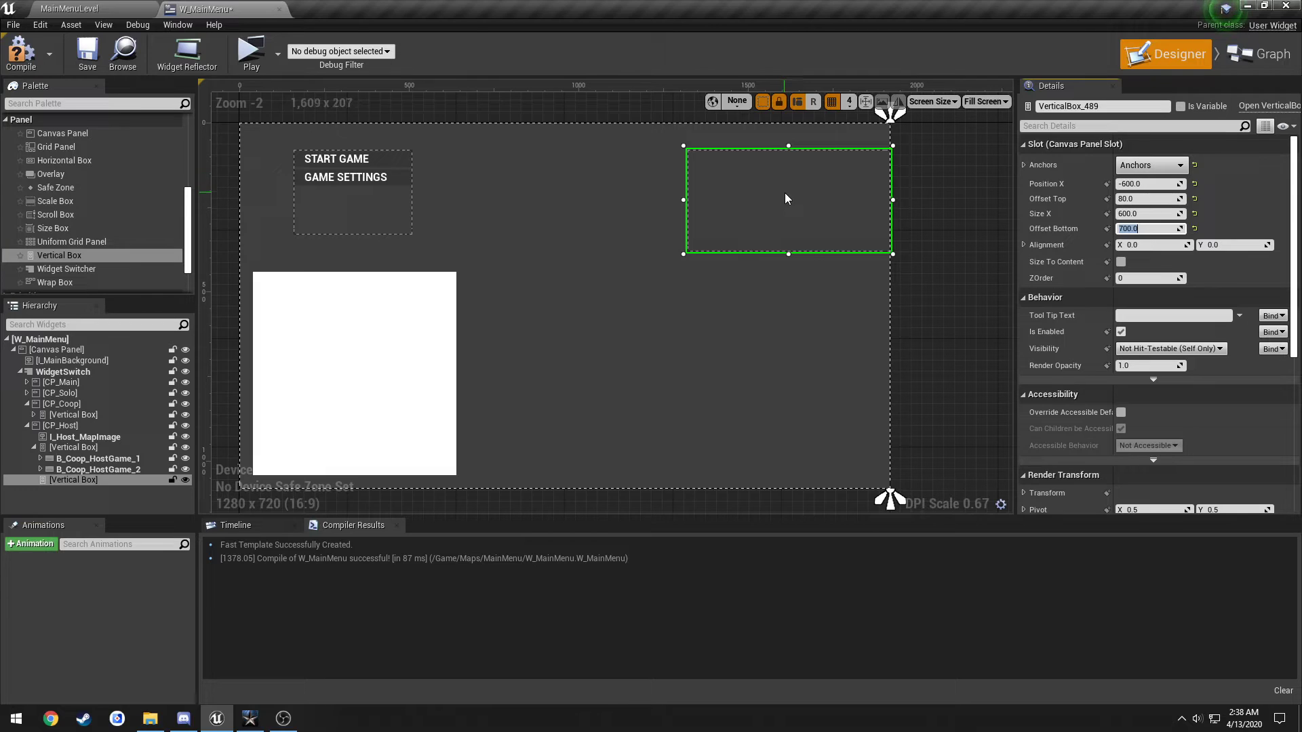
click(20, 52)
click(86, 68)
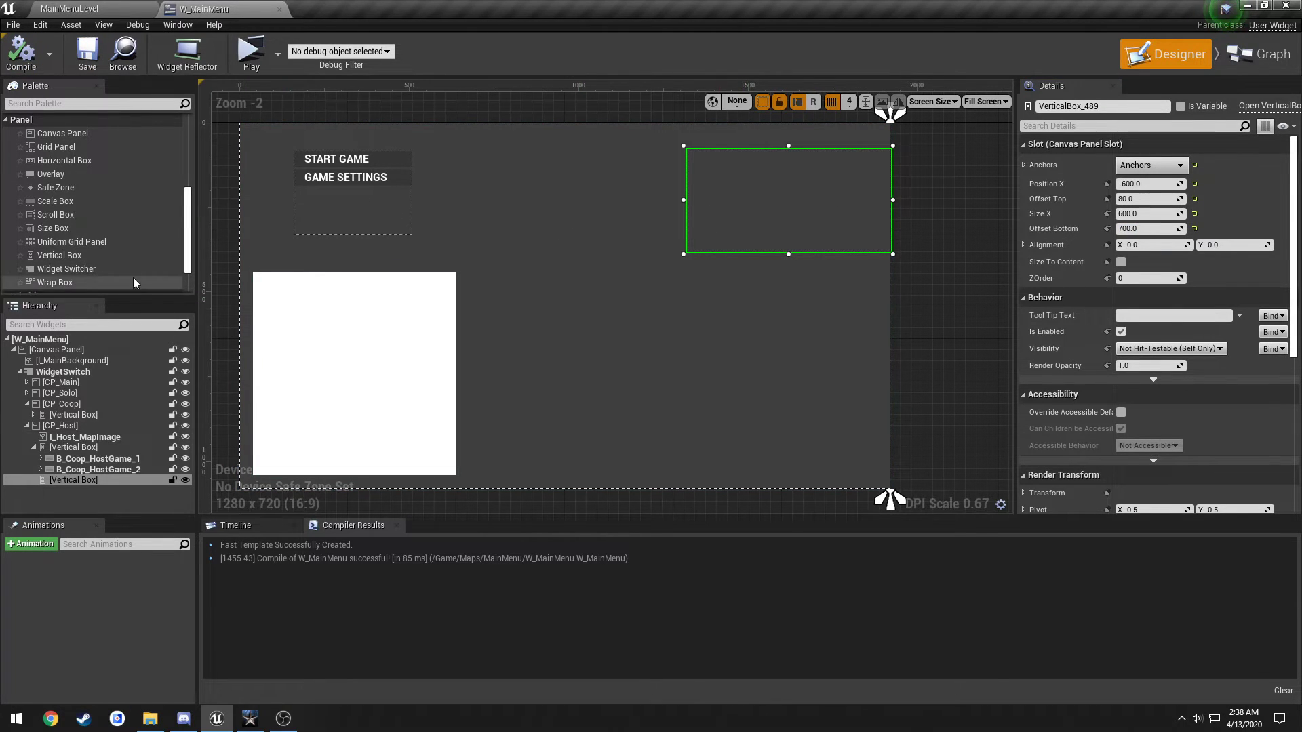
Add a Text block reading PLAYER NAME to the right-hand box, then compile and save
scroll(99, 246, up, 5)
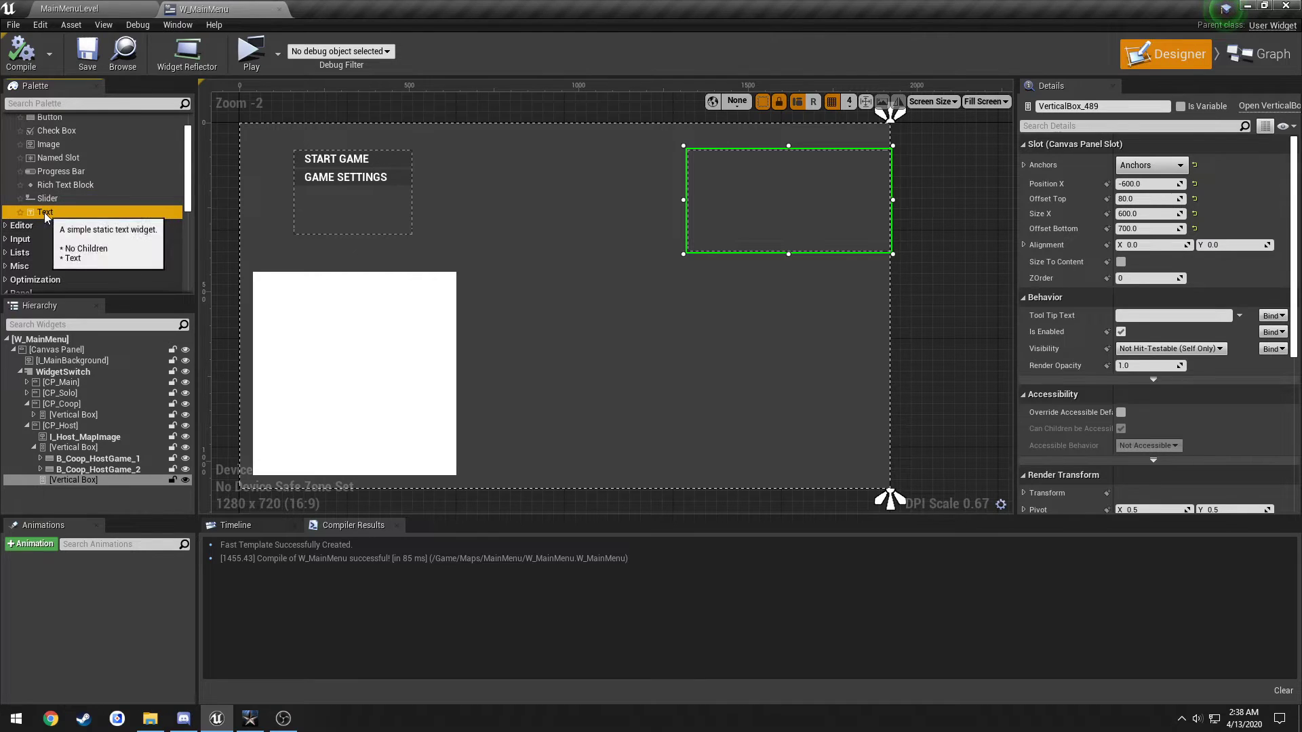
drag(43, 213, 746, 193)
click(1185, 262)
text(PLAYER NAME)
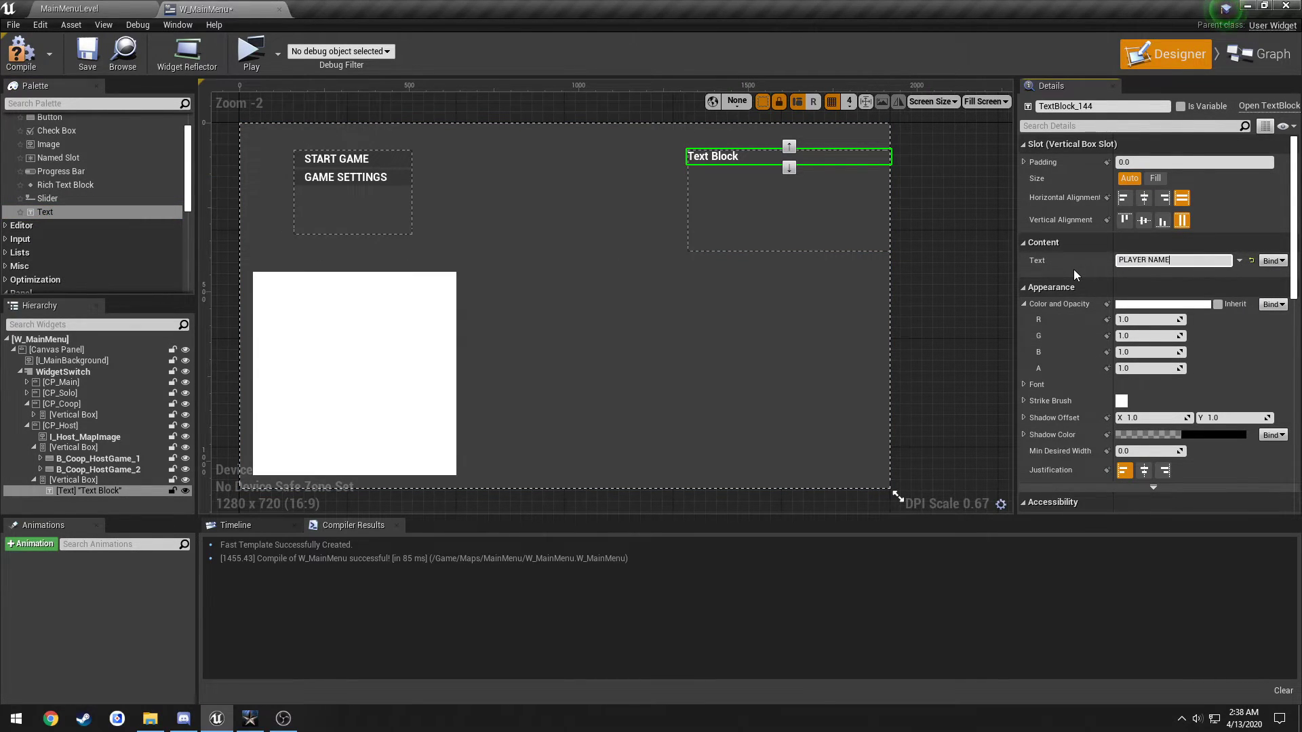
key(Return)
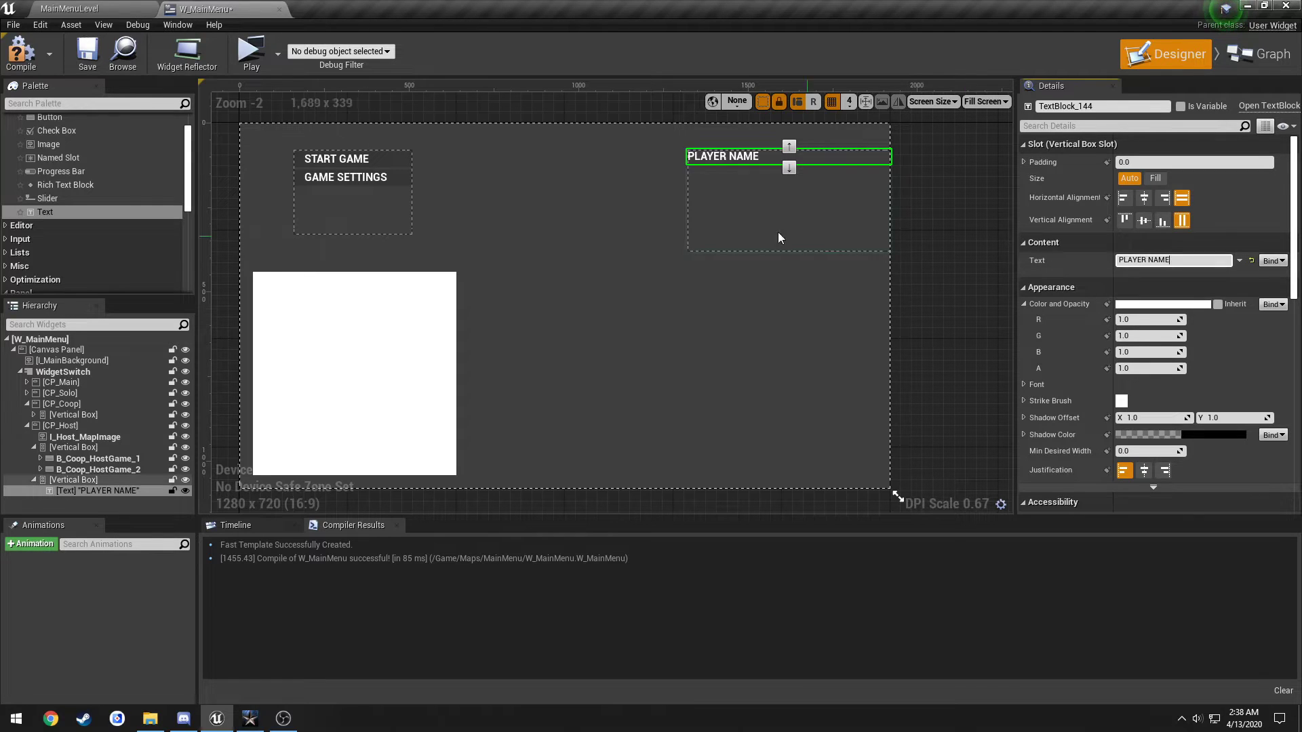
click(20, 50)
click(87, 53)
right_drag(467, 197, 536, 196)
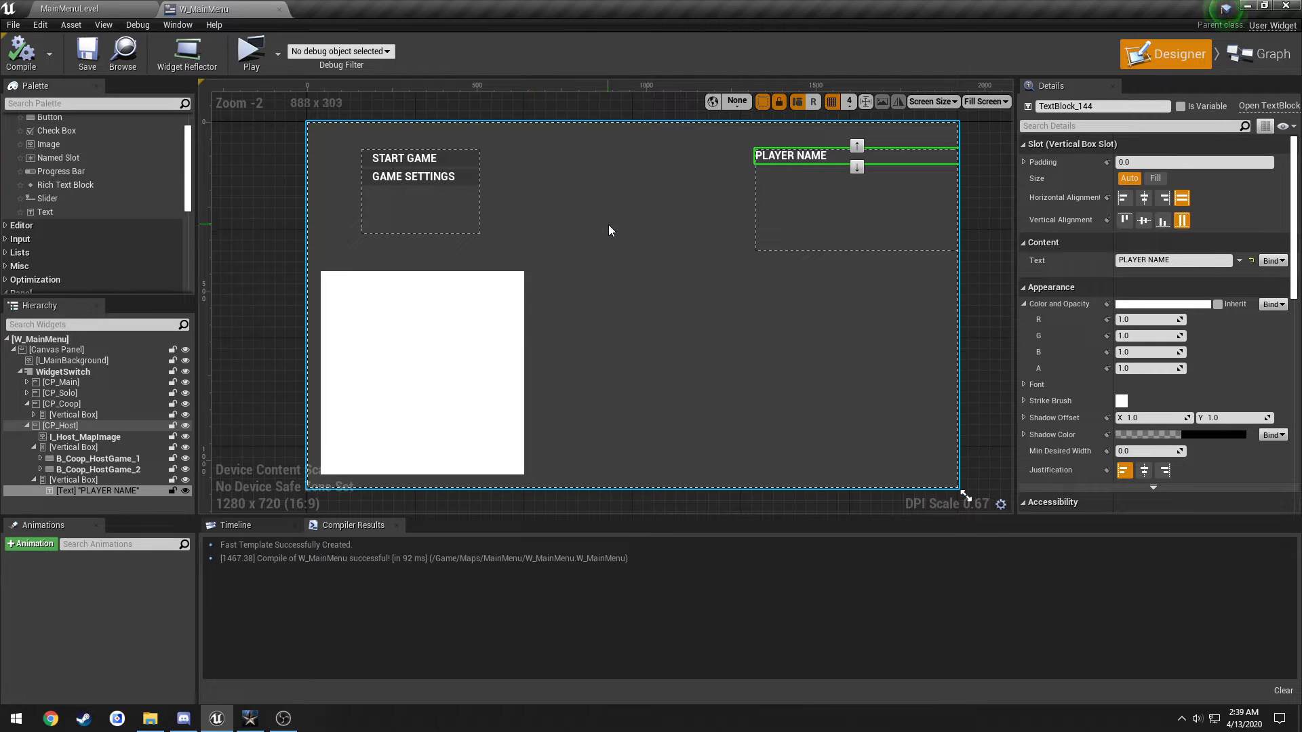
Inspect the B_Coop click nodes and review the switcher's main, solo and host panels
click(1238, 60)
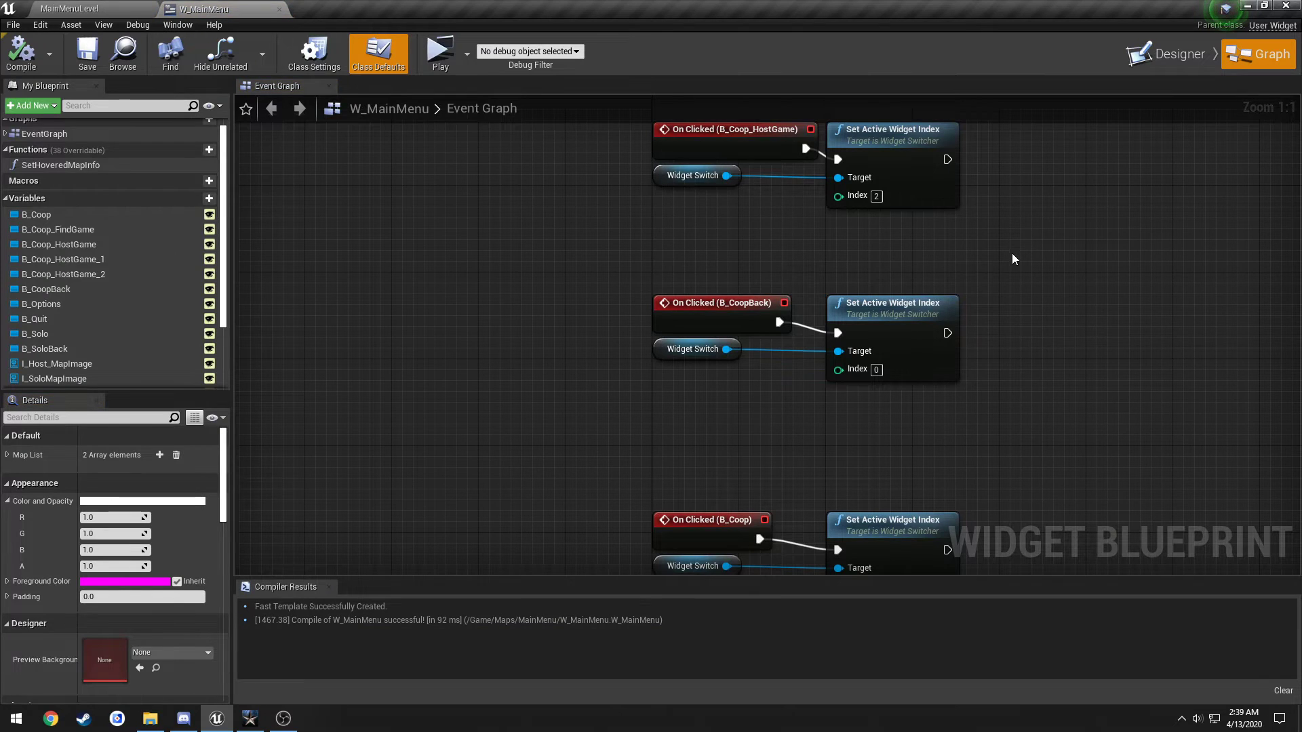
right_drag(1014, 263, 957, 112)
drag(944, 489, 705, 363)
click(1165, 55)
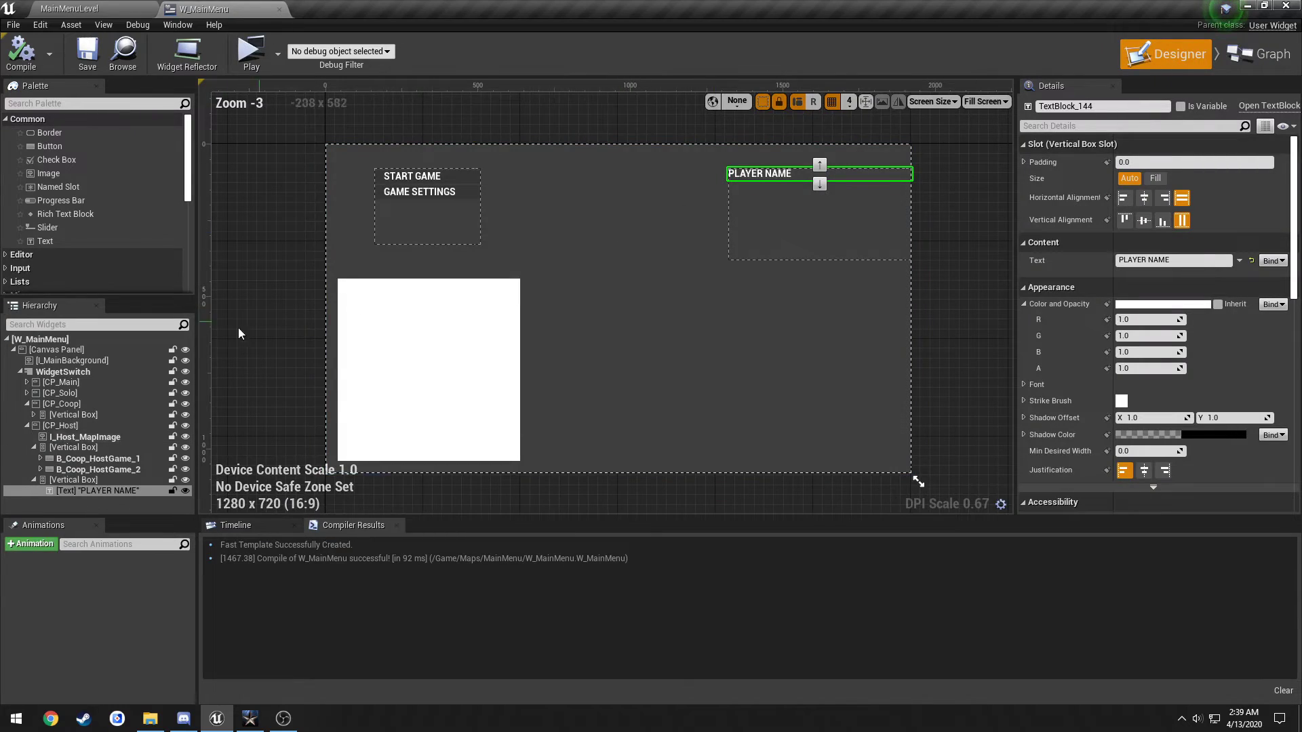
click(86, 426)
click(86, 414)
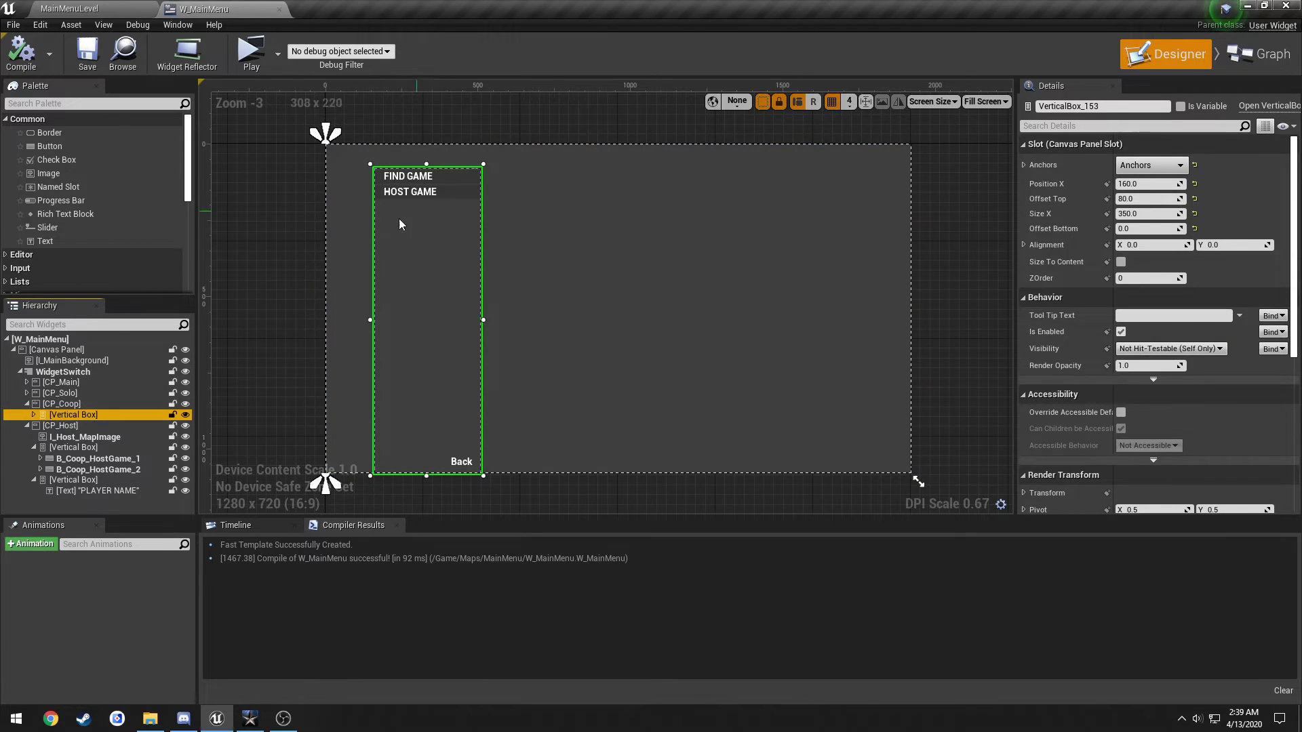
click(92, 395)
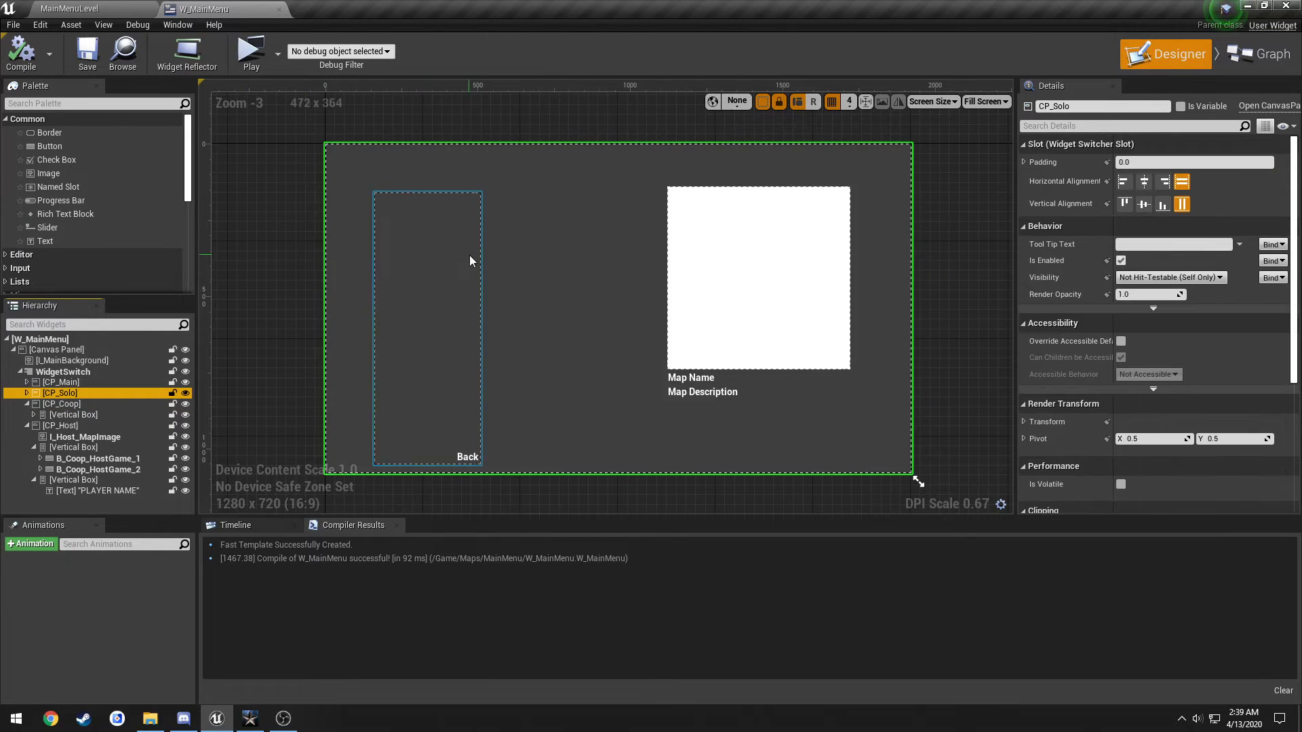
click(70, 380)
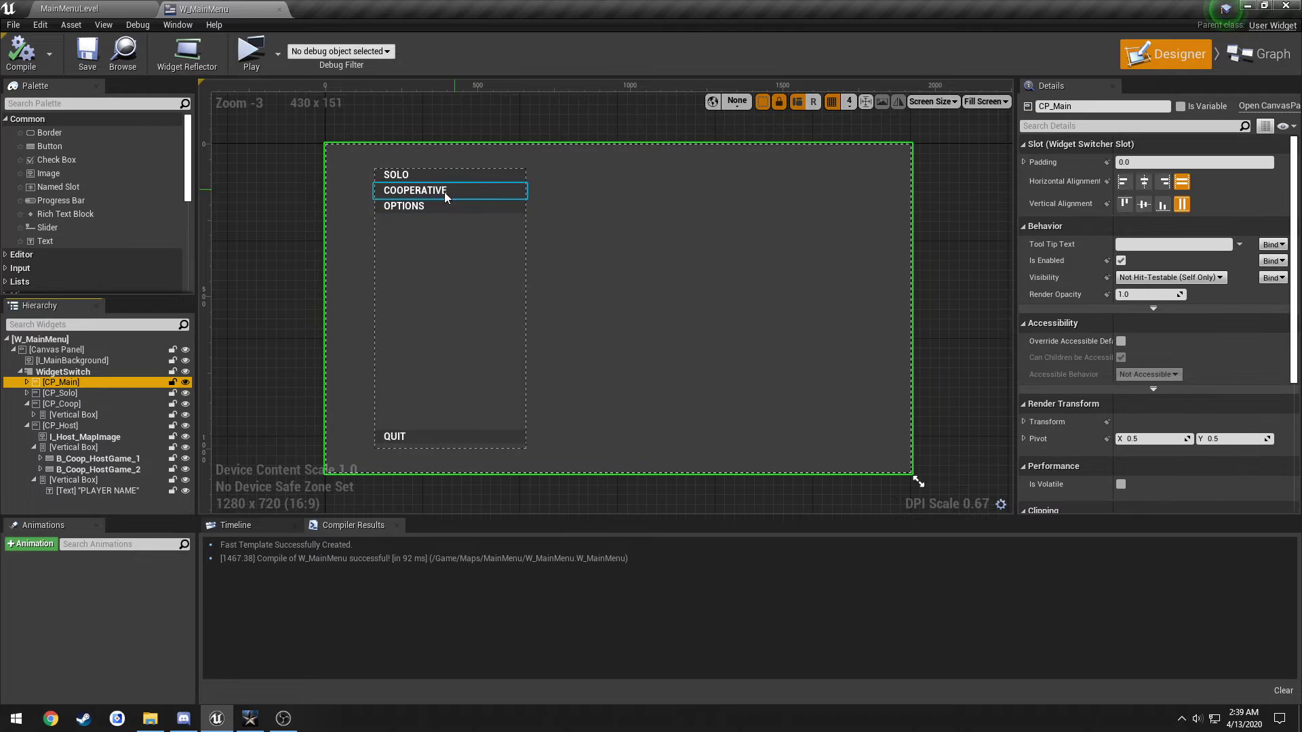
Rearrange the B_Coop, HostGame and CoopBack node groups in the event graph
click(1259, 55)
drag(961, 457, 436, 317)
key(Delete)
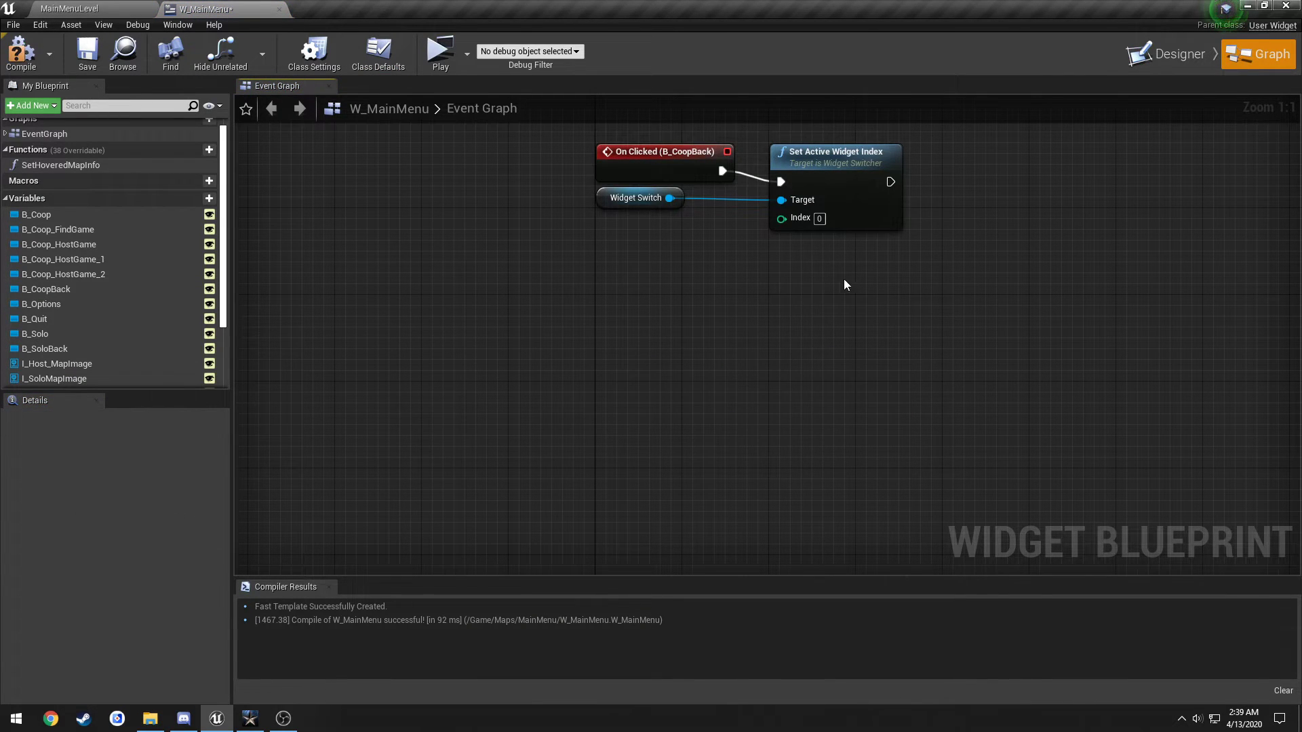
right_drag(846, 285, 706, 203)
key(ctrl+v)
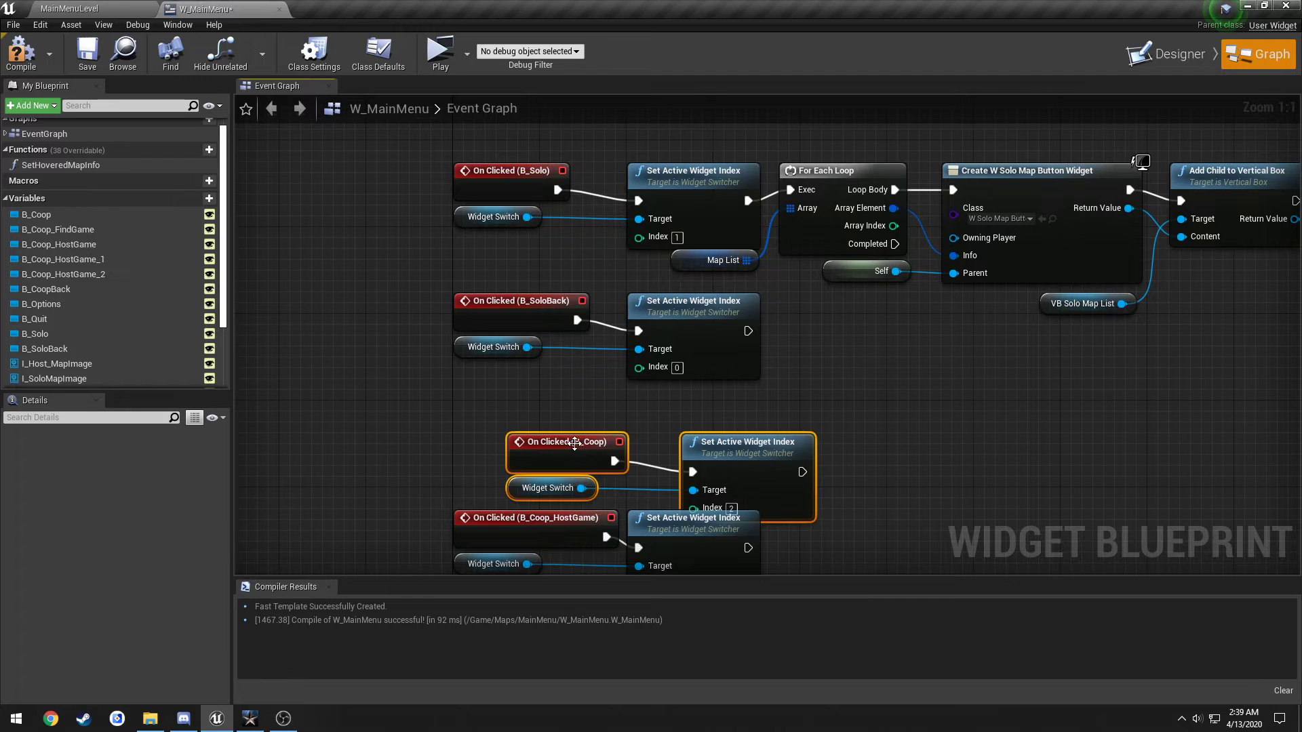
drag(578, 444, 530, 433)
right_drag(799, 570, 864, 423)
drag(864, 424, 461, 204)
drag(569, 192, 567, 335)
right_drag(915, 216, 924, 399)
drag(925, 398, 597, 345)
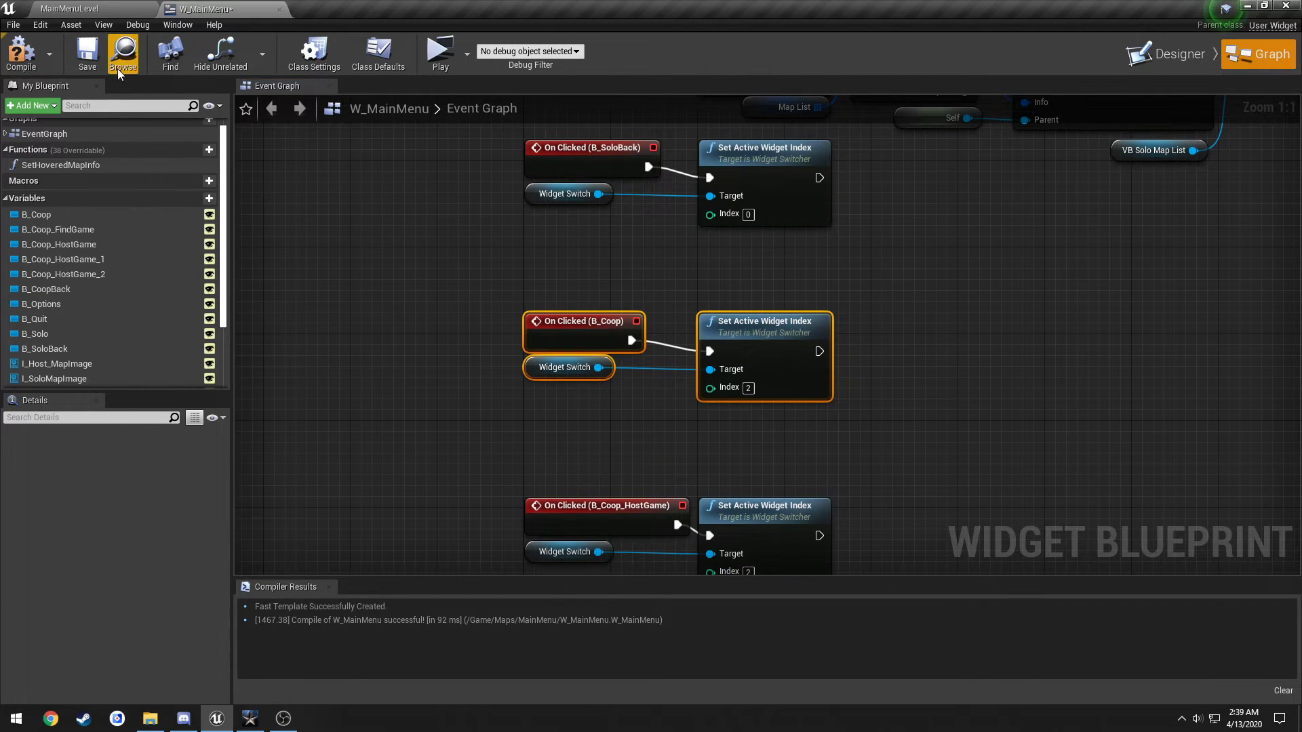
Set B_Coop_HostGame's Set Active Widget Index to 3 and recompile
click(87, 54)
click(20, 54)
right_drag(602, 259, 604, 133)
right_drag(624, 303, 621, 200)
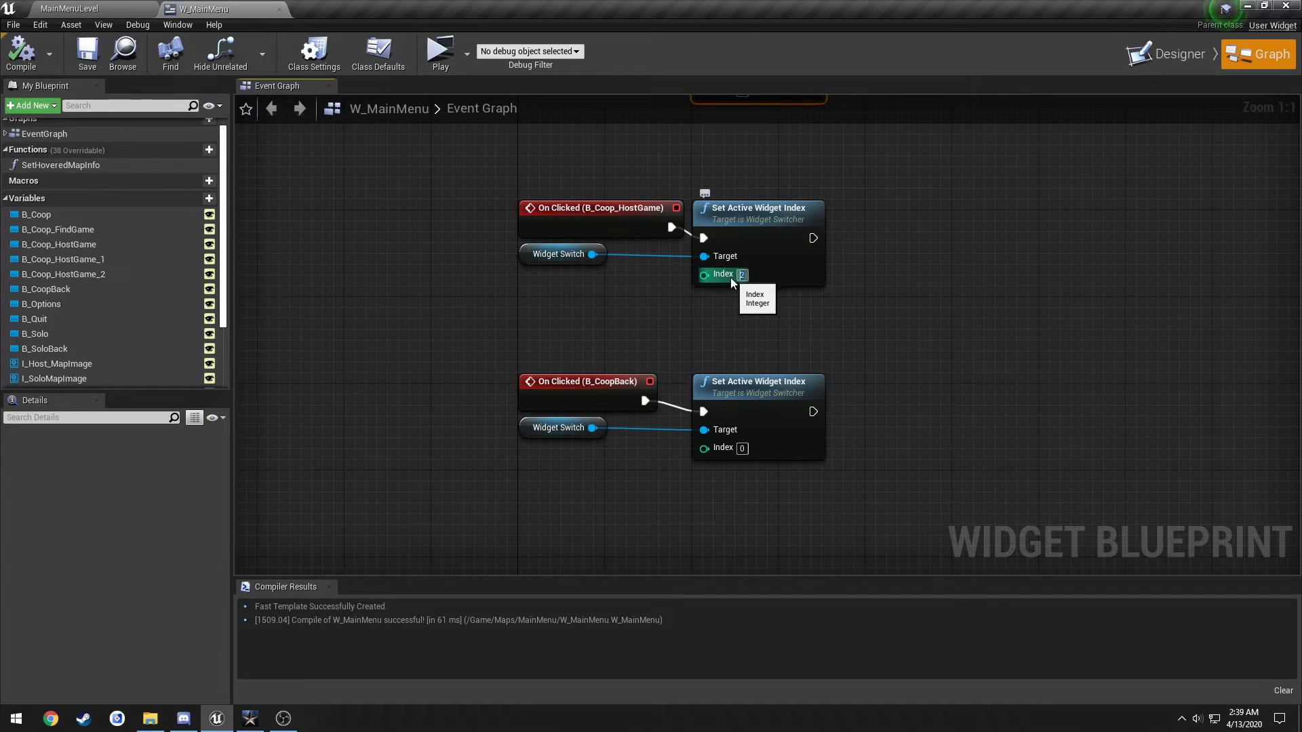
text(3)
click(21, 51)
Play-test the menu, confirming COOPERATIVE then HOST GAME opens the host lobby, then close the preview
click(1165, 54)
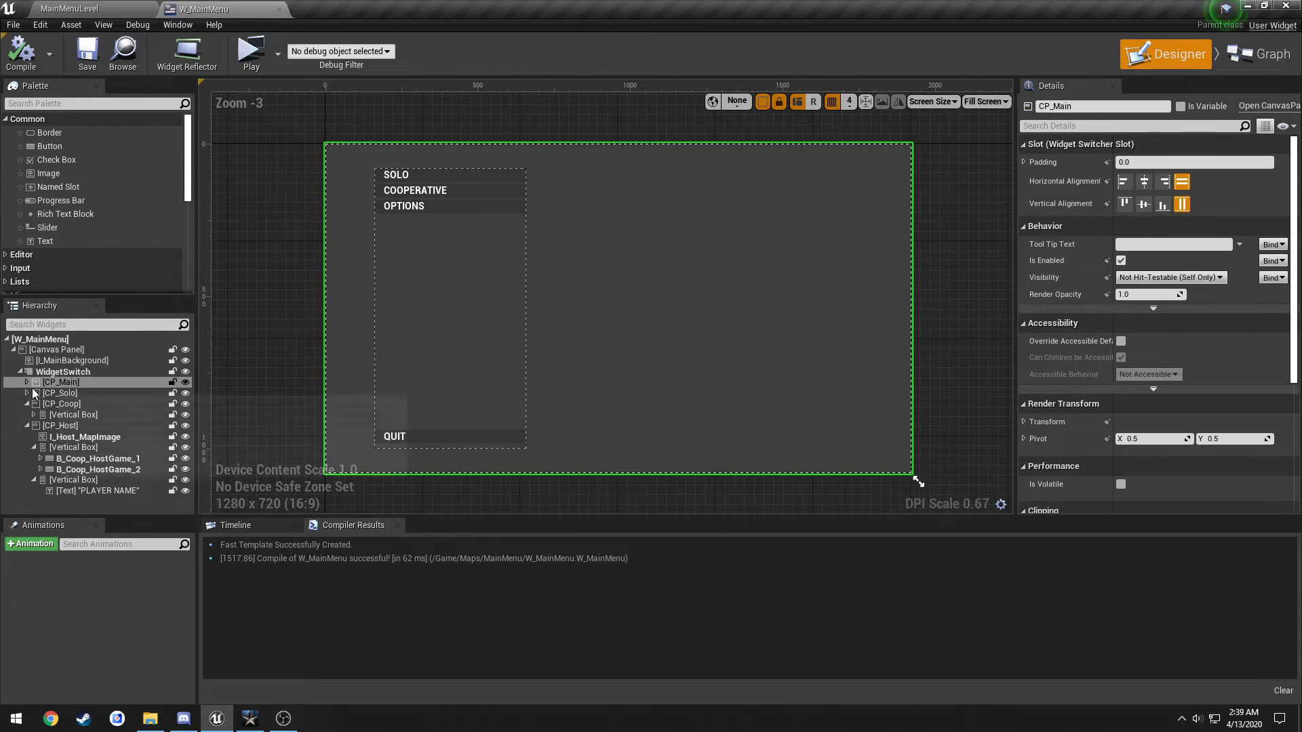
click(27, 414)
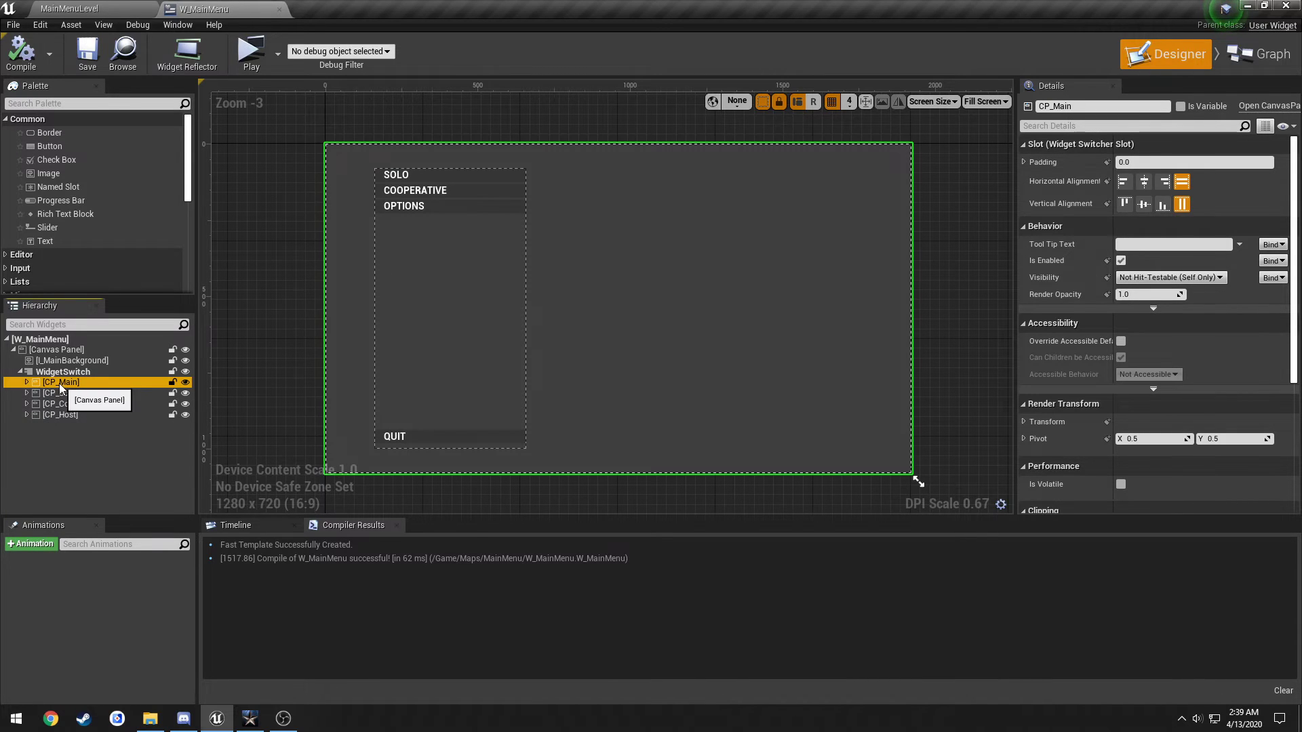
click(251, 52)
click(430, 185)
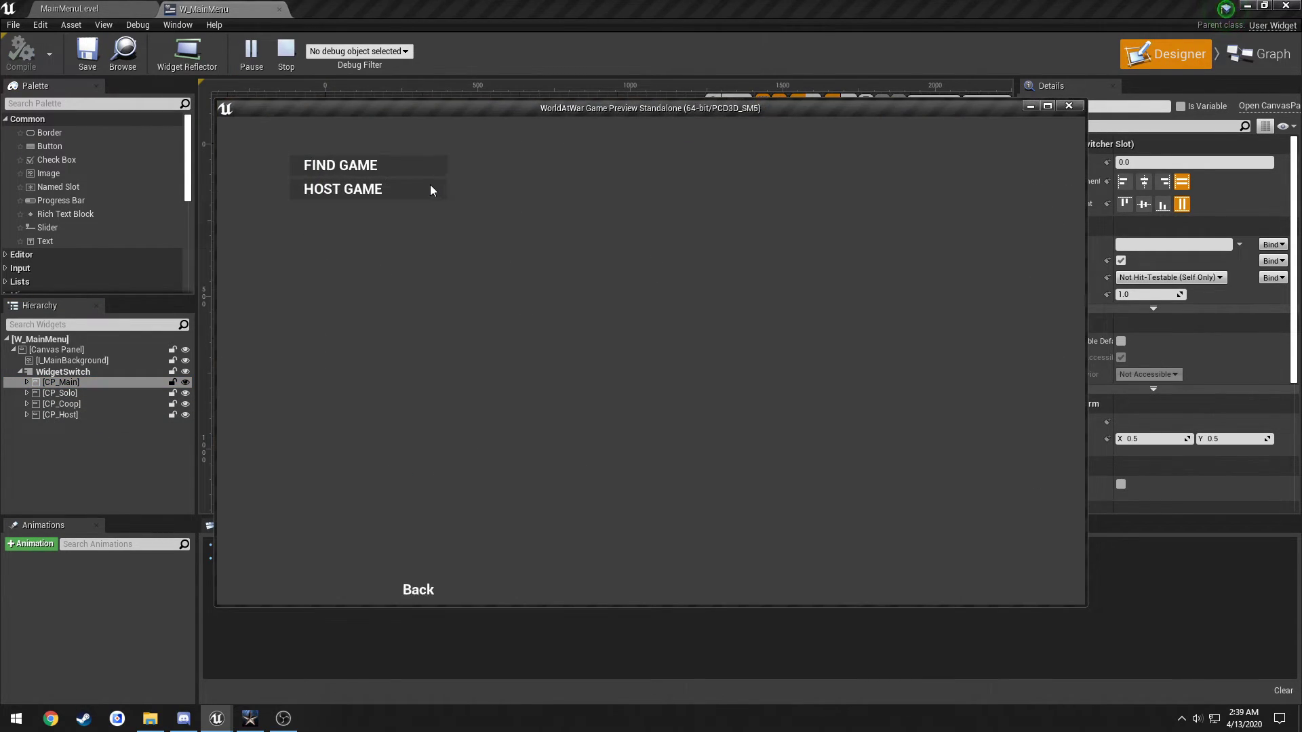
click(379, 188)
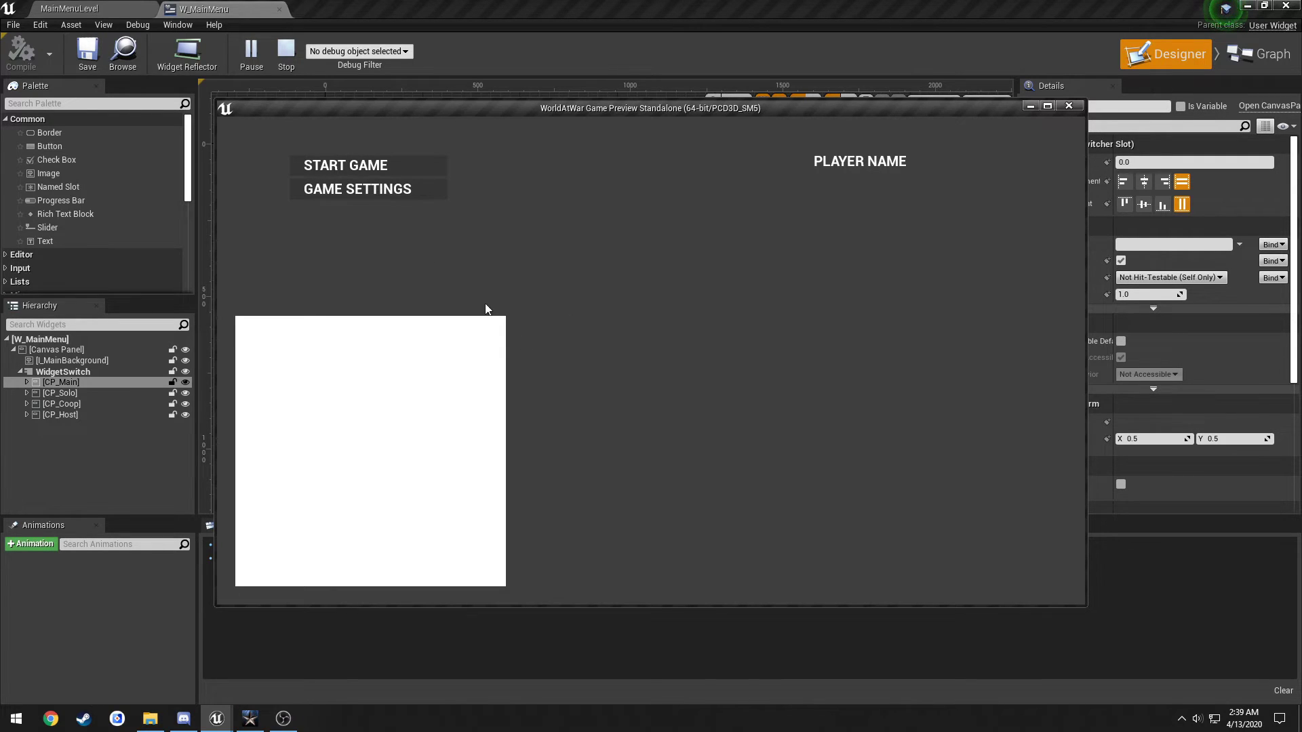
double_click(1027, 113)
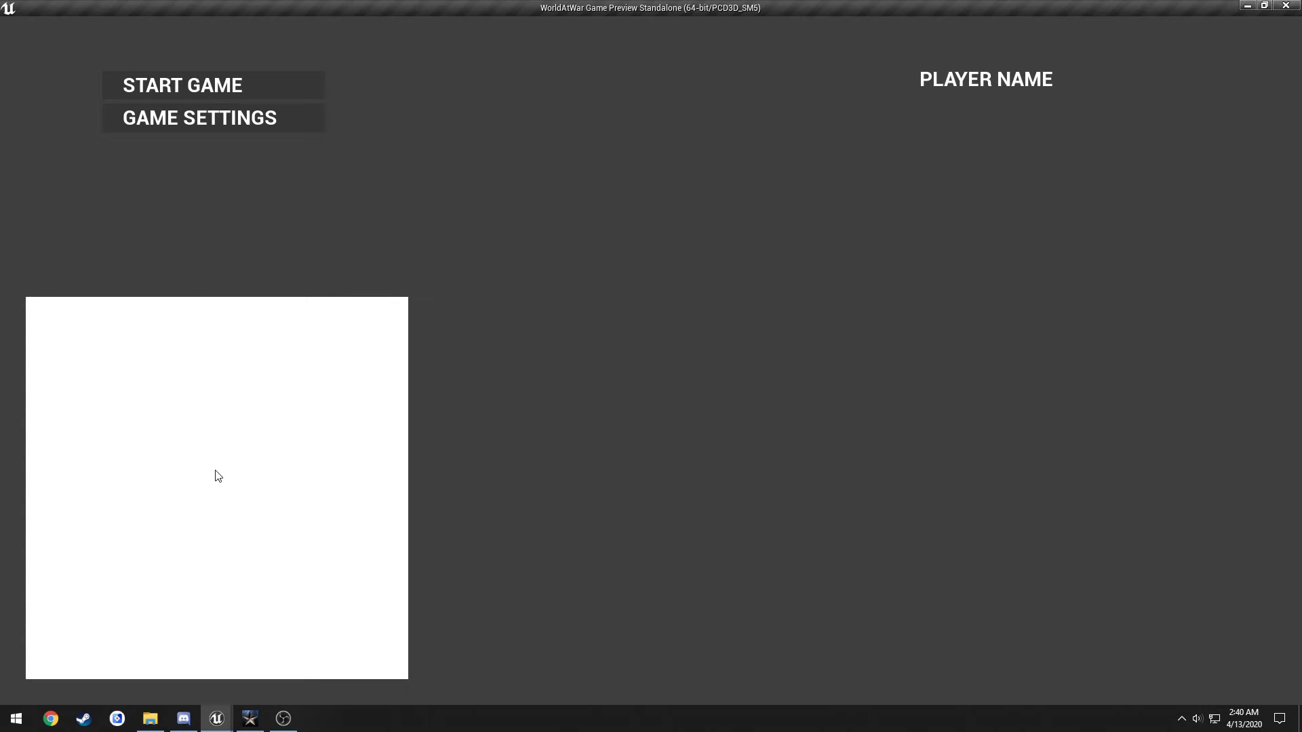
click(1296, 7)
Select I_Host_MapImage in the CP_Host panel and shrink it slightly
click(100, 417)
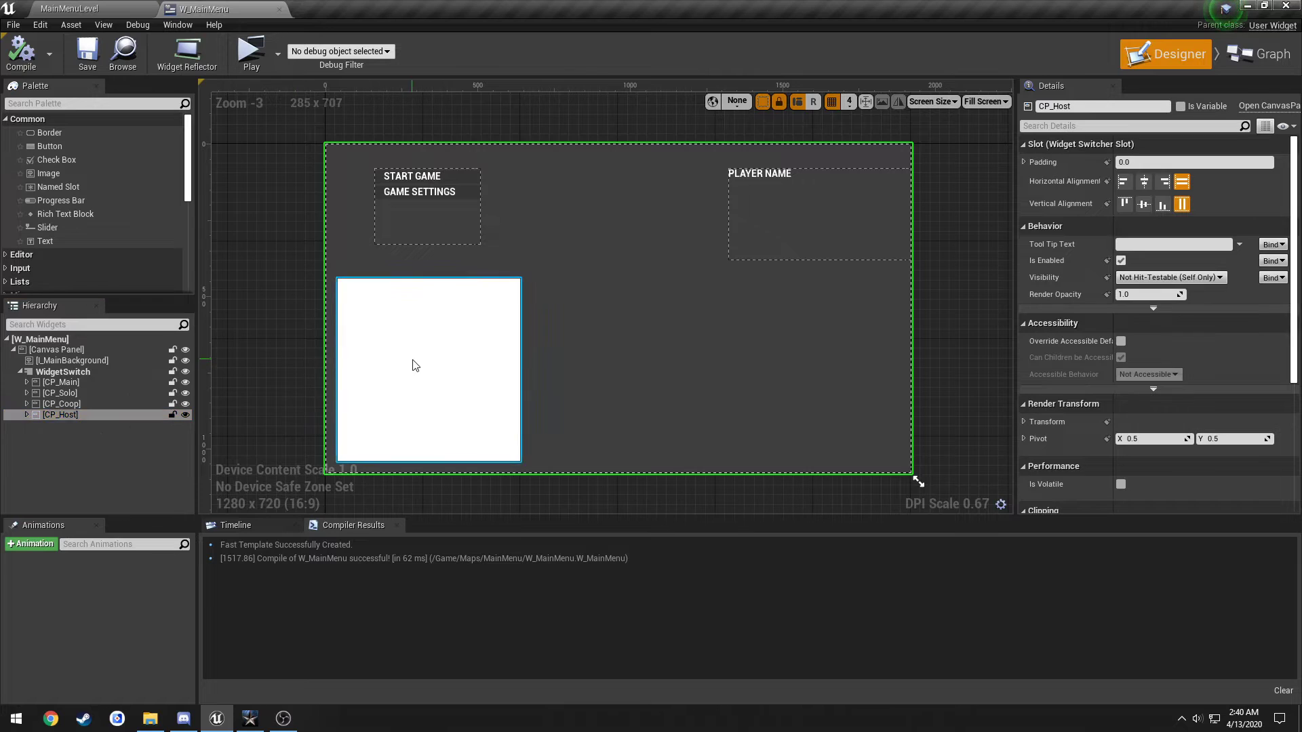
click(415, 365)
drag(524, 274, 500, 304)
click(1138, 198)
text(5)
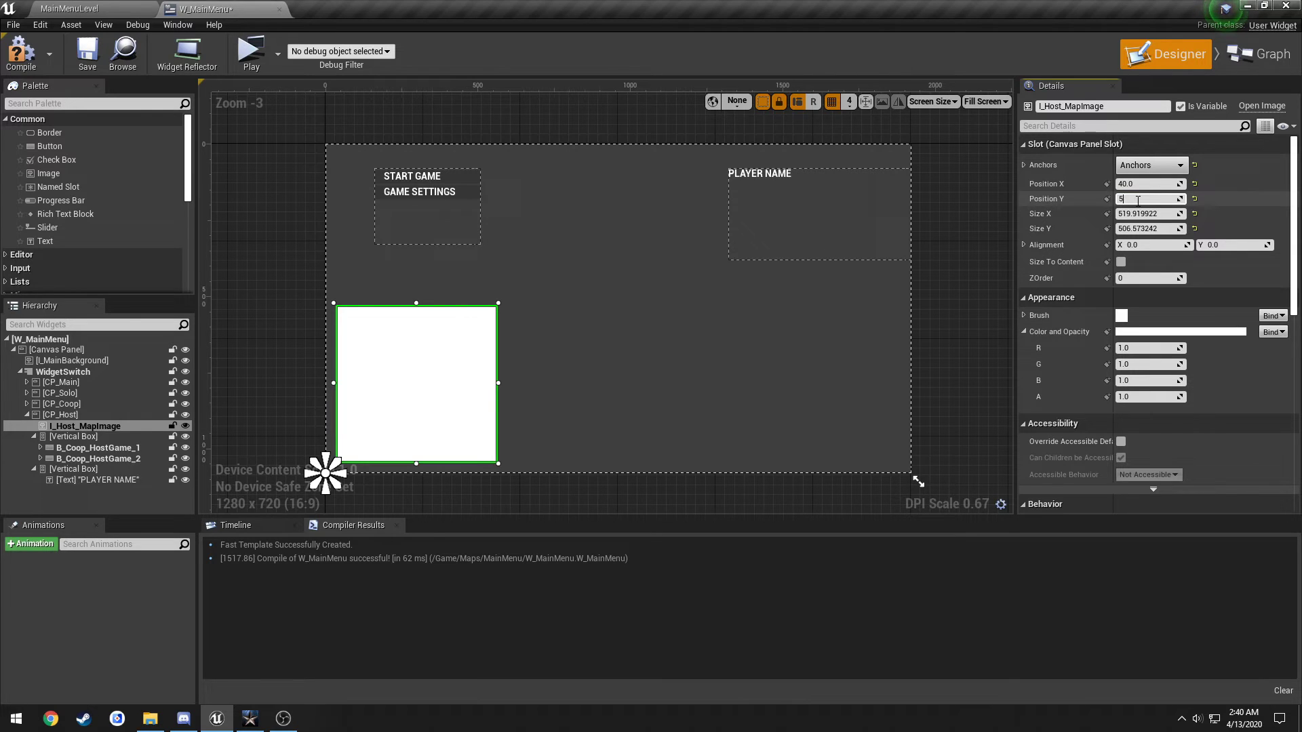
key(Return)
key(ctrl+z)
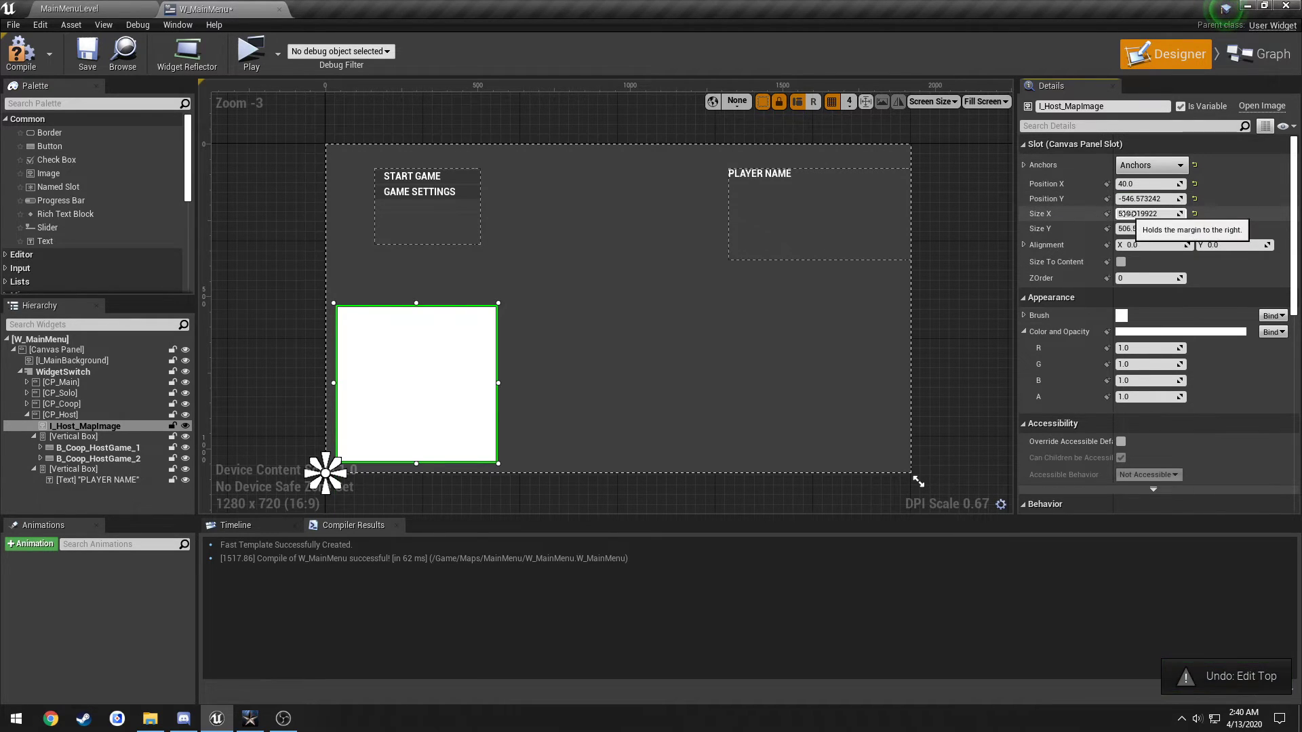
Make the map image a 550 × 550 square
click(1135, 214)
text(550)
key(Tab)
text(50)
key(Return)
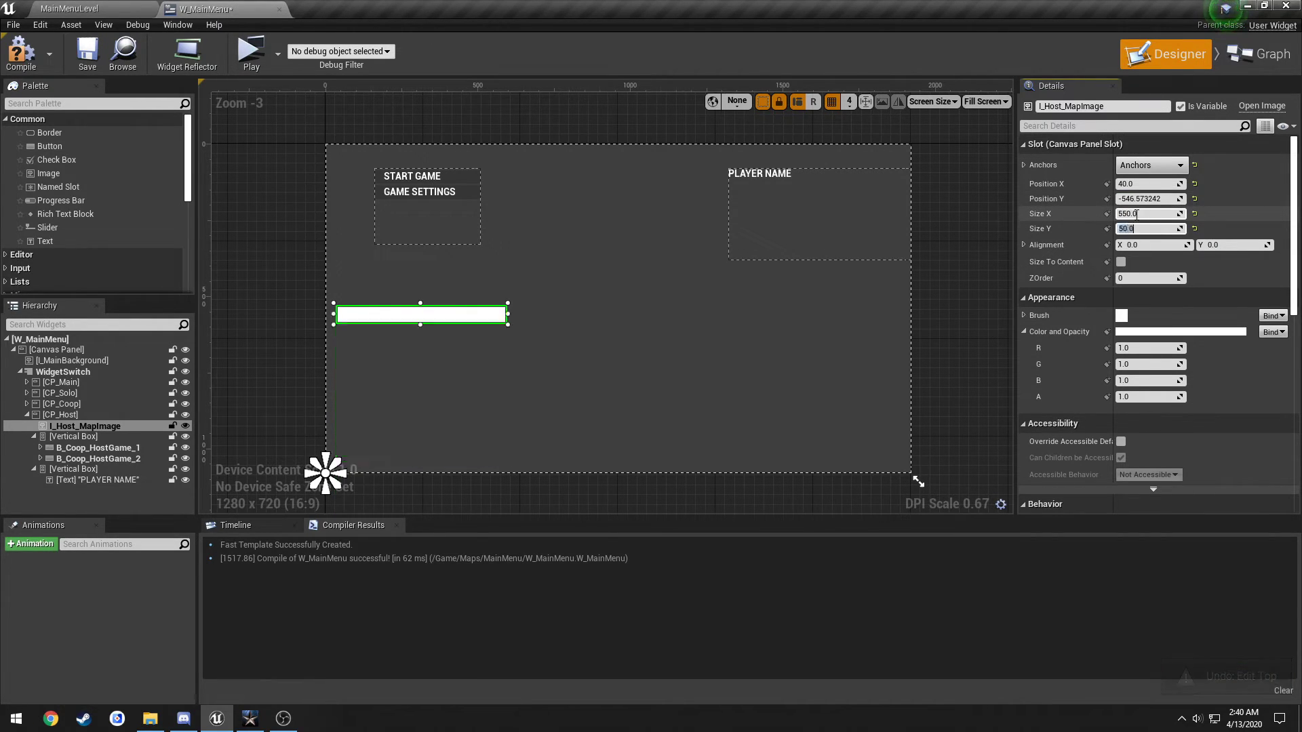
text(550)
key(Return)
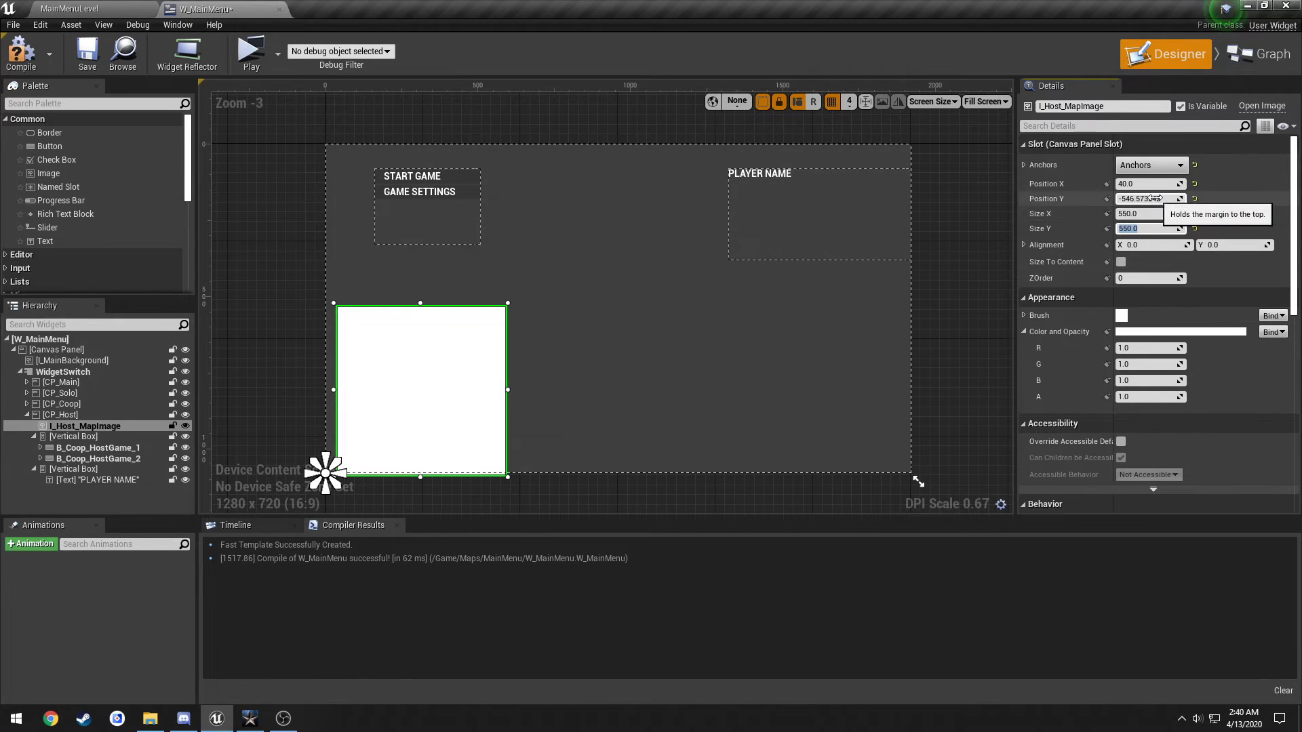
Set the image's Position Y to -590, compile and save, and start a play test
click(1155, 199)
text(-550)
key(Return)
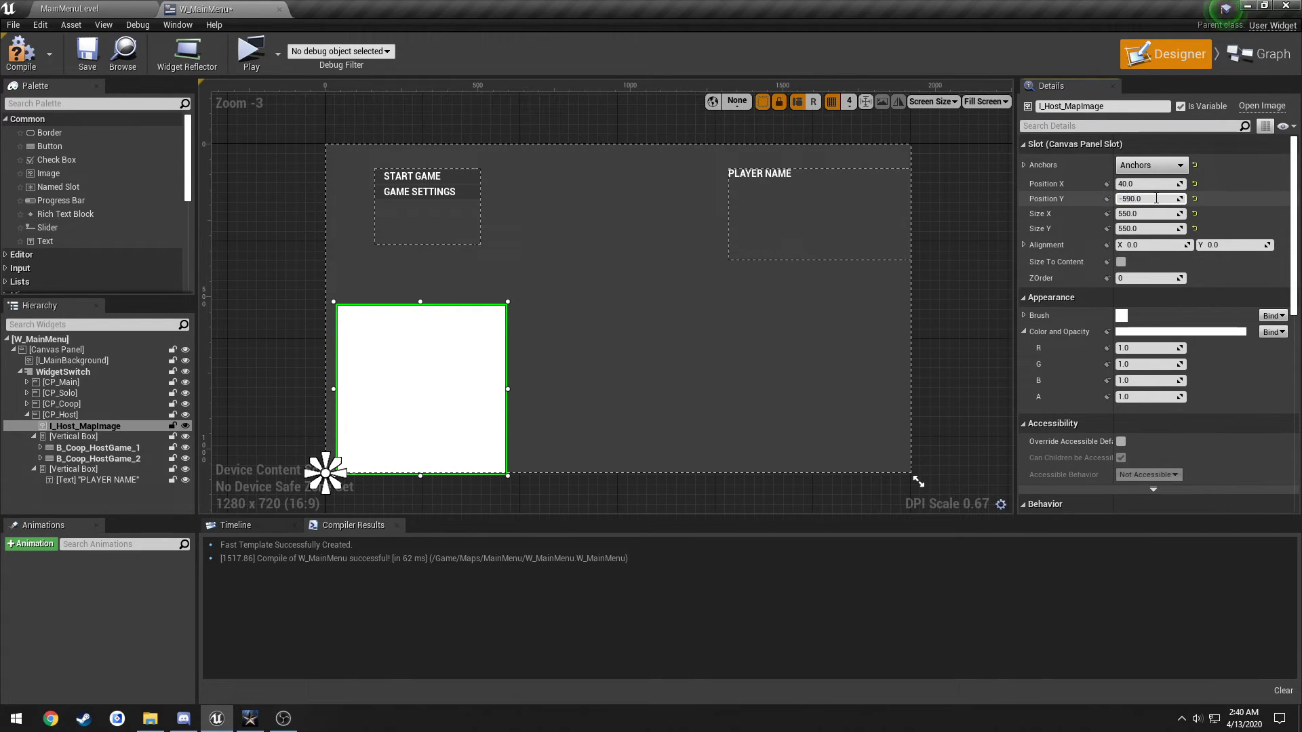
key(Return)
click(21, 53)
click(87, 53)
click(251, 53)
Open the host lobby via COOPERATIVE and HOST GAME, maximize the preview, then close it
click(419, 187)
click(404, 187)
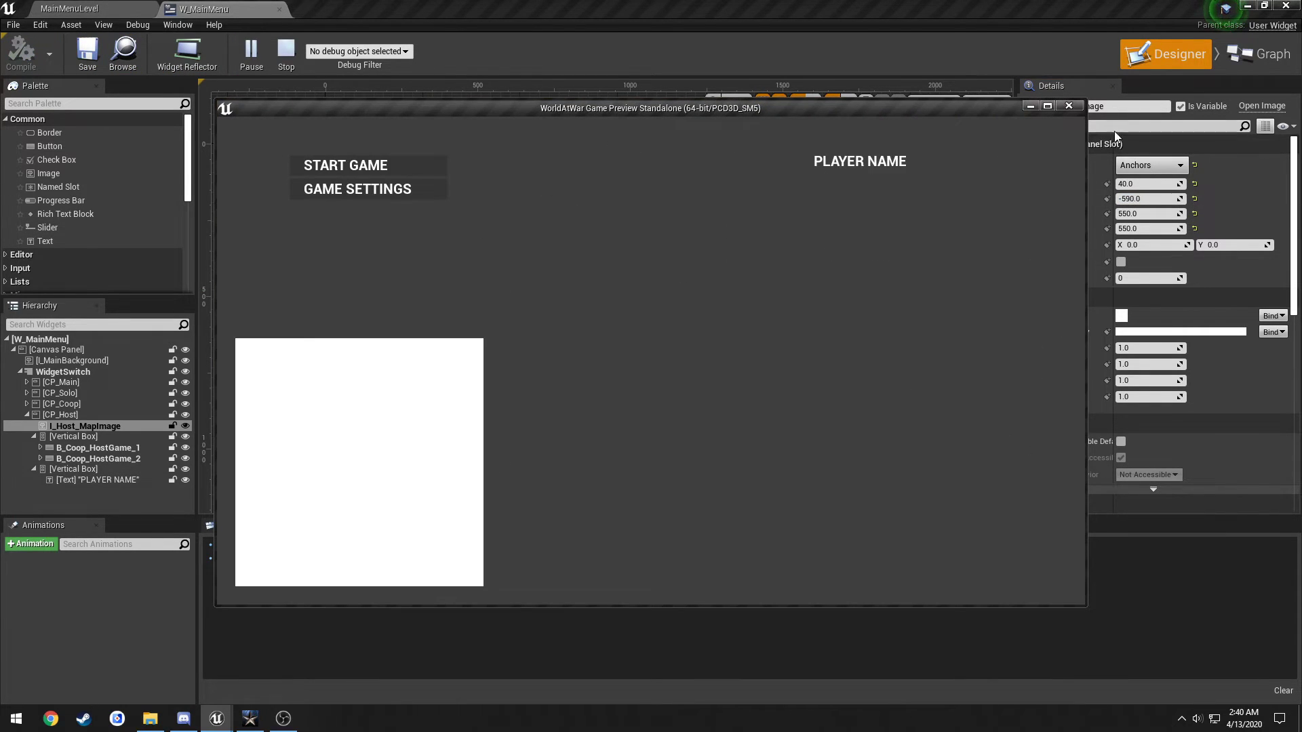
click(1047, 107)
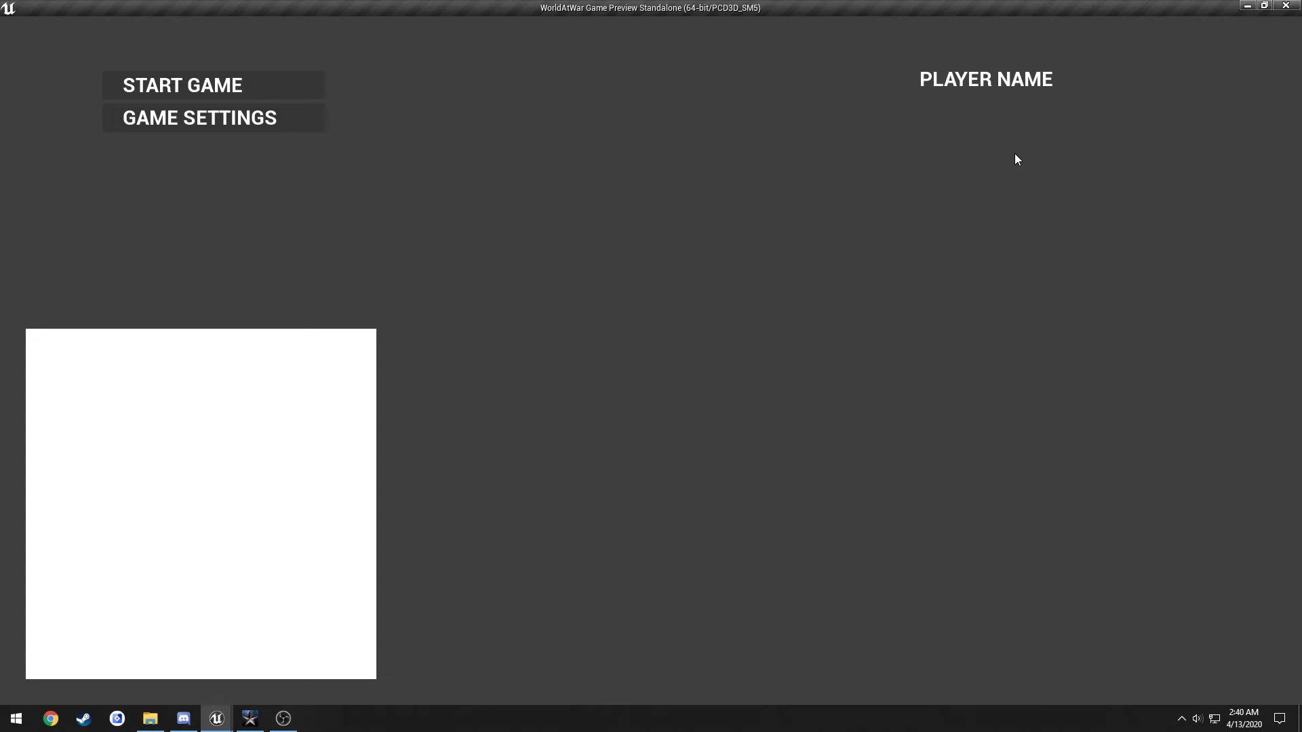
click(1286, 7)
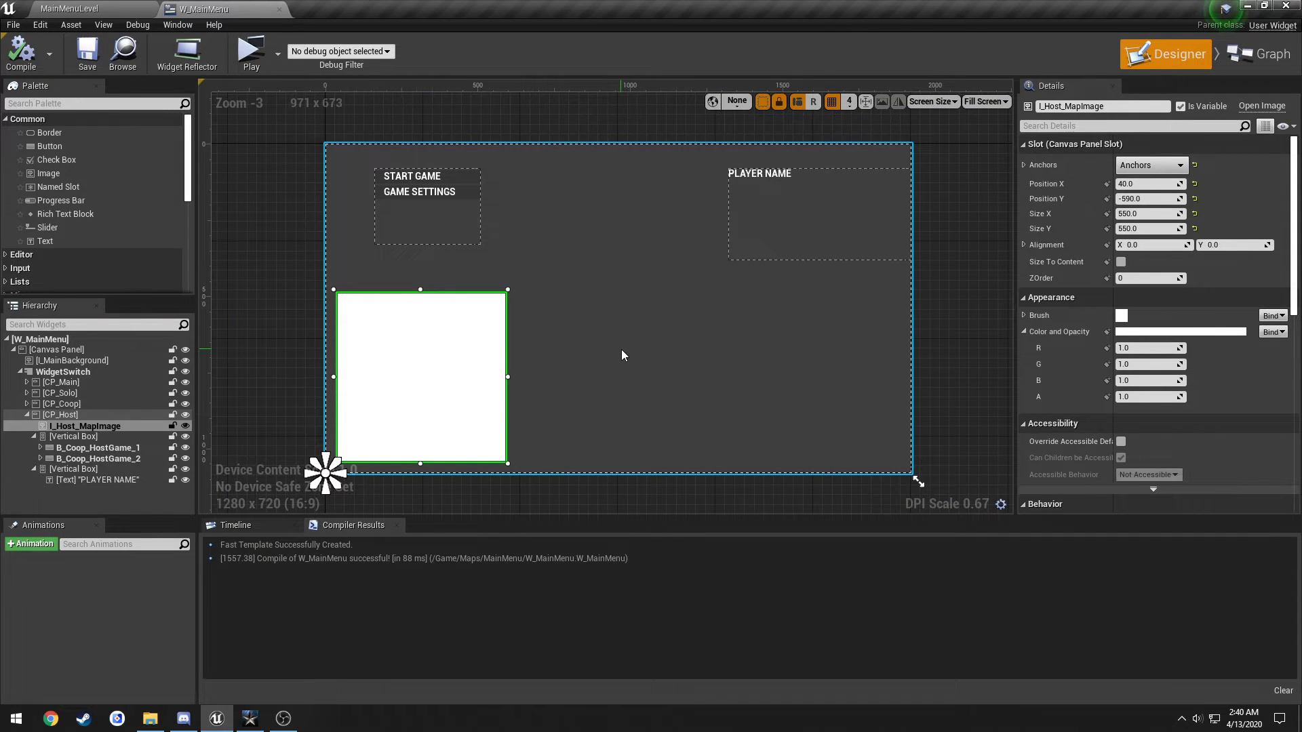
Play the menu again and open the host lobby screen
right_drag(261, 411, 271, 401)
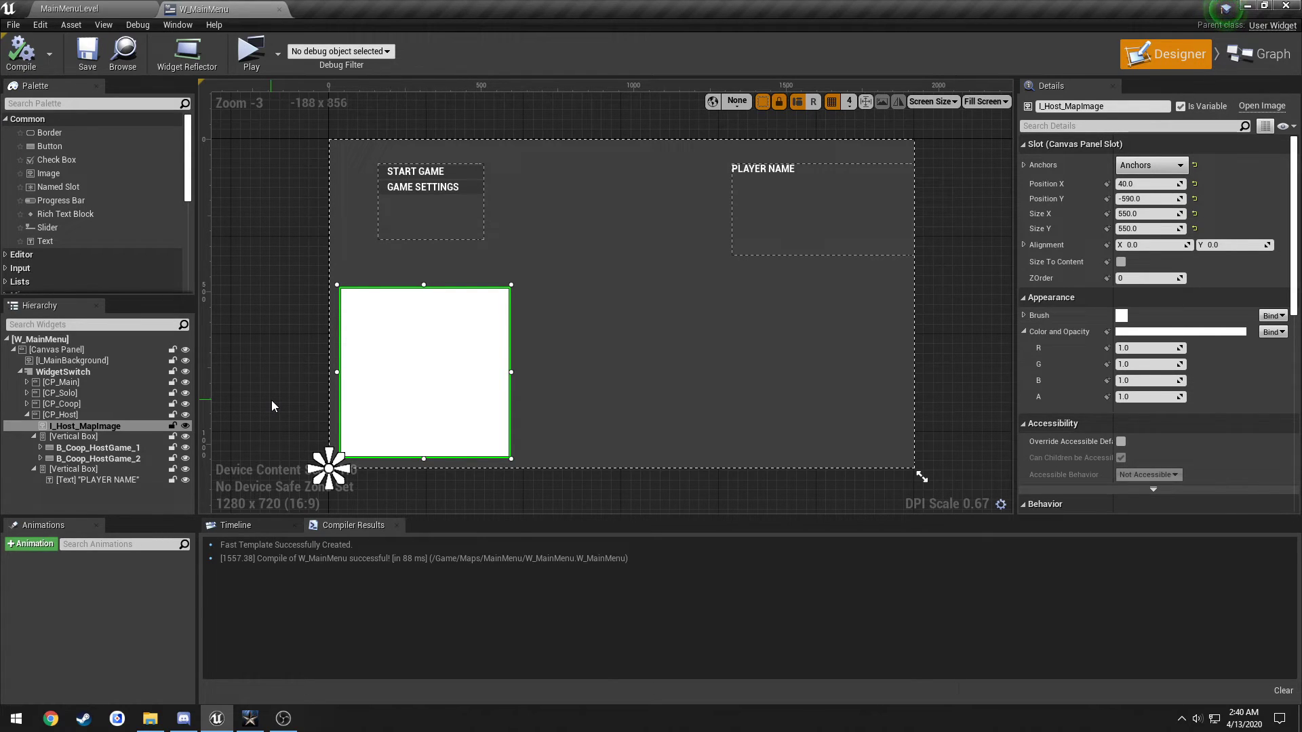
click(251, 52)
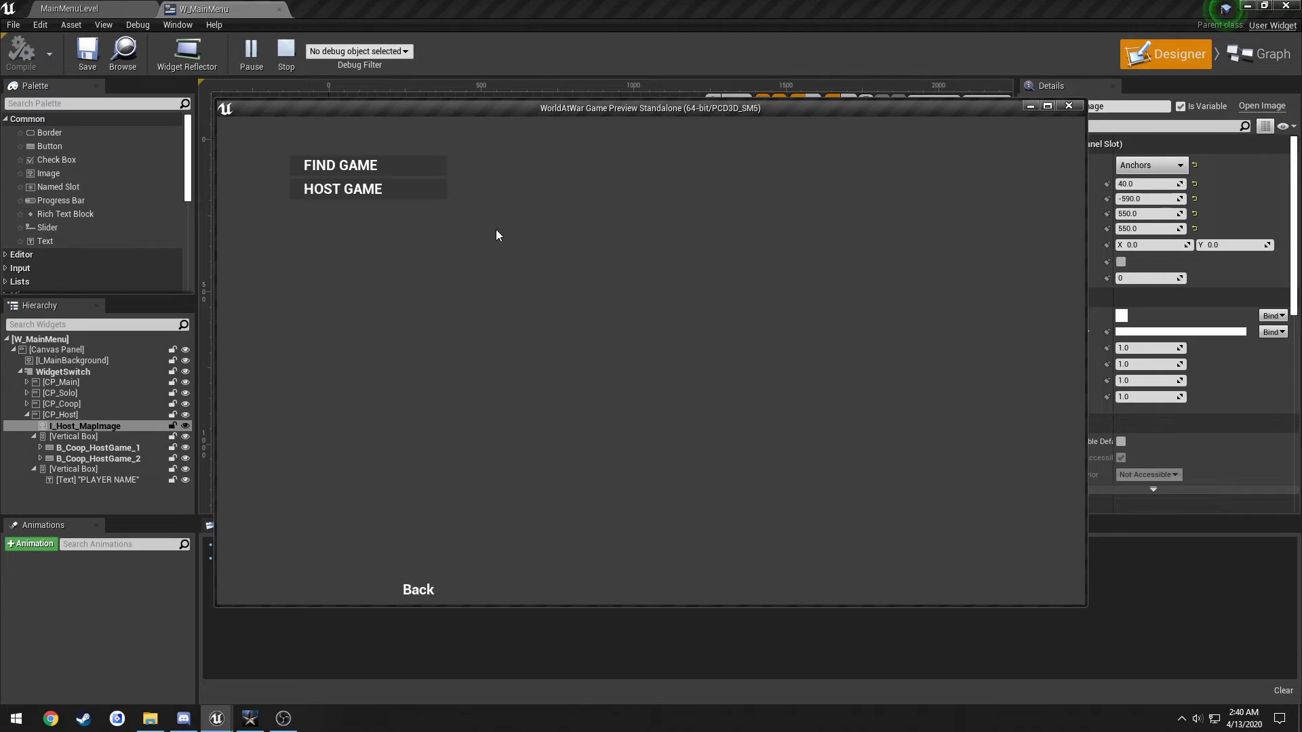
click(392, 183)
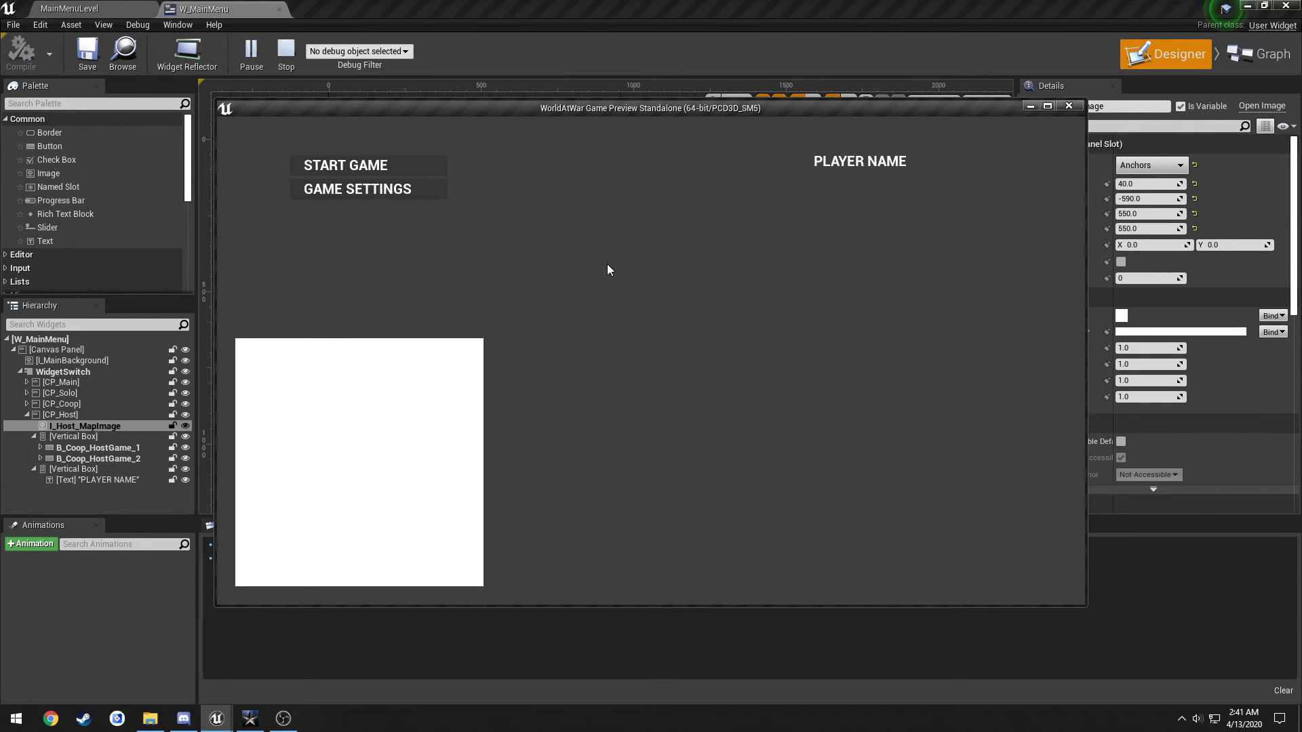
In Call of Duty, leave the Public Match lobby, refresh the server list, and return to the preview
key(alt+Tab)
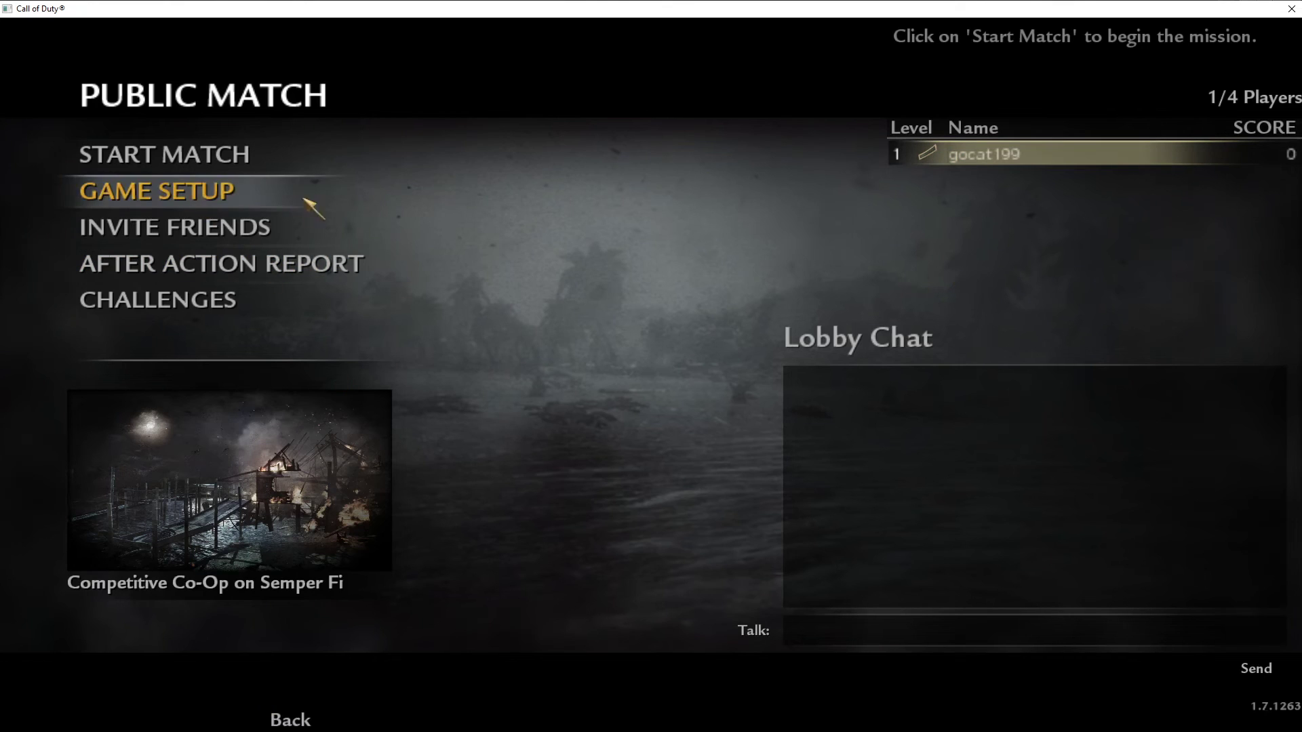
key(Escape)
click(309, 415)
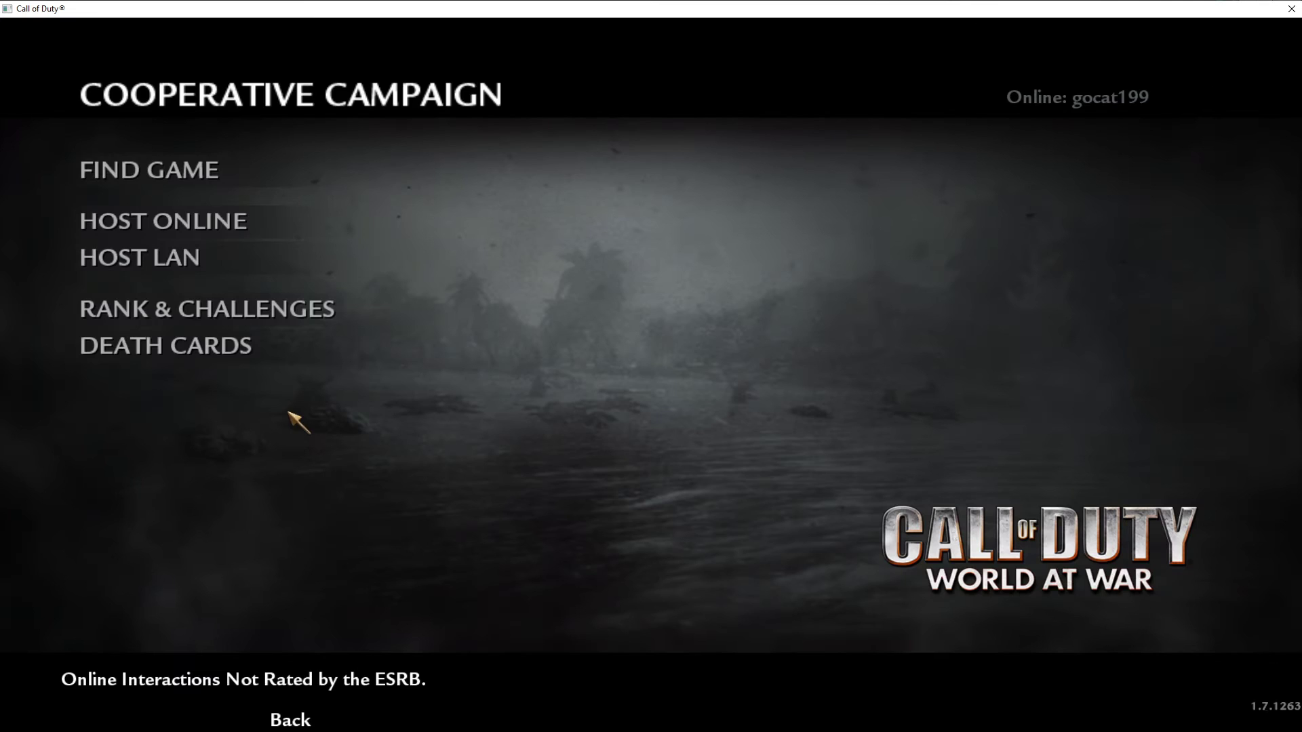
click(318, 167)
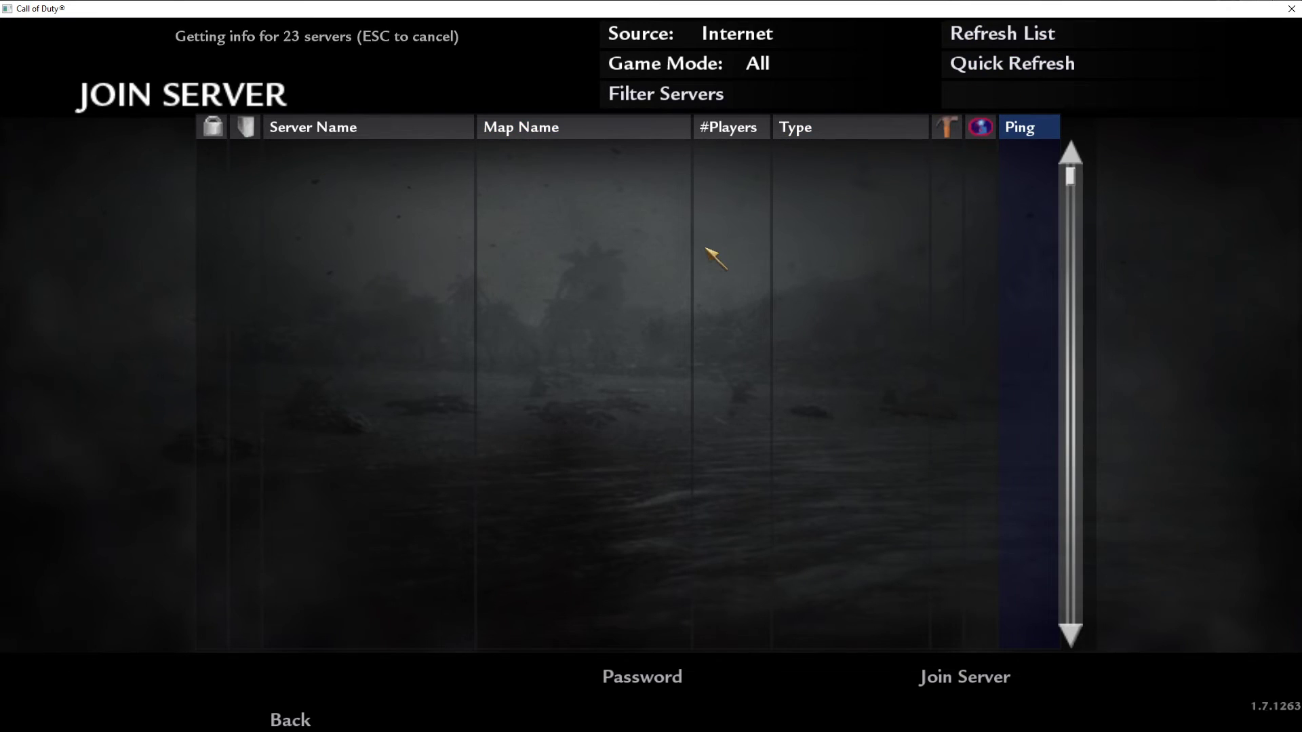
click(1002, 33)
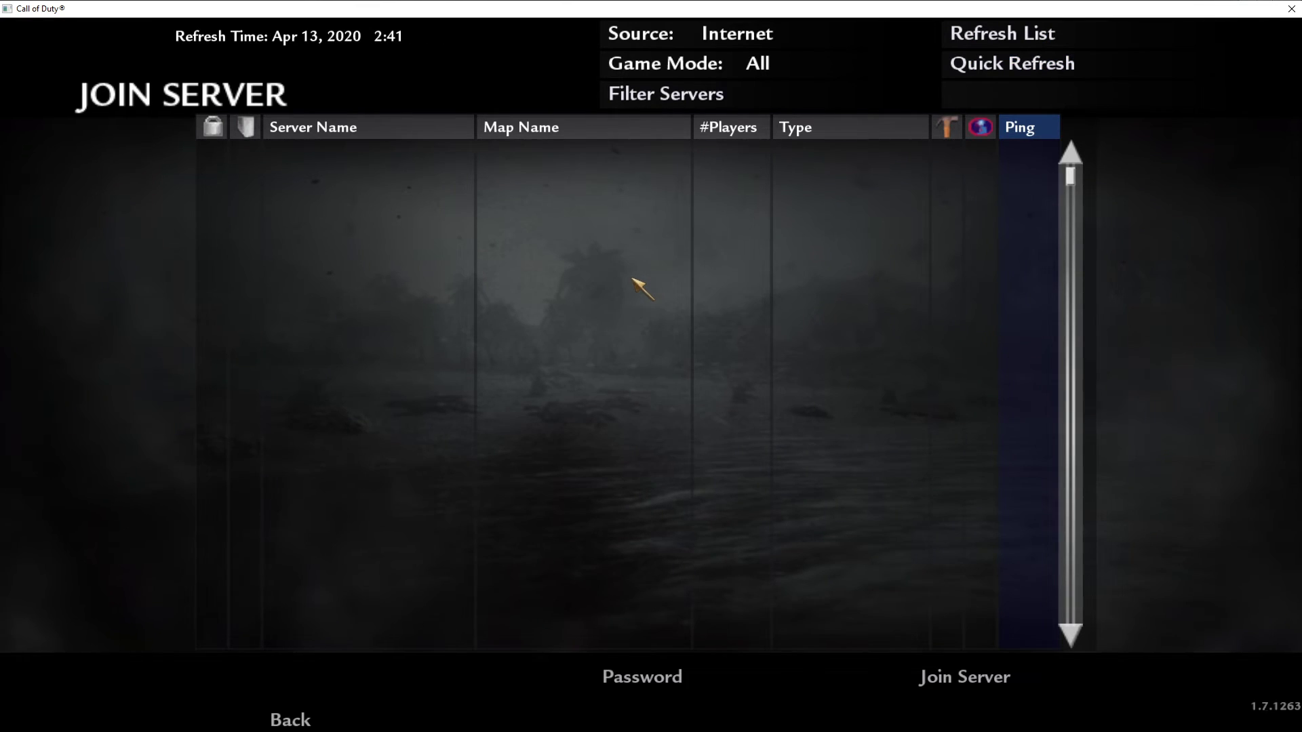
key(Escape)
key(alt+Tab)
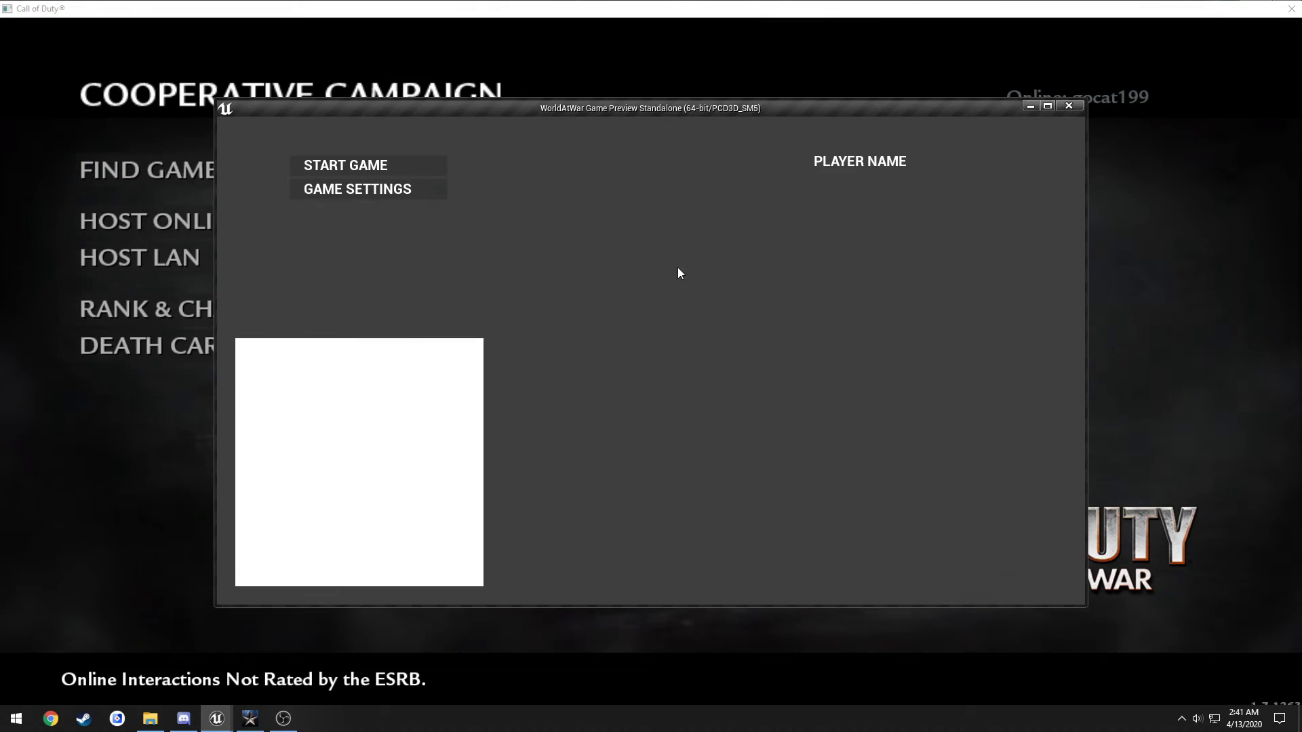
Close the host-lobby preview and deselect the map image in the W_MainMenu designer
mouse_move(221, 705)
click(299, 653)
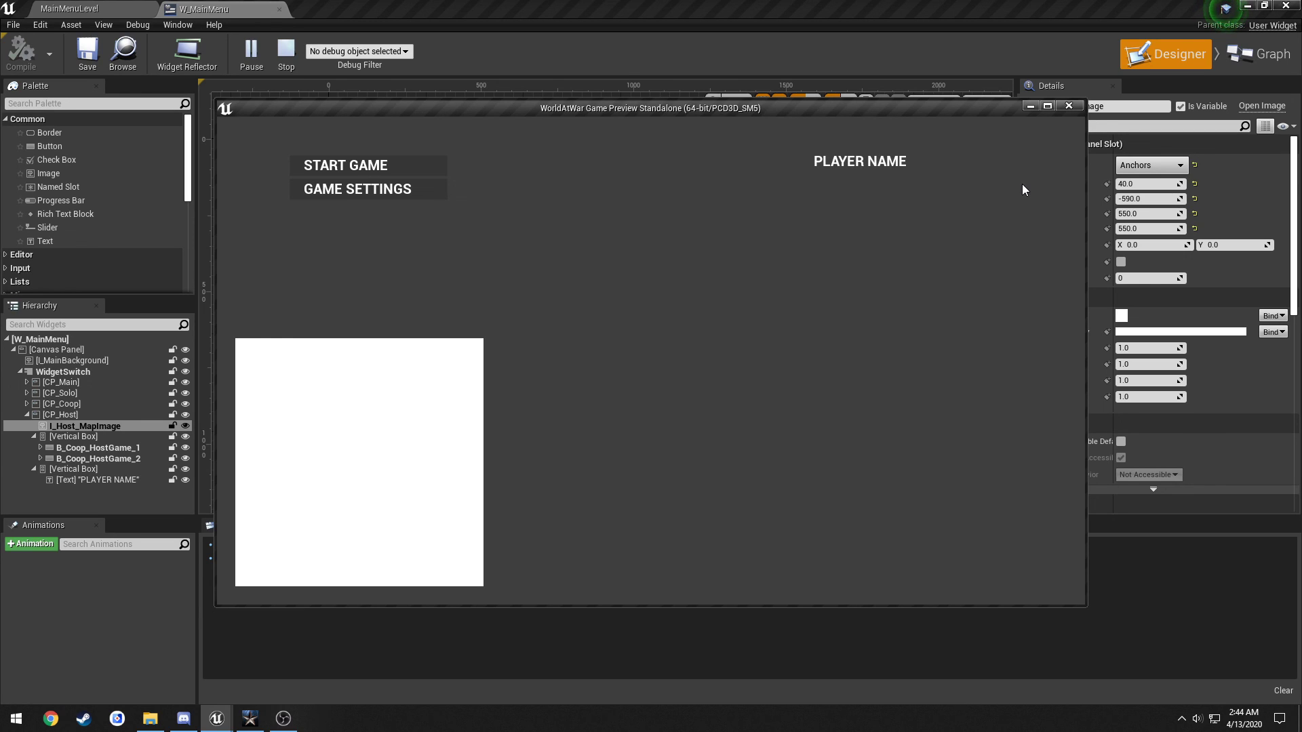
click(1062, 108)
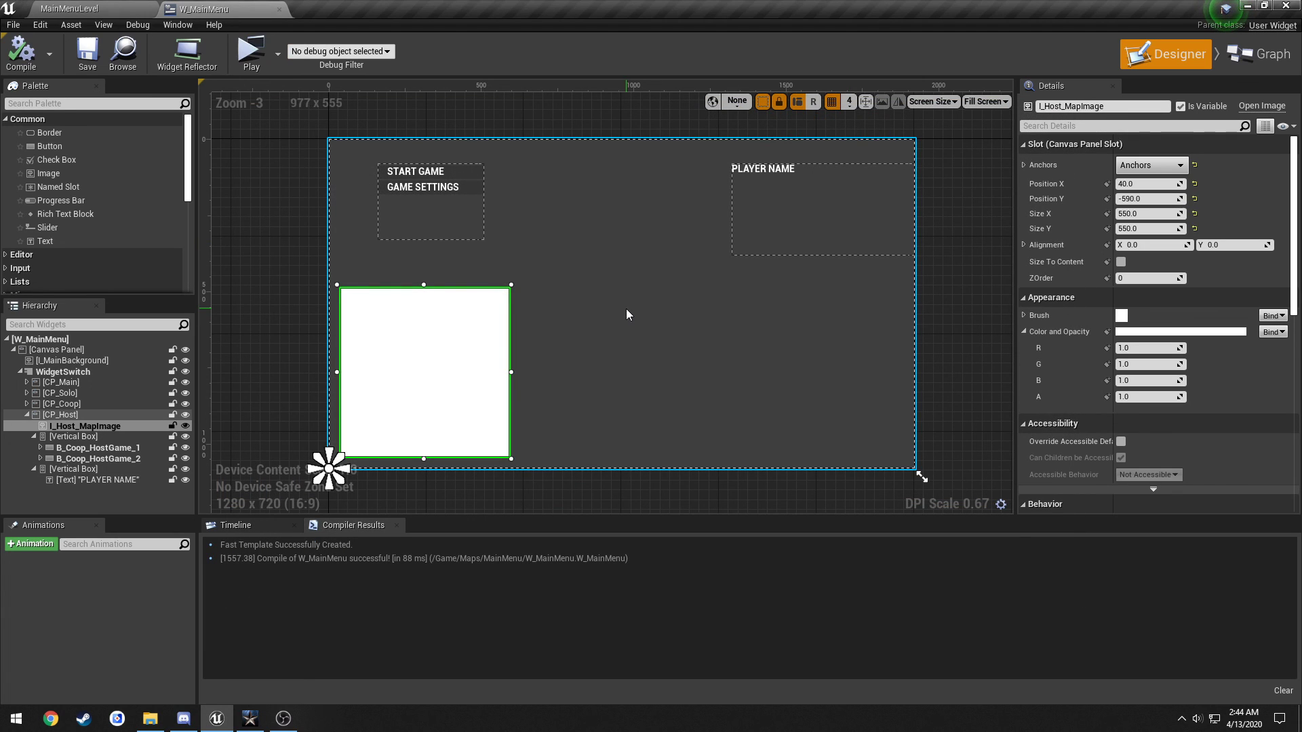
click(972, 340)
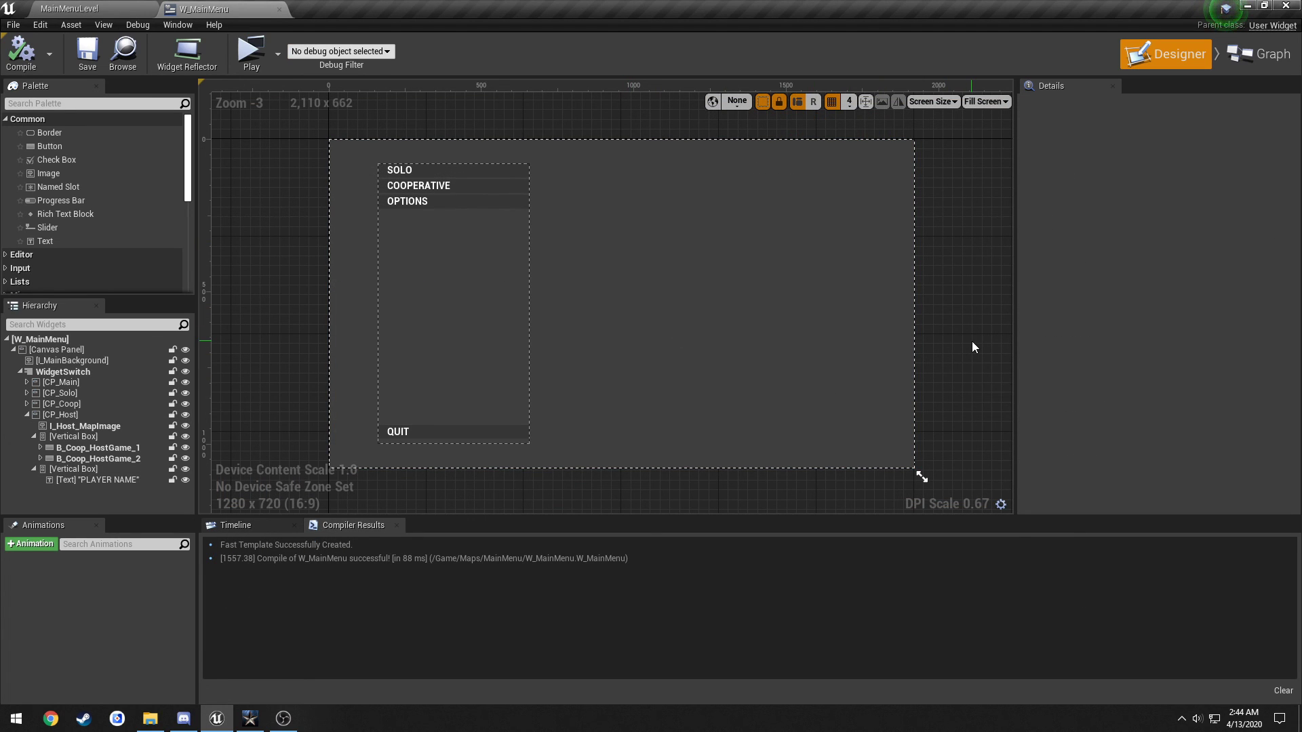
click(1036, 720)
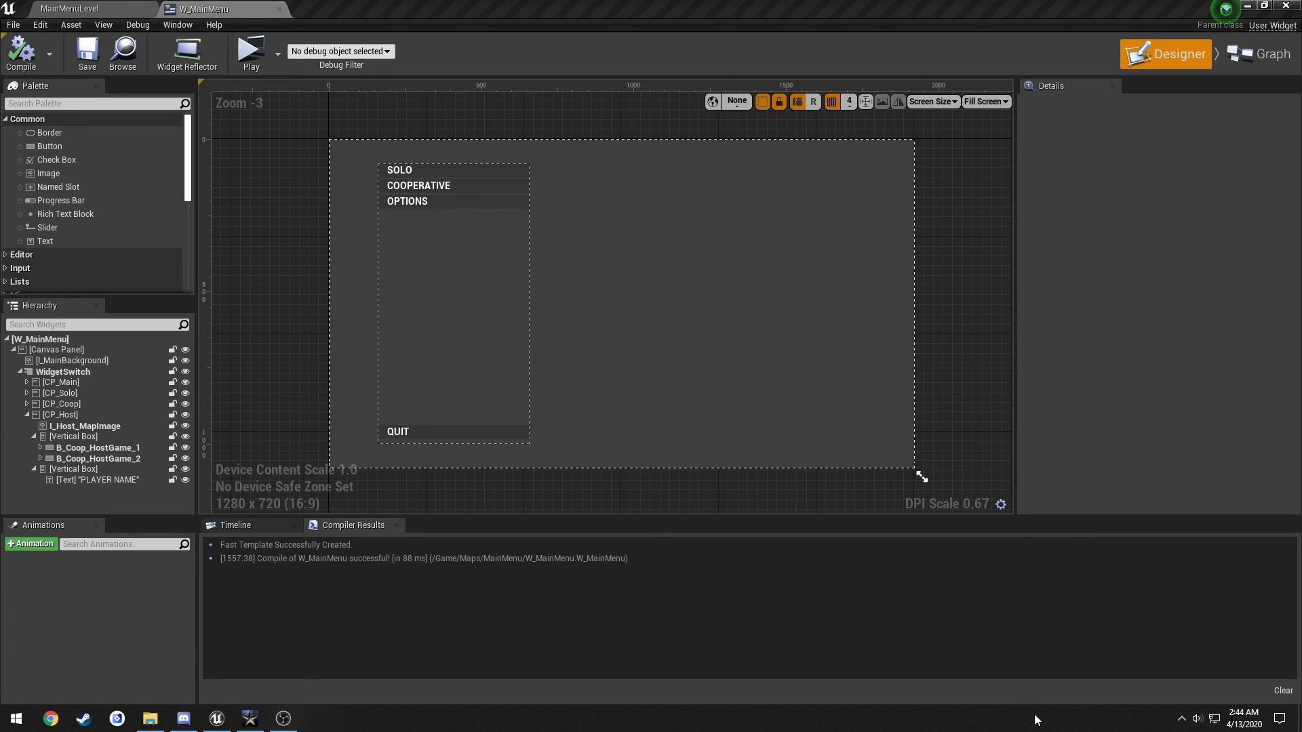